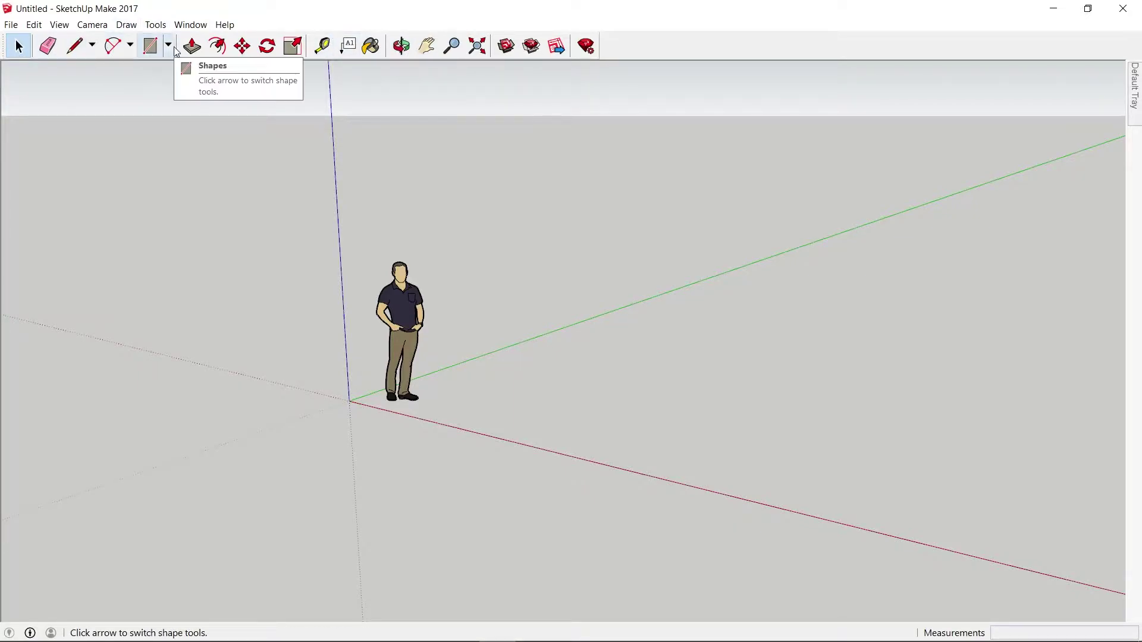
Turn on the Large Tool Set toolbar and close the Getting Started toolbar
click(64, 31)
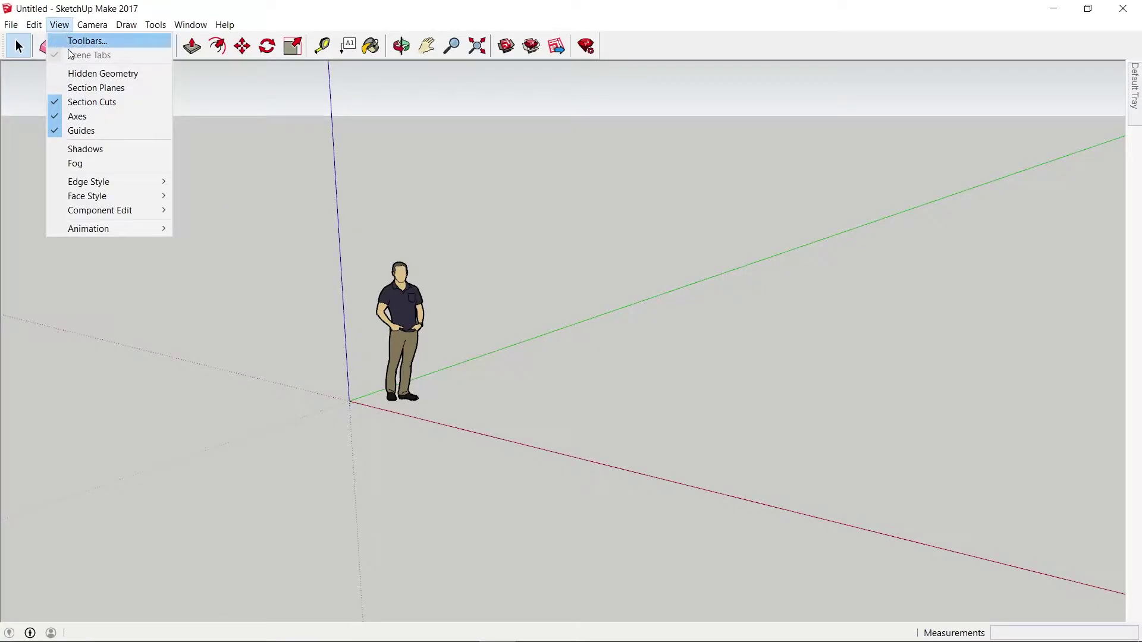
click(95, 39)
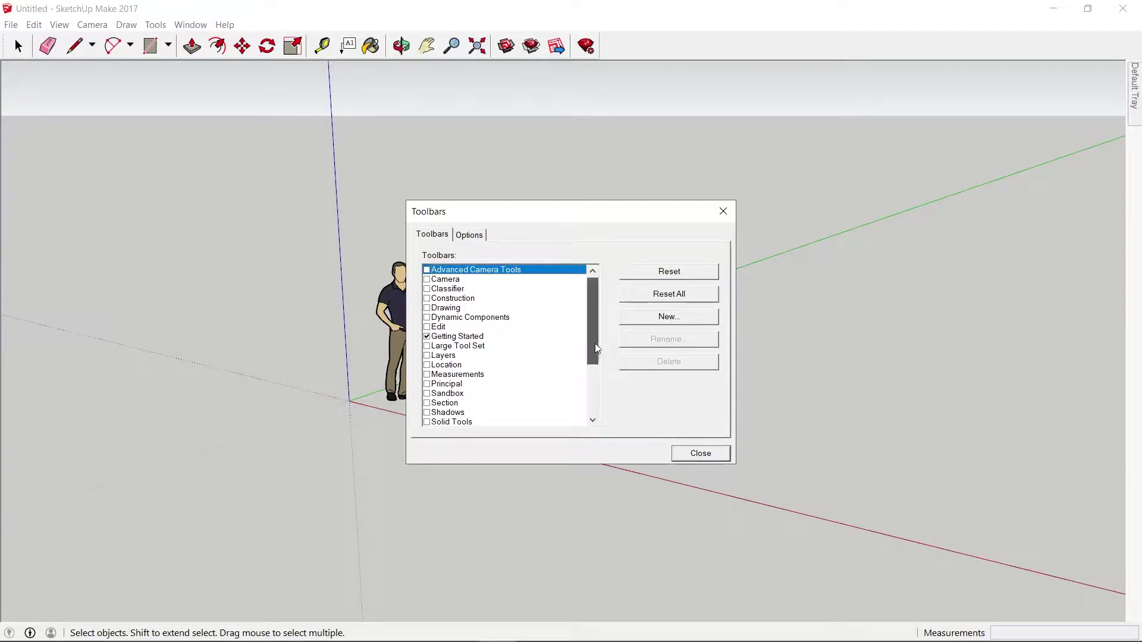
drag(594, 343, 594, 346)
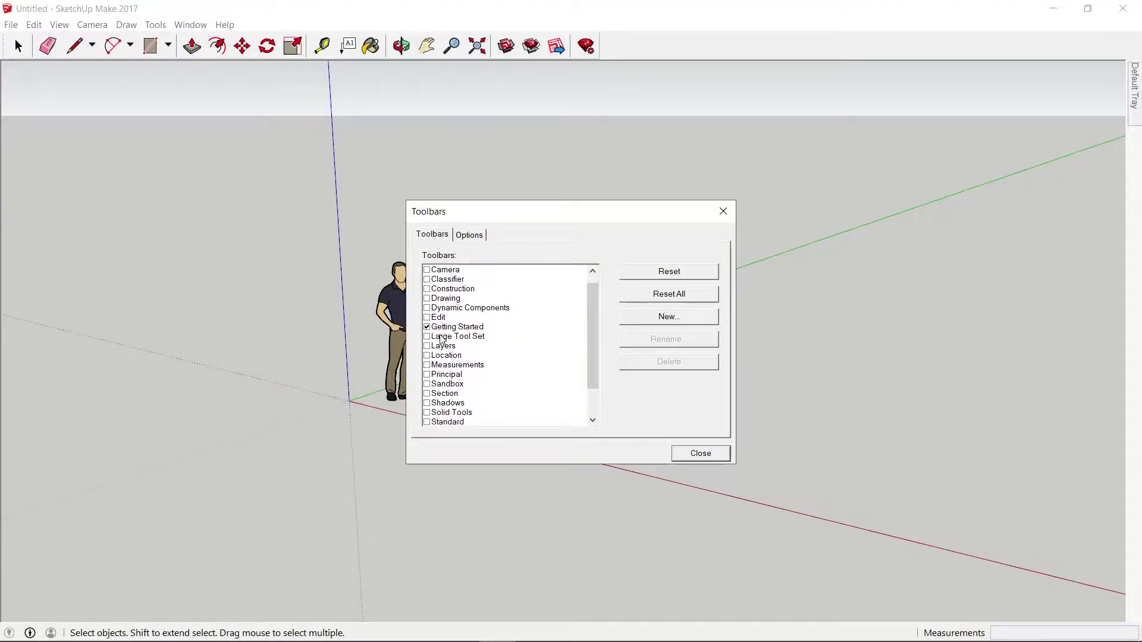
click(426, 338)
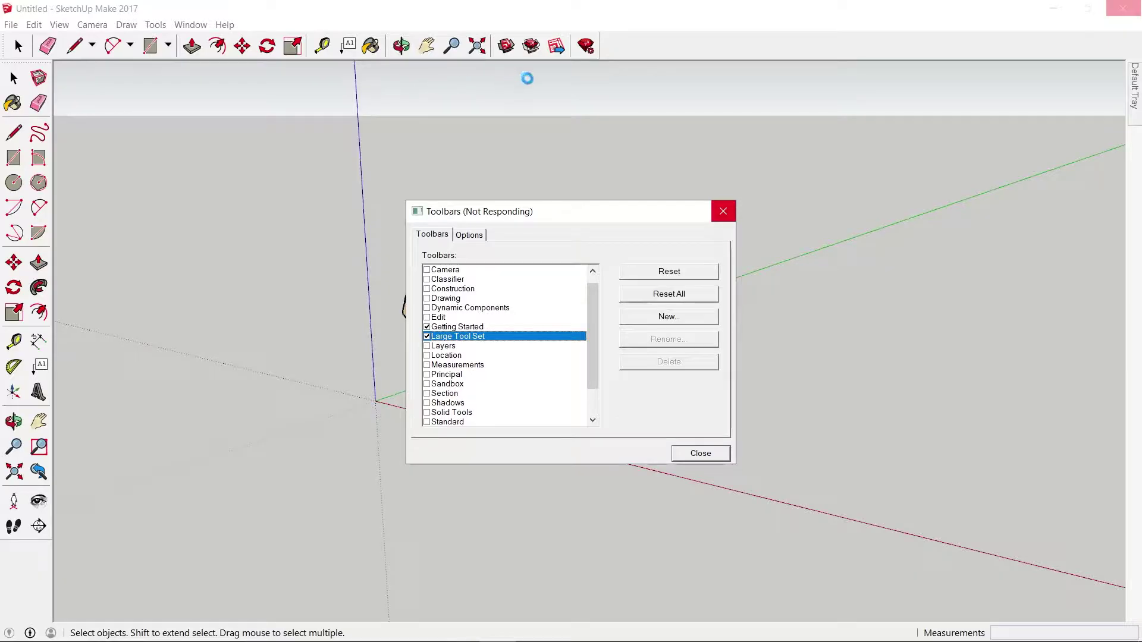
click(699, 455)
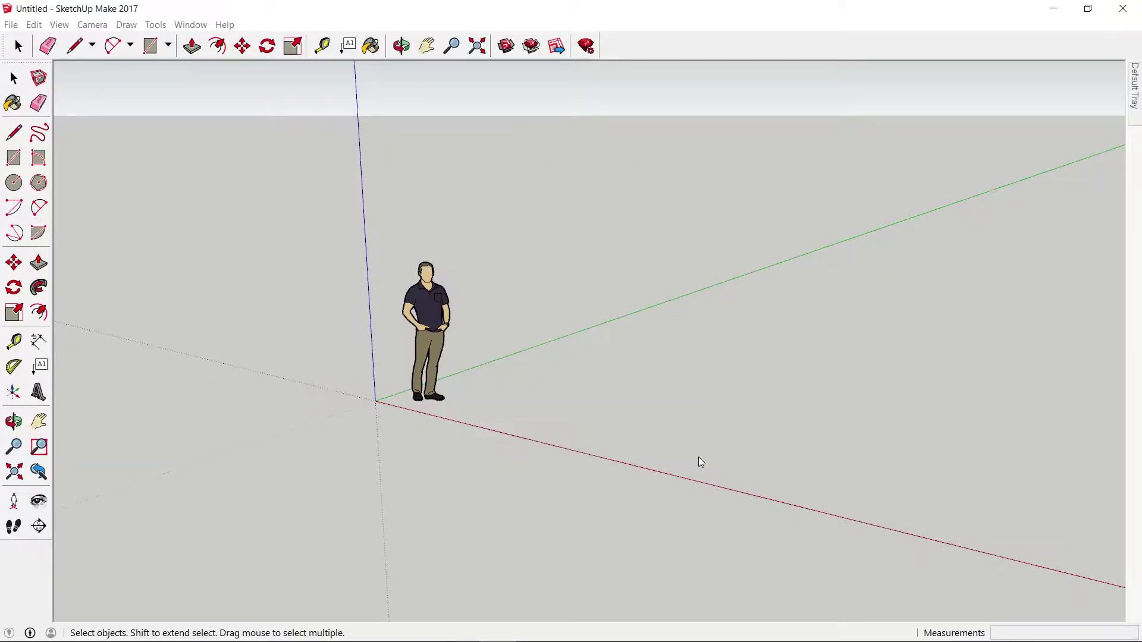
mouse_move(7, 46)
mouse_down()
mouse_move(333, 134)
mouse_move(333, 147)
mouse_up()
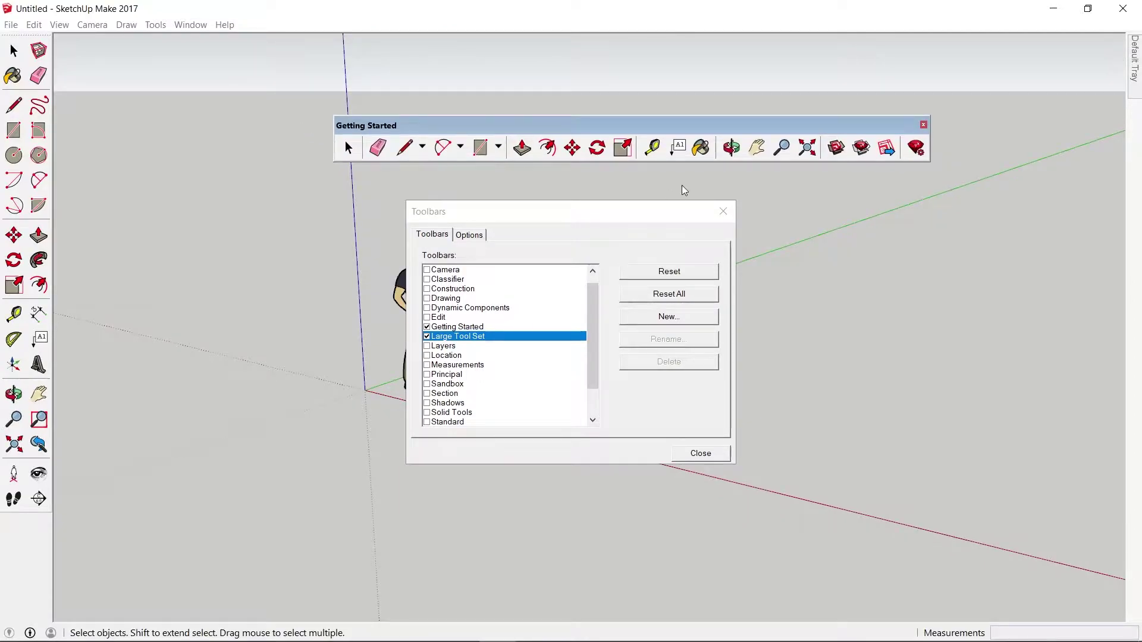
click(923, 125)
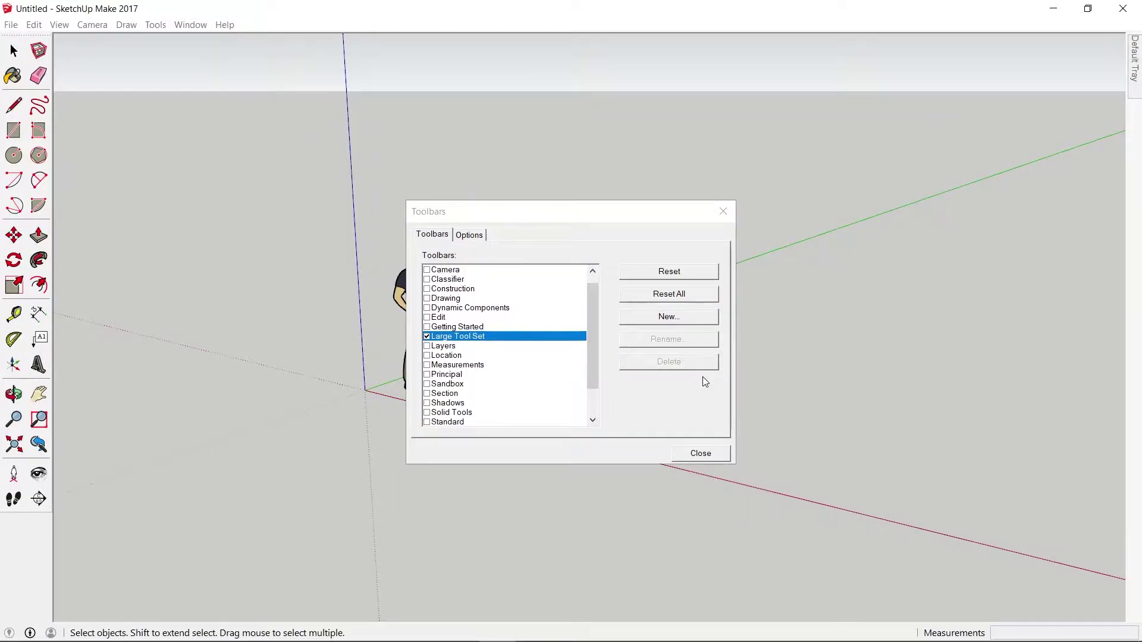
click(708, 454)
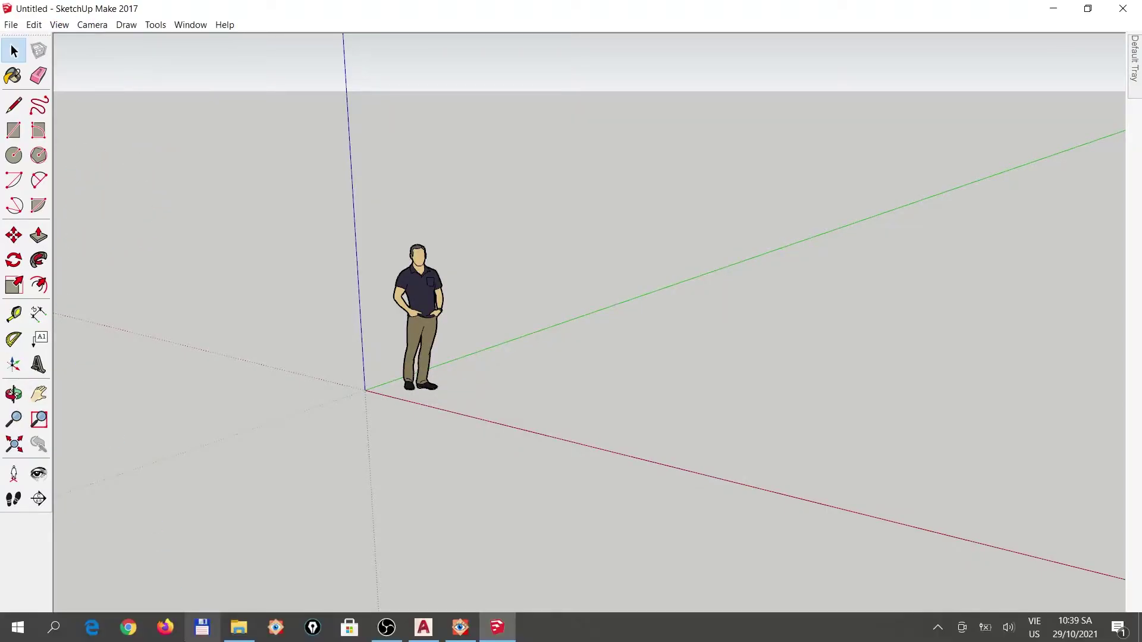
Turn on the Standard toolbar from View > Toolbars
click(63, 25)
click(102, 40)
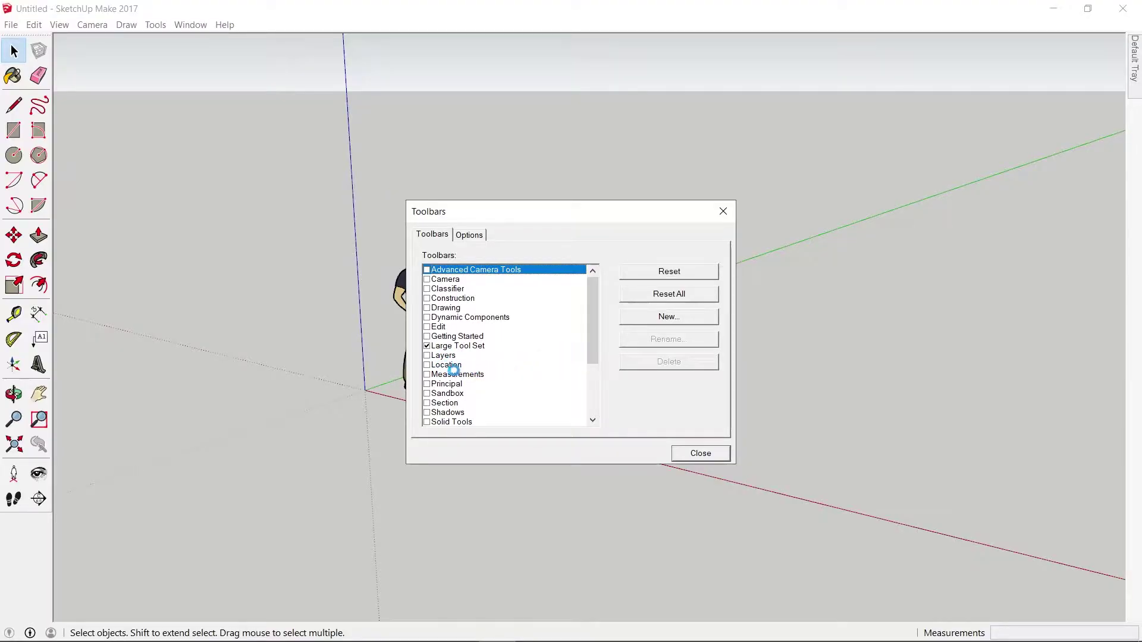
drag(594, 306, 587, 349)
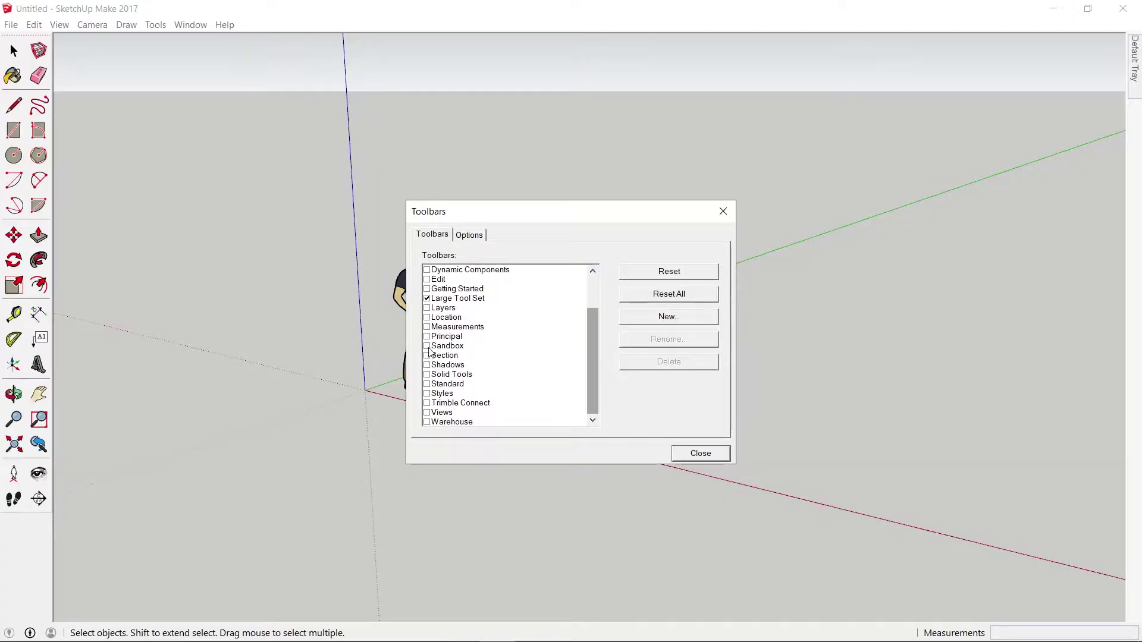
click(427, 385)
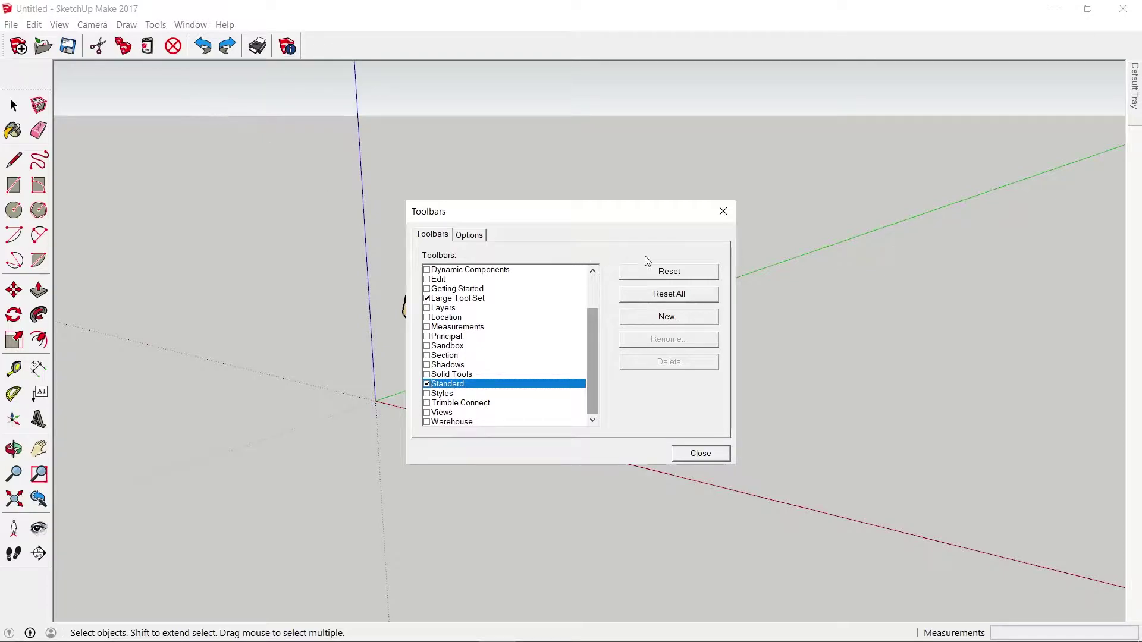
click(699, 453)
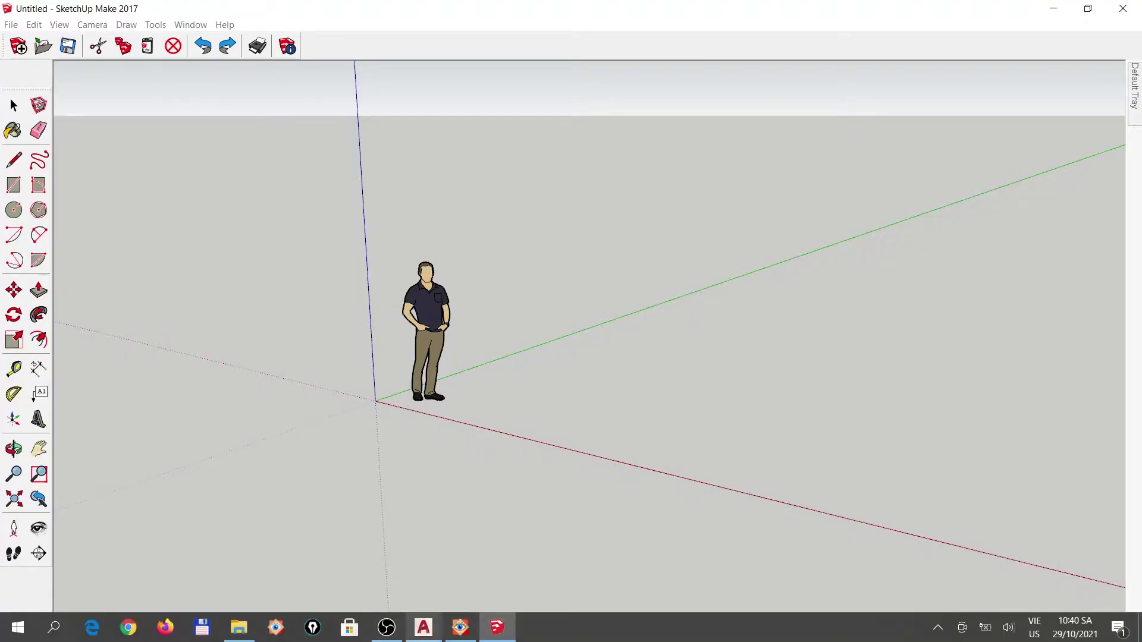
Show the Styles and Views toolbars and dock them in the top row
right_click(340, 46)
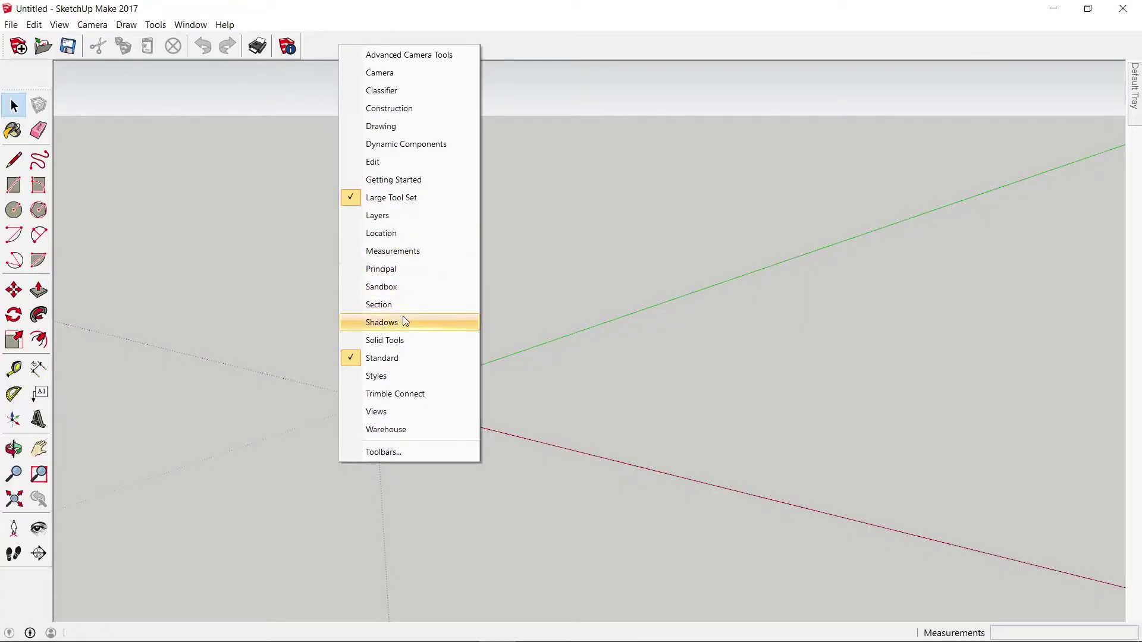
click(396, 376)
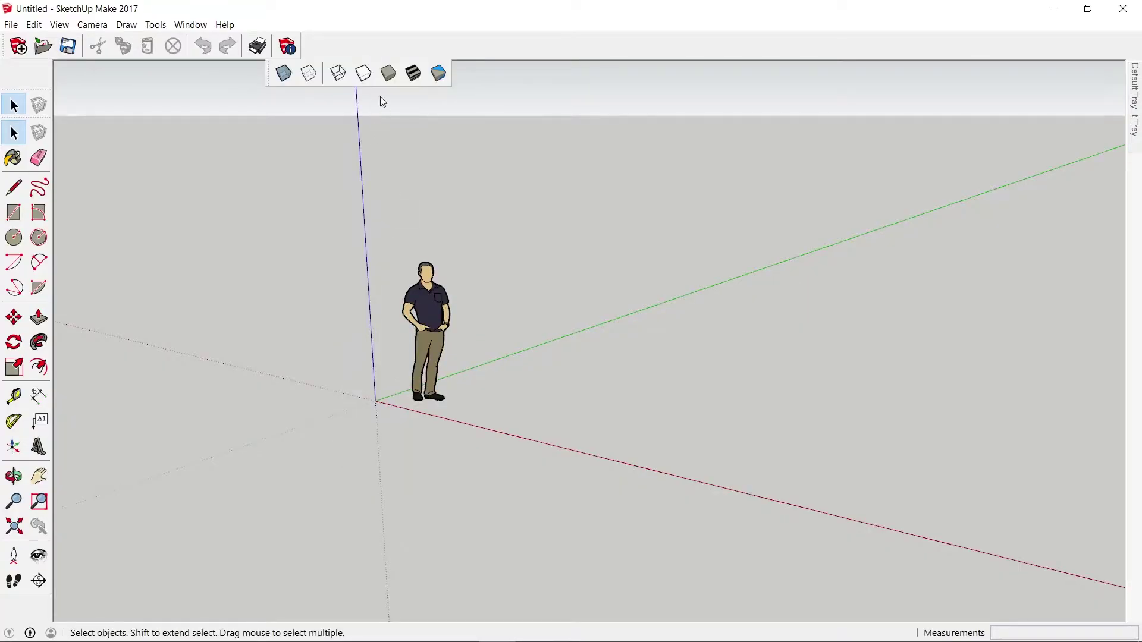
mouse_move(274, 73)
mouse_down()
mouse_move(317, 54)
mouse_move(300, 38)
mouse_up()
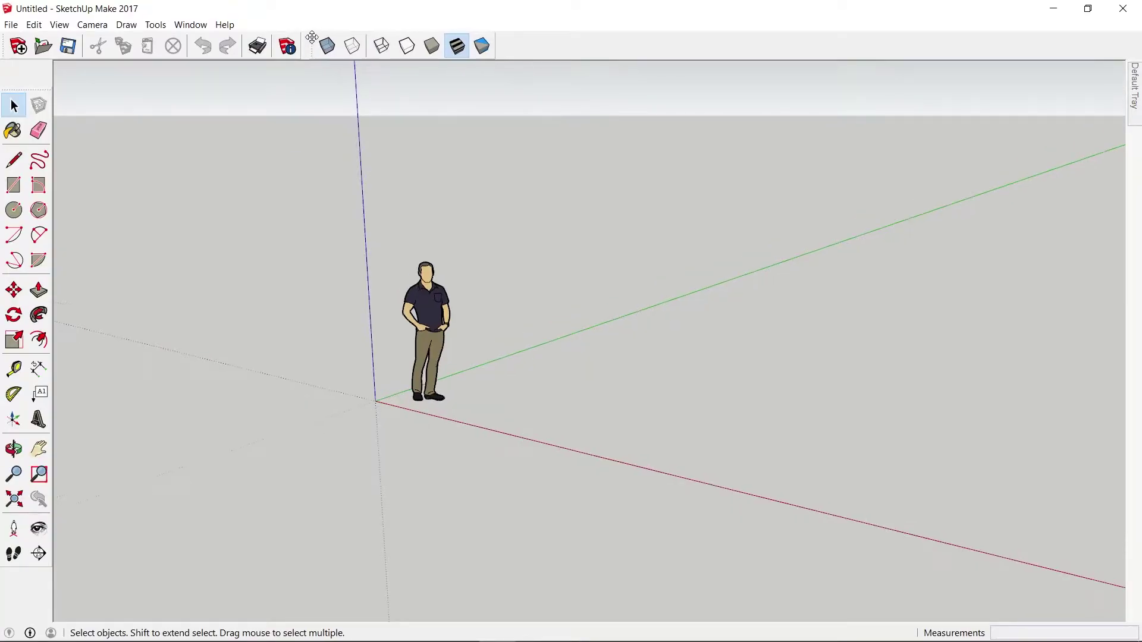
right_click(517, 41)
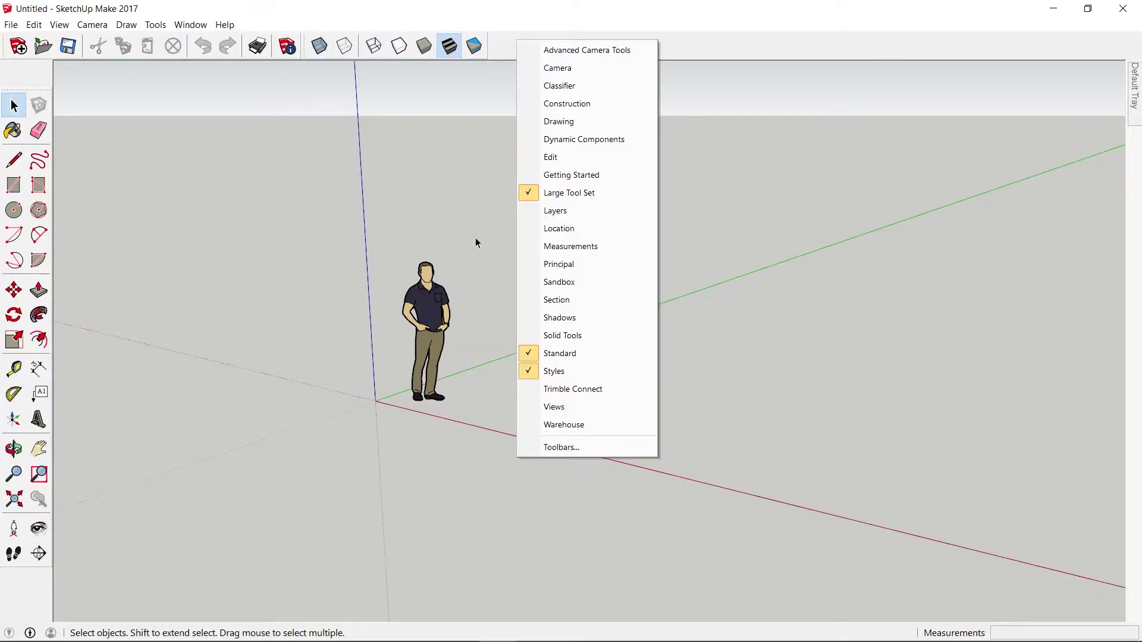
click(557, 406)
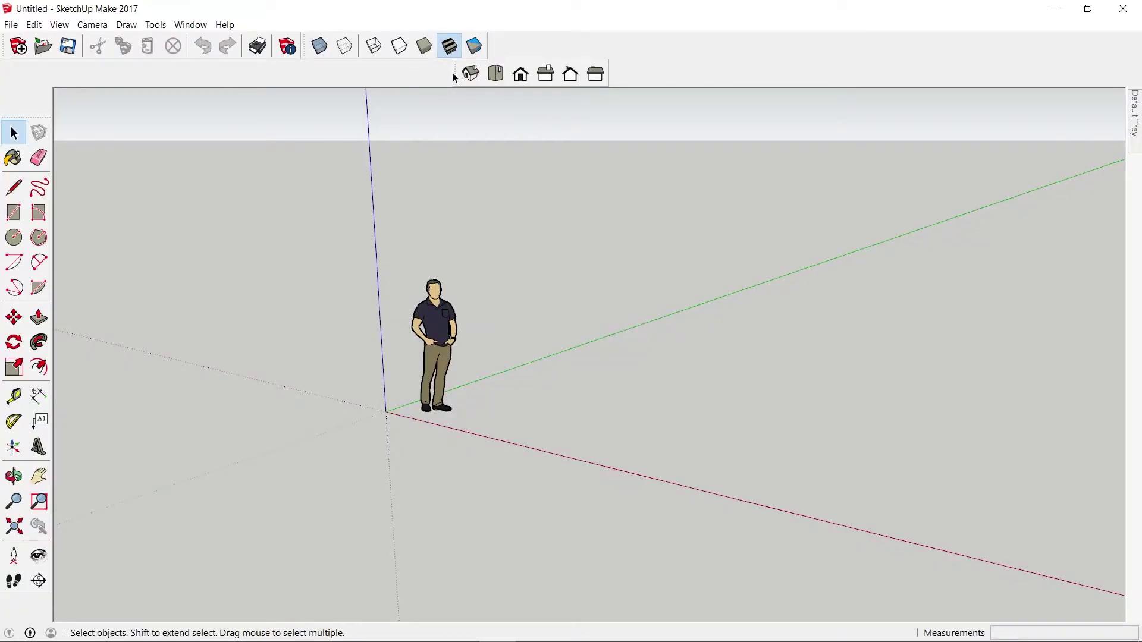
mouse_move(455, 75)
mouse_down()
mouse_move(514, 35)
mouse_move(511, 44)
mouse_up()
Show the Shadows and Layers toolbars, dock Layers, and move the Large Tool Set up
right_click(672, 45)
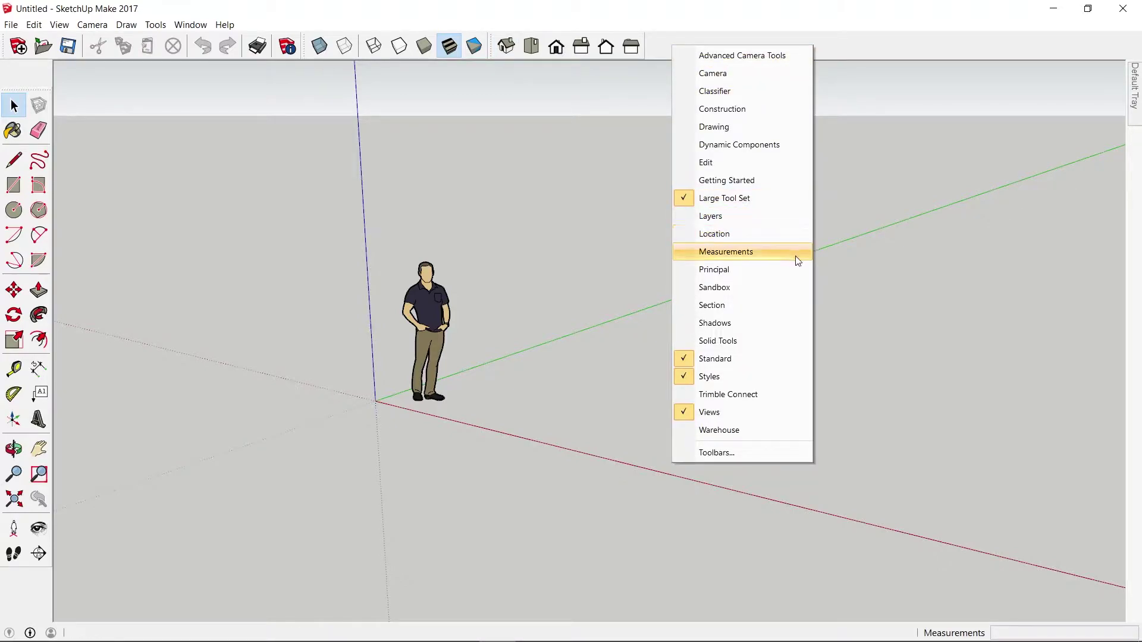
click(692, 325)
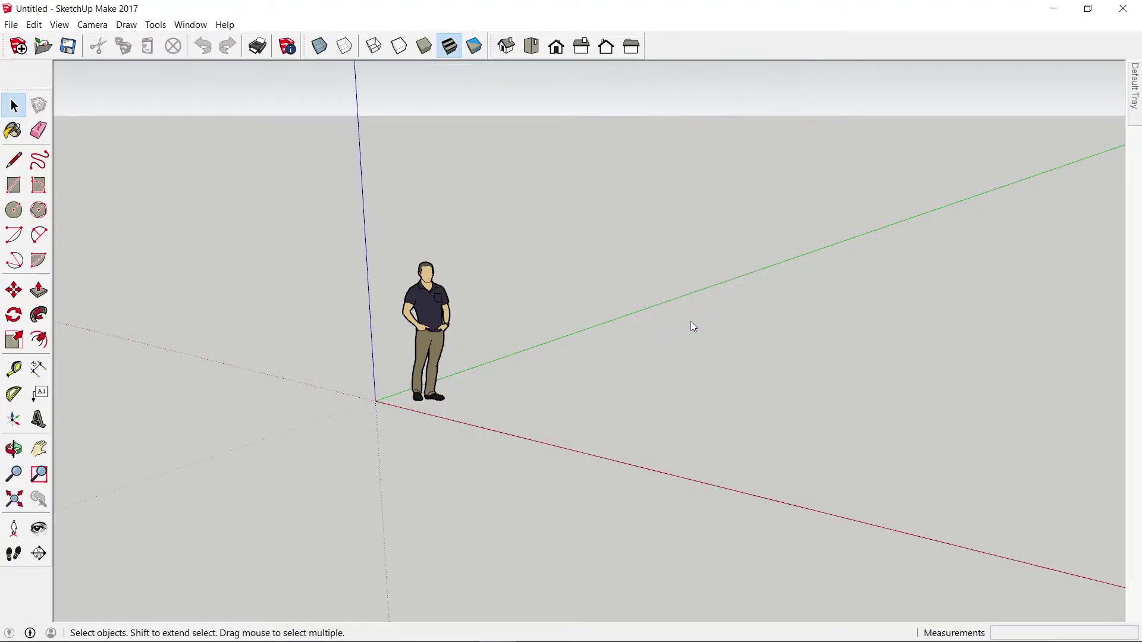
right_click(910, 52)
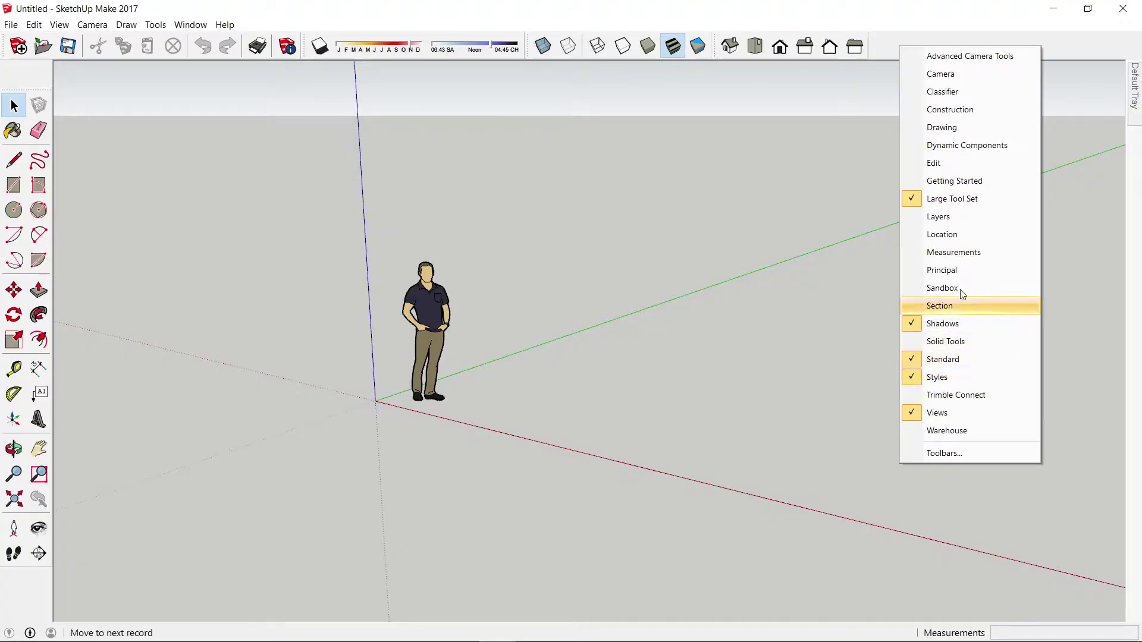
click(945, 220)
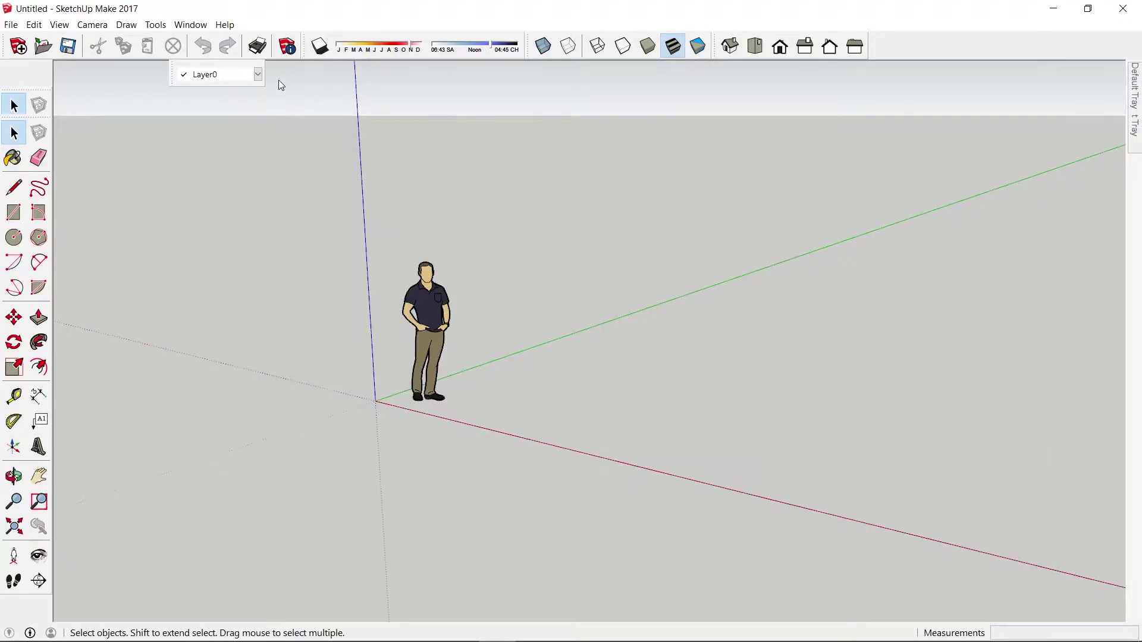
mouse_move(172, 74)
mouse_down()
mouse_move(843, 71)
mouse_move(953, 58)
mouse_up()
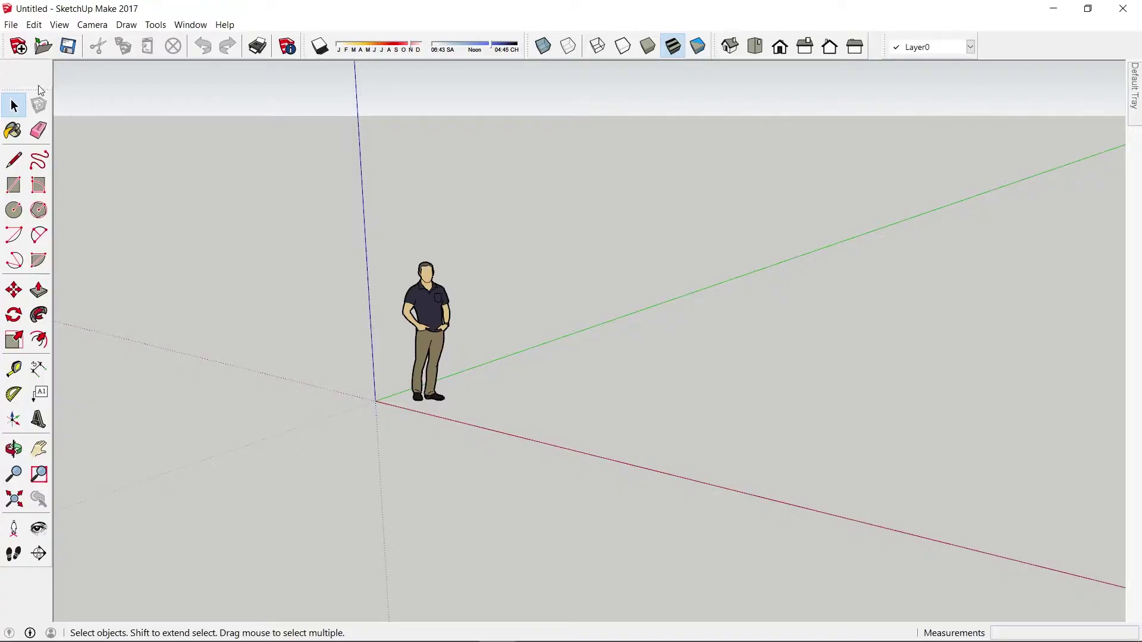
drag(40, 90, 39, 62)
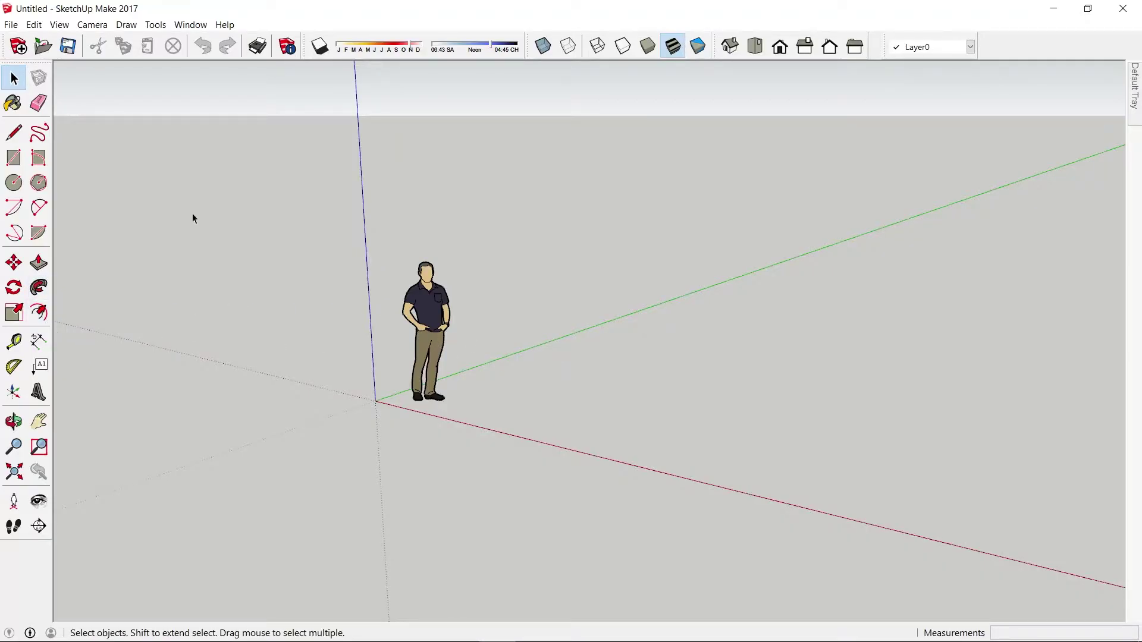
Draw four connected zigzag lines right of the figure, the last parallel to the red axis
scroll(407, 340, down, 1)
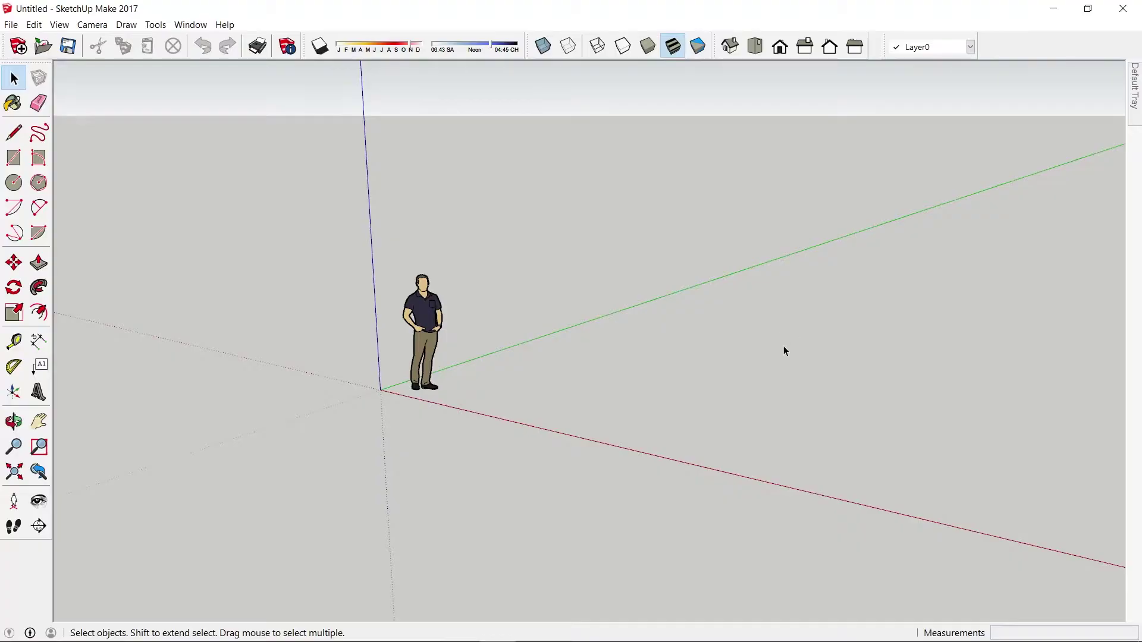
key(l)
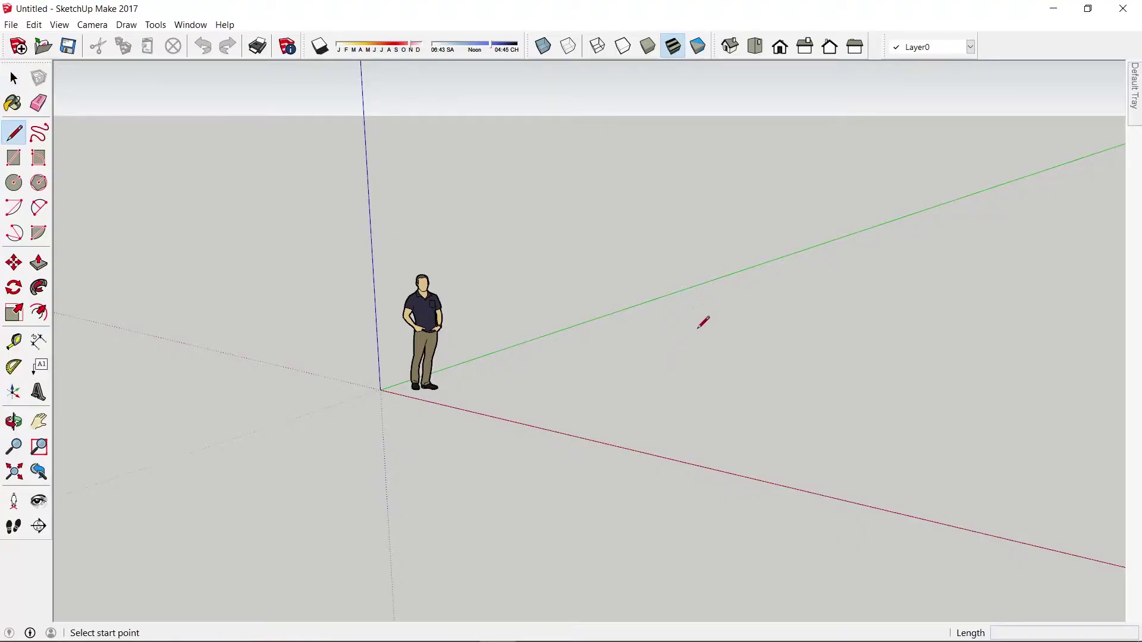
click(714, 311)
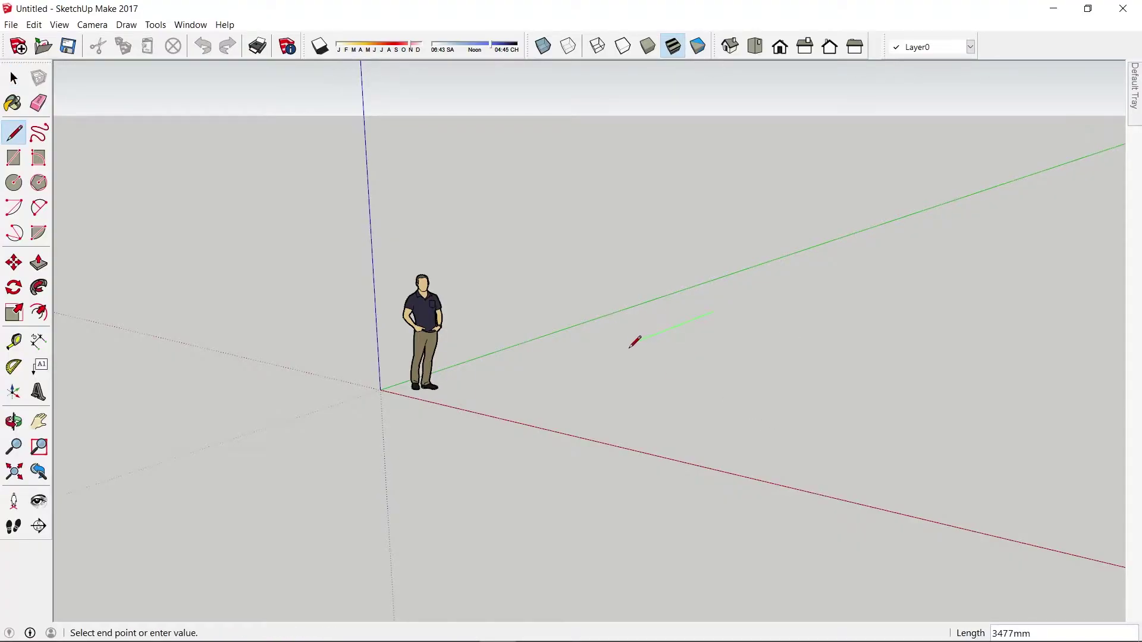
click(627, 345)
click(751, 365)
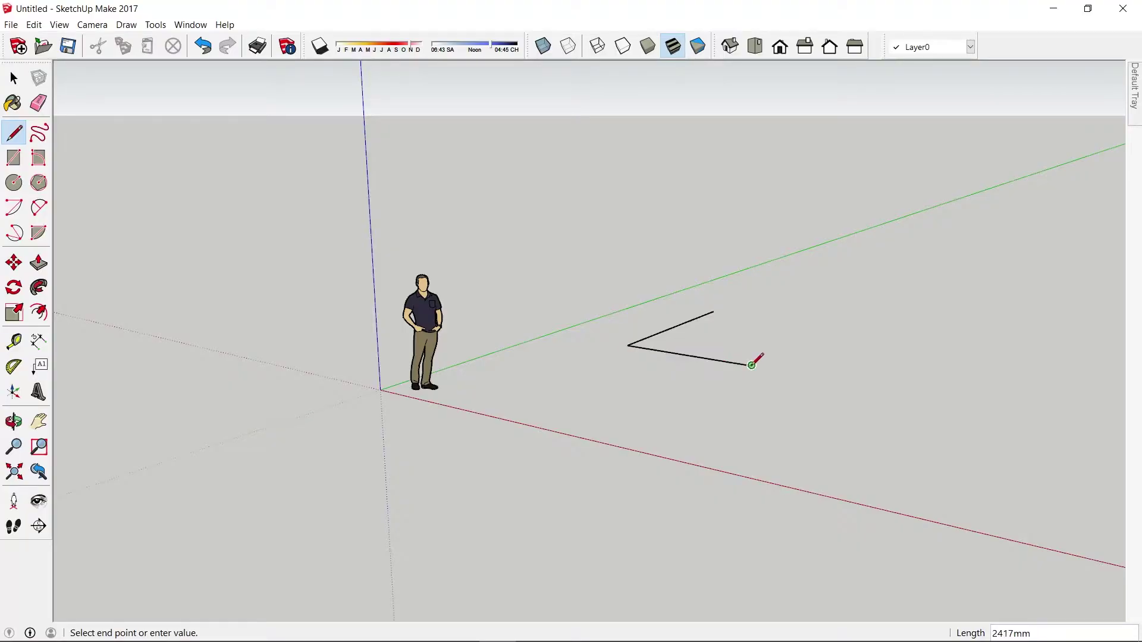
click(687, 401)
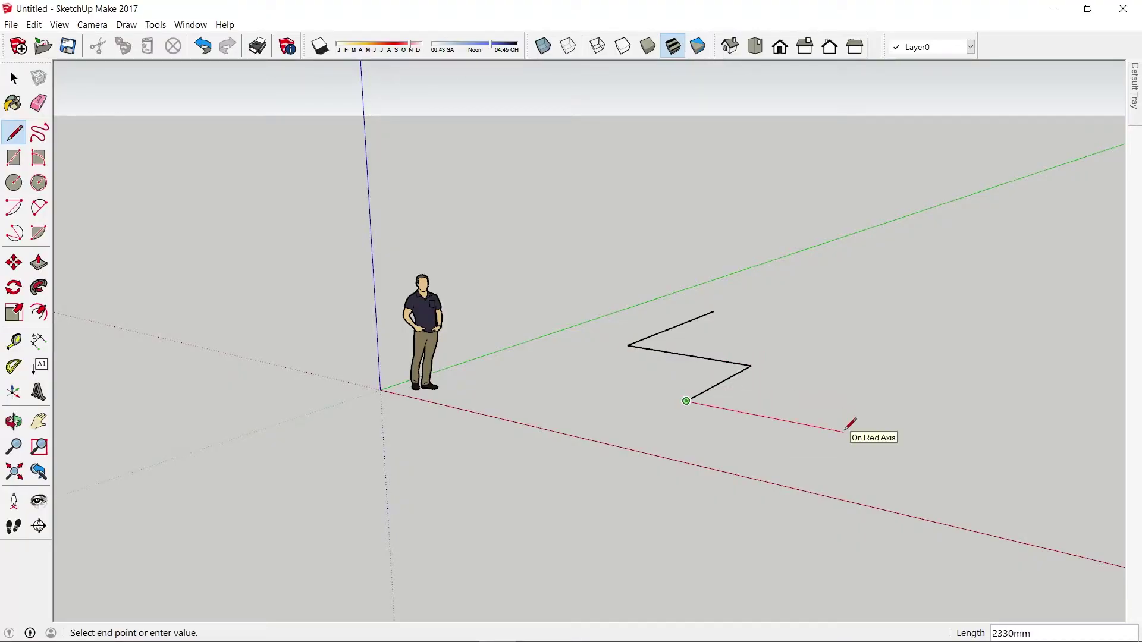
click(844, 432)
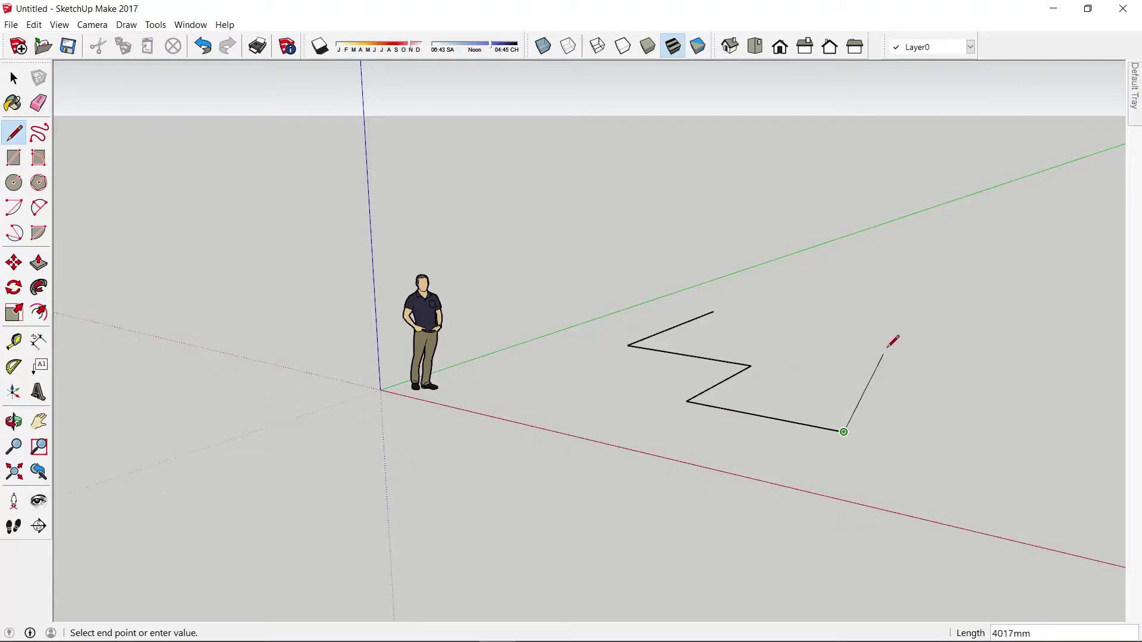
key(Escape)
key(space)
scroll(524, 327, down, 3)
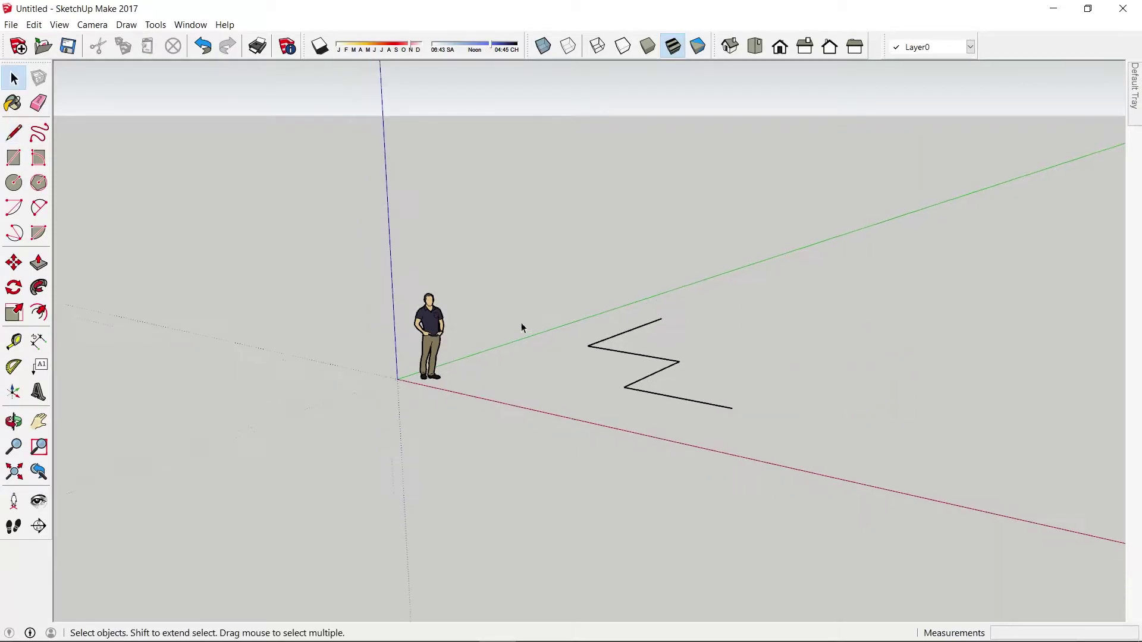
middle_drag(696, 363, 586, 351)
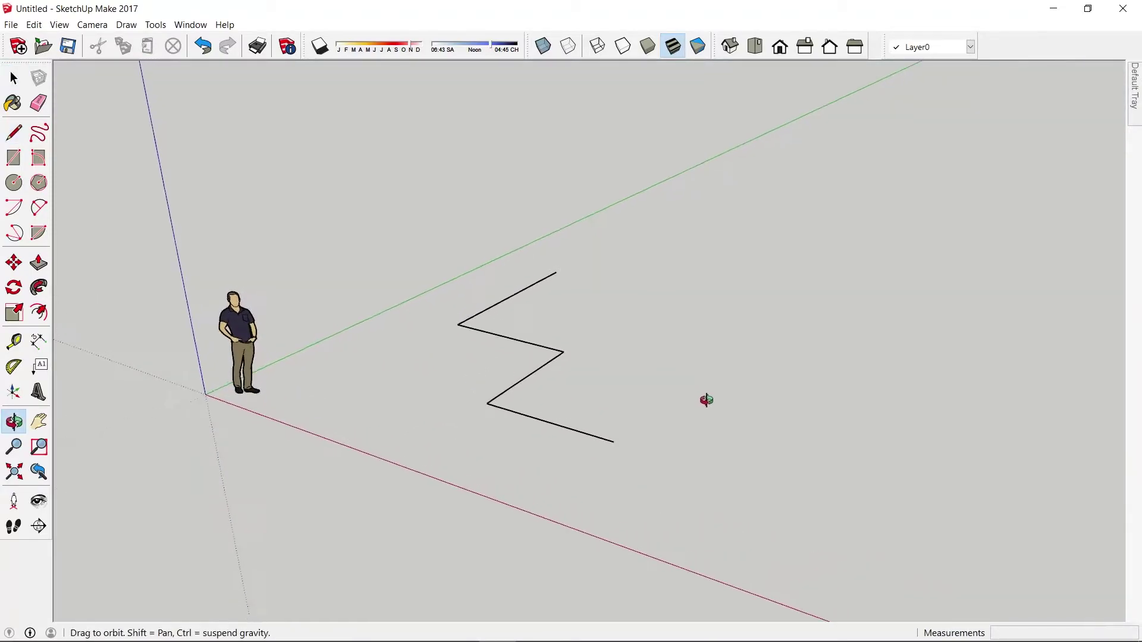
Draw a 2-Point Arc on the ground beyond the zigzag, then orbit to inspect it
click(39, 208)
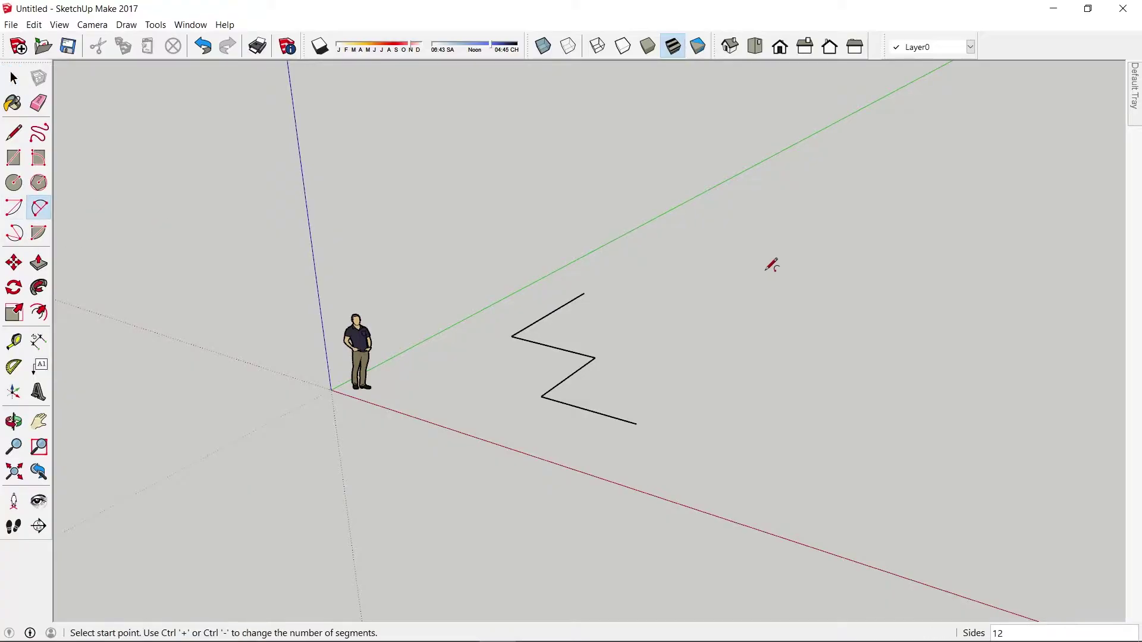
click(727, 267)
click(884, 294)
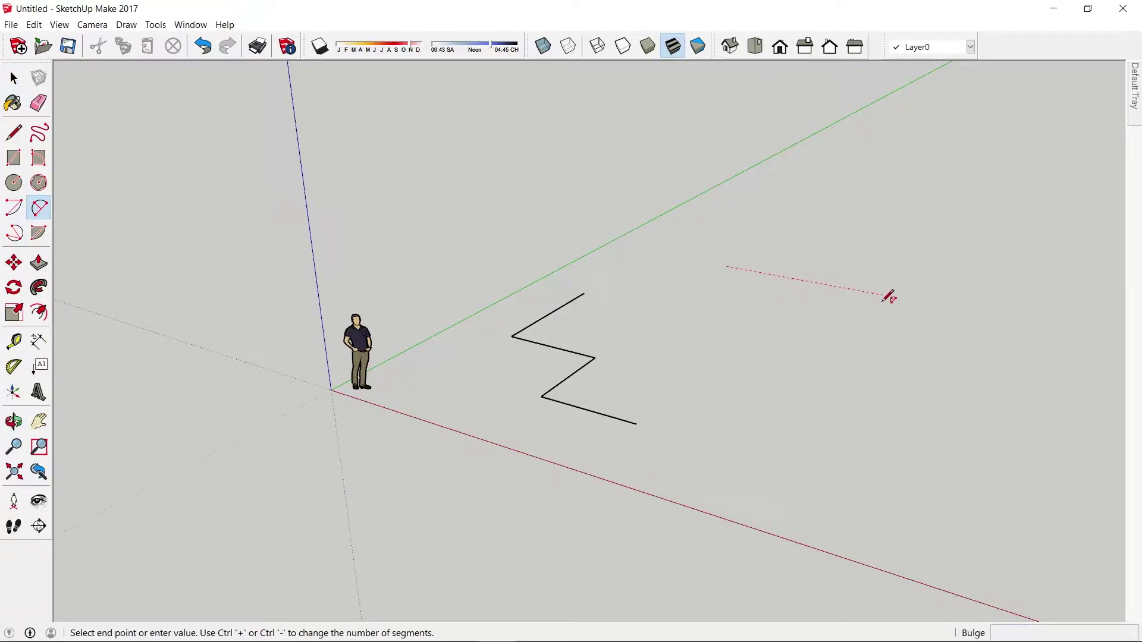
click(913, 271)
mouse_move(952, 326)
middle_down()
mouse_move(624, 349)
mouse_move(721, 299)
middle_up()
scroll(530, 333, down, 2)
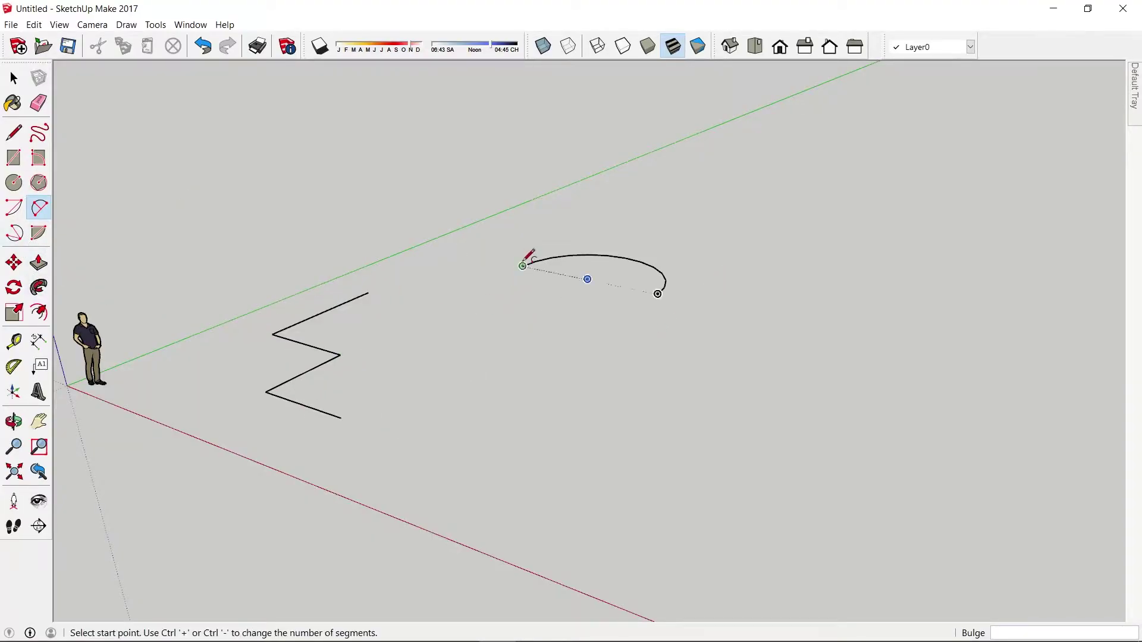
scroll(520, 353, down, 5)
scroll(500, 304, up, 3)
key(space)
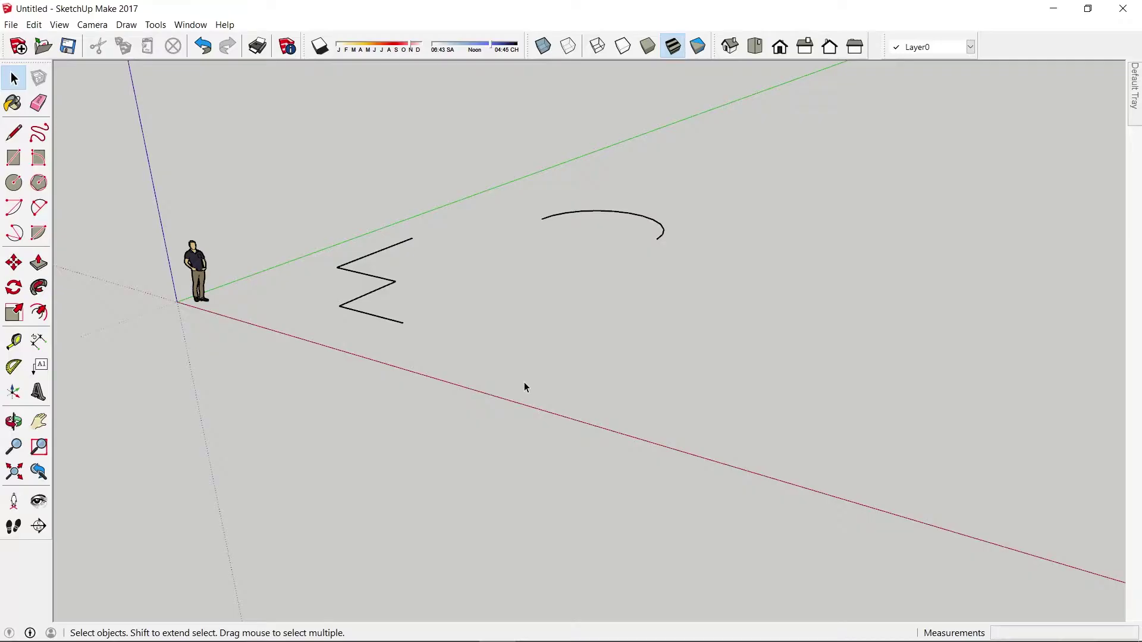
middle_drag(514, 310, 428, 232)
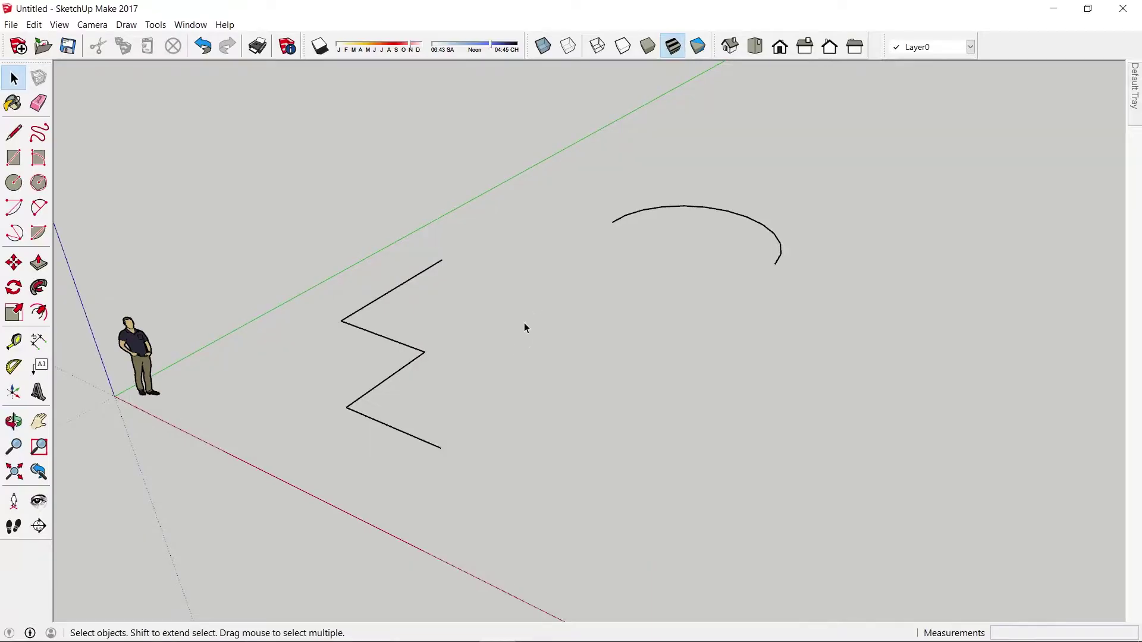
middle_drag(395, 332, 540, 355)
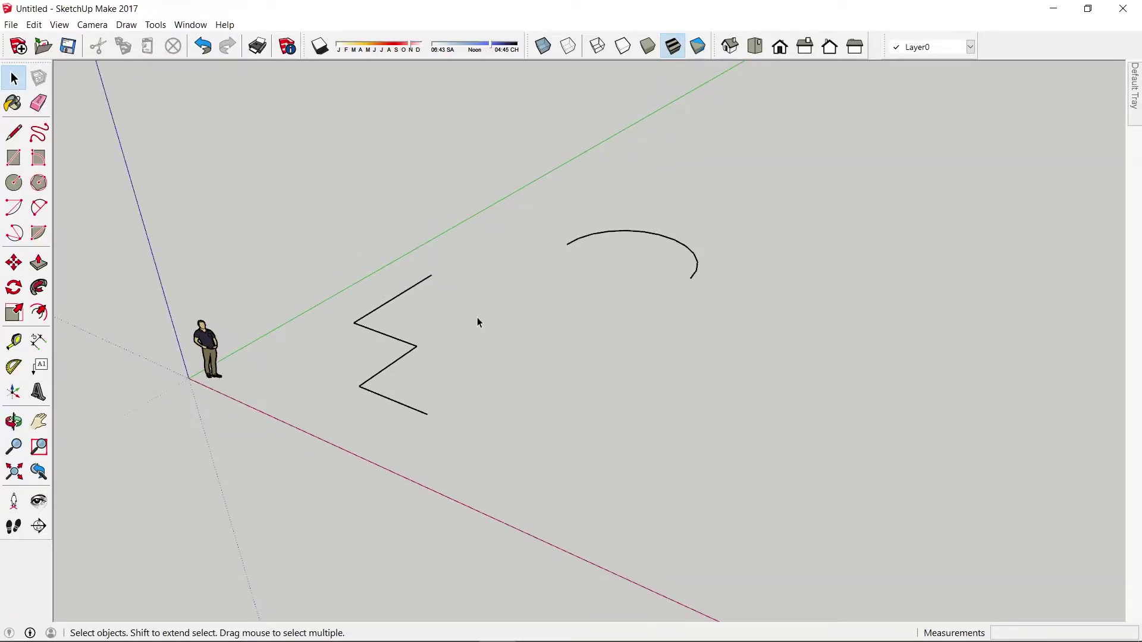
scroll(486, 339, up, 2)
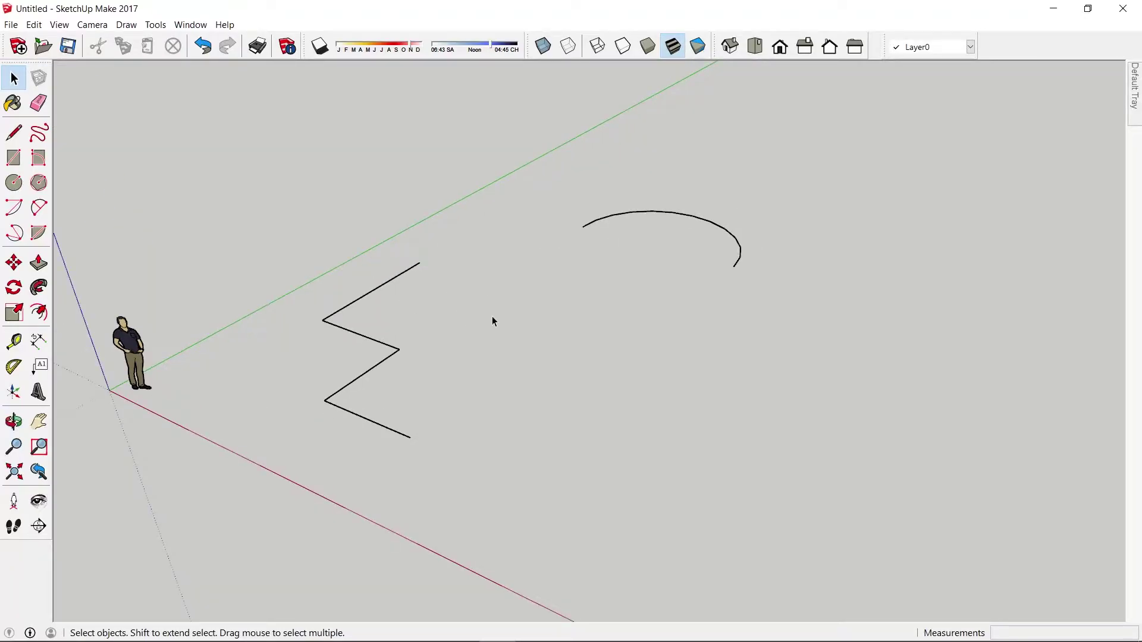
Draw two upright rectangles along the green axis
key(r)
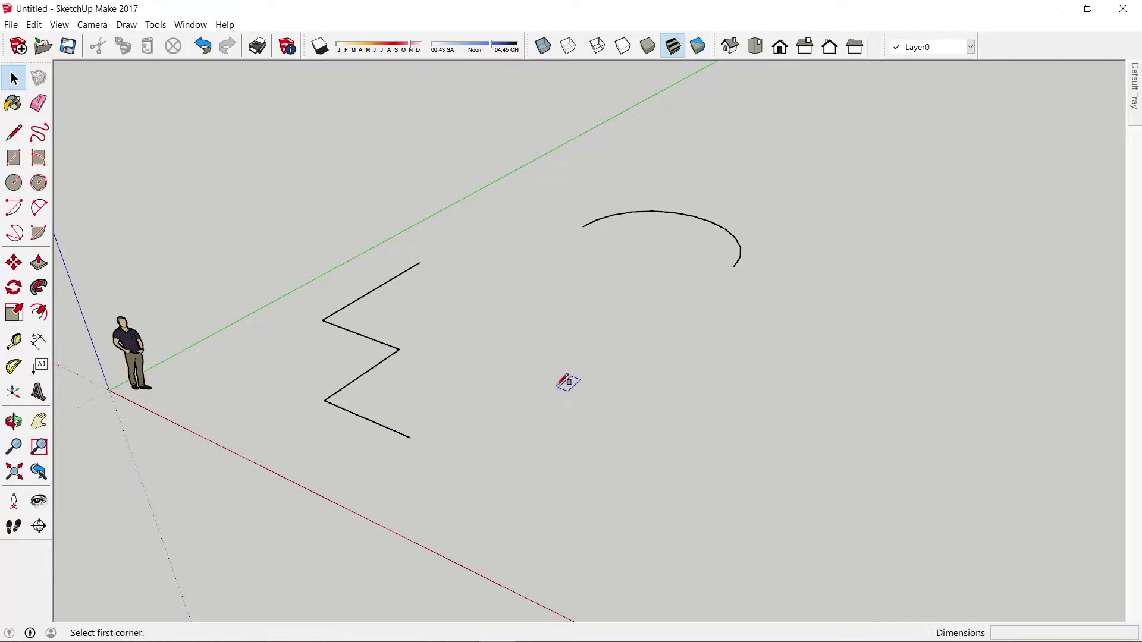
click(465, 291)
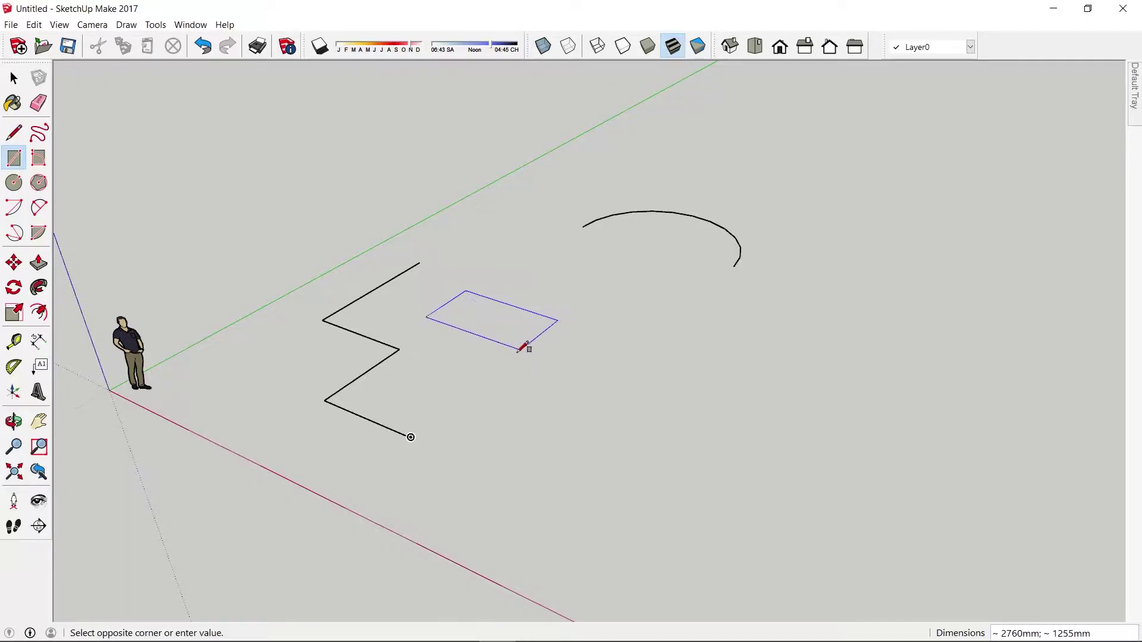
key(Escape)
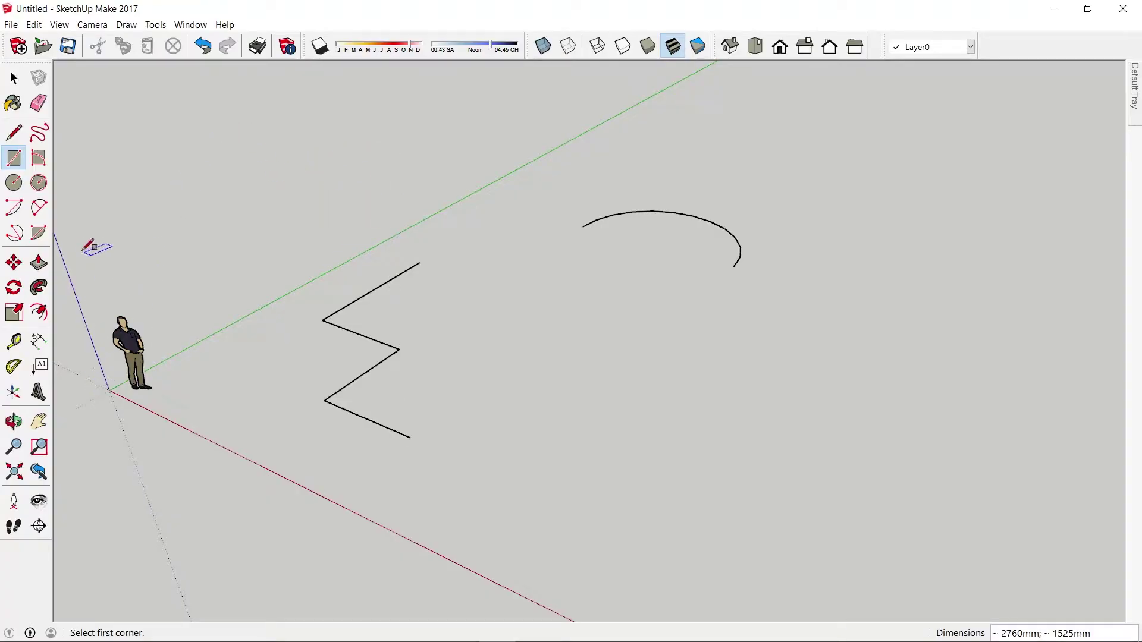
click(109, 390)
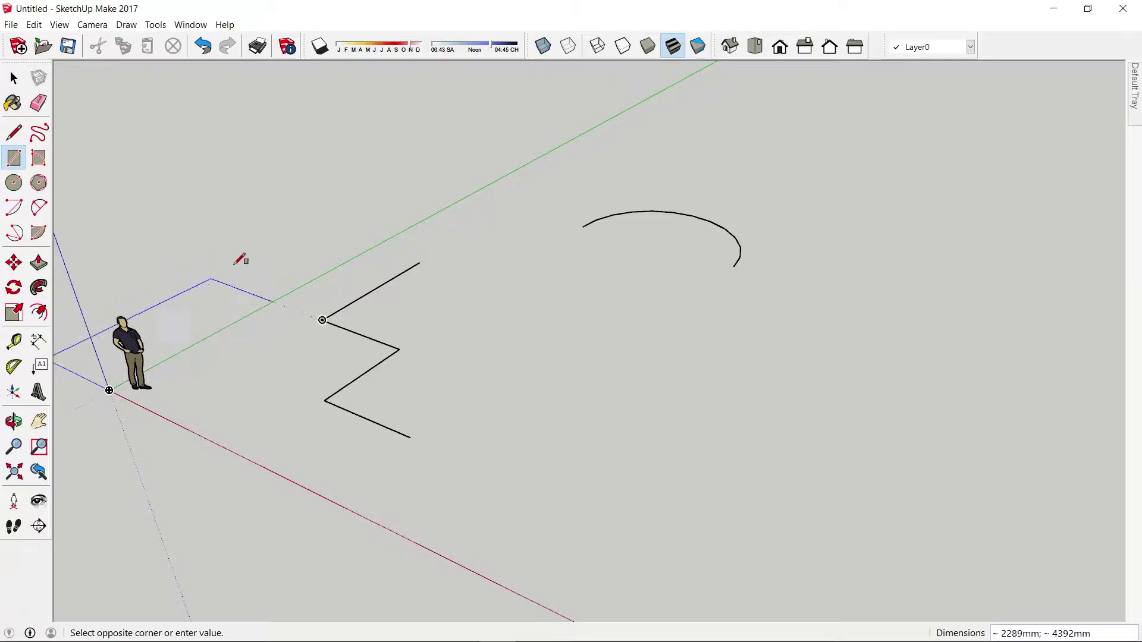
key(Escape)
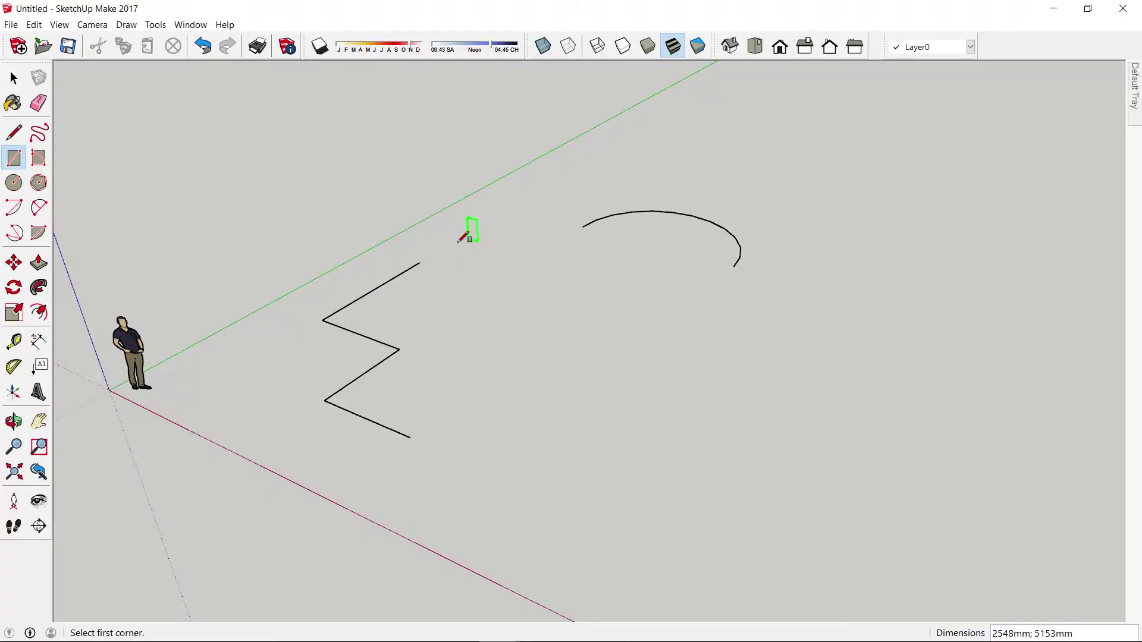
click(458, 278)
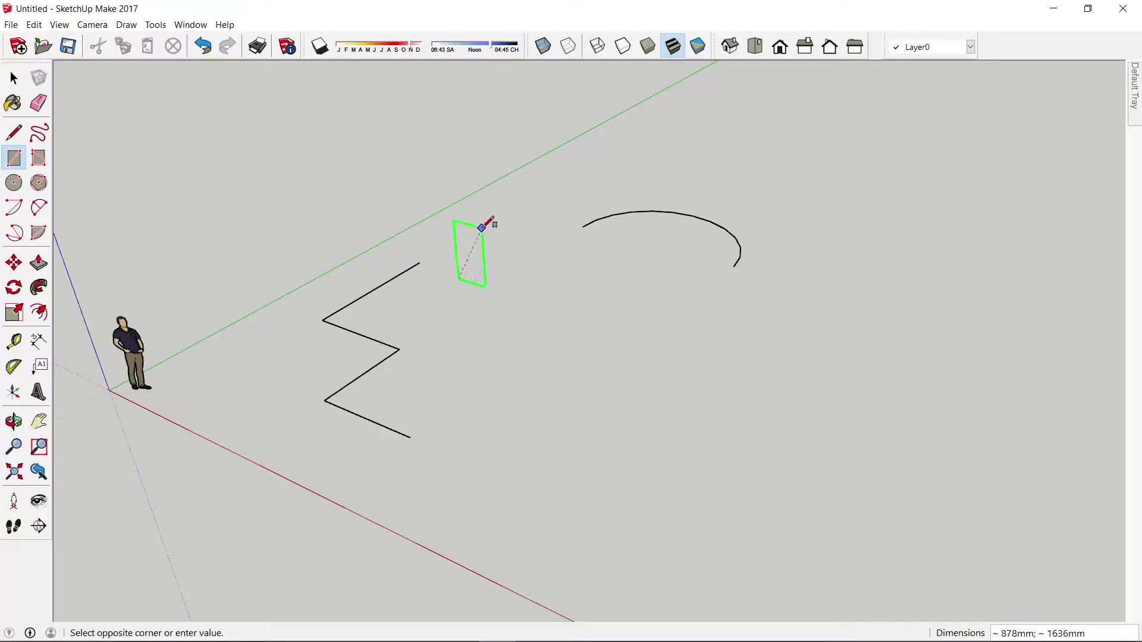
click(492, 218)
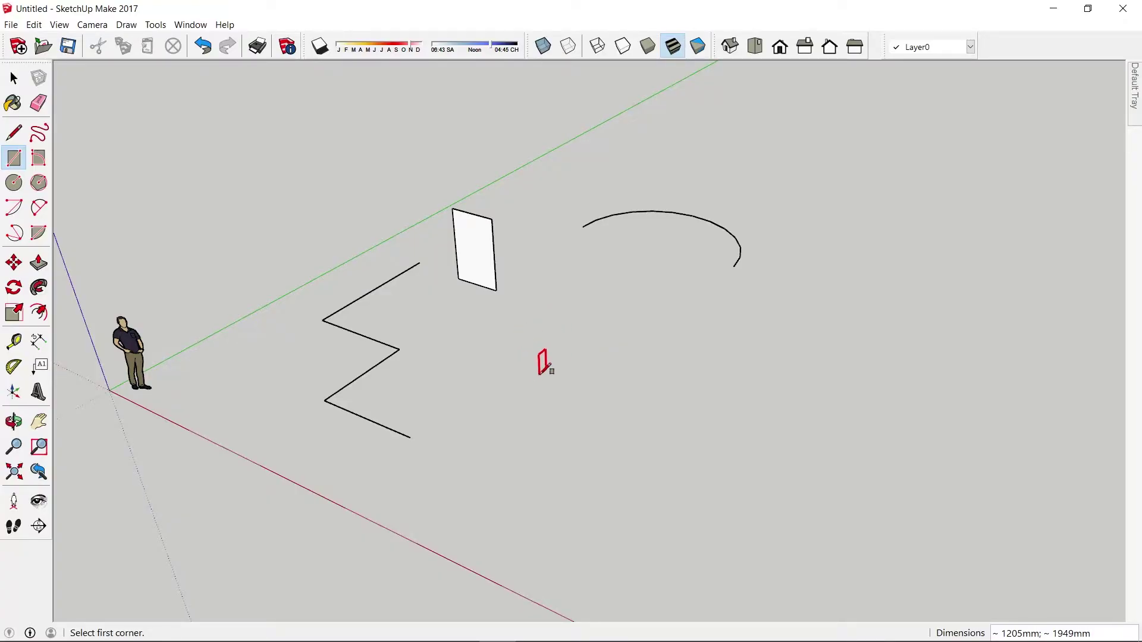
click(536, 379)
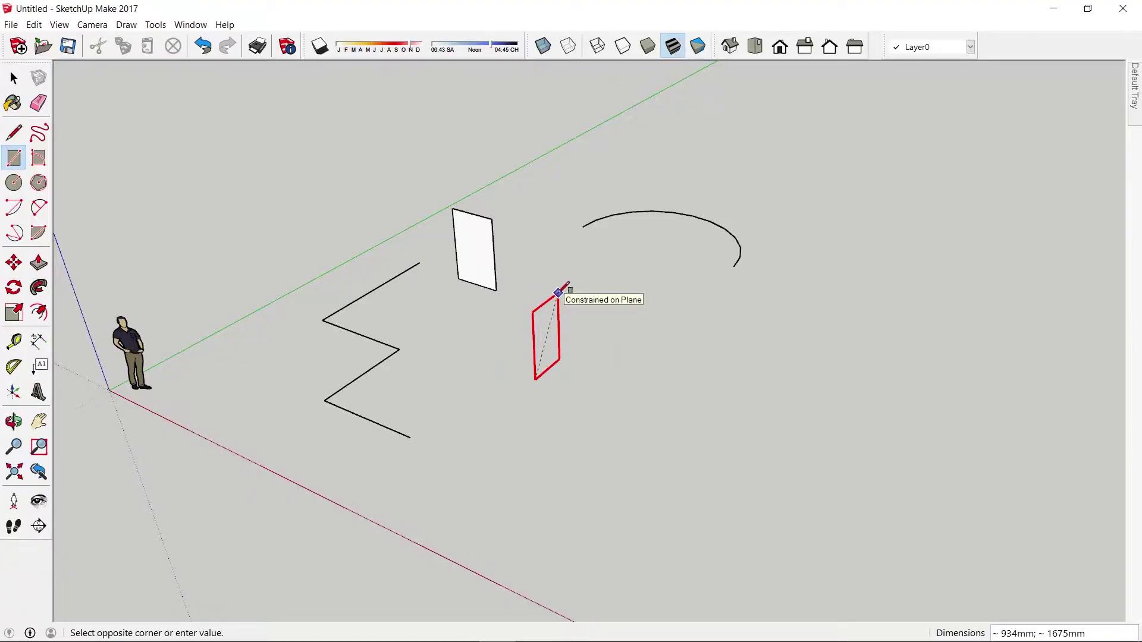
click(558, 293)
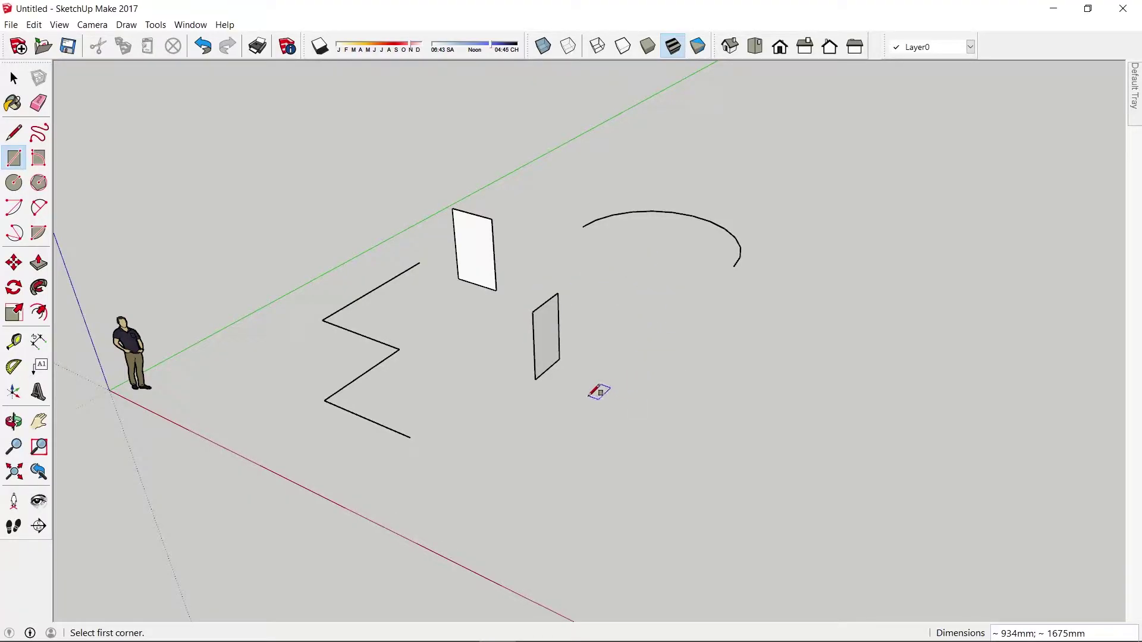
Draw a flat rectangle on the ground beside the zigzag
mouse_move(604, 357)
middle_down()
mouse_move(380, 395)
mouse_move(683, 347)
mouse_move(492, 386)
mouse_move(630, 375)
mouse_move(716, 346)
mouse_move(485, 387)
mouse_move(645, 365)
mouse_move(553, 377)
mouse_move(599, 380)
mouse_move(569, 388)
middle_up()
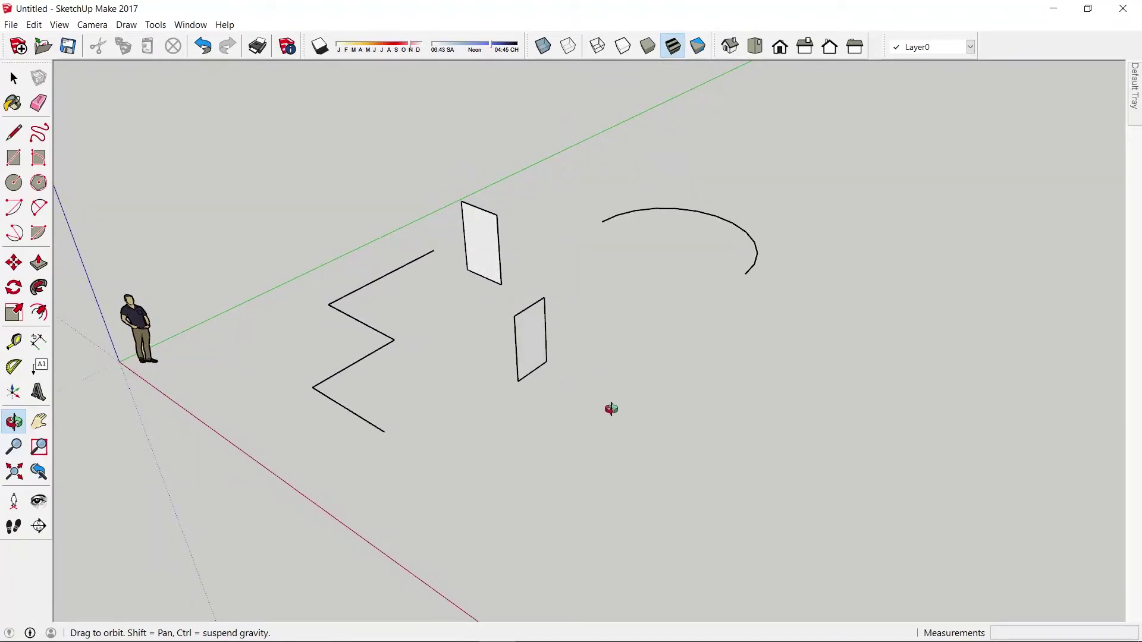
key(space)
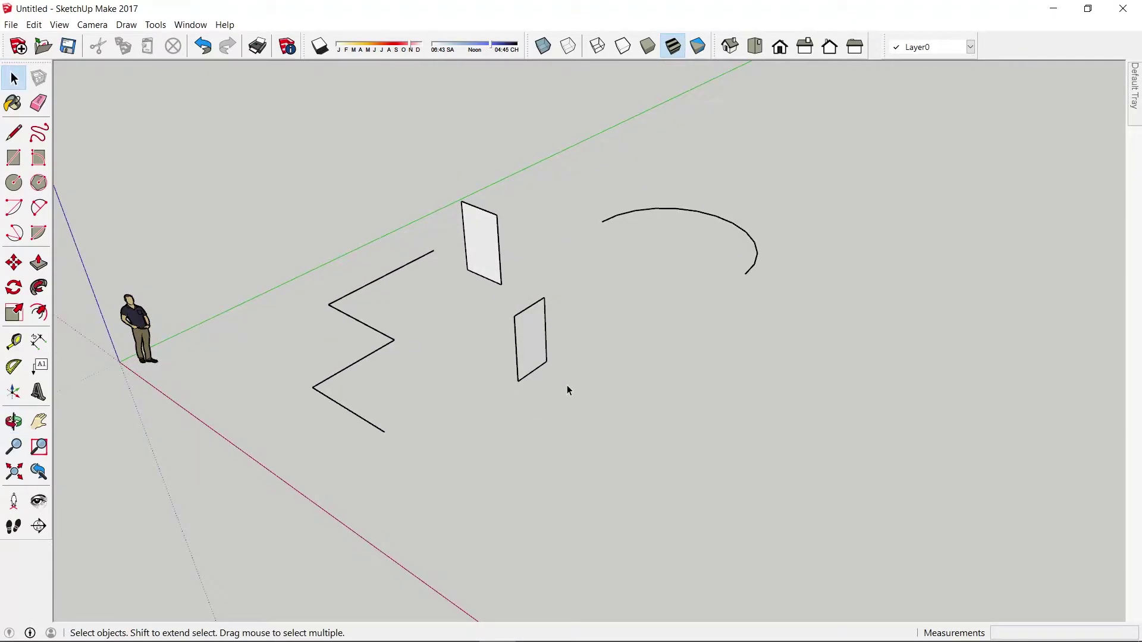
key(r)
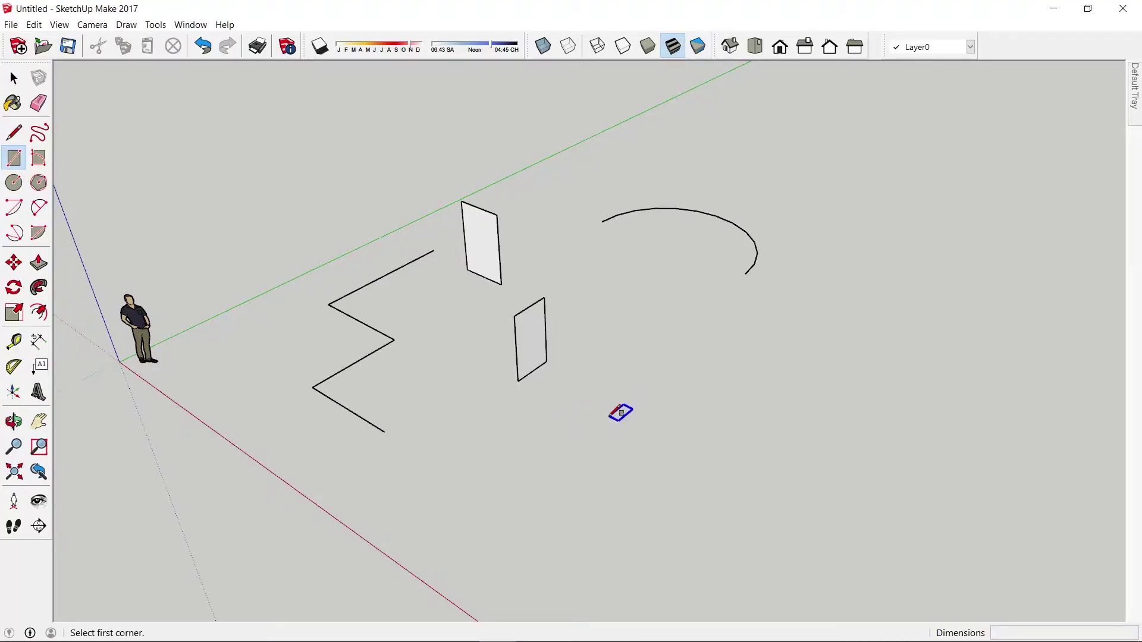
click(609, 415)
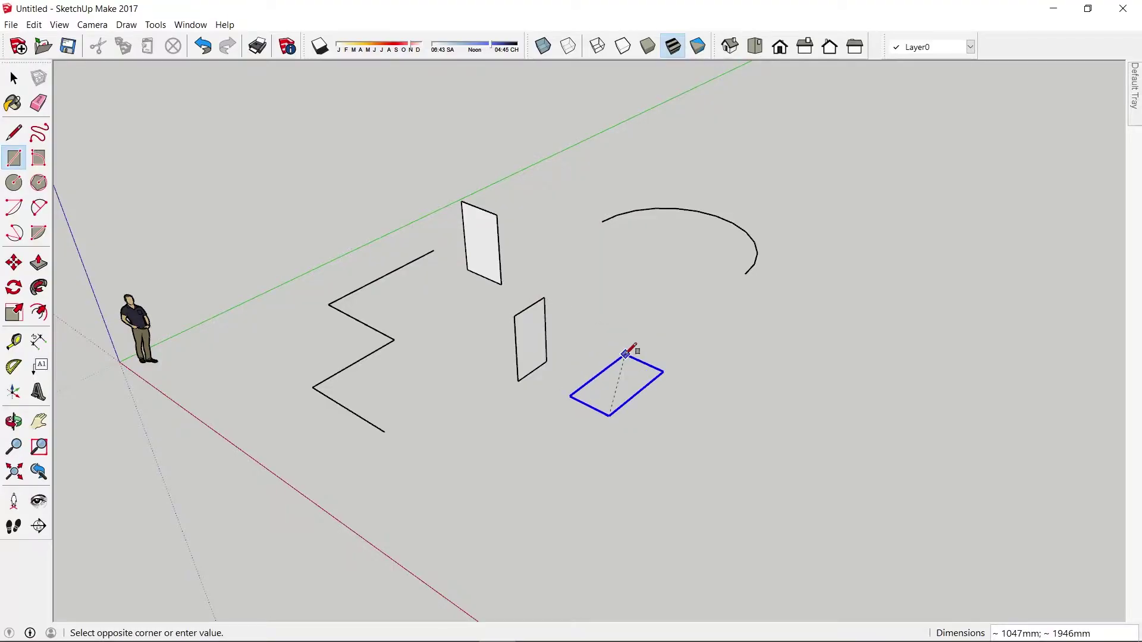
click(625, 355)
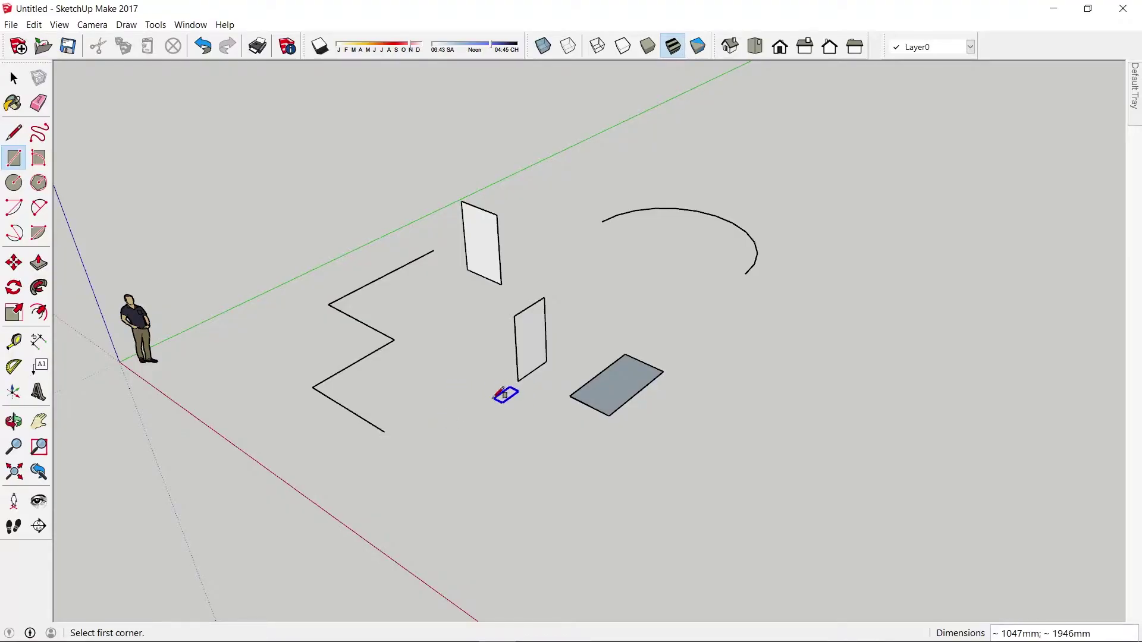
key(space)
Delete the three trial rectangles
drag(497, 298, 695, 467)
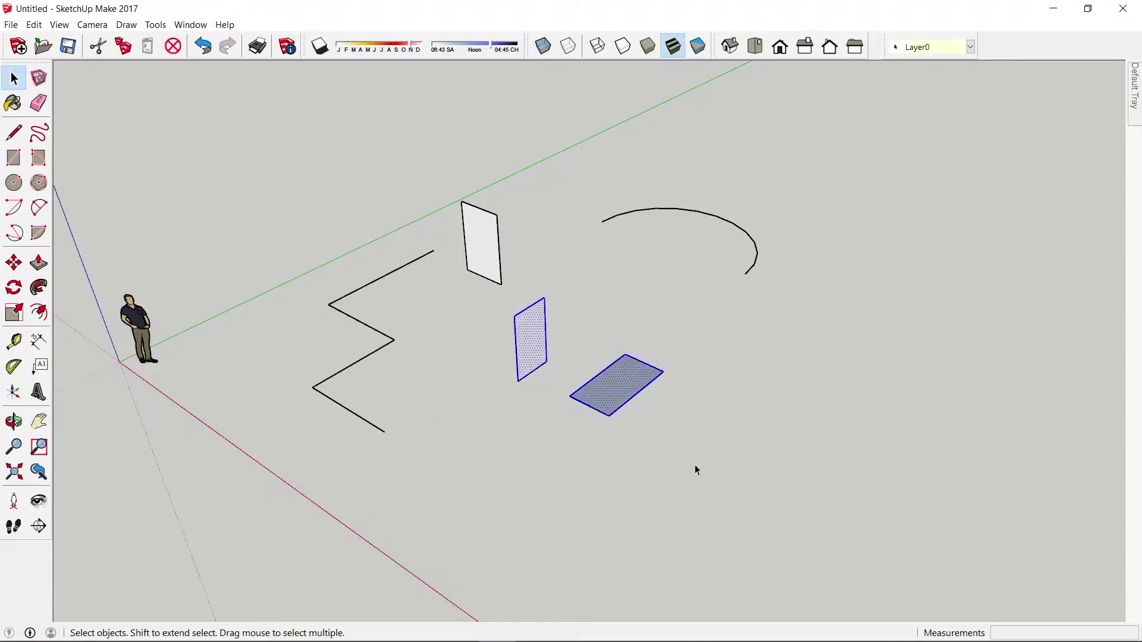
key(Delete)
drag(444, 171, 506, 284)
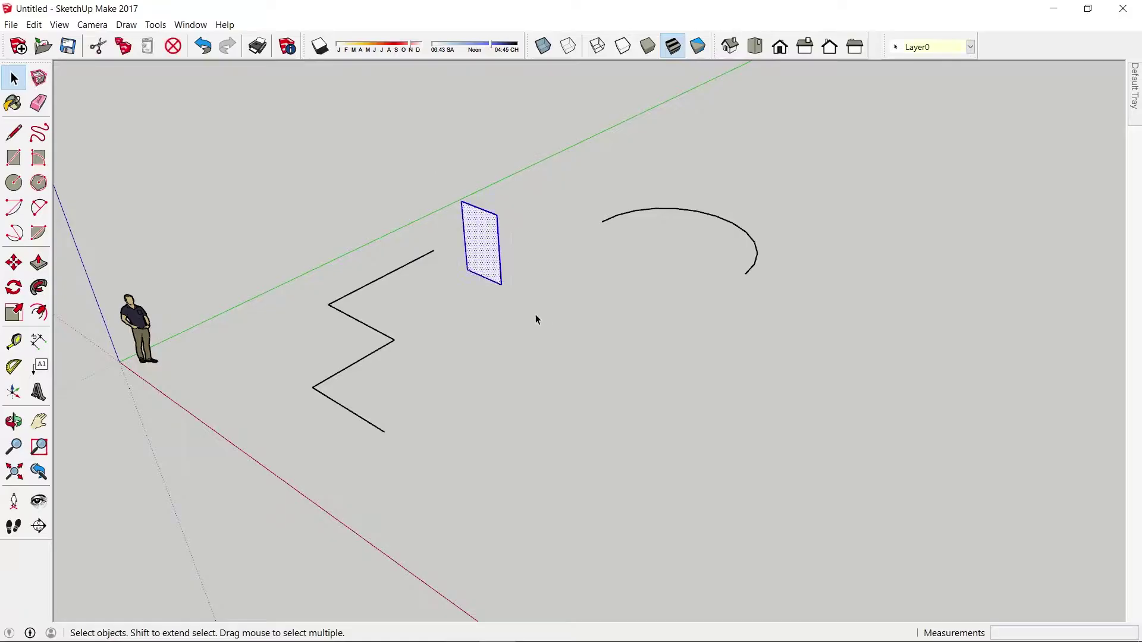
key(Delete)
scroll(442, 230, up, 1)
Draw a small upright square face
key(r)
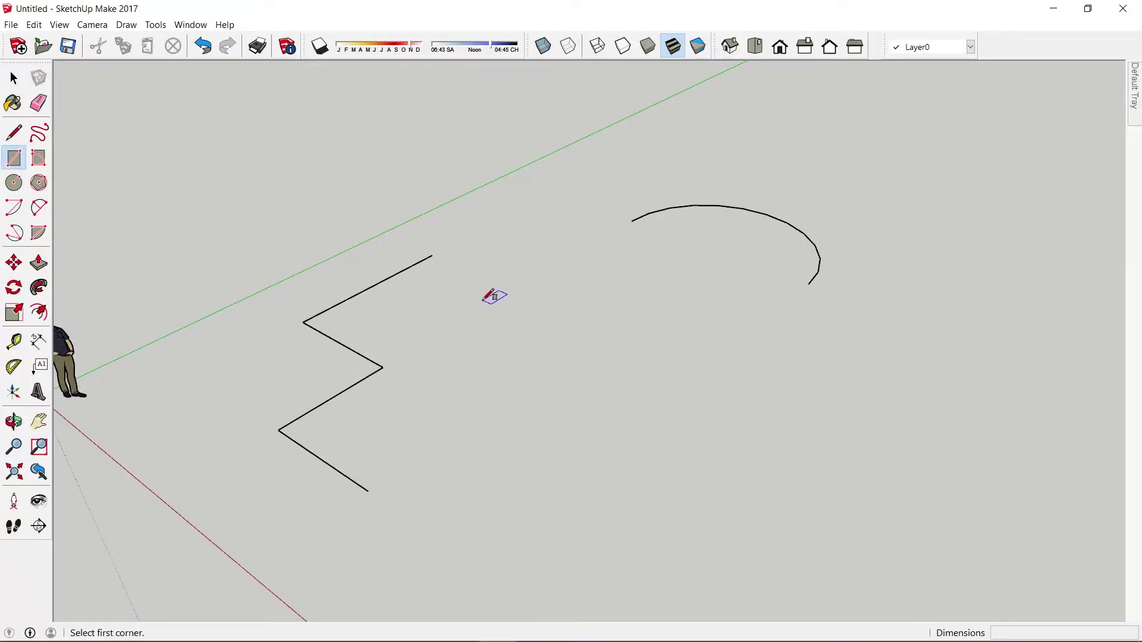
click(476, 268)
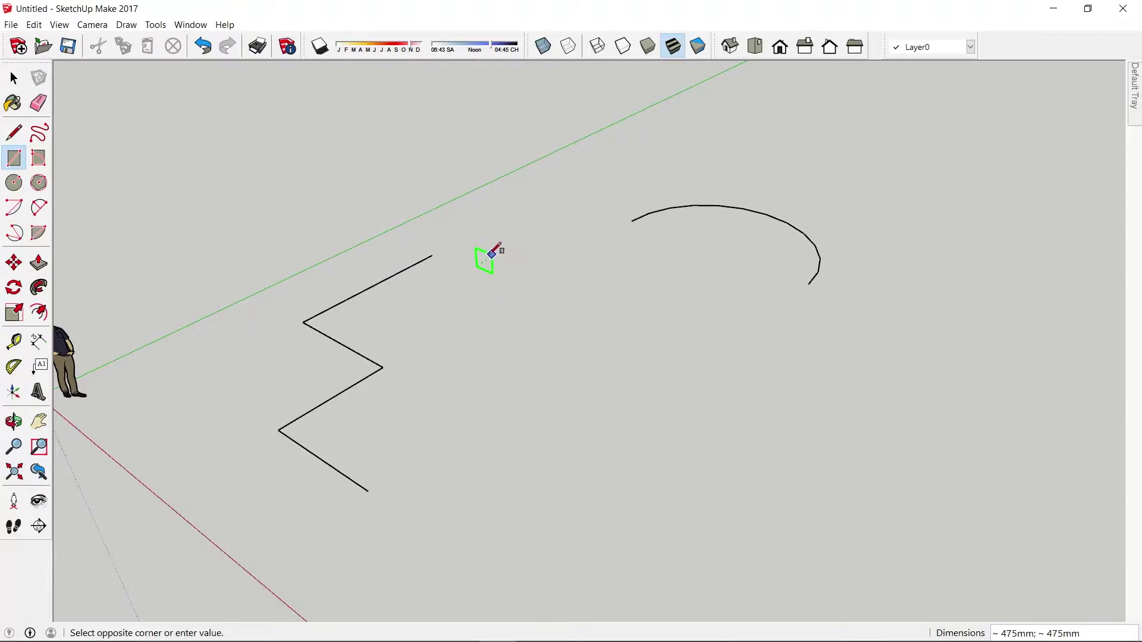
click(493, 252)
key(space)
scroll(461, 262, up, 2)
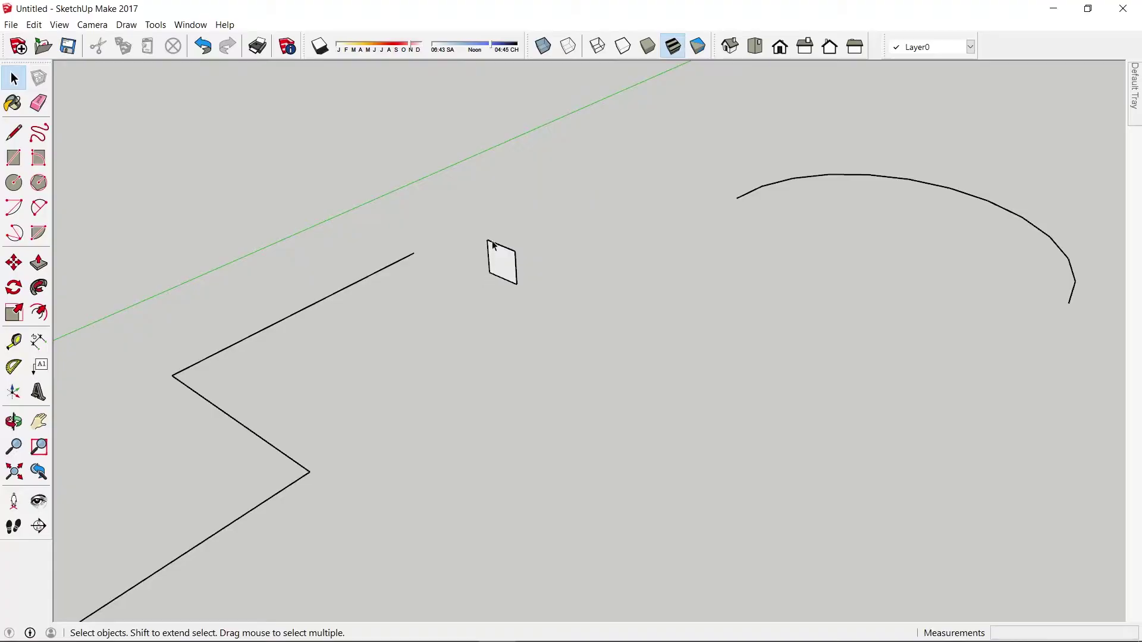
Move the small square onto the zigzag line's end point
drag(470, 225, 557, 314)
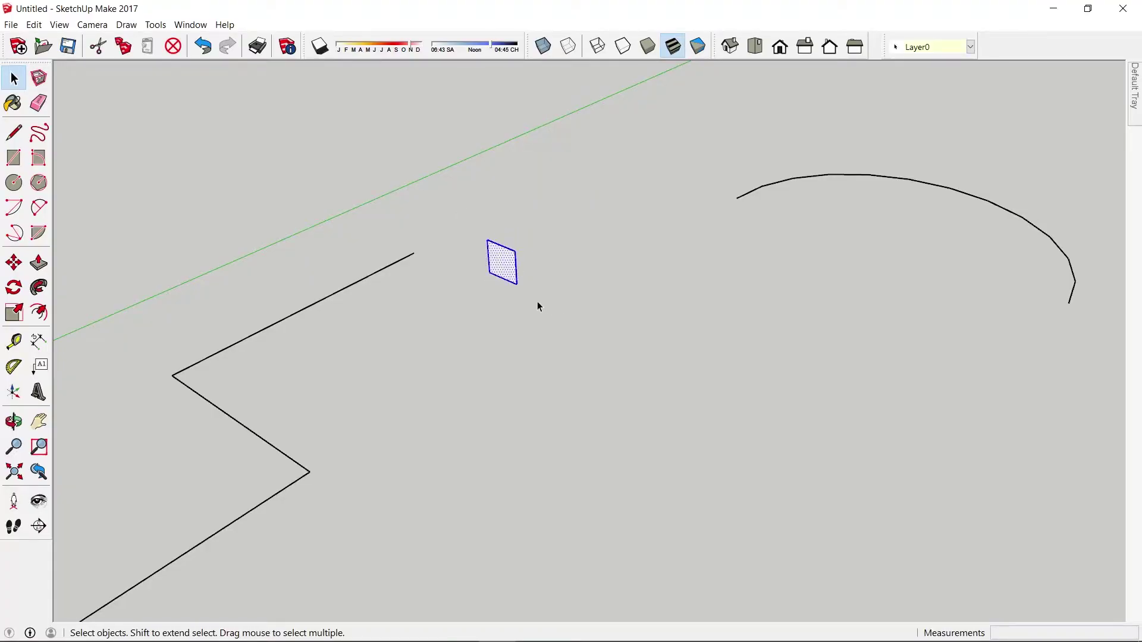
key(m)
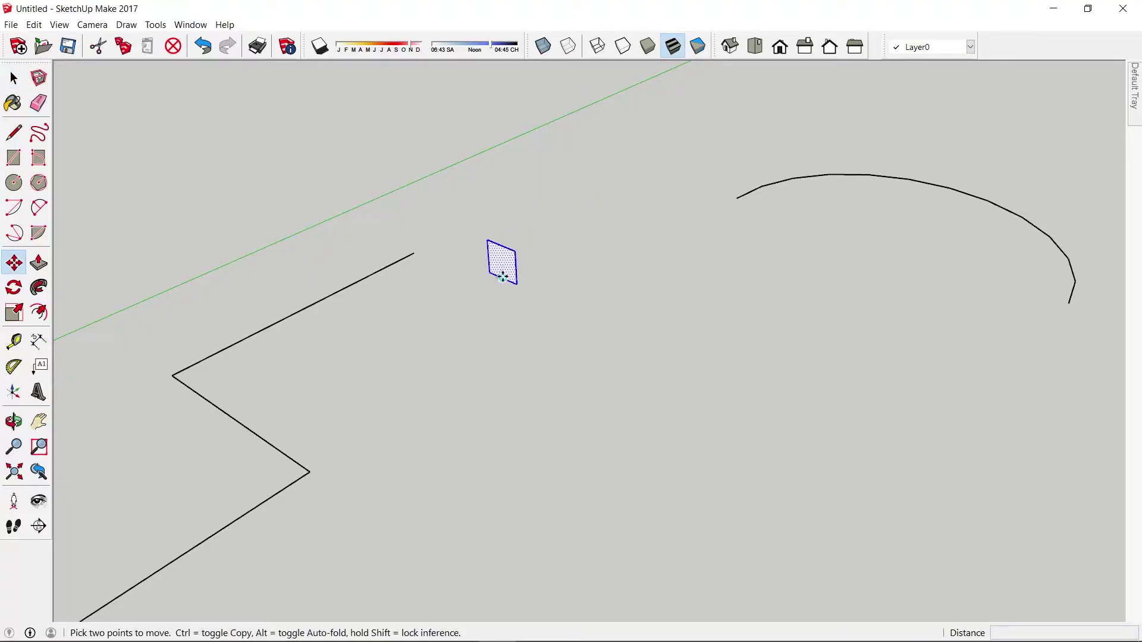
click(502, 278)
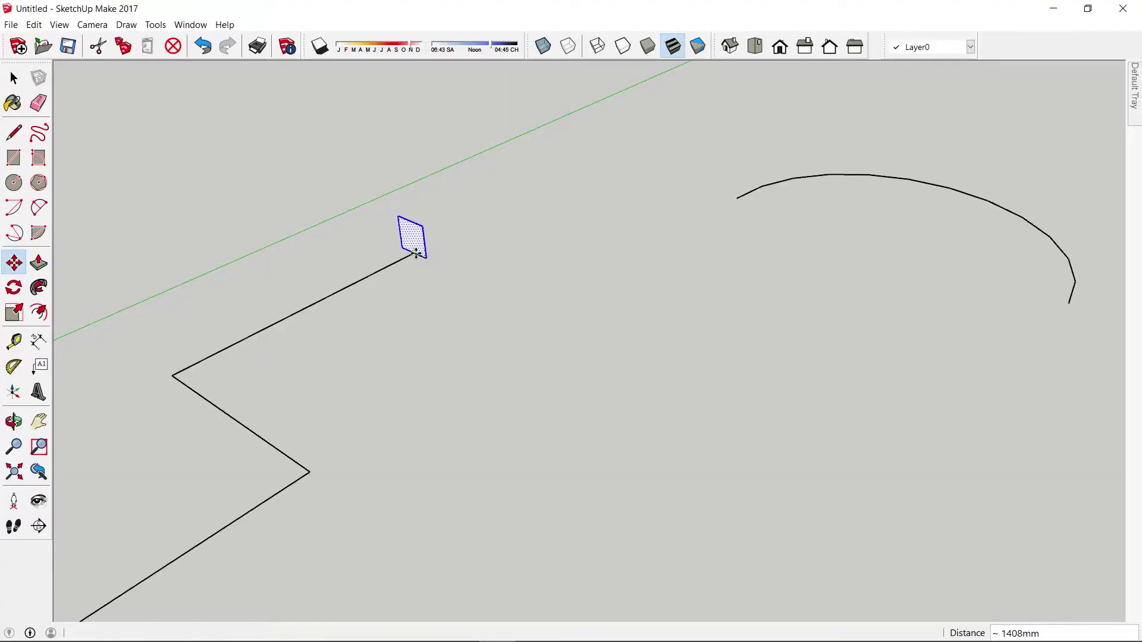
click(416, 255)
key(space)
scroll(482, 298, down, 3)
scroll(837, 290, up, 2)
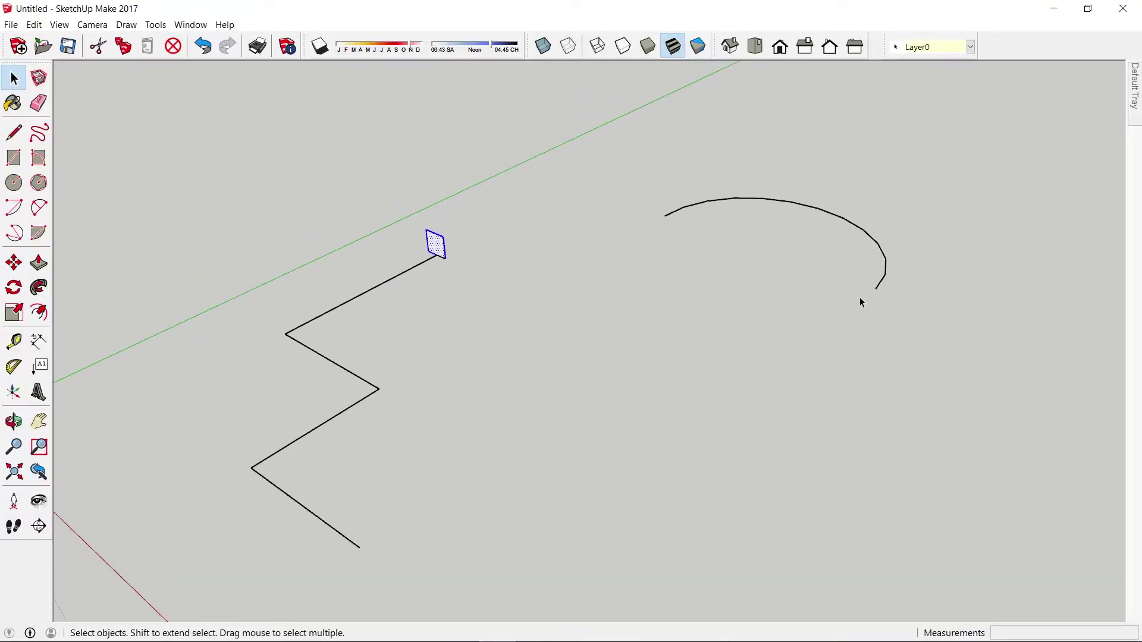
scroll(889, 297, up, 1)
key(c)
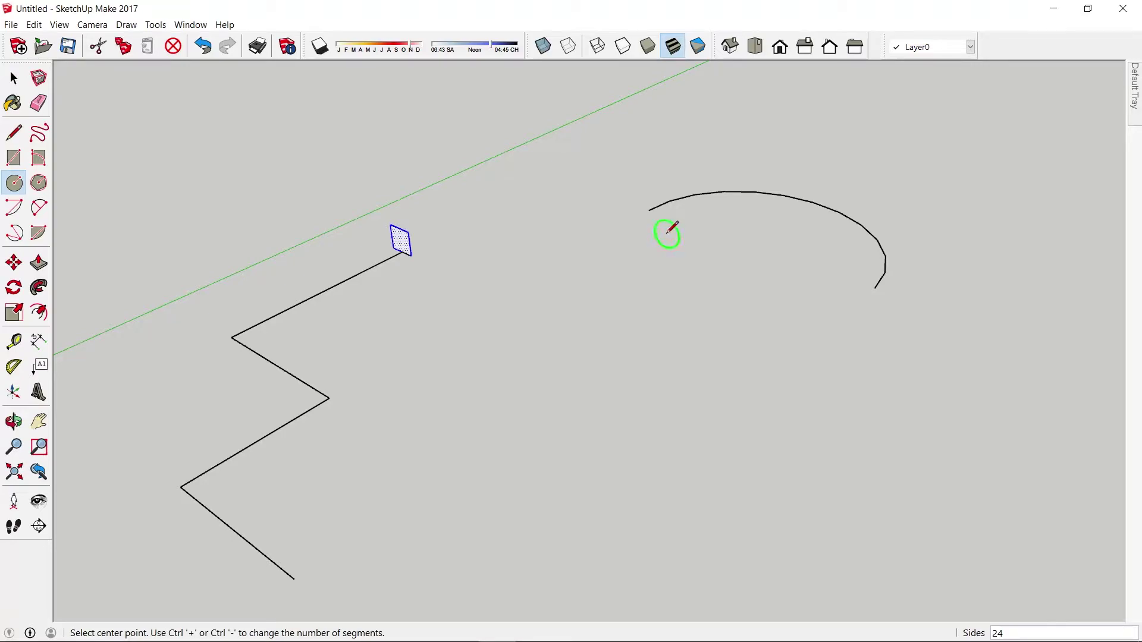
Draw a small circle at the arc's end point, then orbit and clear the selection
click(648, 210)
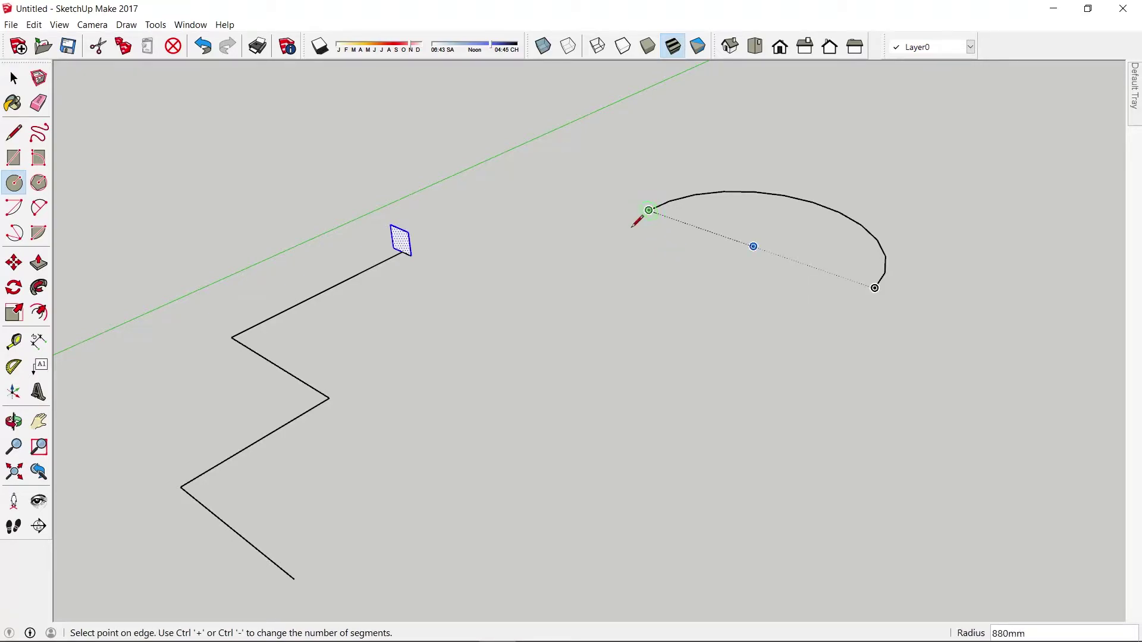
scroll(660, 210, up, 1)
click(658, 209)
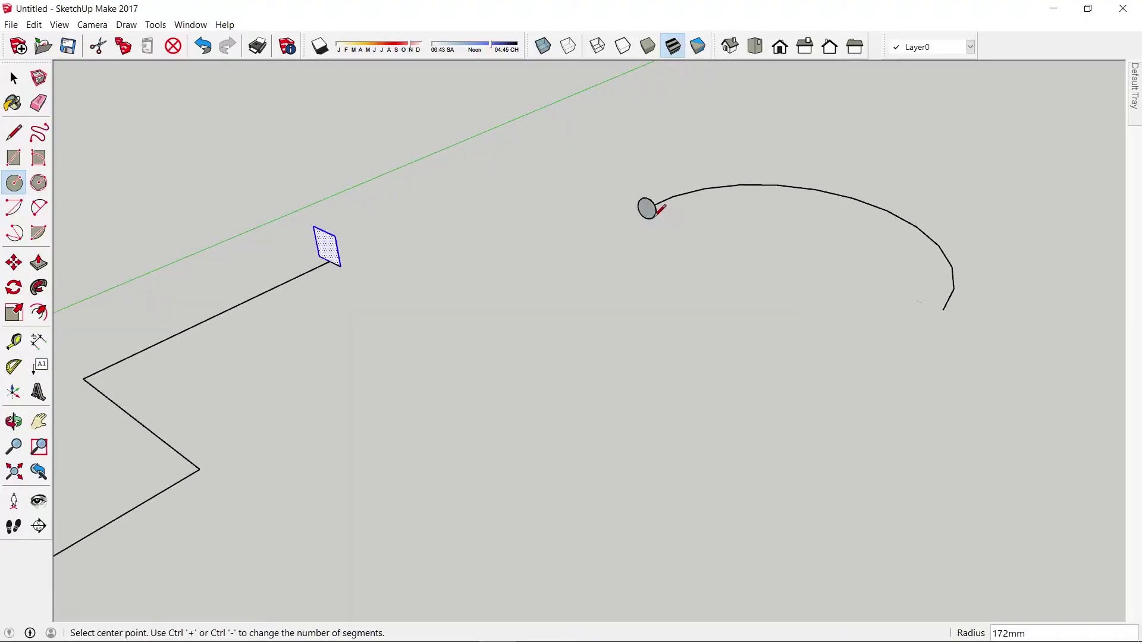
key(space)
scroll(691, 283, down, 2)
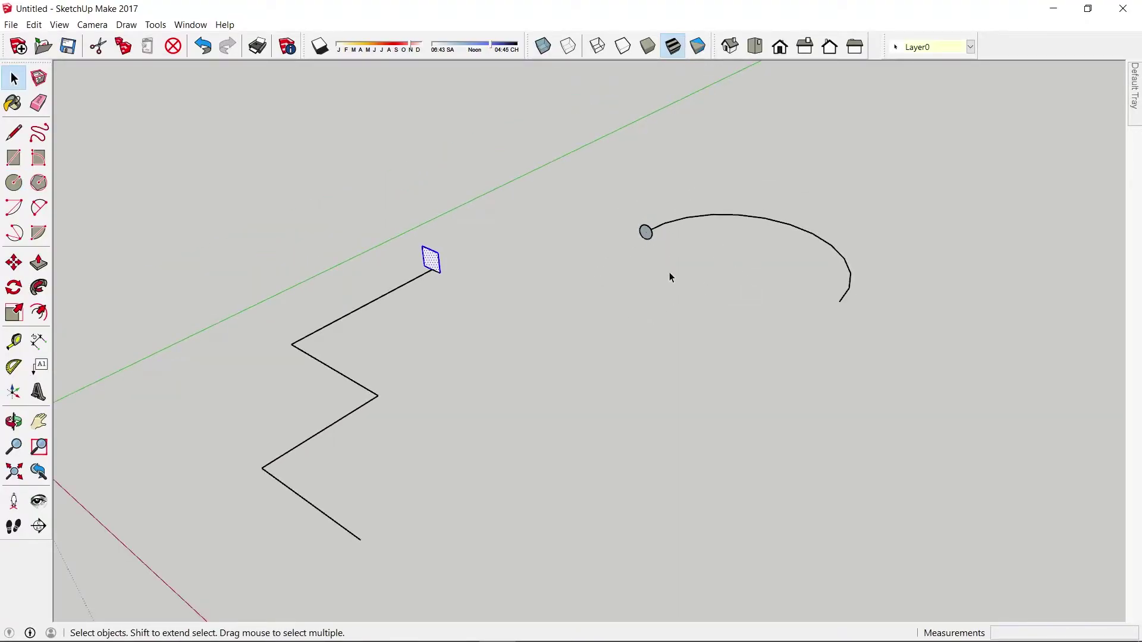
mouse_move(670, 277)
middle_down()
mouse_move(720, 326)
mouse_move(790, 316)
mouse_move(472, 336)
mouse_move(811, 306)
mouse_move(397, 338)
mouse_move(765, 318)
mouse_move(416, 365)
mouse_move(637, 362)
mouse_move(678, 396)
mouse_move(273, 234)
middle_up()
scroll(432, 250, up, 3)
key(space)
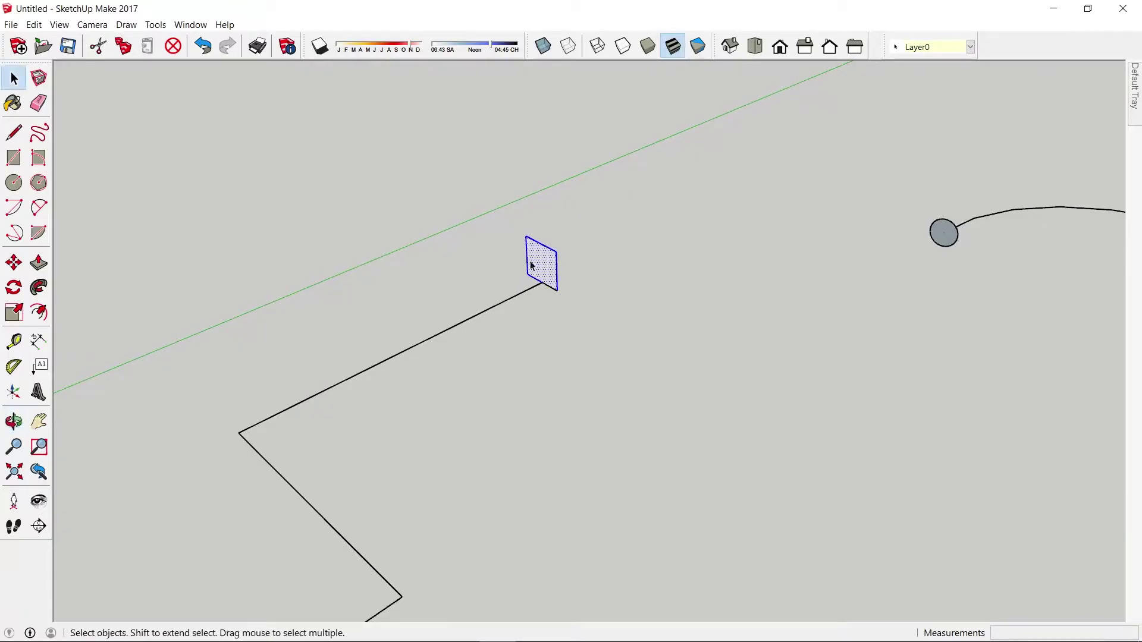
scroll(524, 262, down, 2)
scroll(535, 278, down, 2)
scroll(539, 283, up, 1)
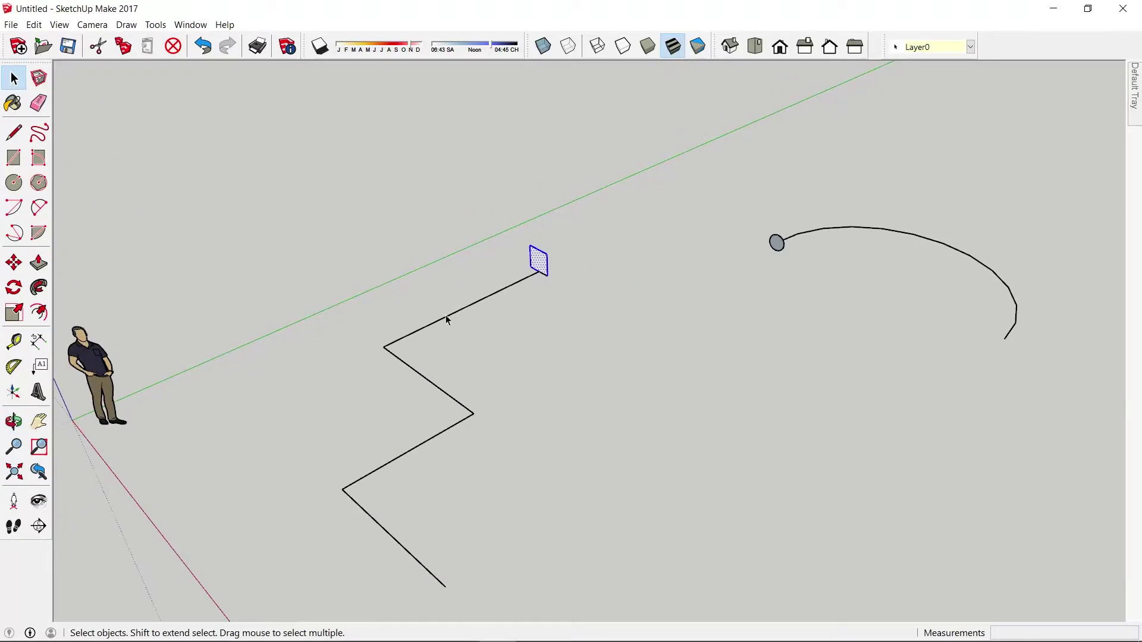
click(480, 433)
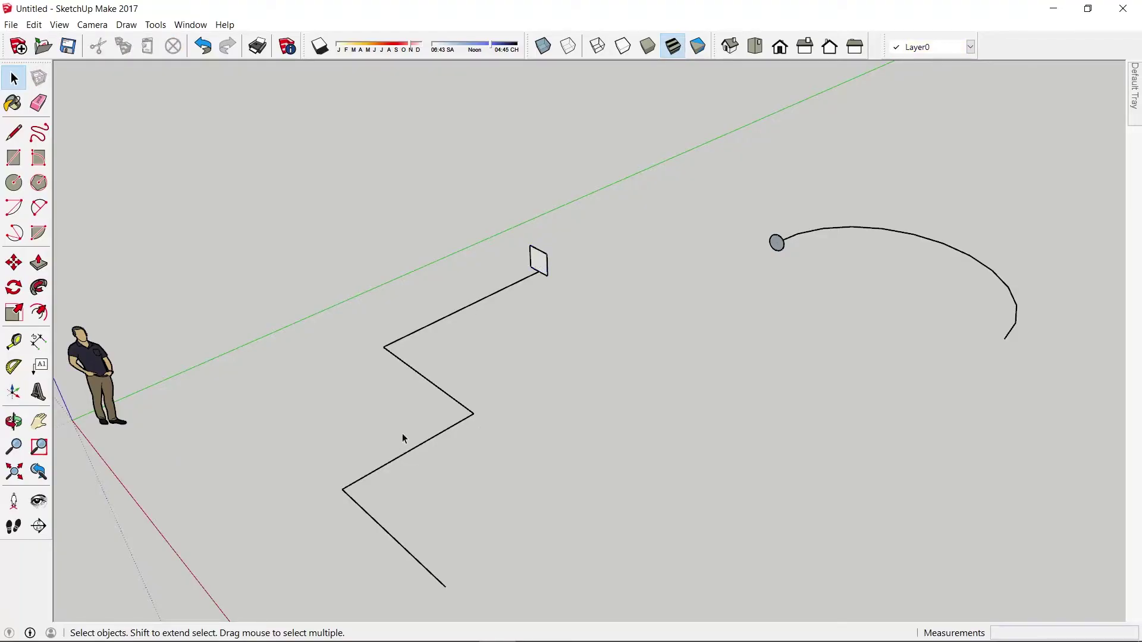
Follow Me the square profile along the zigzag into a square-section beam
drag(313, 345, 317, 334)
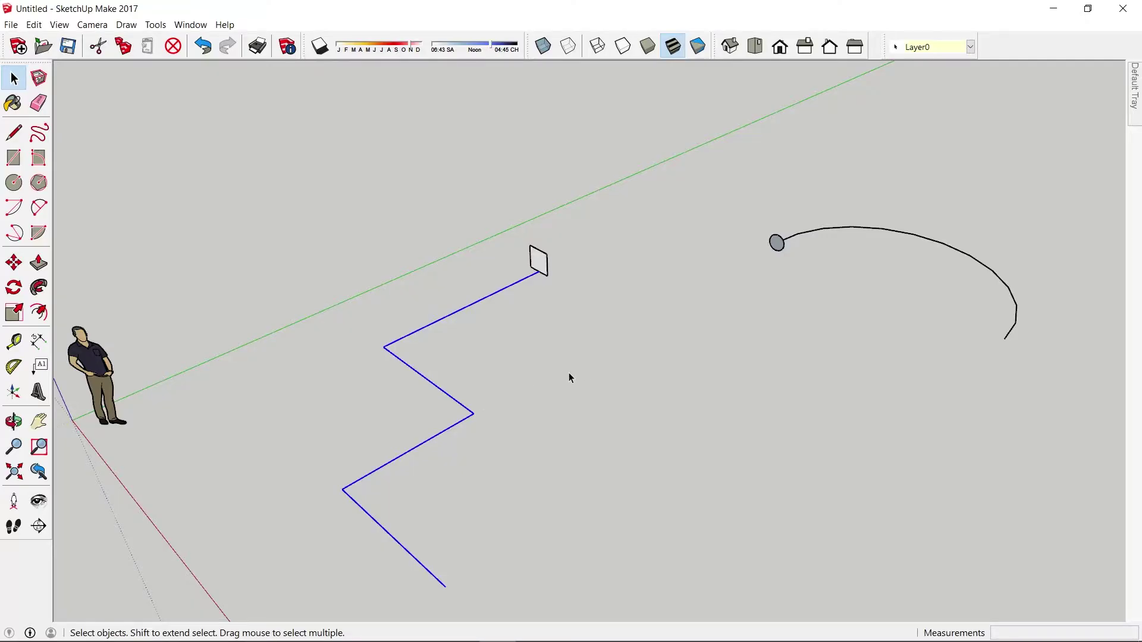
click(39, 288)
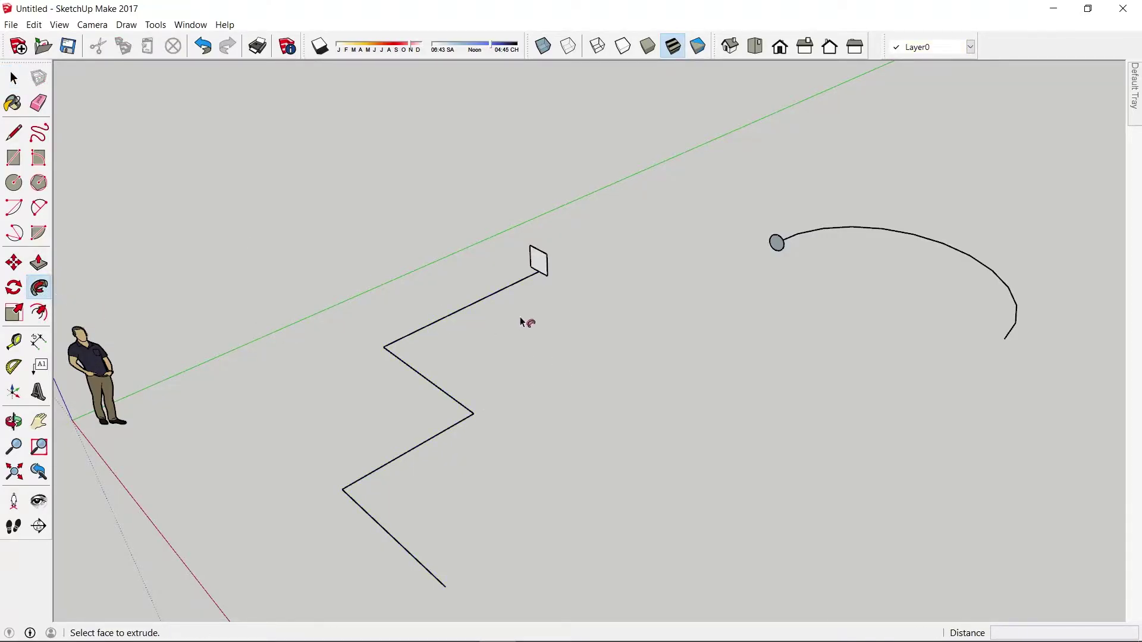
click(546, 268)
click(541, 266)
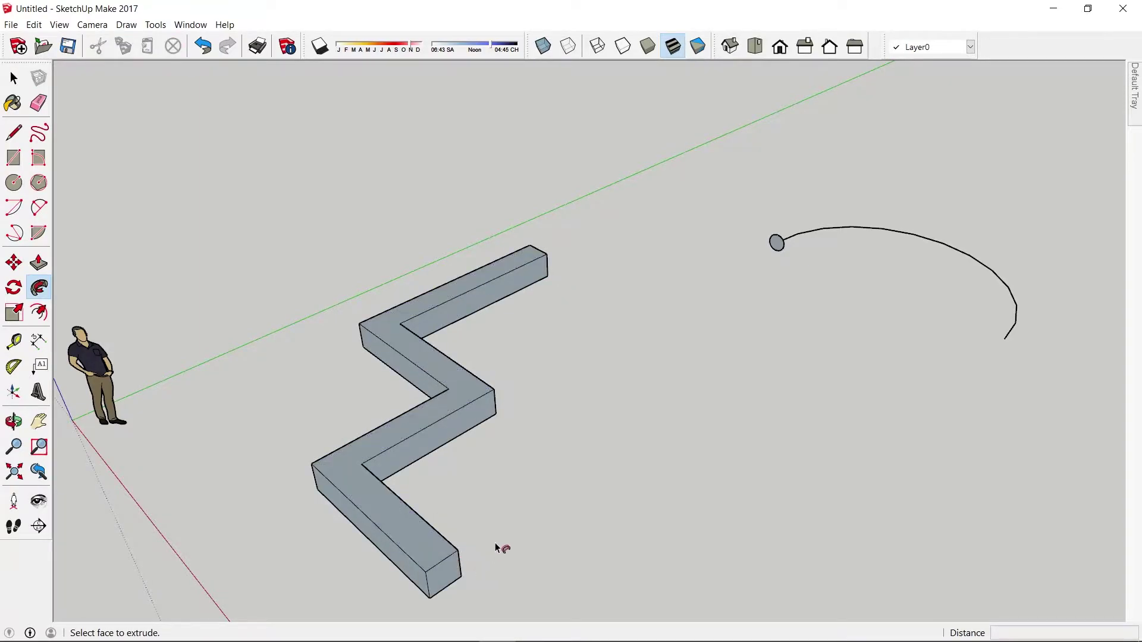
scroll(425, 382, down, 2)
scroll(605, 350, down, 2)
key(space)
scroll(549, 343, down, 2)
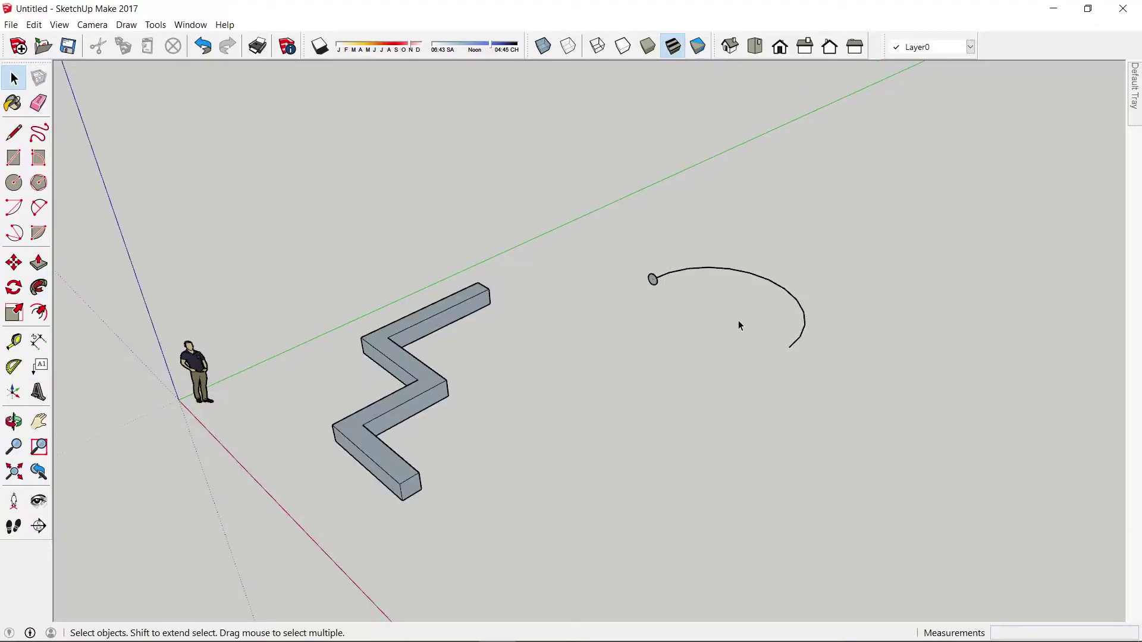
Follow Me the small circle along the arc into a curved pipe
click(775, 288)
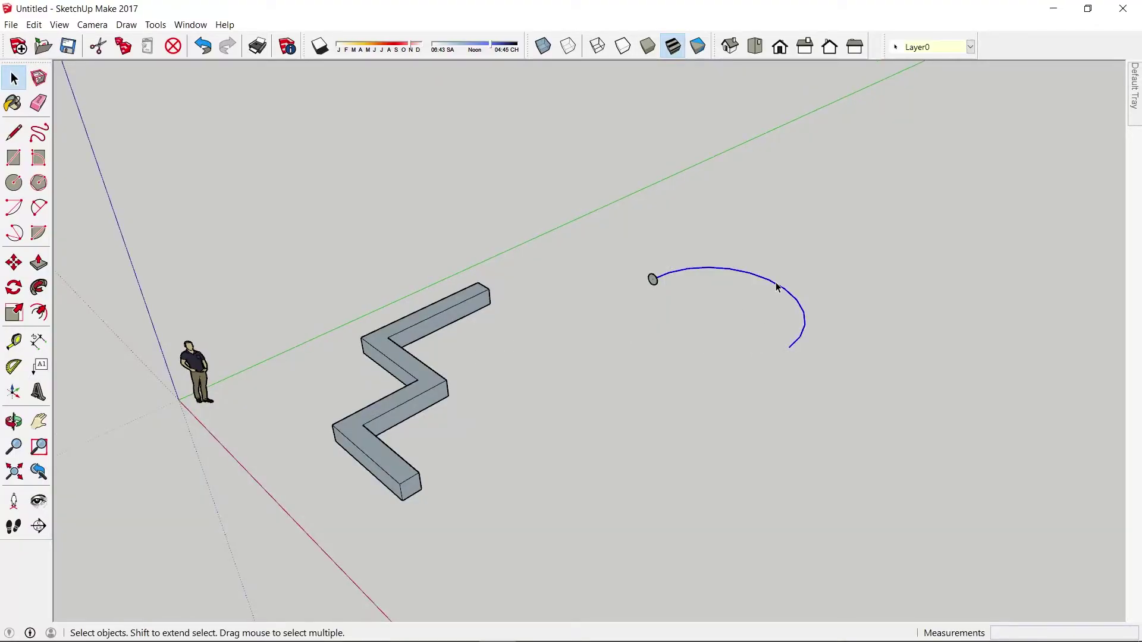
click(39, 288)
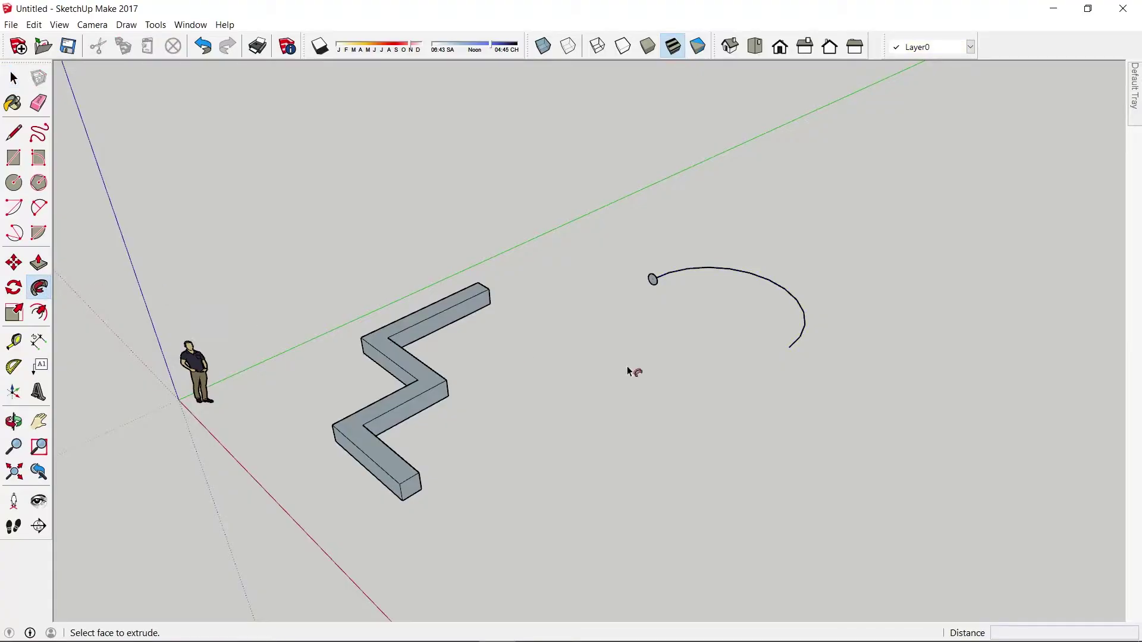
scroll(655, 285, up, 4)
click(651, 279)
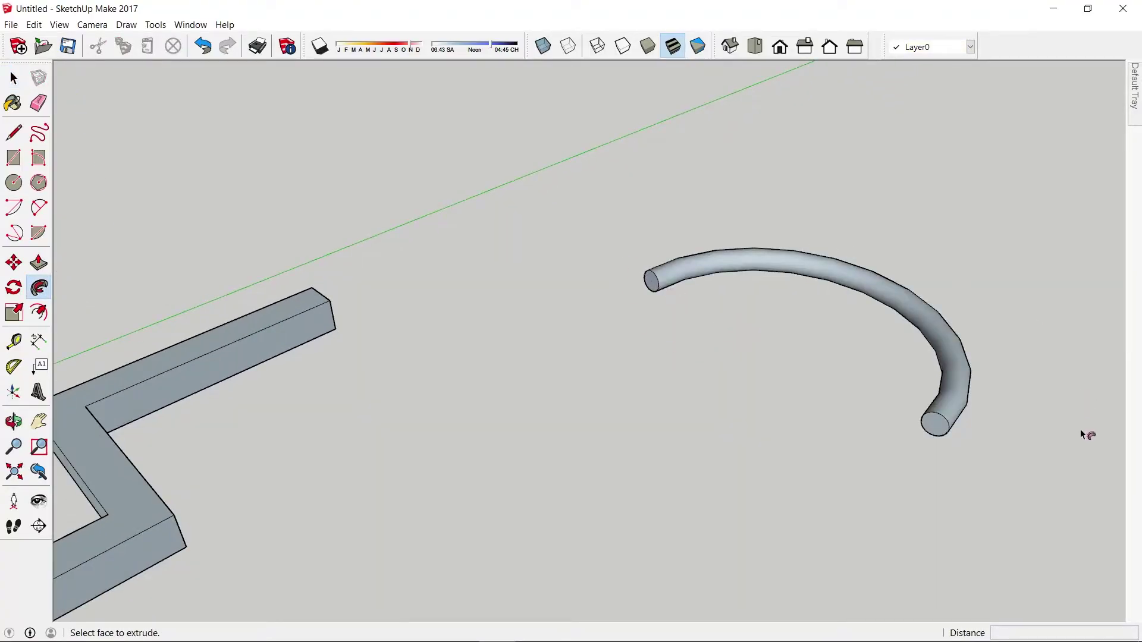
scroll(655, 273, down, 5)
scroll(743, 333, up, 2)
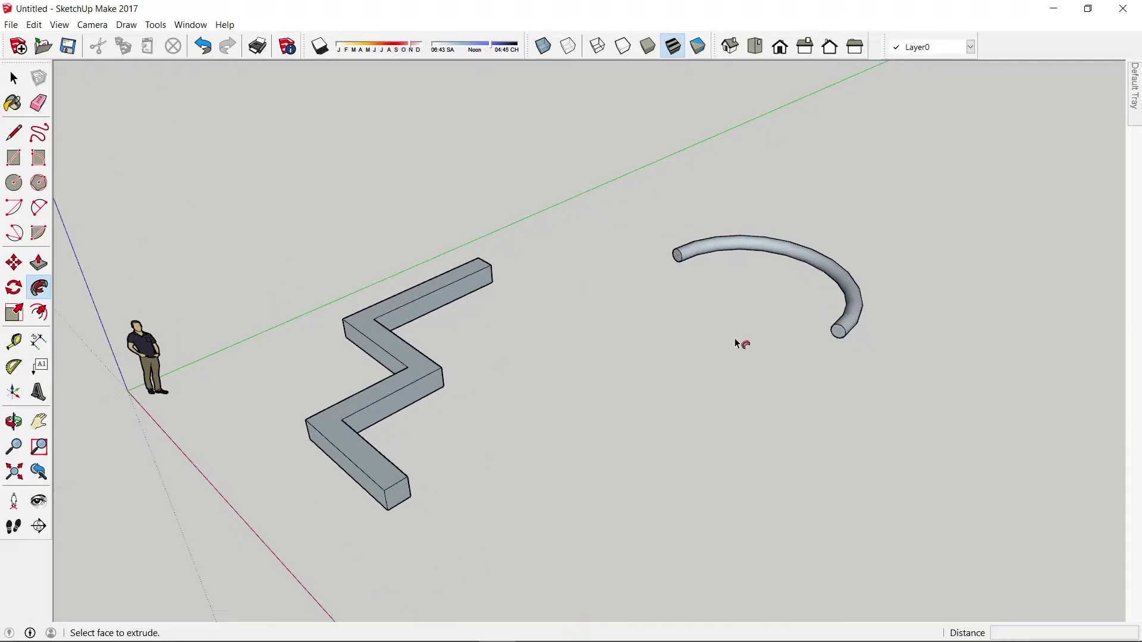
key(space)
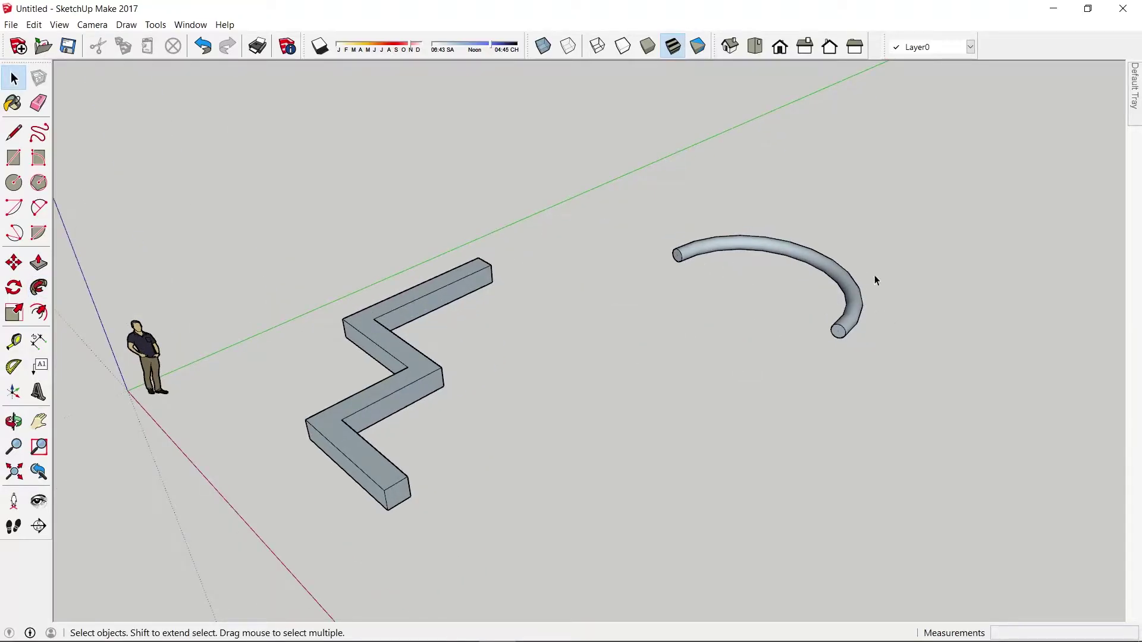
scroll(485, 285, down, 3)
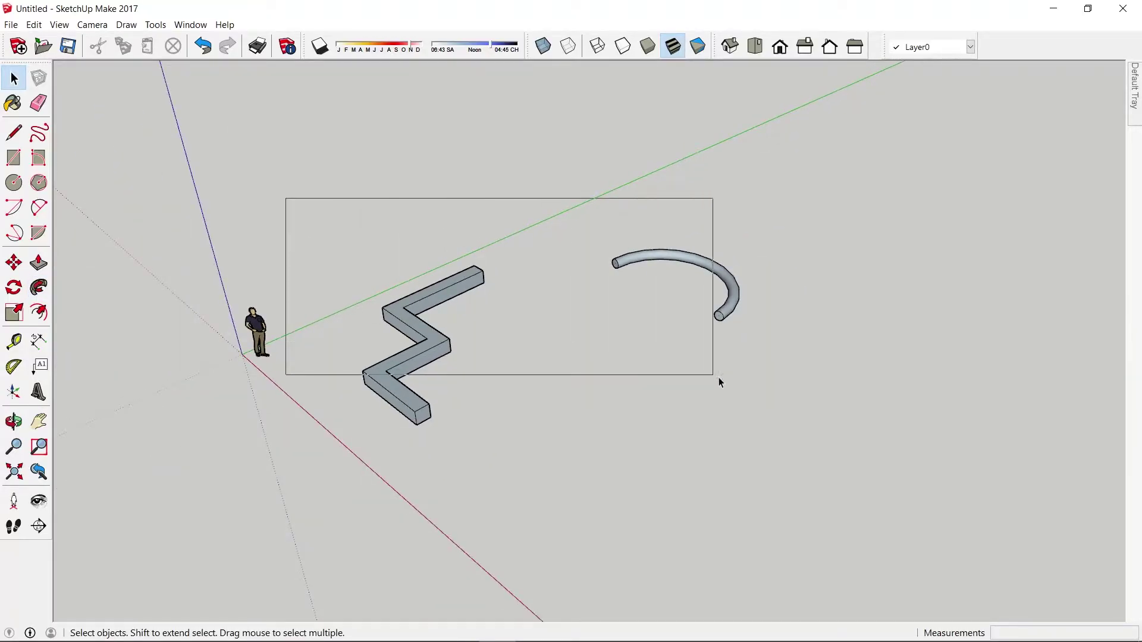
Reverse Faces on both the zigzag beam and curved pipe so they show white
drag(340, 257, 827, 464)
right_click(433, 348)
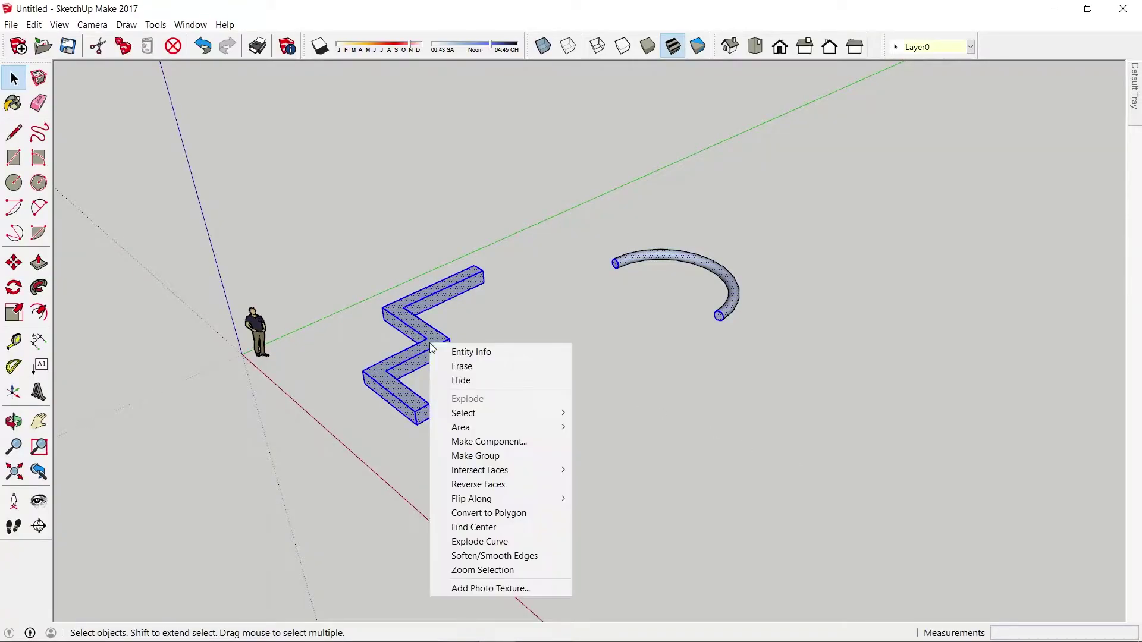
click(507, 488)
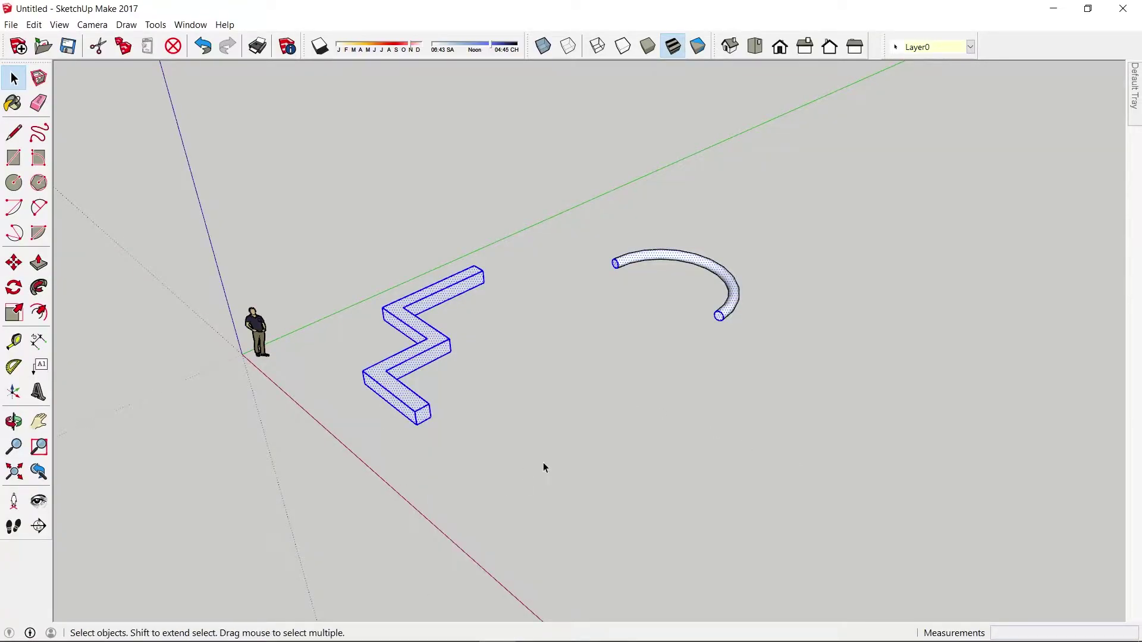
click(539, 348)
scroll(673, 271, up, 3)
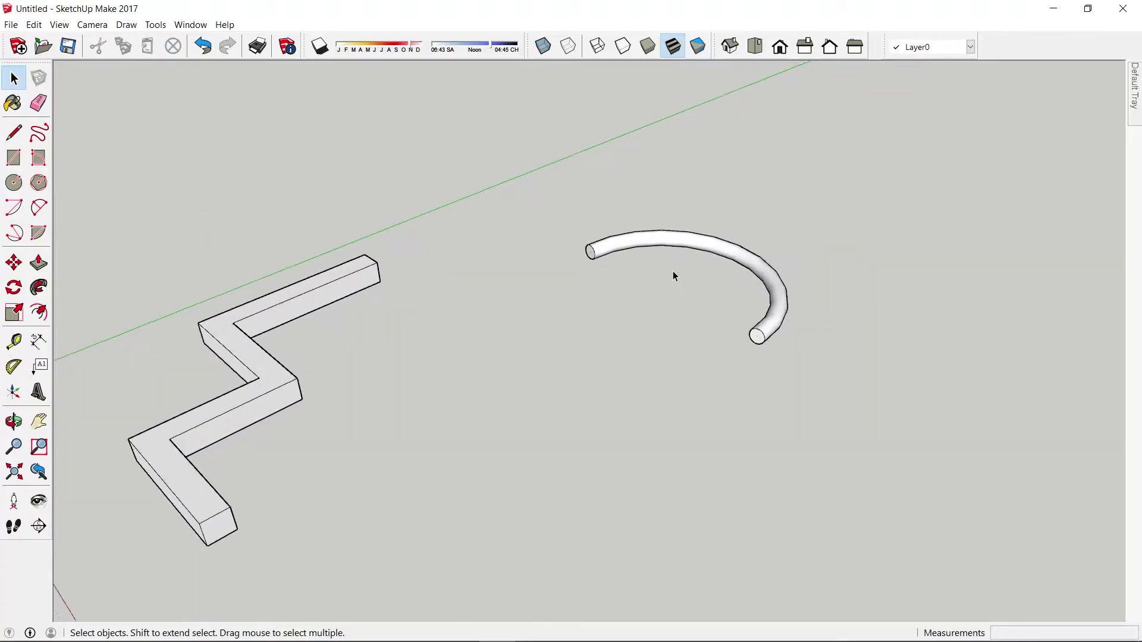
scroll(625, 291, up, 2)
scroll(505, 327, down, 5)
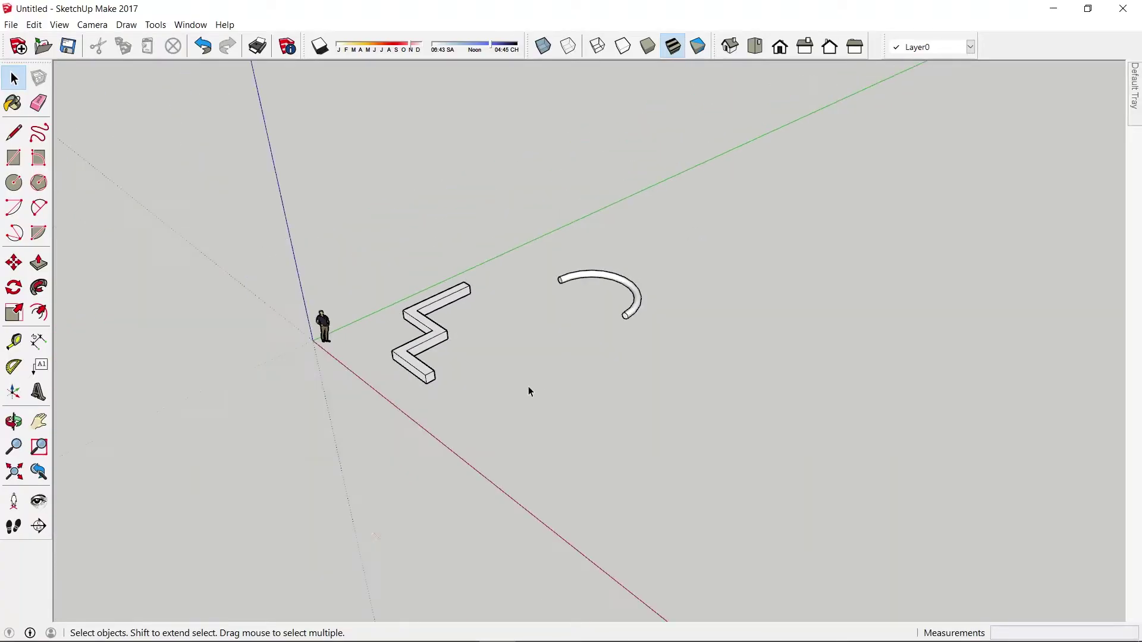
scroll(529, 387, up, 4)
scroll(520, 307, down, 2)
scroll(595, 333, down, 1)
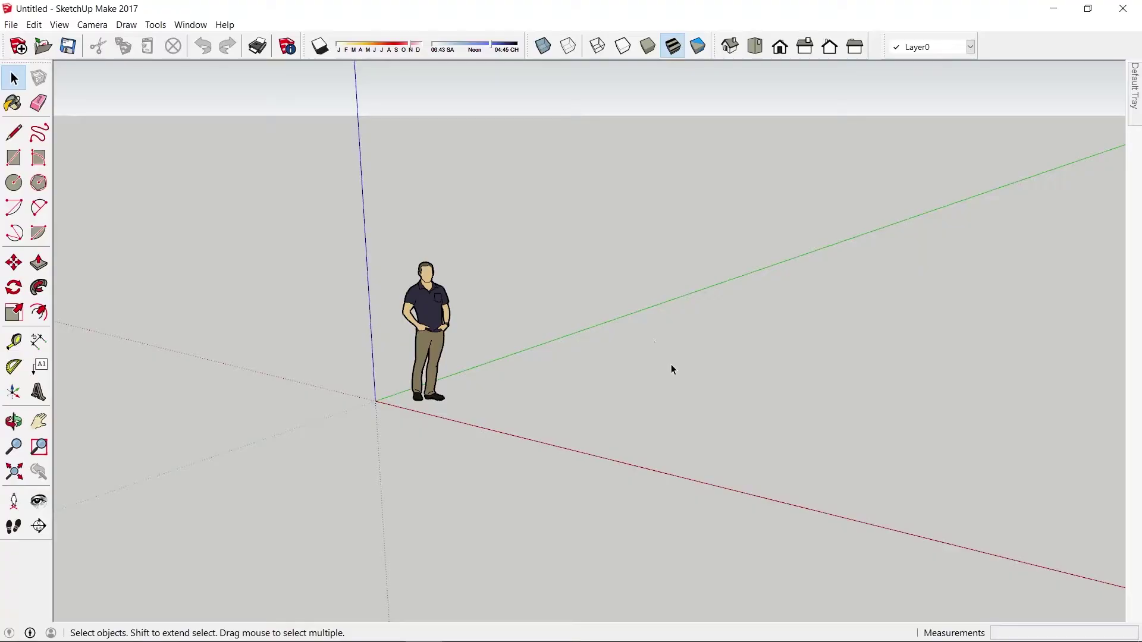
Draw a 603mm circle flat on the ground and a 990mm upright circle from its centre
key(c)
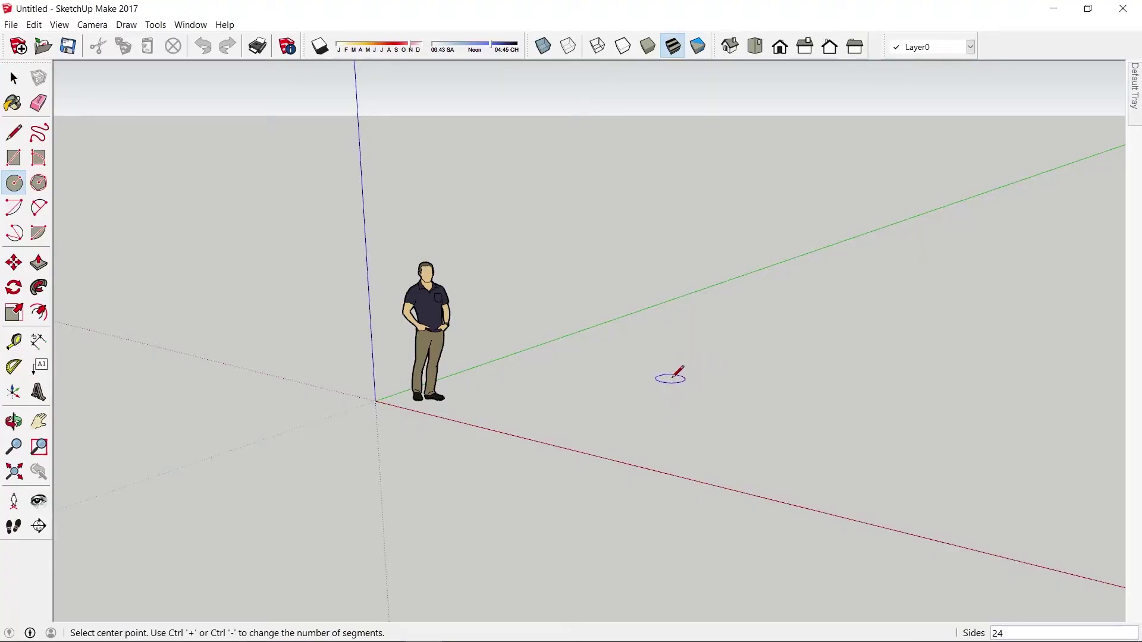
click(665, 381)
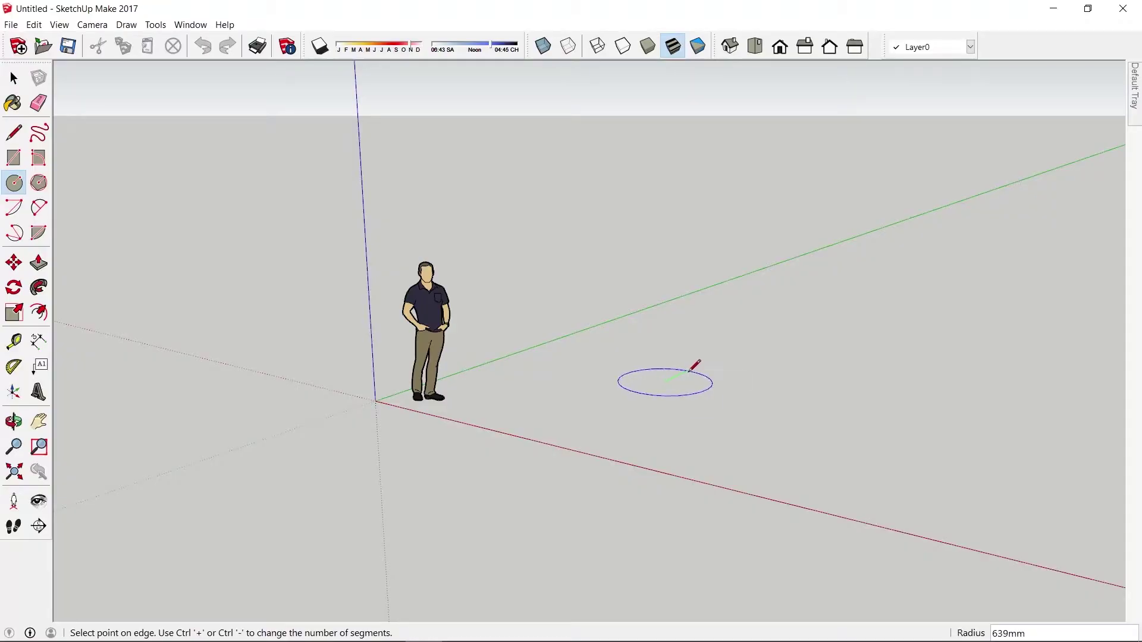
click(691, 370)
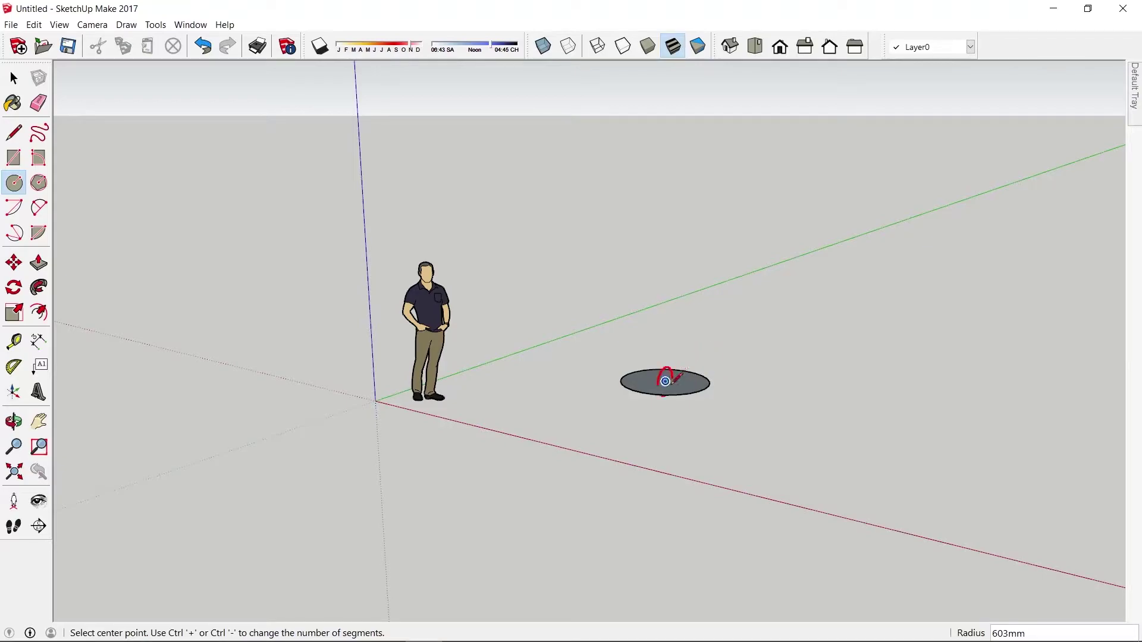
click(665, 381)
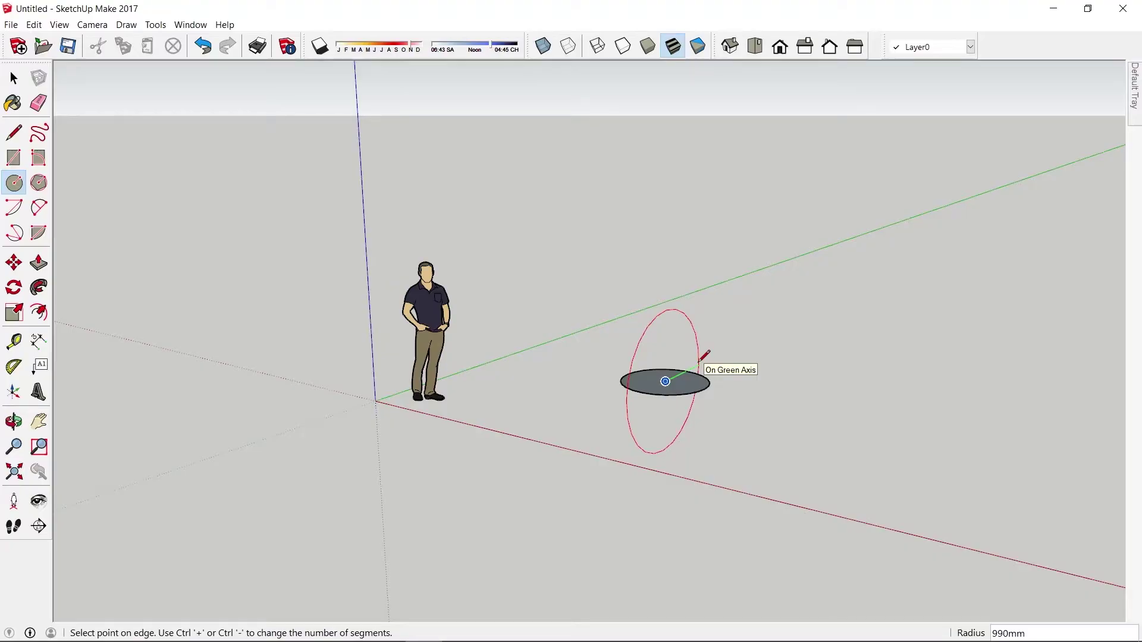
click(699, 360)
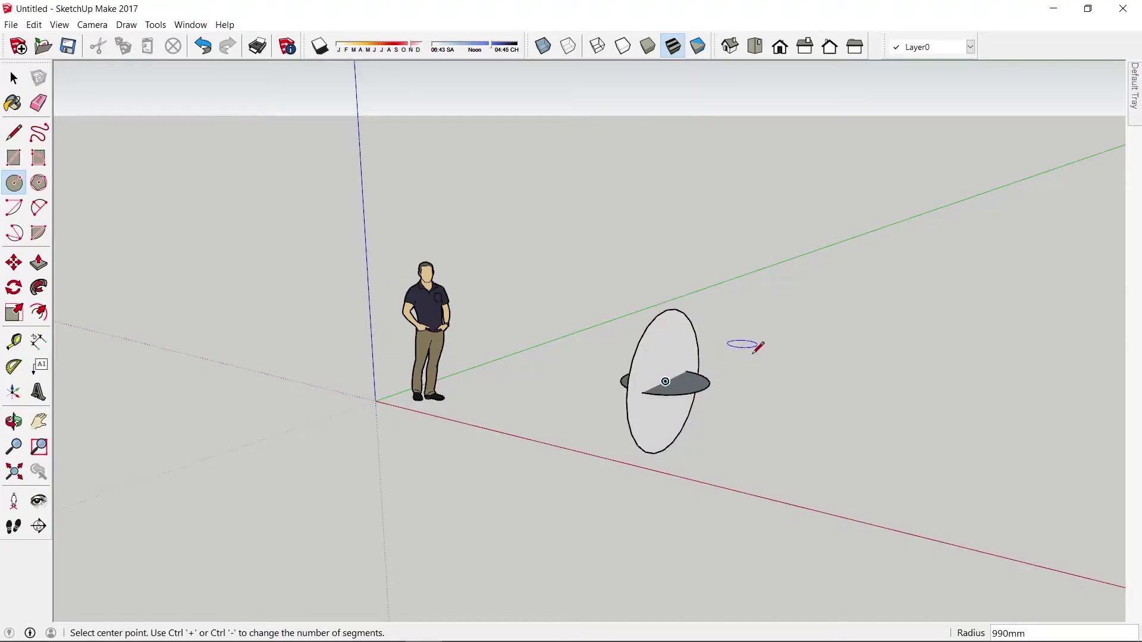
key(o)
mouse_move(765, 371)
mouse_down()
mouse_move(798, 463)
mouse_move(745, 474)
mouse_move(716, 428)
mouse_move(684, 426)
mouse_move(727, 427)
mouse_move(684, 394)
mouse_up()
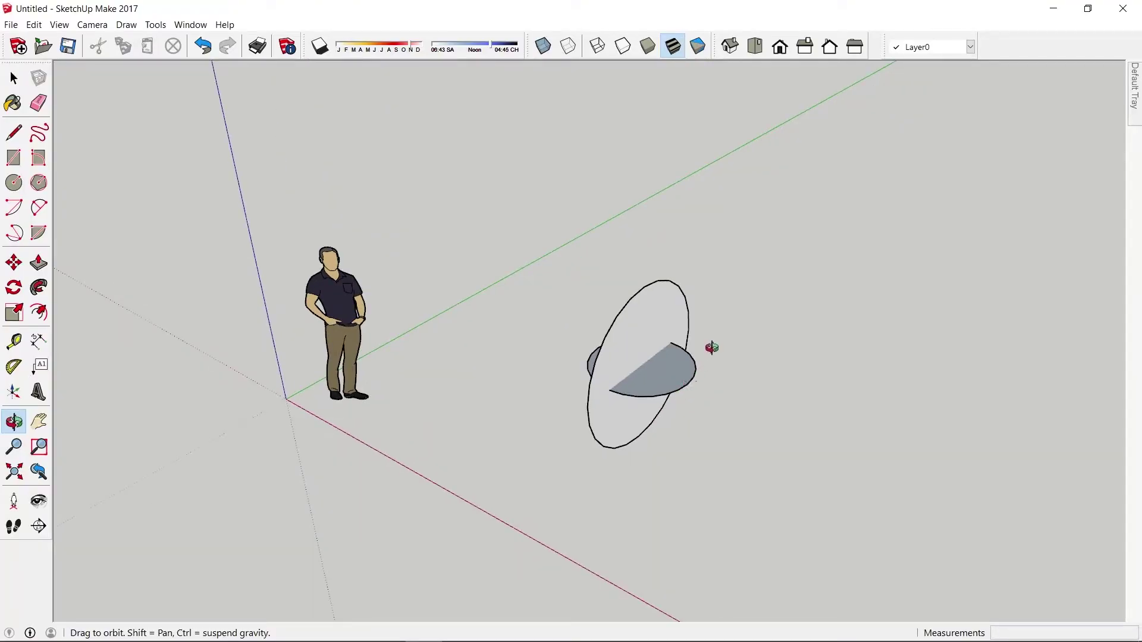
key(space)
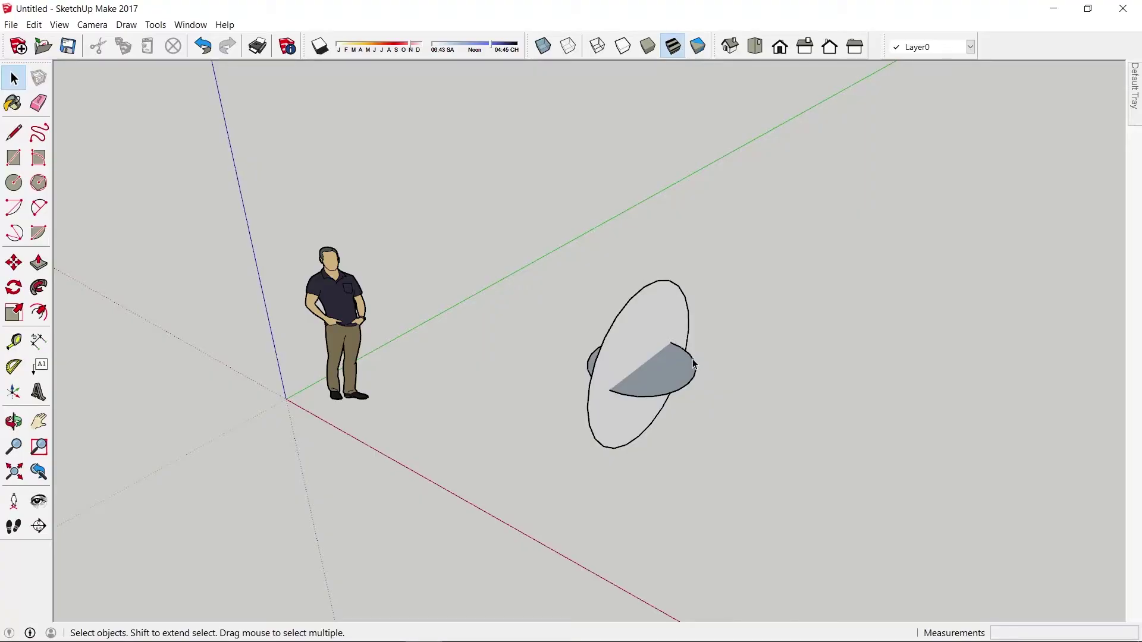
Follow Me the upright circle around the flat disc's edge to form a solid sphere
click(693, 364)
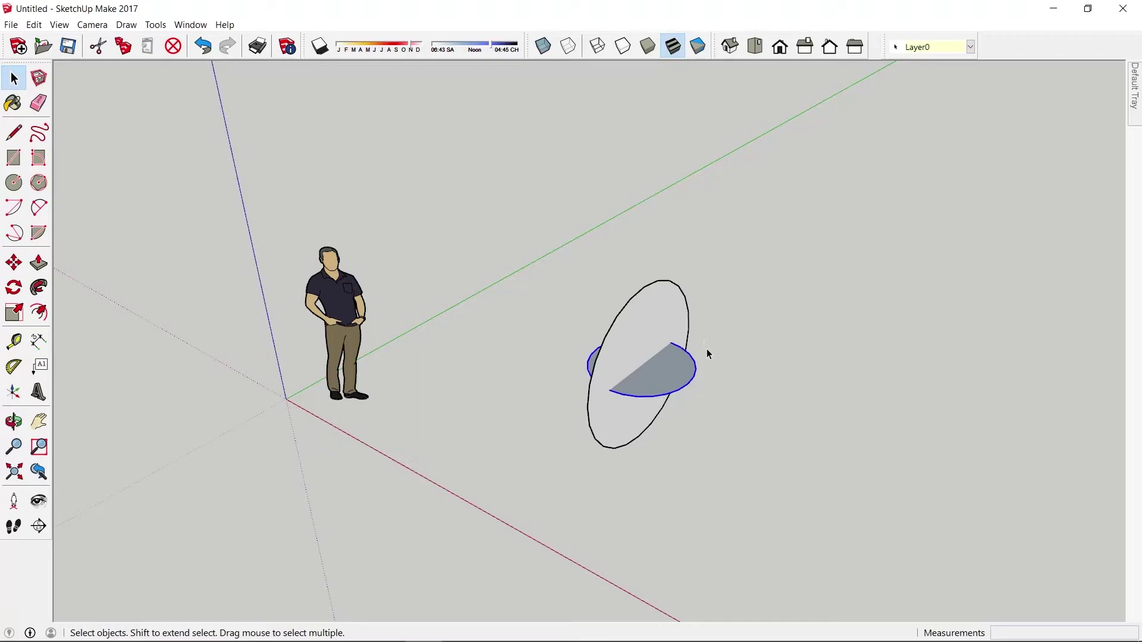
click(39, 290)
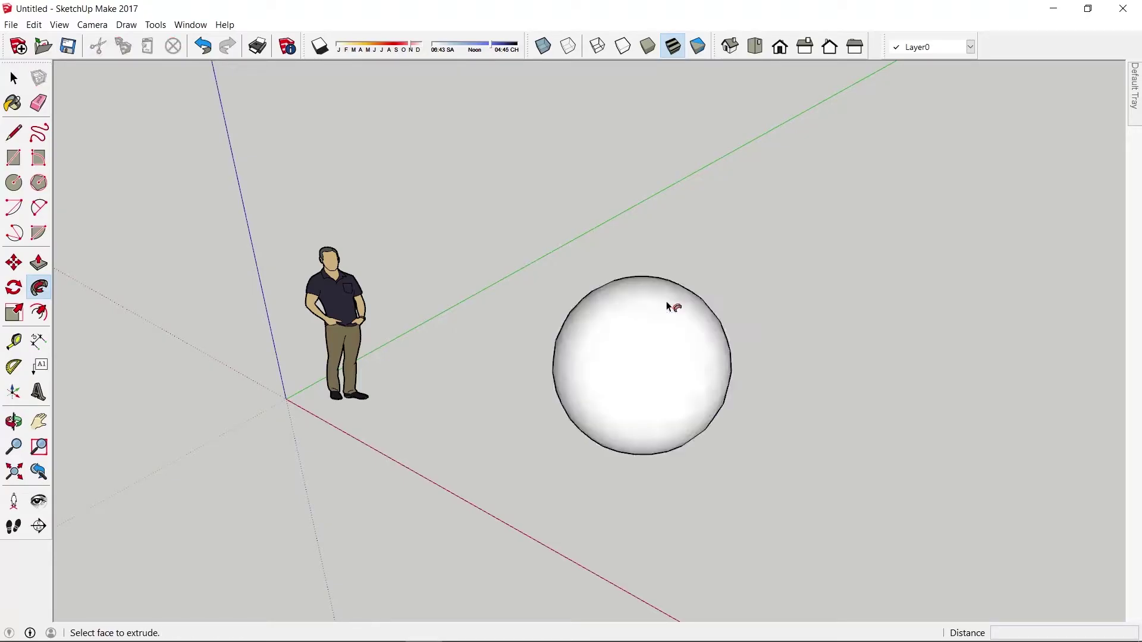
click(666, 307)
mouse_move(706, 421)
middle_down()
mouse_move(414, 464)
mouse_move(775, 441)
mouse_move(280, 276)
mouse_move(668, 339)
mouse_move(530, 338)
mouse_move(637, 344)
middle_up()
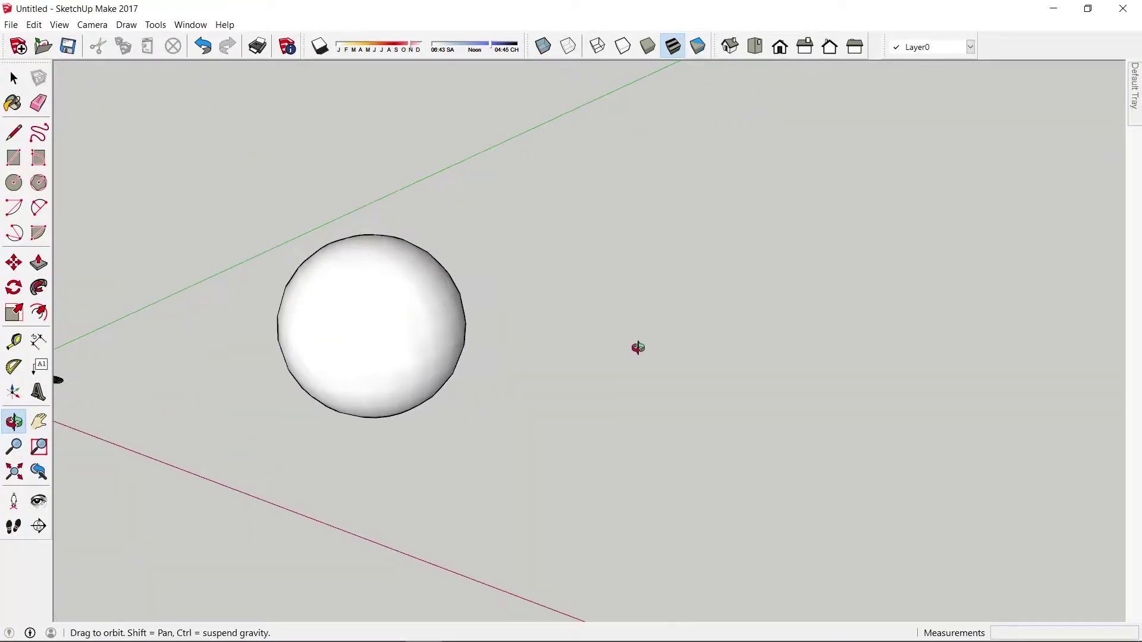
Draw a 343mm flat disc beside the sphere and a ~732mm upright circle on its centre
key(c)
click(676, 391)
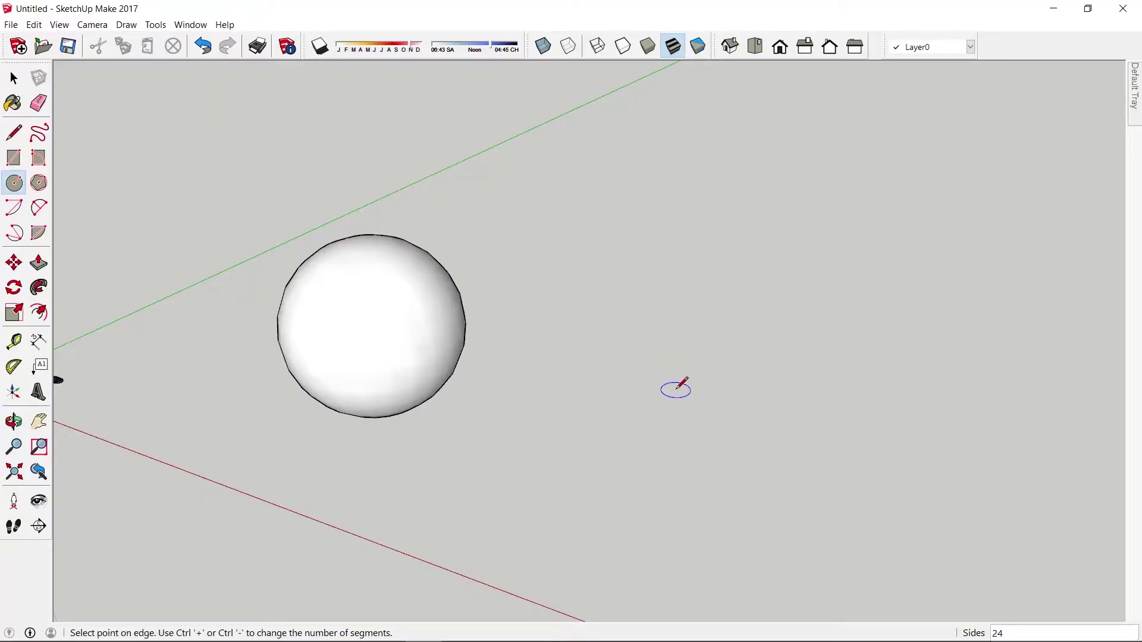
click(691, 373)
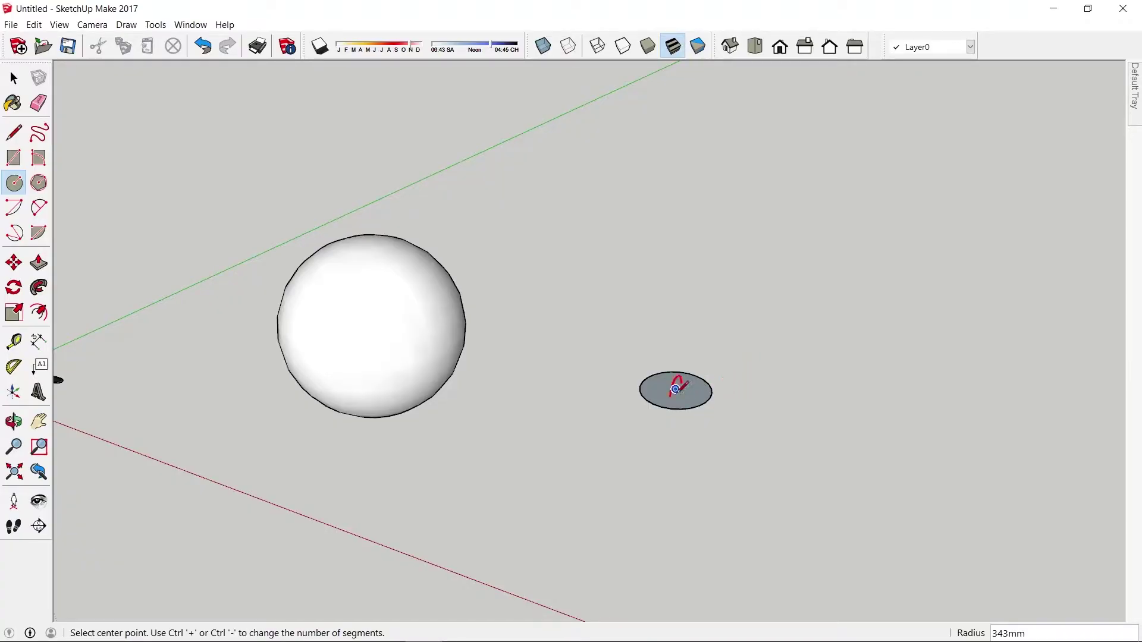
click(675, 390)
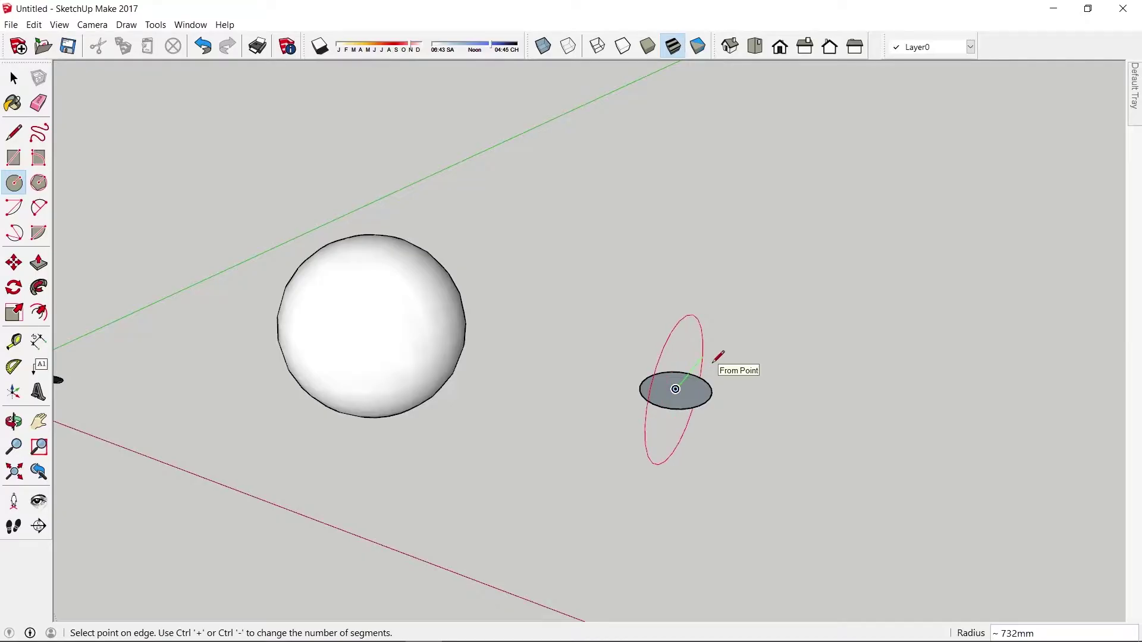
click(715, 361)
key(space)
Split the upright circle with a dividing line and delete its lower half face
key(l)
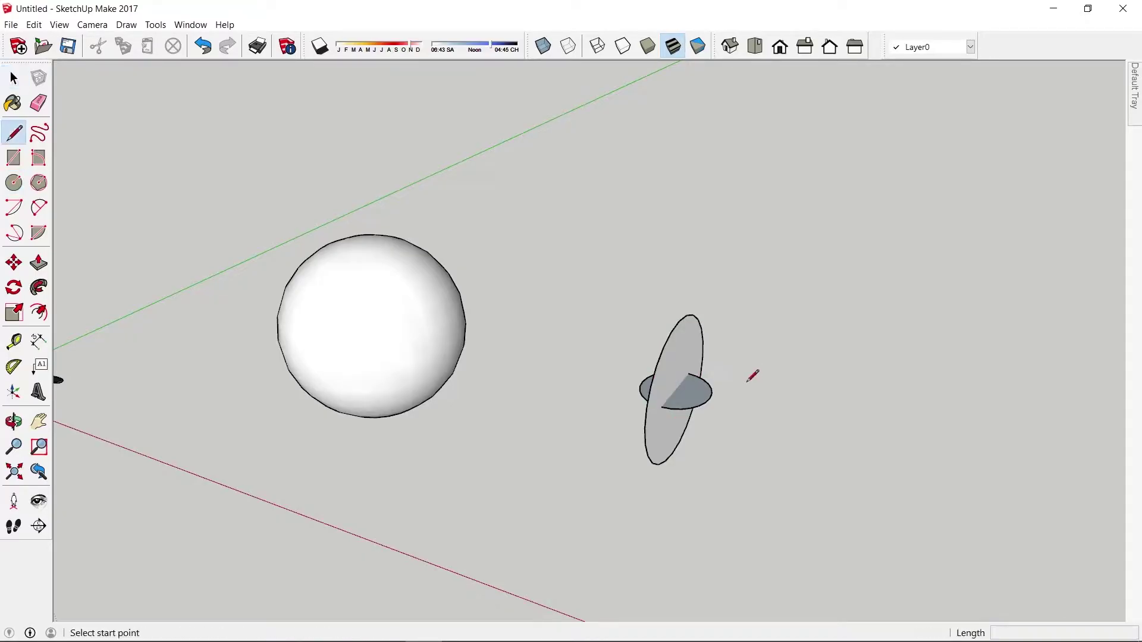
click(746, 387)
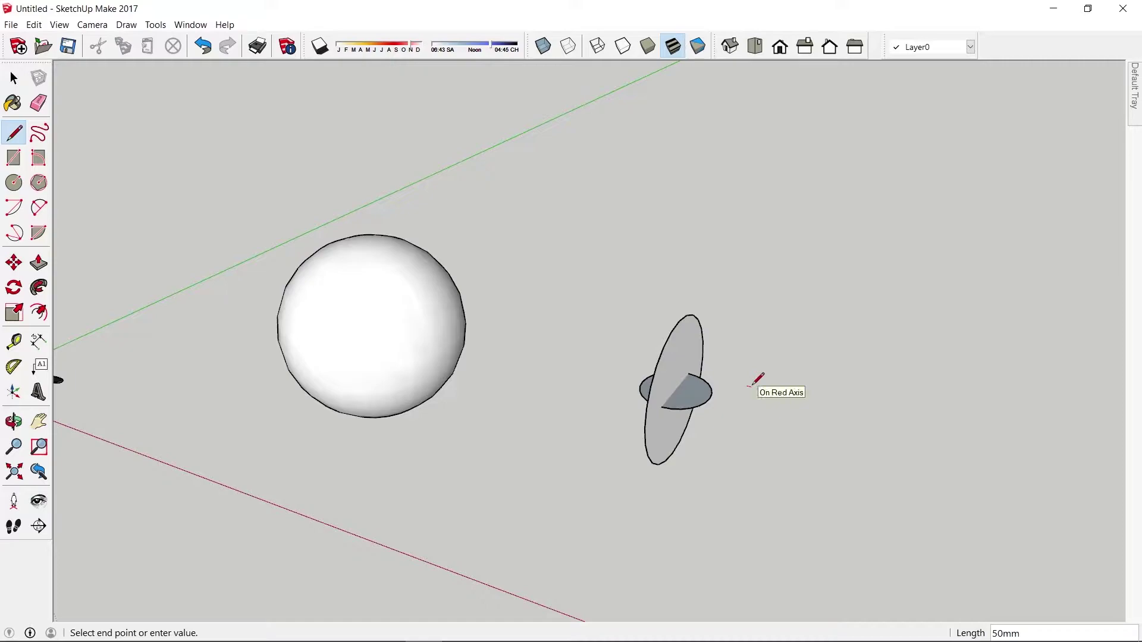
key(Escape)
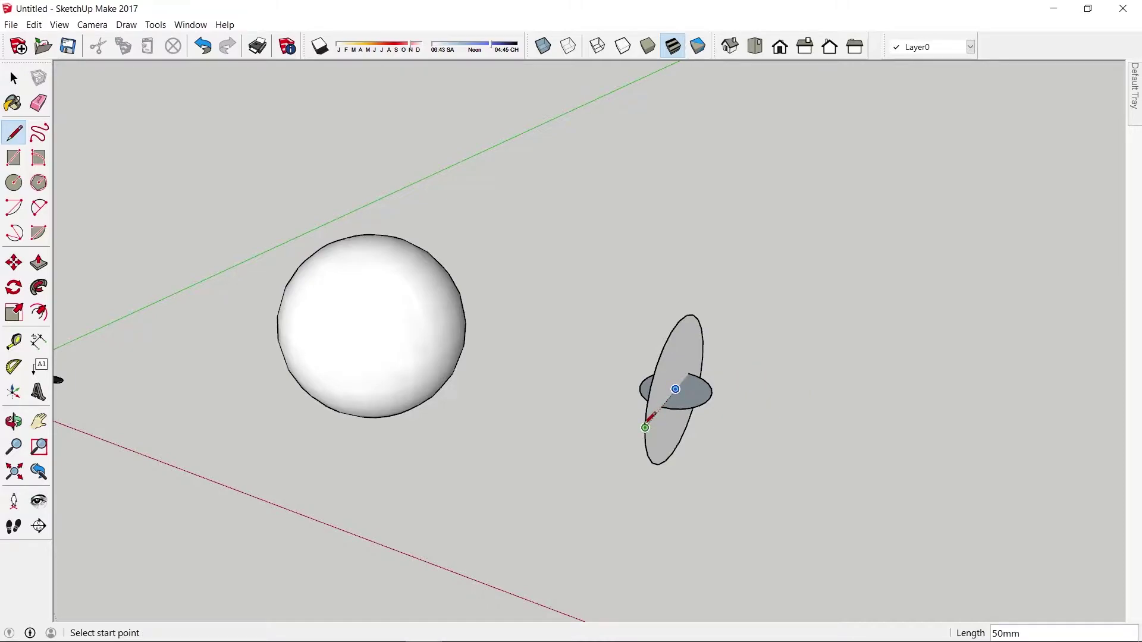
click(646, 426)
click(708, 356)
key(space)
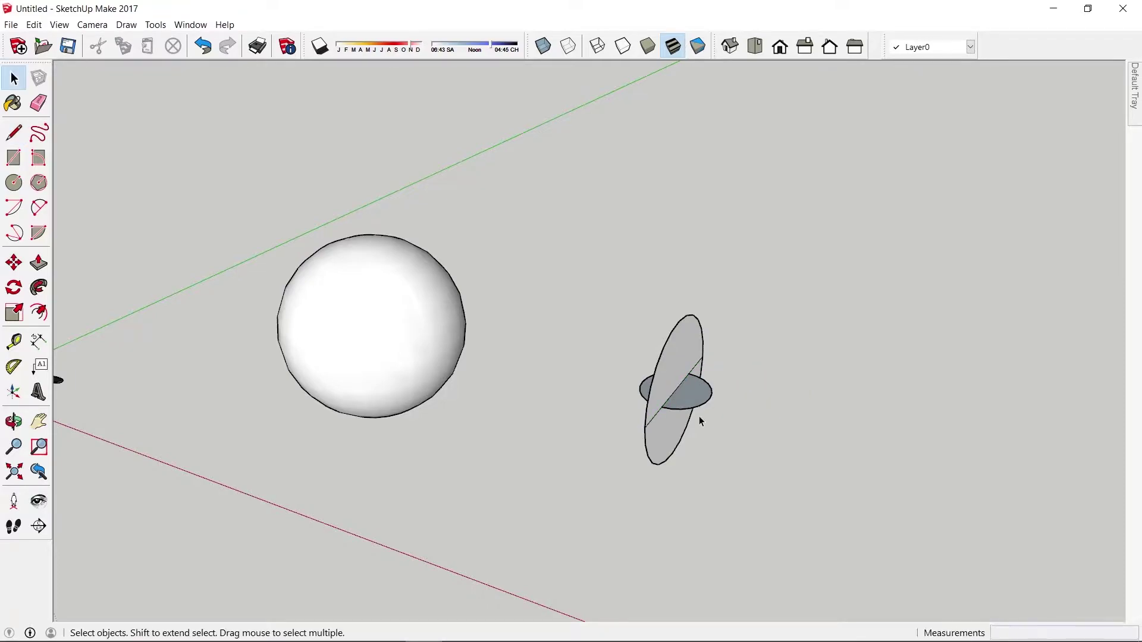
double_click(642, 460)
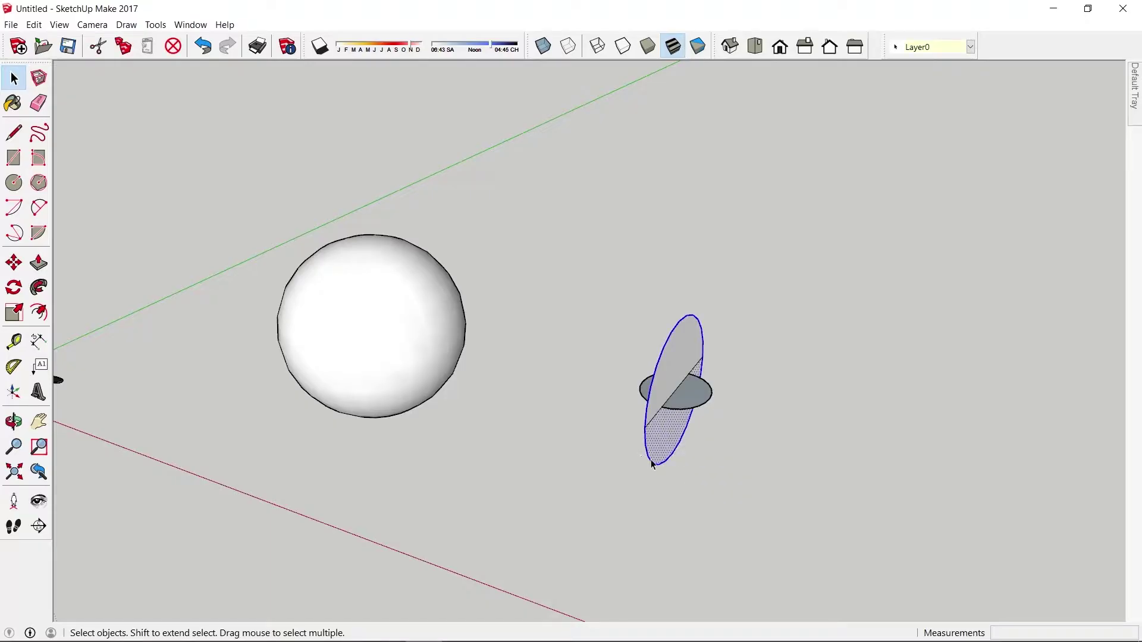
key(Delete)
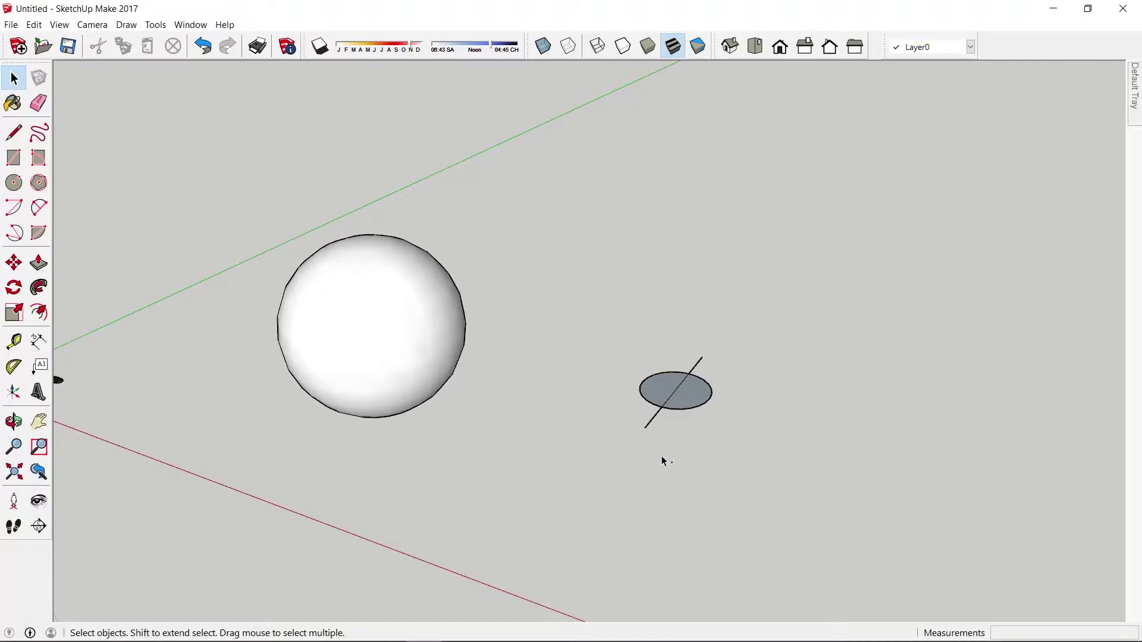
key(ctrl+z)
key(Delete)
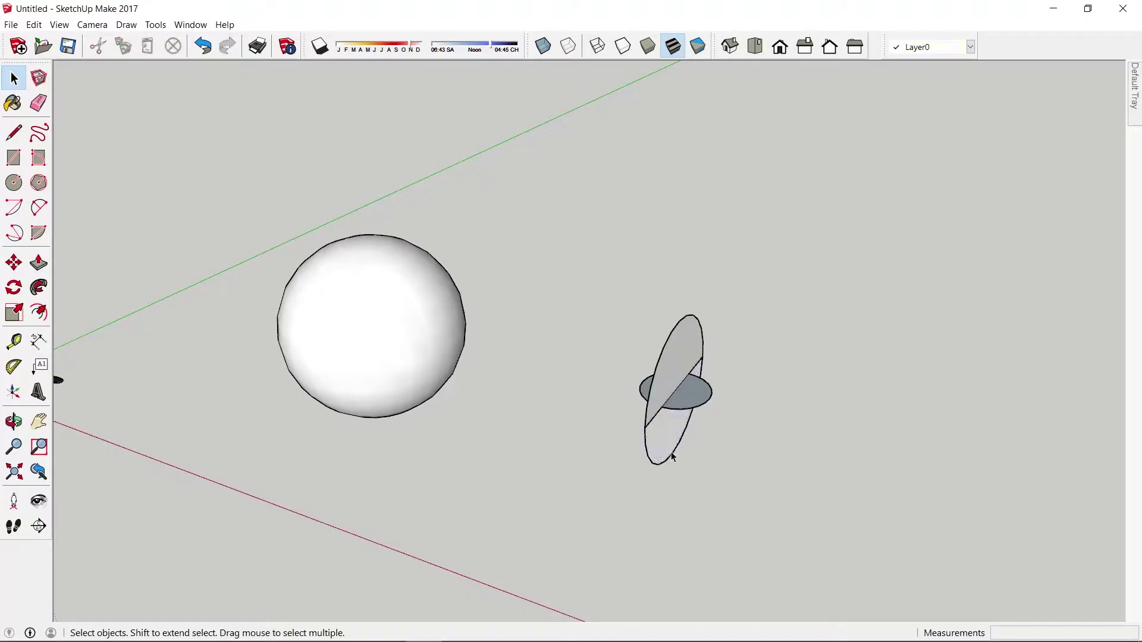
click(671, 457)
mouse_move(730, 451)
middle_down()
mouse_move(655, 454)
mouse_move(467, 377)
mouse_move(561, 433)
mouse_move(602, 415)
middle_up()
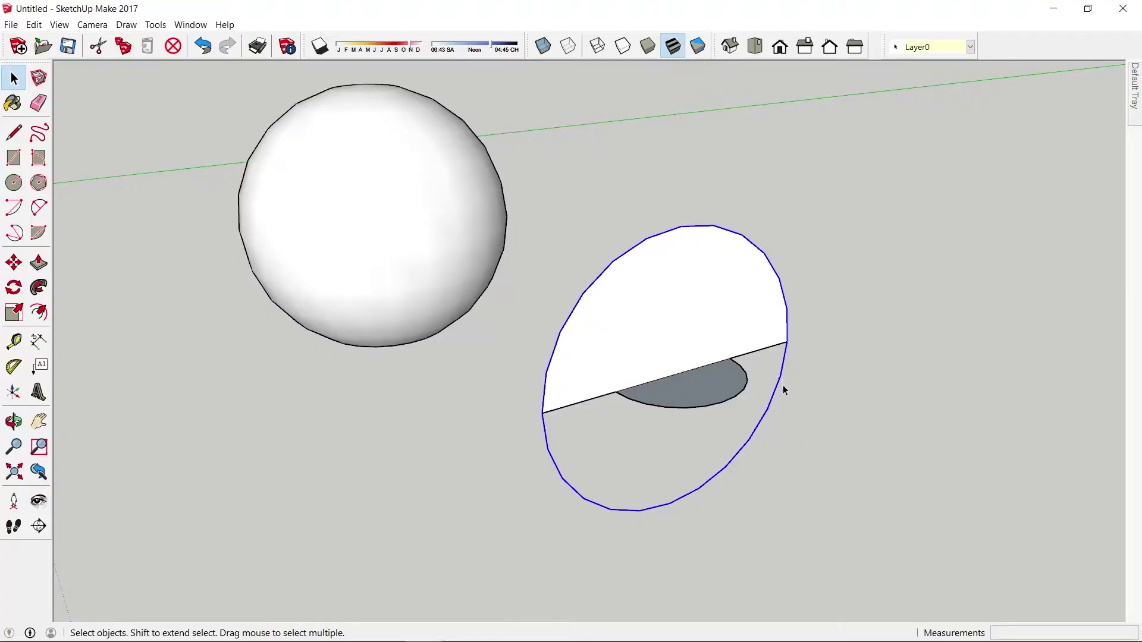
Extend the dividing line beyond the circle on both the right and left sides
key(l)
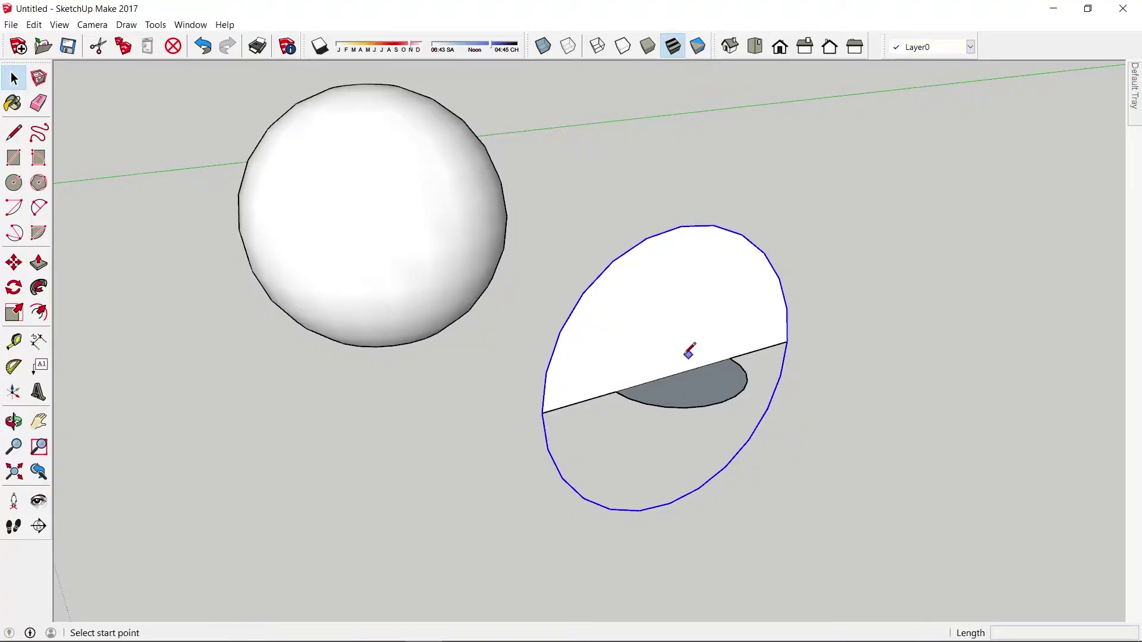
click(772, 346)
click(848, 325)
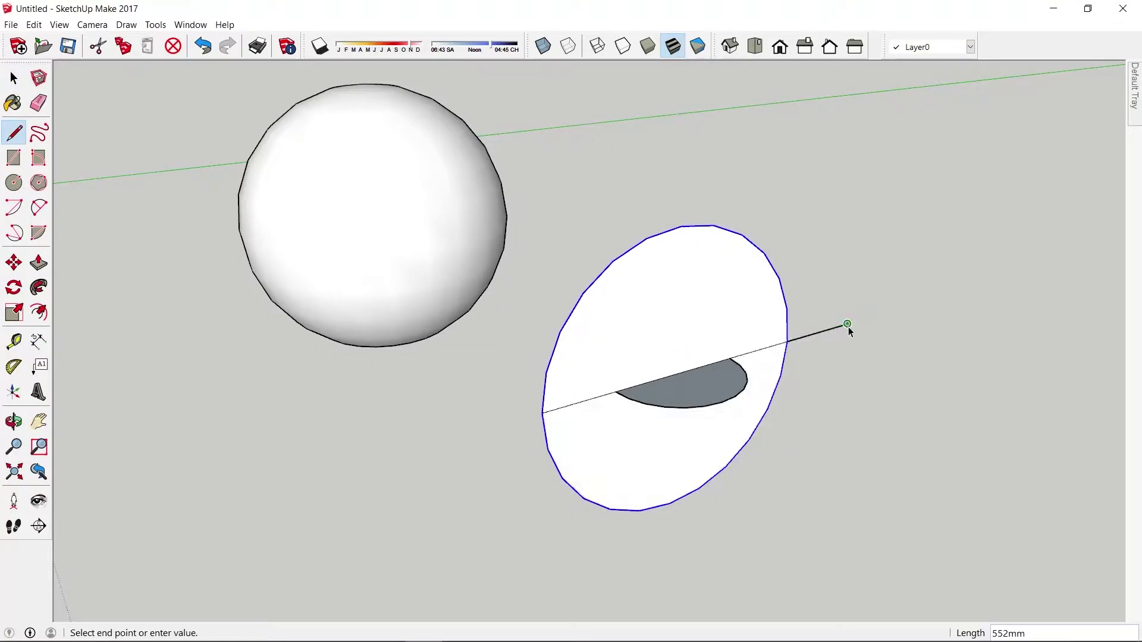
key(space)
key(l)
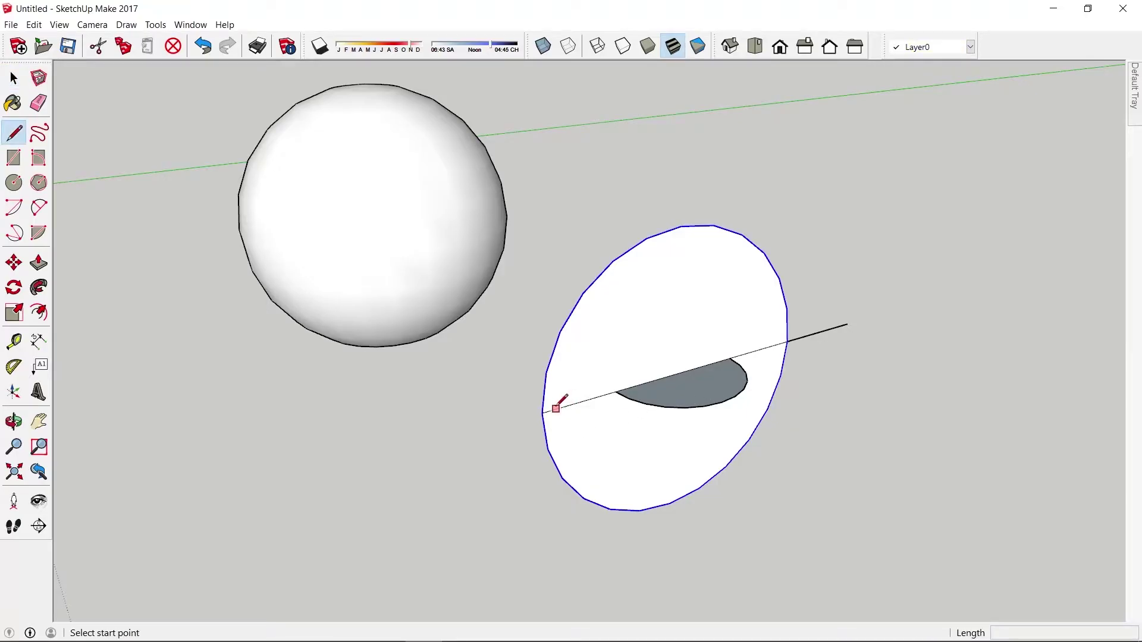
click(543, 412)
click(454, 439)
key(space)
Delete the circle's lower half and both extension lines, leaving a half-disc profile
drag(728, 510, 641, 491)
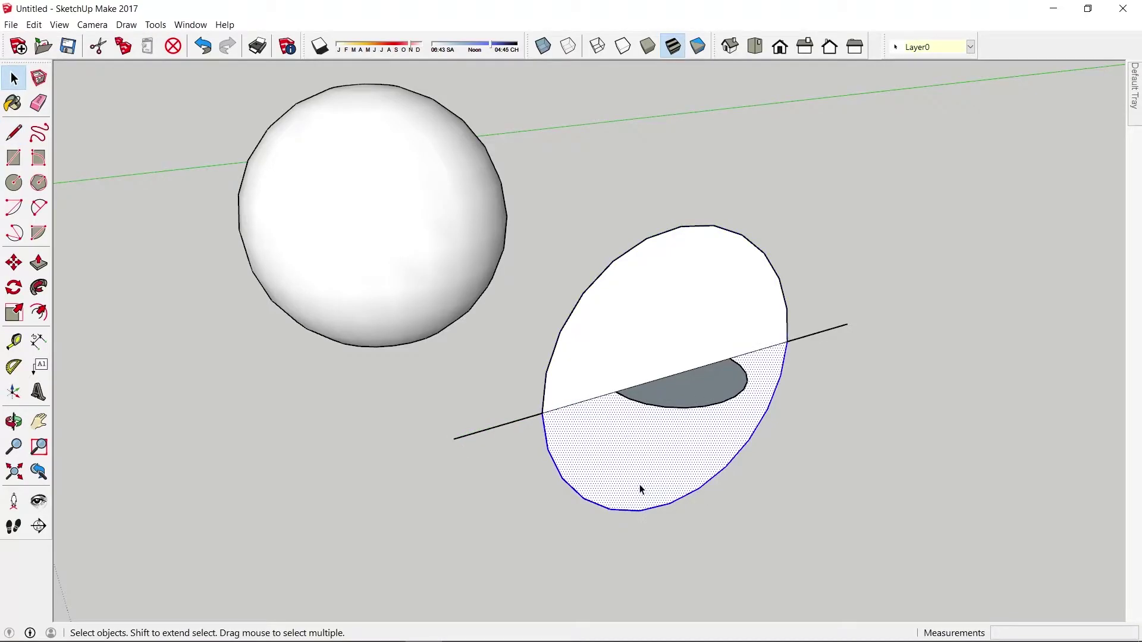
key(Delete)
click(831, 329)
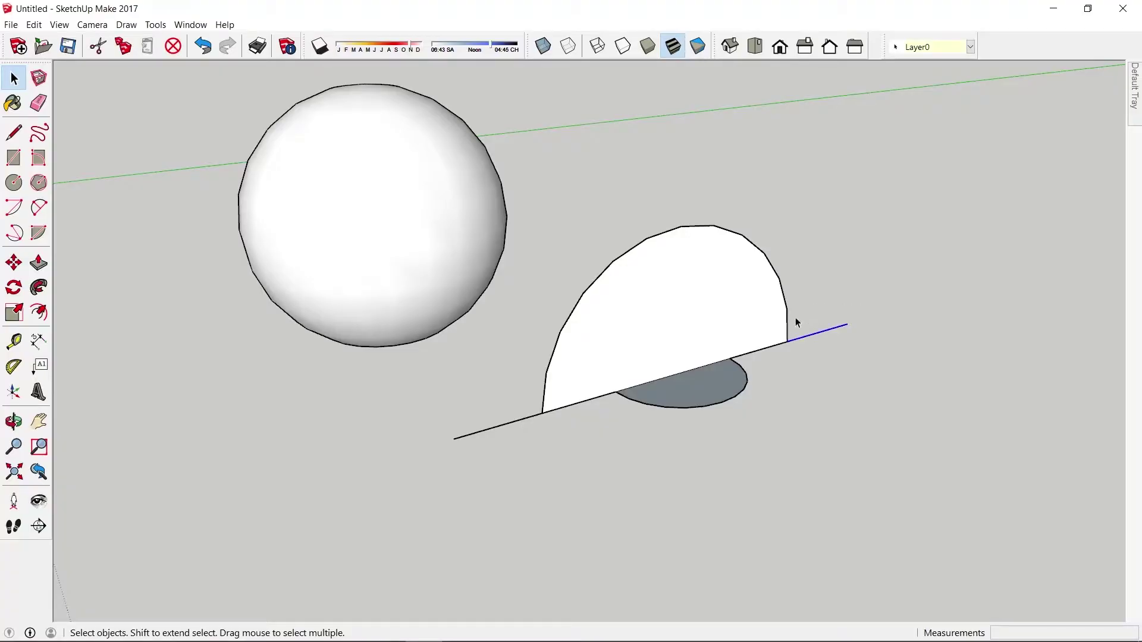
key(Delete)
drag(495, 460, 458, 407)
key(Delete)
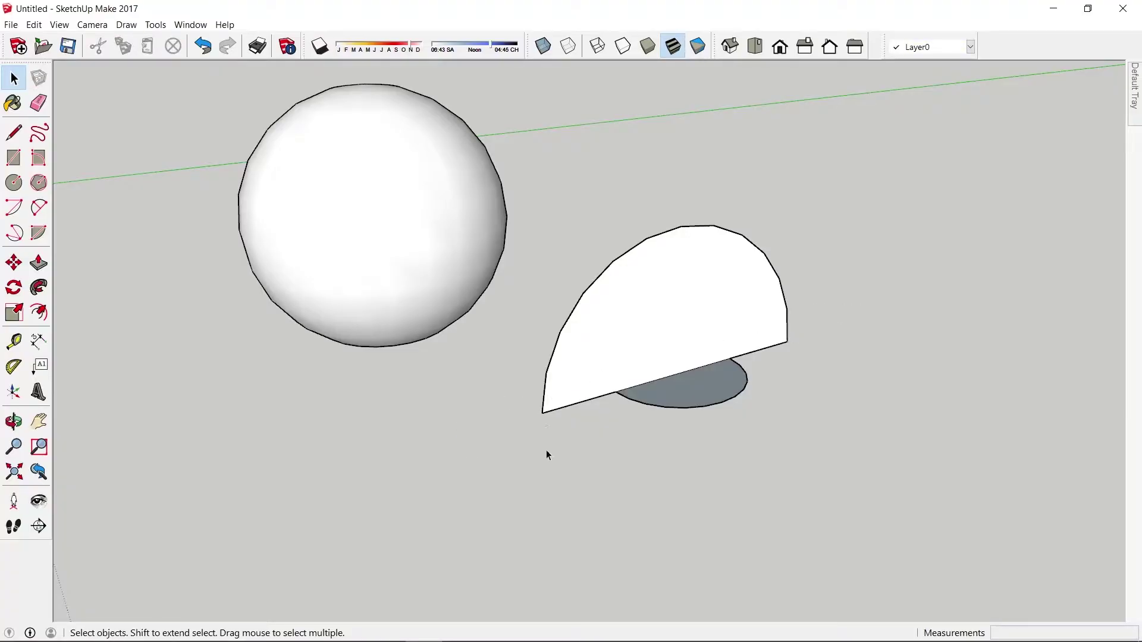
key(o)
mouse_move(546, 455)
mouse_down()
mouse_move(541, 443)
mouse_move(859, 395)
mouse_move(571, 418)
mouse_move(592, 423)
mouse_move(811, 372)
mouse_move(715, 398)
mouse_up()
Follow Me the half-disc along the flat circle's edge into a hollow hemisphere dome
key(space)
middle_drag(797, 356, 714, 436)
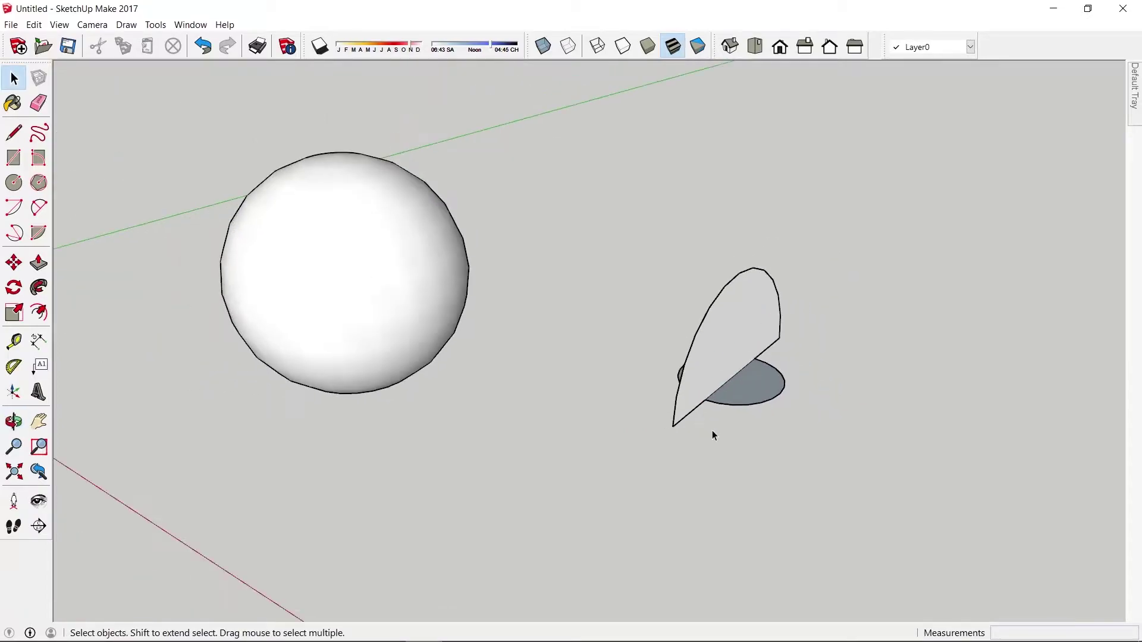
scroll(713, 436, up, 2)
click(767, 407)
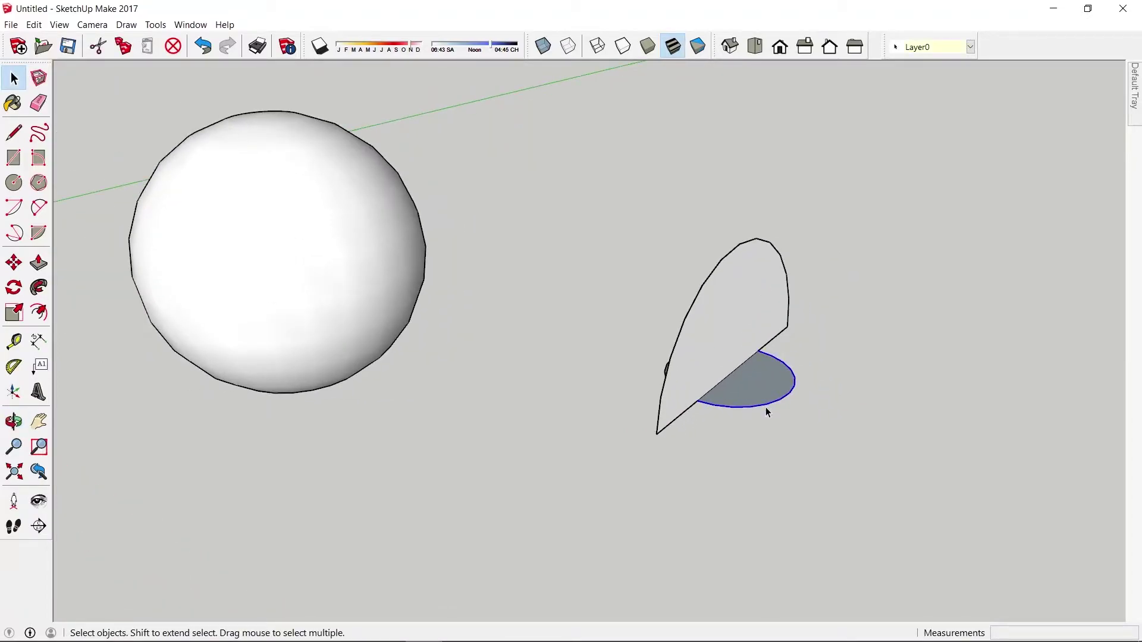
key(o)
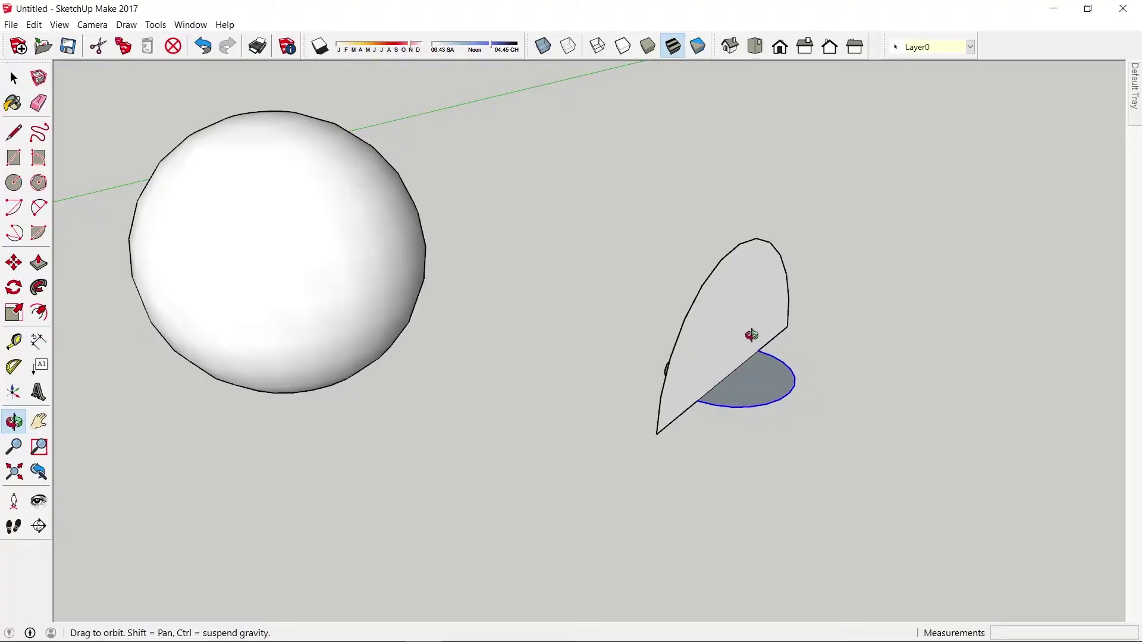
drag(706, 429, 776, 351)
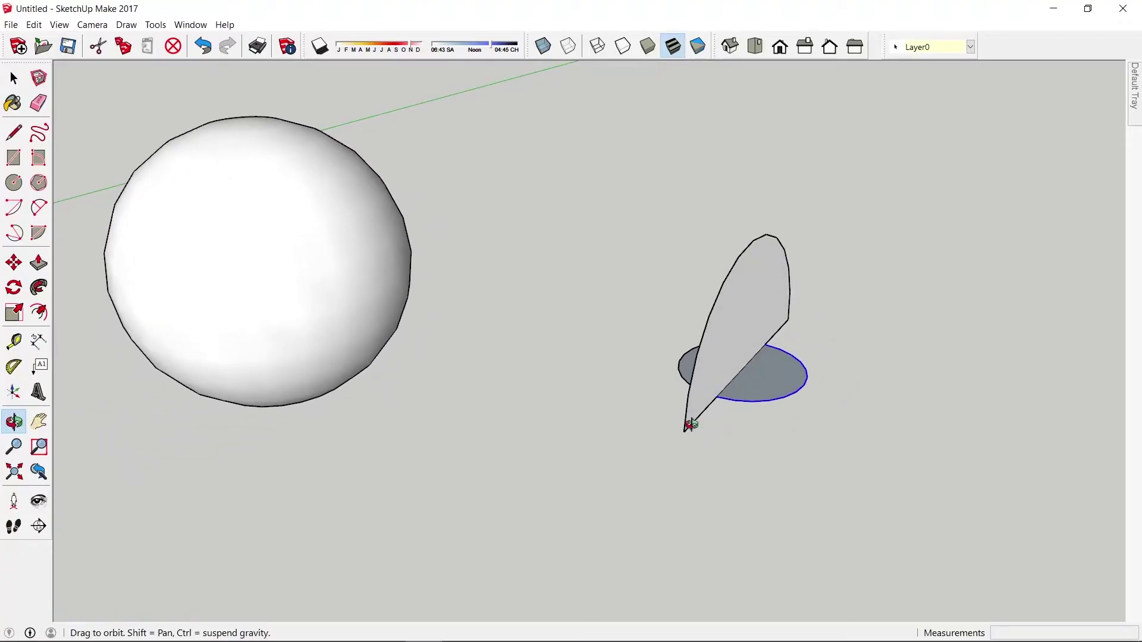
drag(728, 446, 786, 433)
key(space)
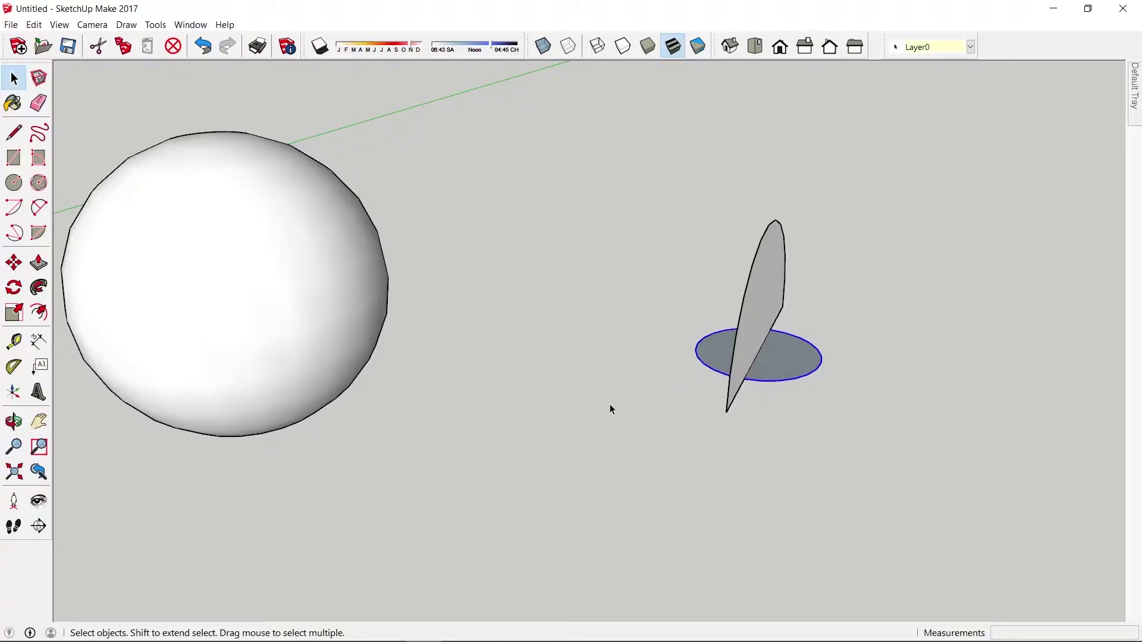
click(38, 289)
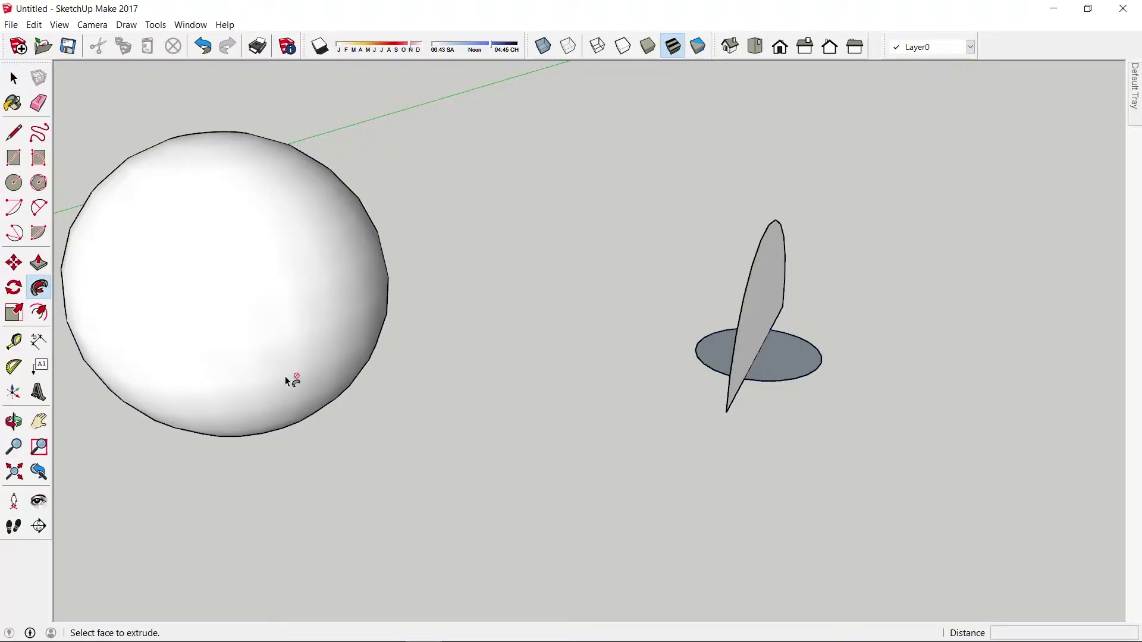
click(778, 275)
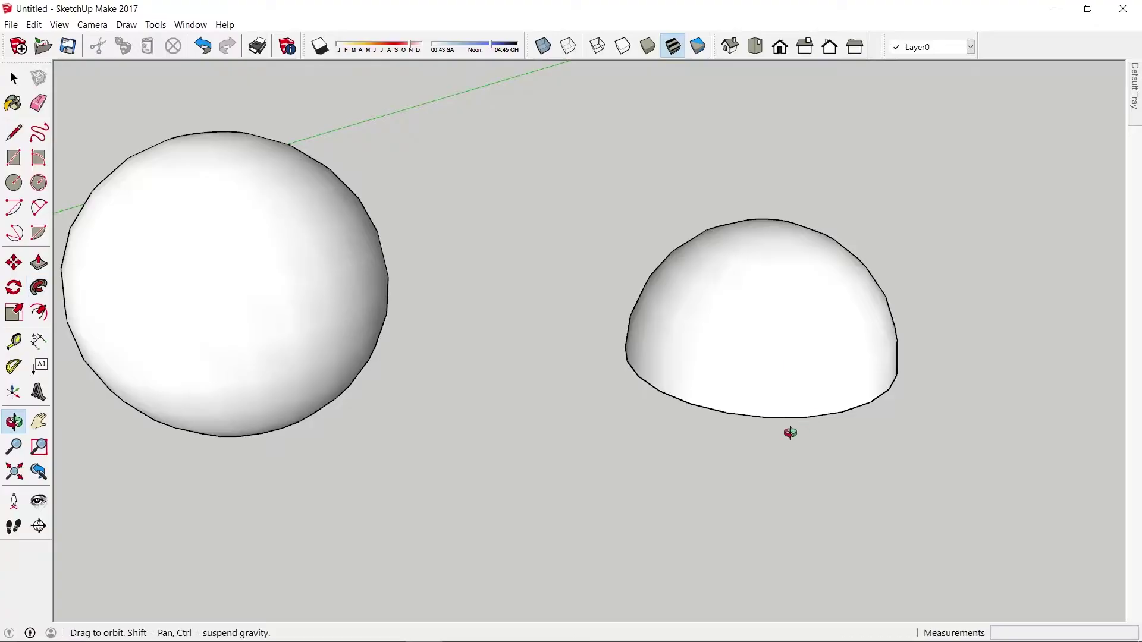
mouse_move(790, 430)
middle_down()
mouse_move(637, 184)
mouse_move(751, 31)
mouse_move(770, 374)
mouse_move(571, 234)
mouse_move(823, 334)
mouse_move(470, 538)
mouse_move(434, 316)
mouse_move(670, 627)
mouse_move(681, 485)
mouse_move(854, 408)
mouse_move(711, 487)
mouse_move(648, 308)
mouse_move(708, 404)
middle_up()
Draw a 1200 by 600 mm rectangle on the ground below the shapes
scroll(580, 396, up, 1)
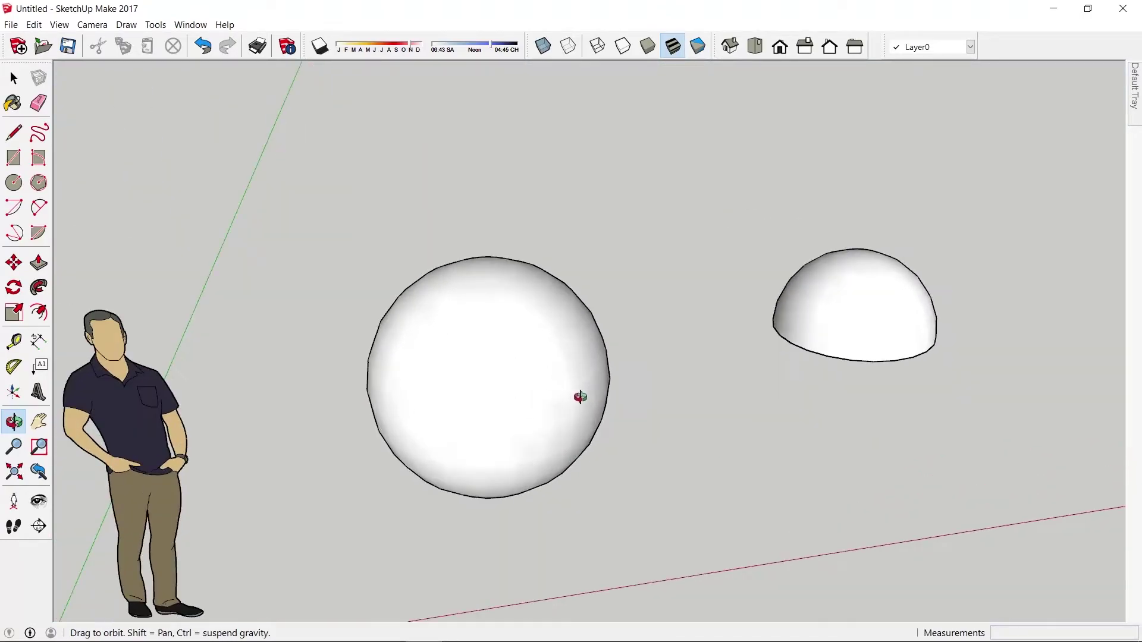
right_click(716, 356)
click(726, 358)
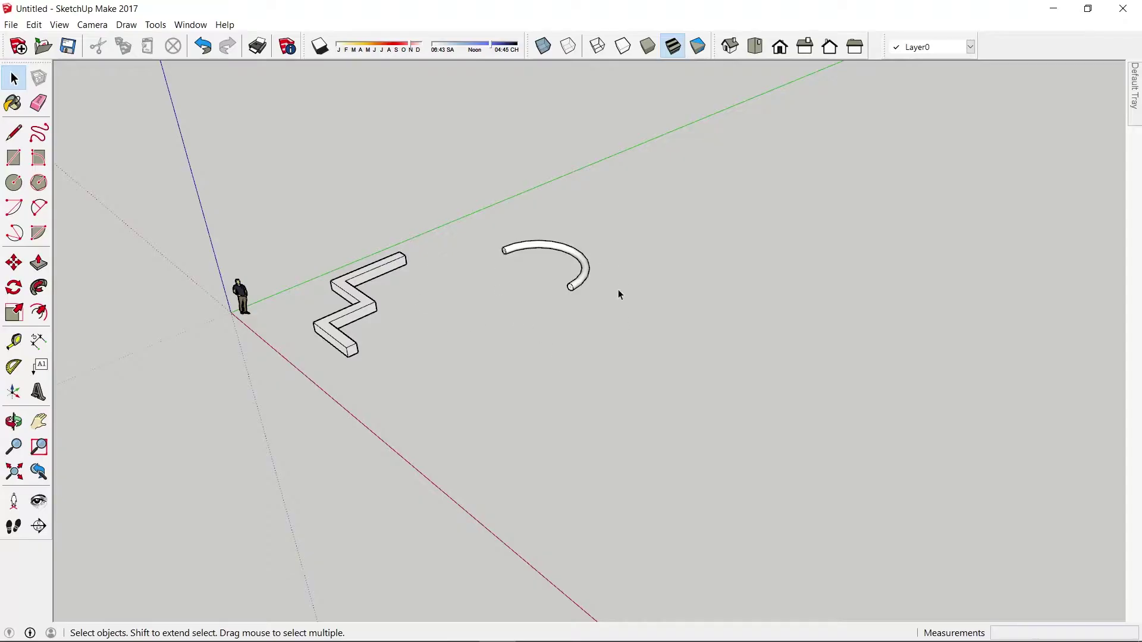
scroll(530, 266, down, 3)
scroll(530, 309, up, 3)
scroll(506, 307, up, 2)
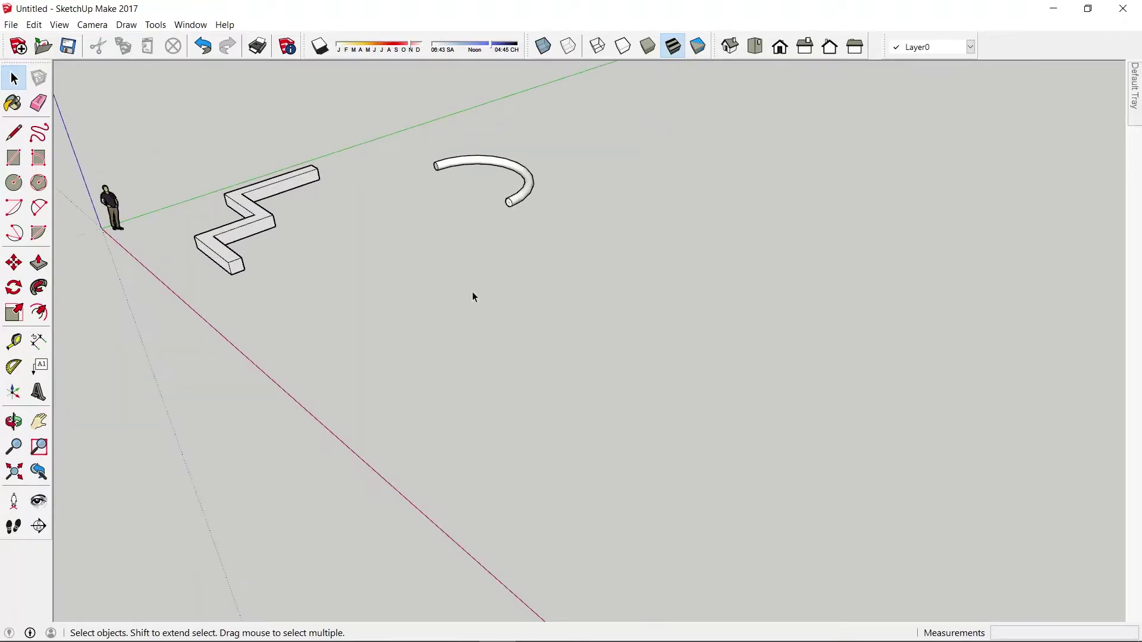
key(r)
click(357, 278)
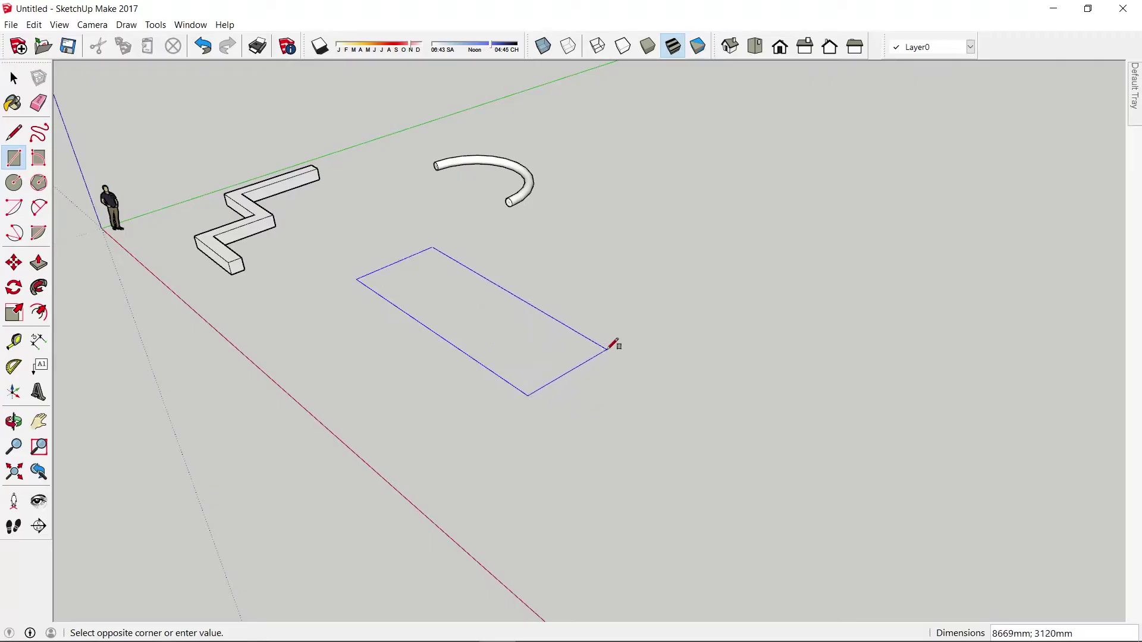
text(12)
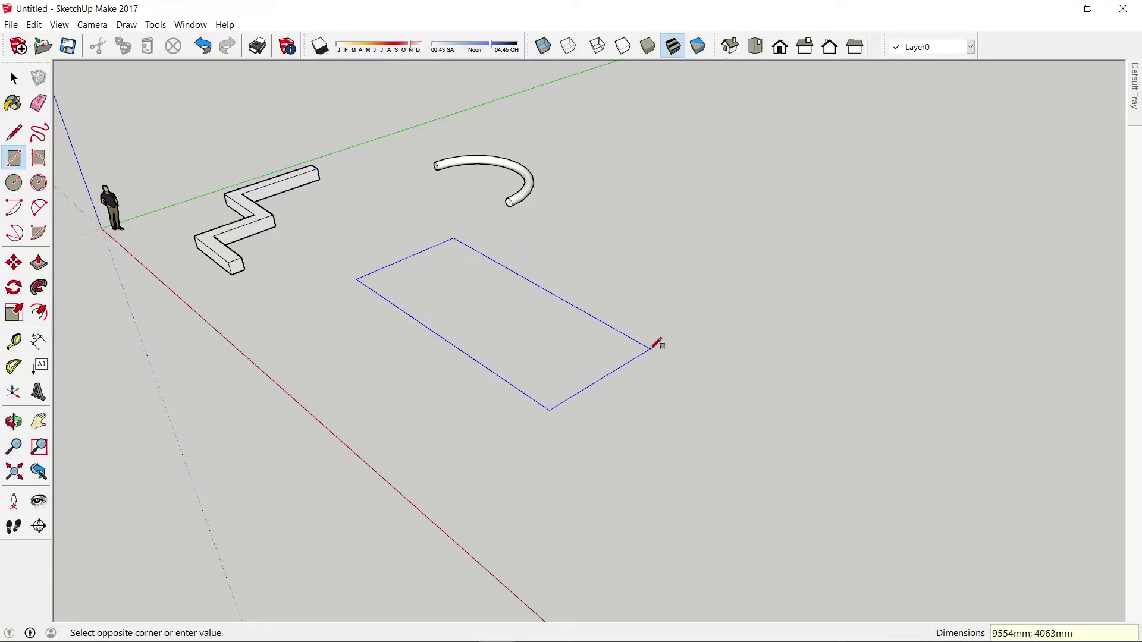
text(12)
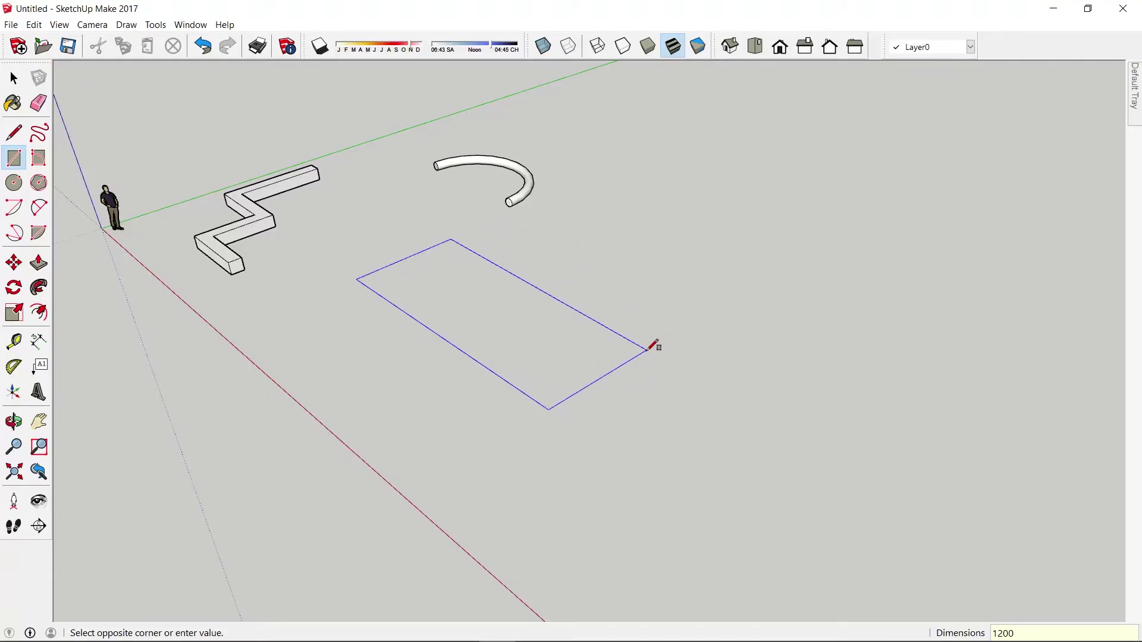
text(00)
key(Return)
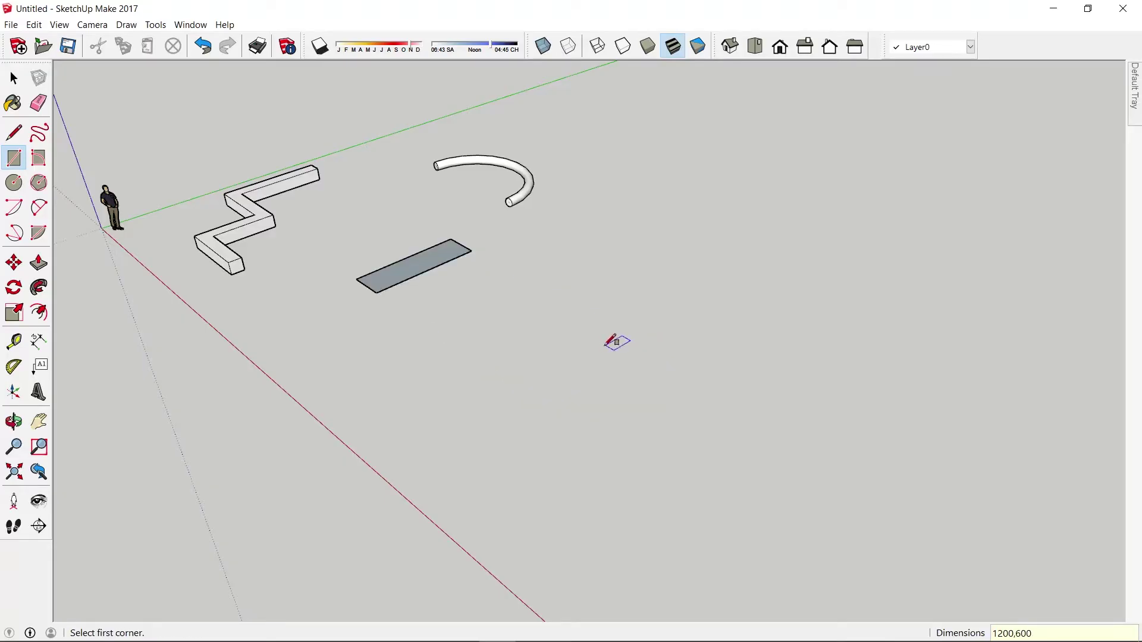
Draw a second 1200 by 600 mm rectangle at another spot on the ground
scroll(454, 229, up, 3)
scroll(594, 298, up, 2)
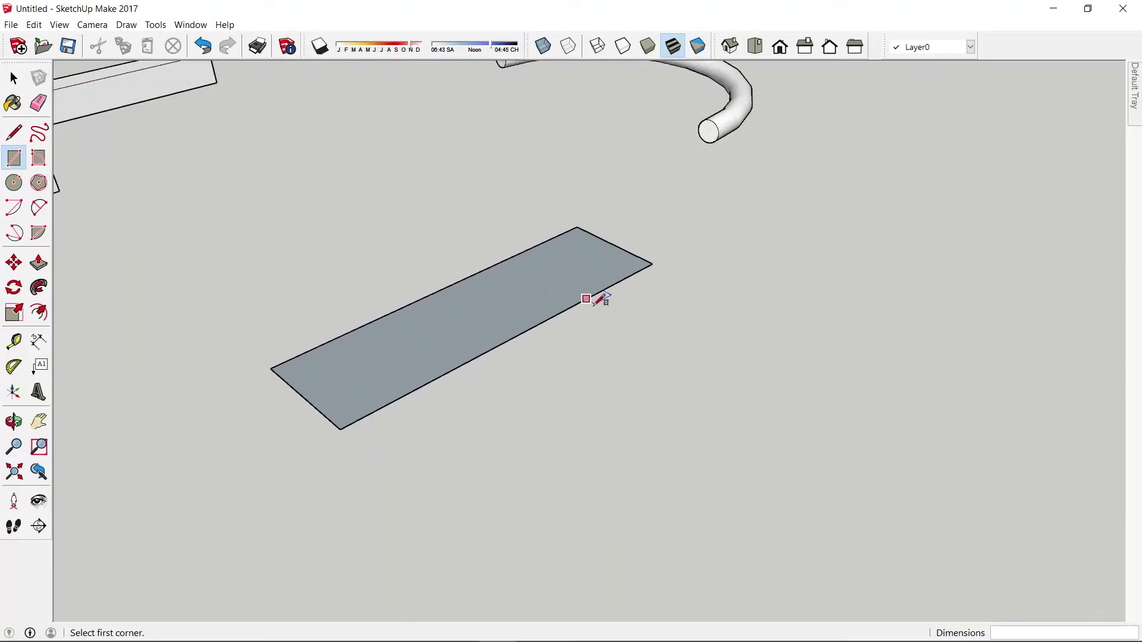
middle_drag(617, 351, 319, 476)
scroll(565, 229, down, 3)
key(space)
mouse_move(566, 229)
middle_down()
mouse_move(492, 298)
mouse_move(451, 255)
middle_up()
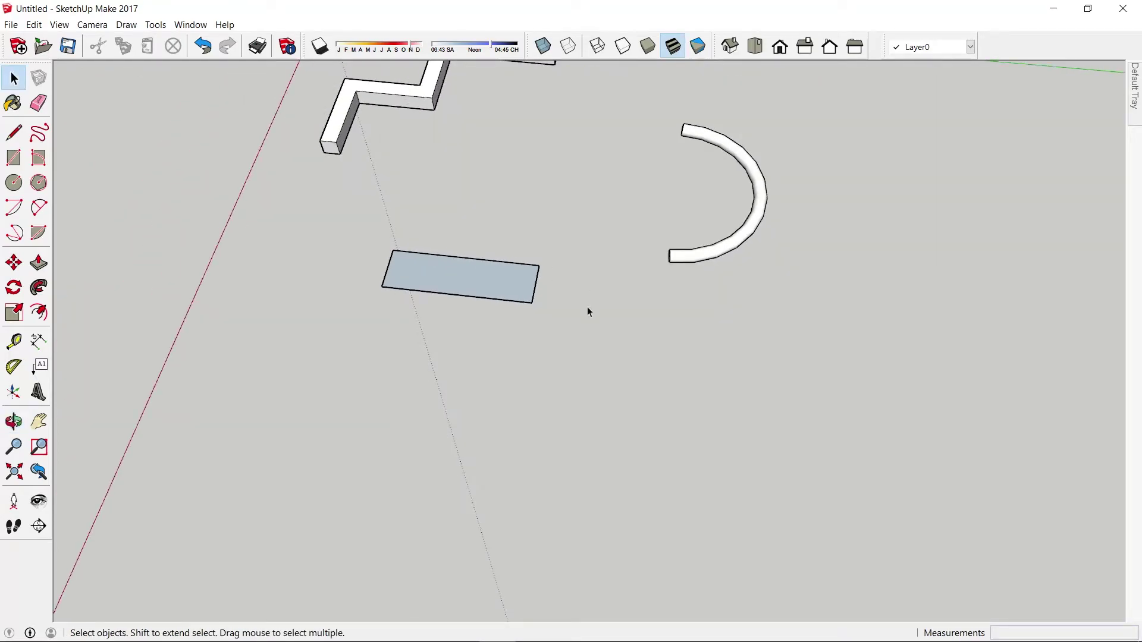
key(r)
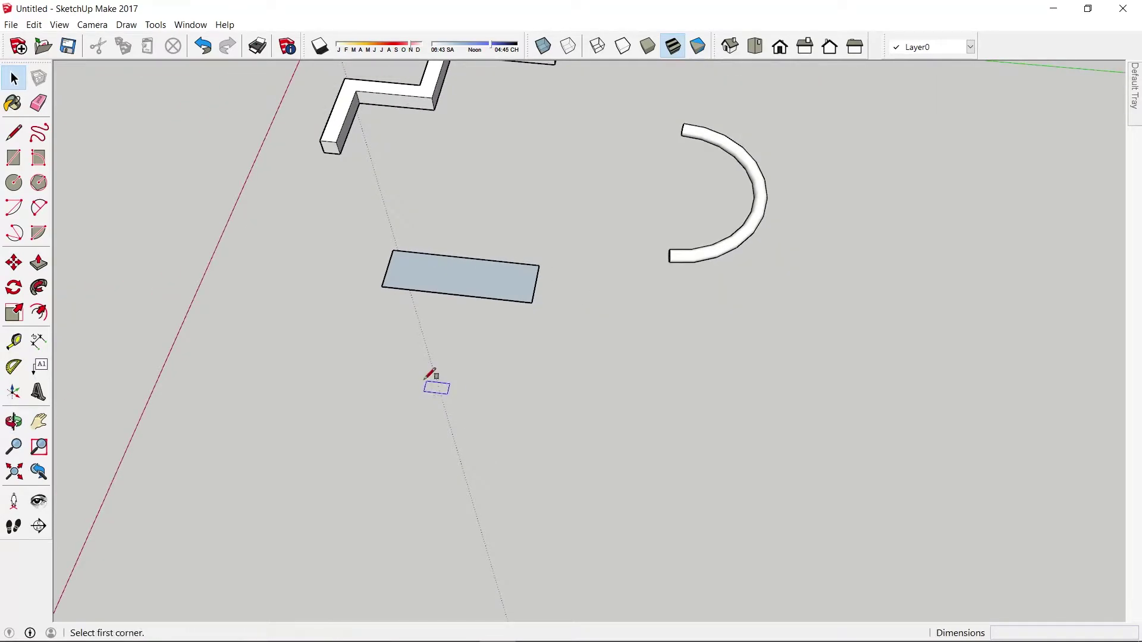
click(401, 355)
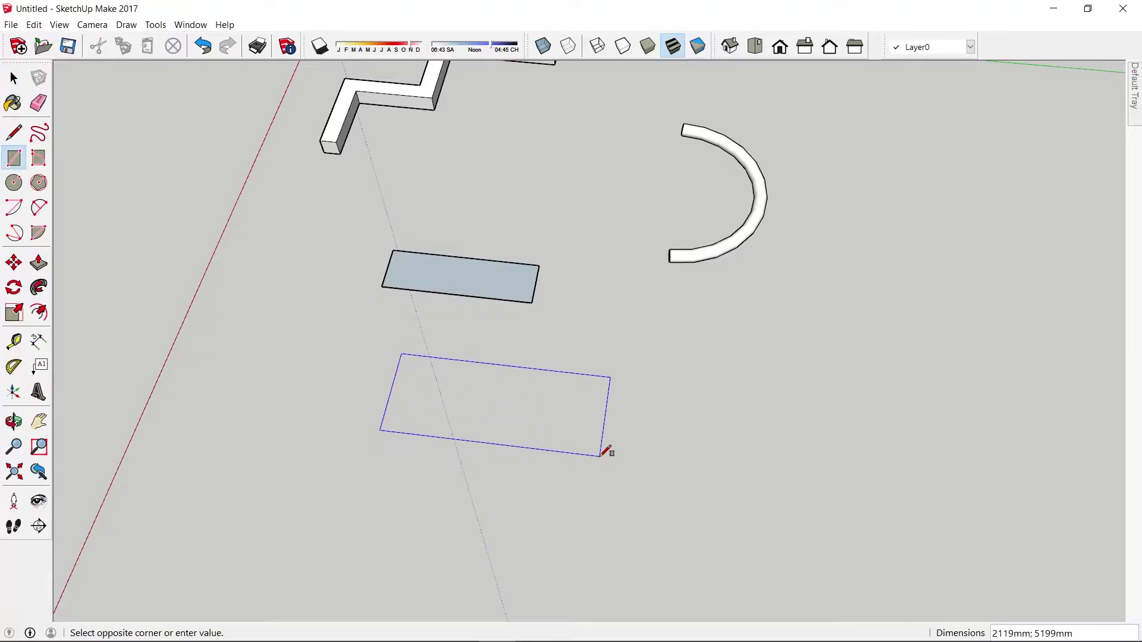
text(1200;600)
key(Return)
key(space)
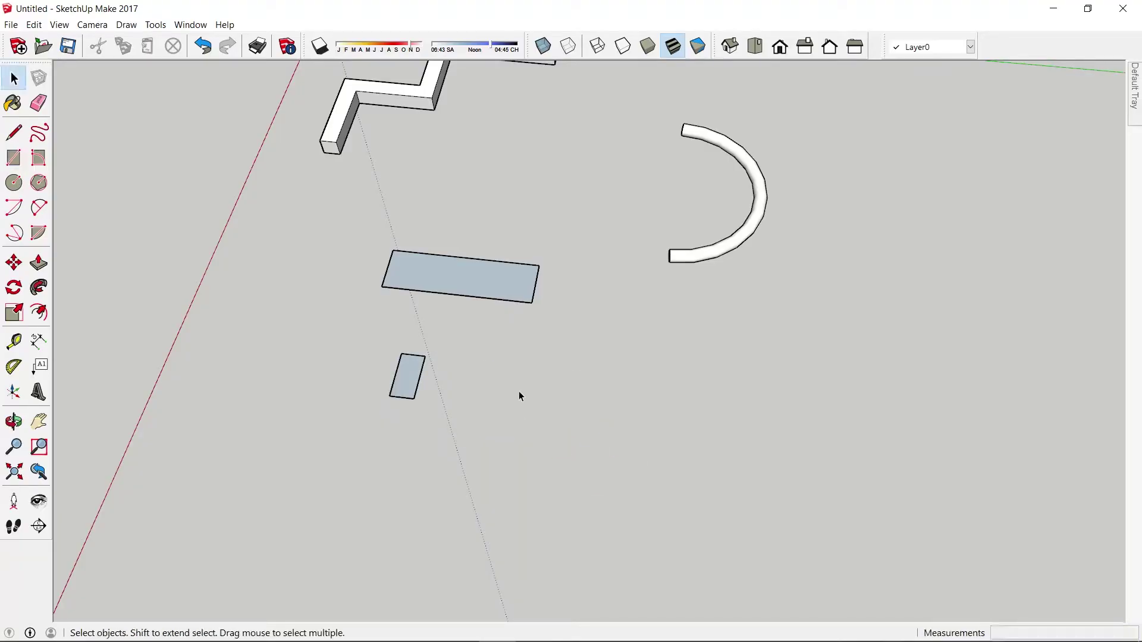
middle_drag(466, 388, 526, 440)
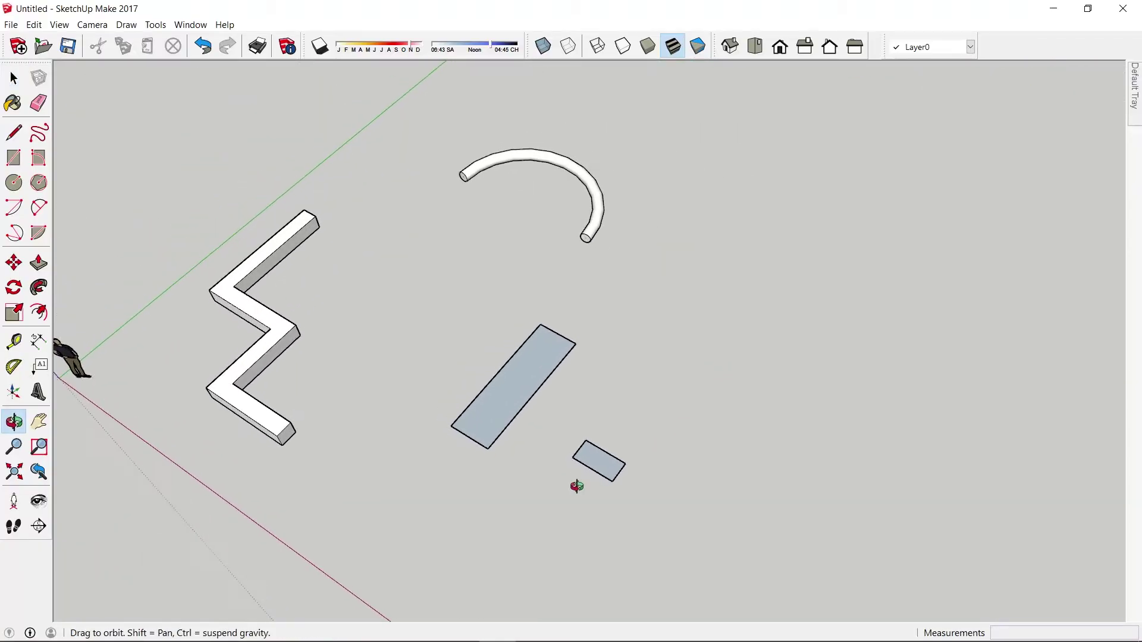
Delete the long rectangle and its leftover short line
drag(530, 467, 305, 260)
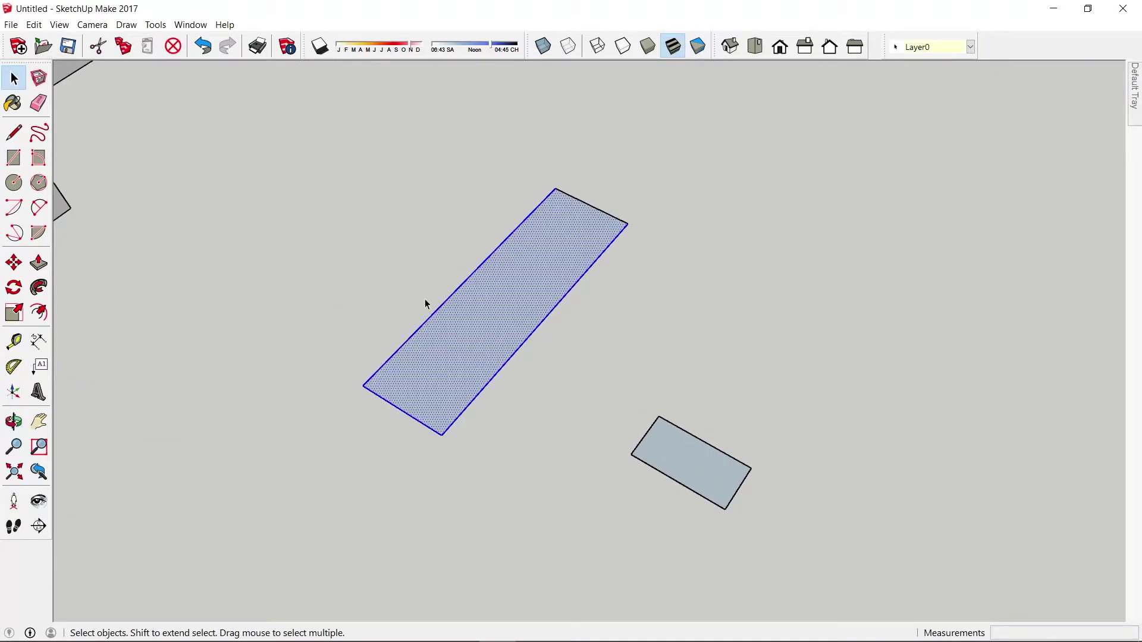
key(Delete)
drag(712, 268, 467, 153)
key(Delete)
mouse_move(659, 459)
middle_down()
mouse_move(575, 422)
mouse_move(611, 274)
middle_up()
scroll(551, 317, down, 5)
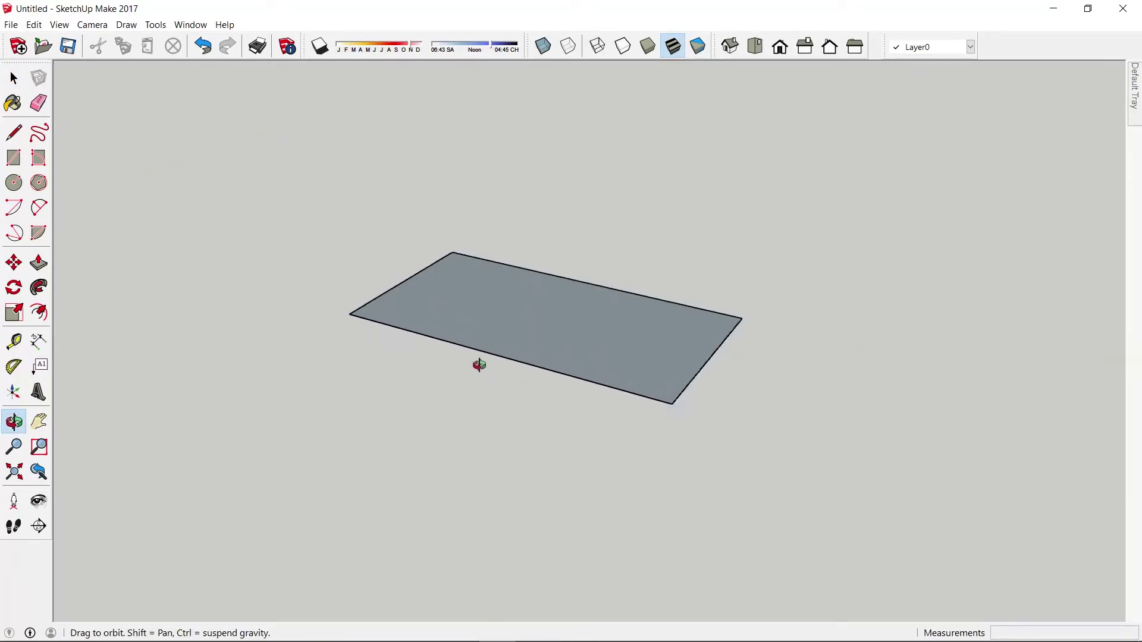
Push/Pull the remaining 1200×600 rectangle's face upward into a thin slab
key(space)
click(576, 333)
scroll(576, 333, up, 3)
key(p)
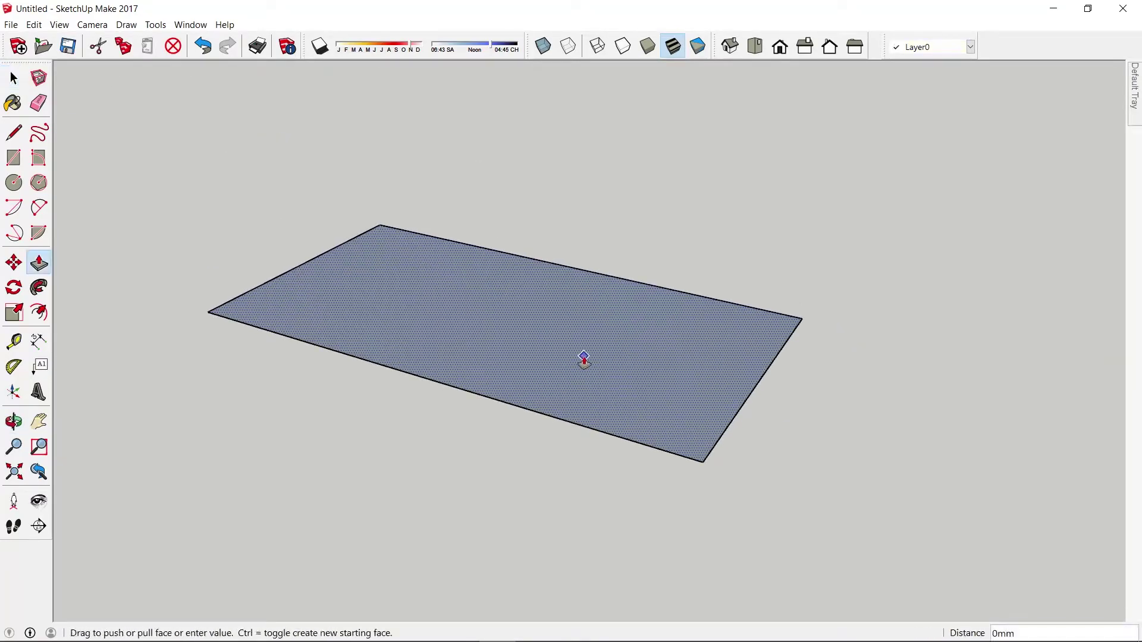
drag(583, 356, 585, 335)
text(40)
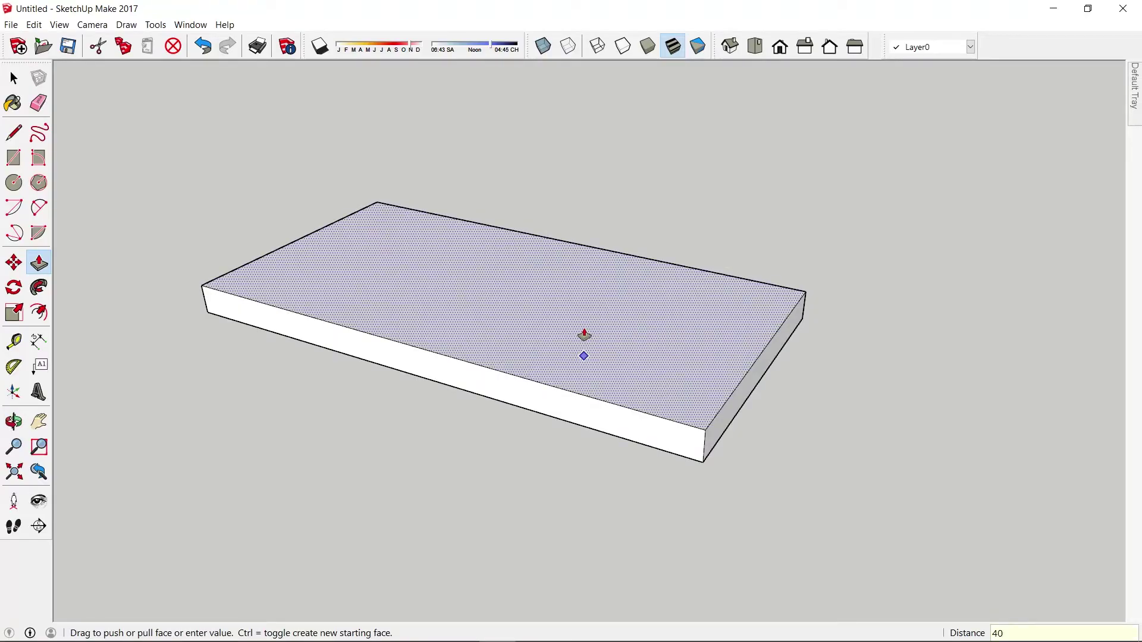
key(Return)
key(space)
mouse_move(657, 341)
middle_down()
mouse_move(697, 398)
mouse_move(660, 467)
mouse_move(716, 403)
mouse_move(726, 349)
mouse_move(564, 365)
mouse_move(706, 326)
mouse_move(844, 327)
mouse_move(653, 411)
mouse_move(766, 341)
mouse_move(662, 416)
mouse_move(769, 351)
mouse_move(694, 298)
mouse_move(704, 284)
middle_up()
Draw a diagonal line cutting a triangular face off the slab end's top corner
key(l)
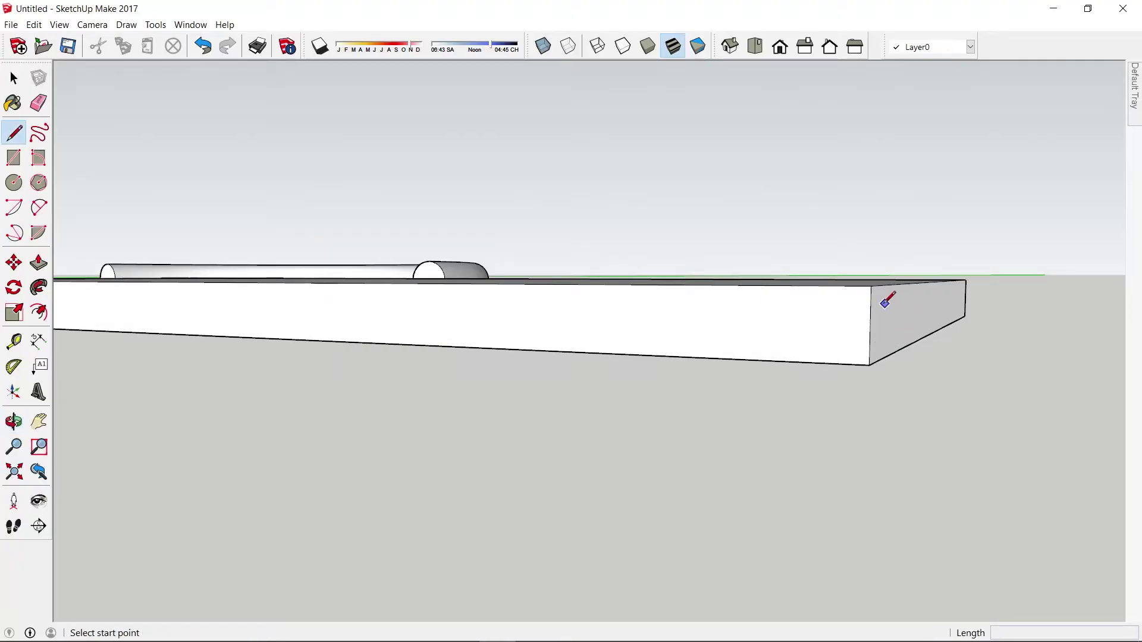
click(871, 307)
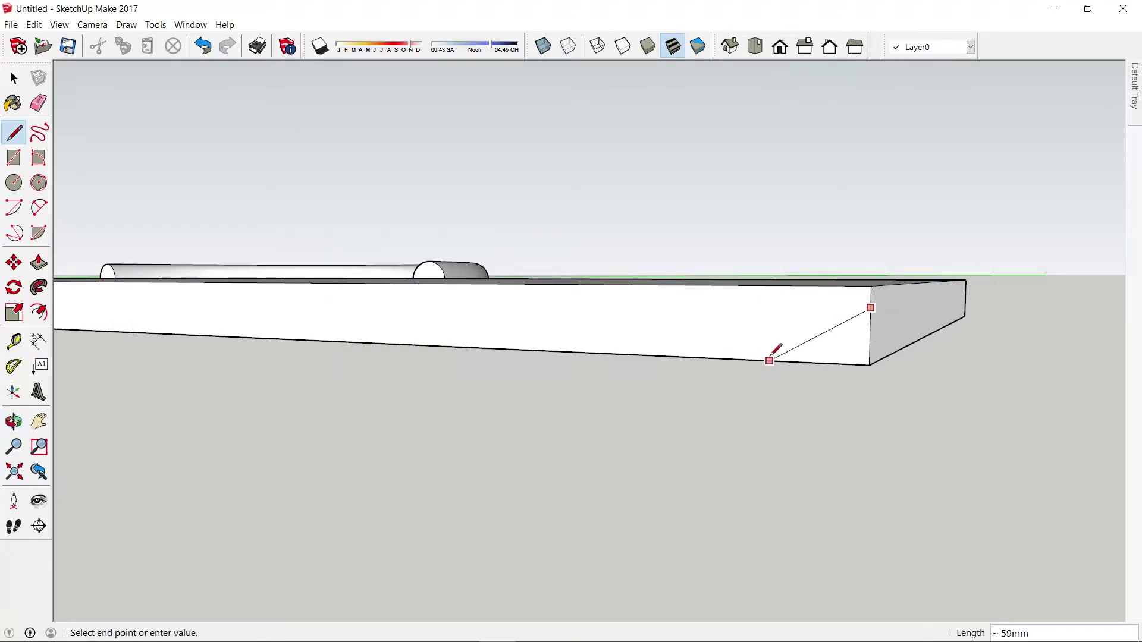
click(770, 361)
key(space)
click(841, 352)
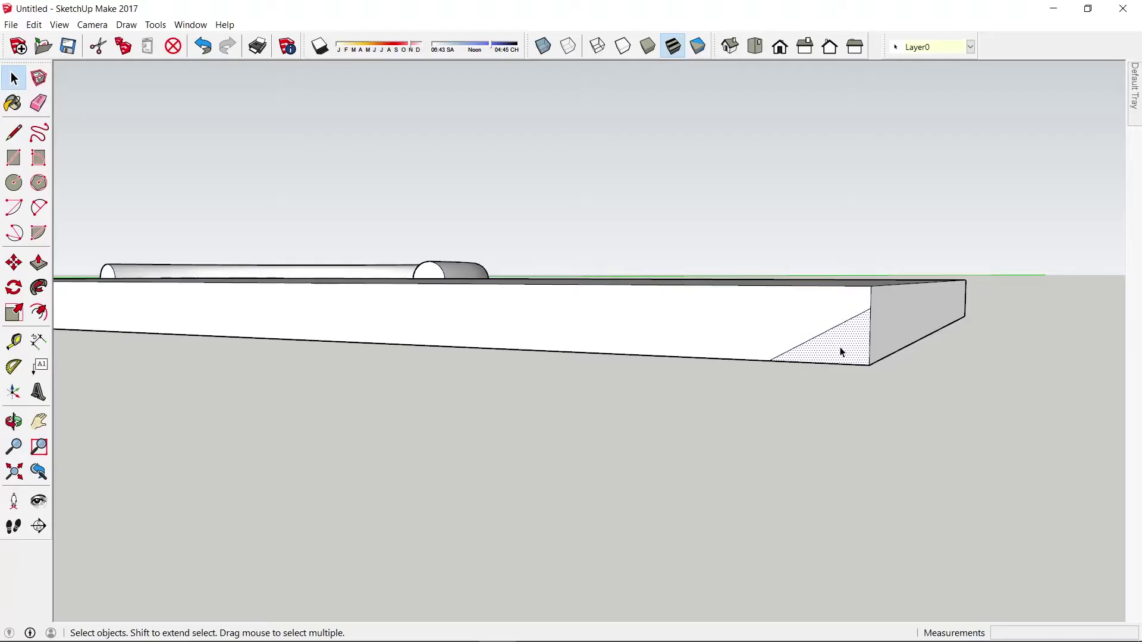
middle_drag(835, 361, 775, 352)
key(p)
key(space)
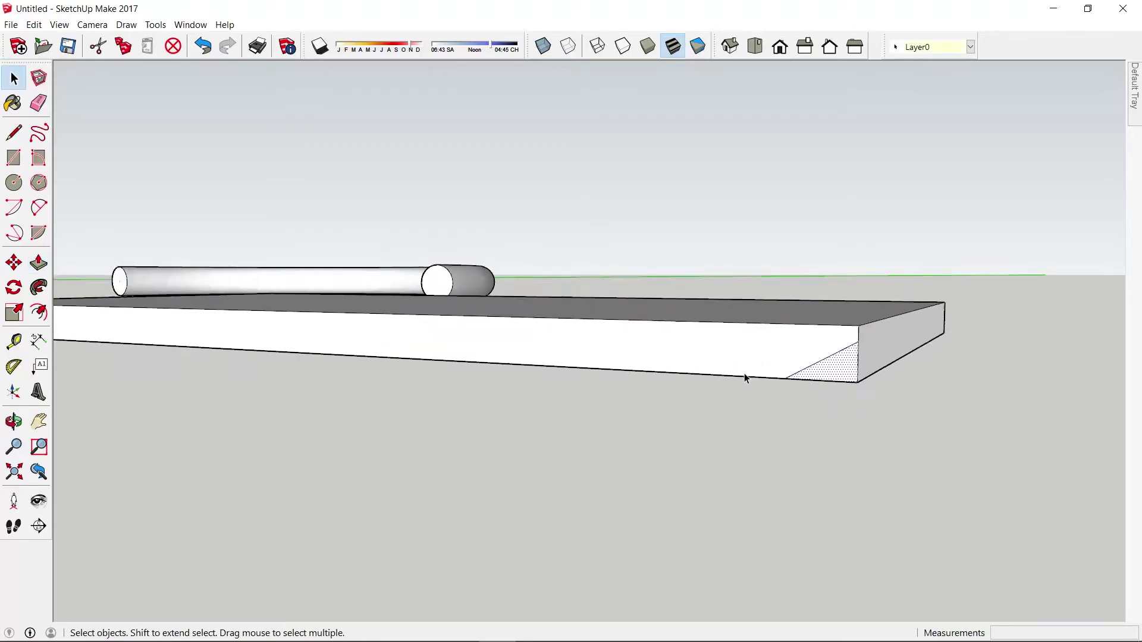
Follow Me the triangle around the slab's underside face to bevel all edges
key(o)
mouse_move(655, 454)
mouse_down()
mouse_move(678, 359)
mouse_move(612, 434)
mouse_move(499, 492)
mouse_move(634, 481)
mouse_move(576, 476)
mouse_up()
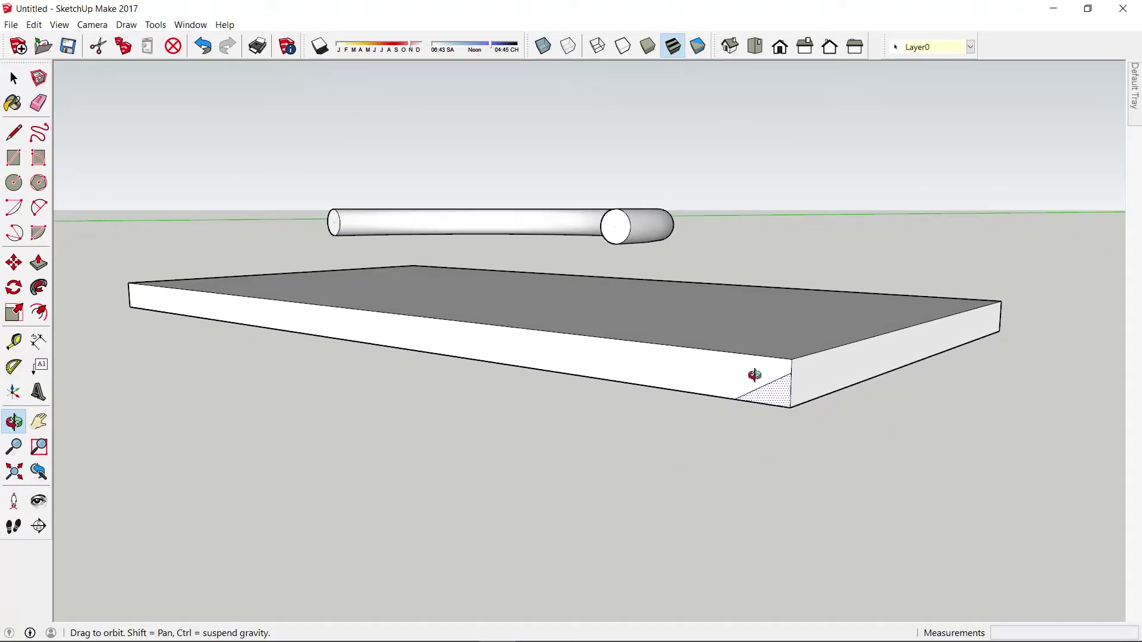
mouse_move(754, 375)
mouse_down()
mouse_move(732, 402)
mouse_move(694, 395)
mouse_move(647, 344)
mouse_move(676, 369)
mouse_move(716, 220)
mouse_move(706, 240)
mouse_up()
key(space)
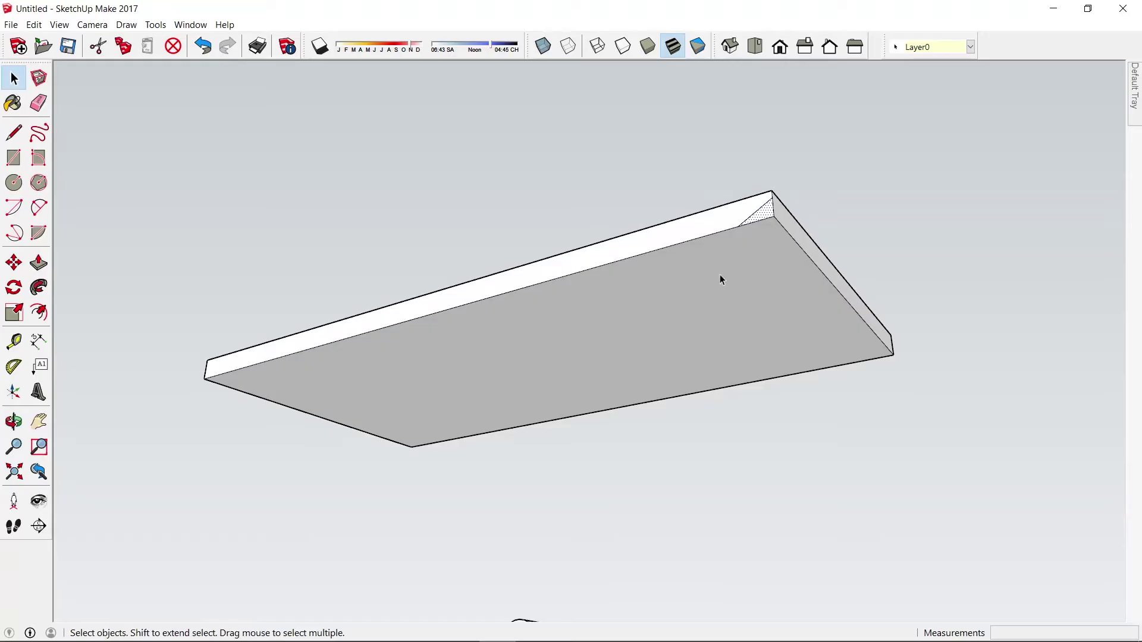
click(677, 297)
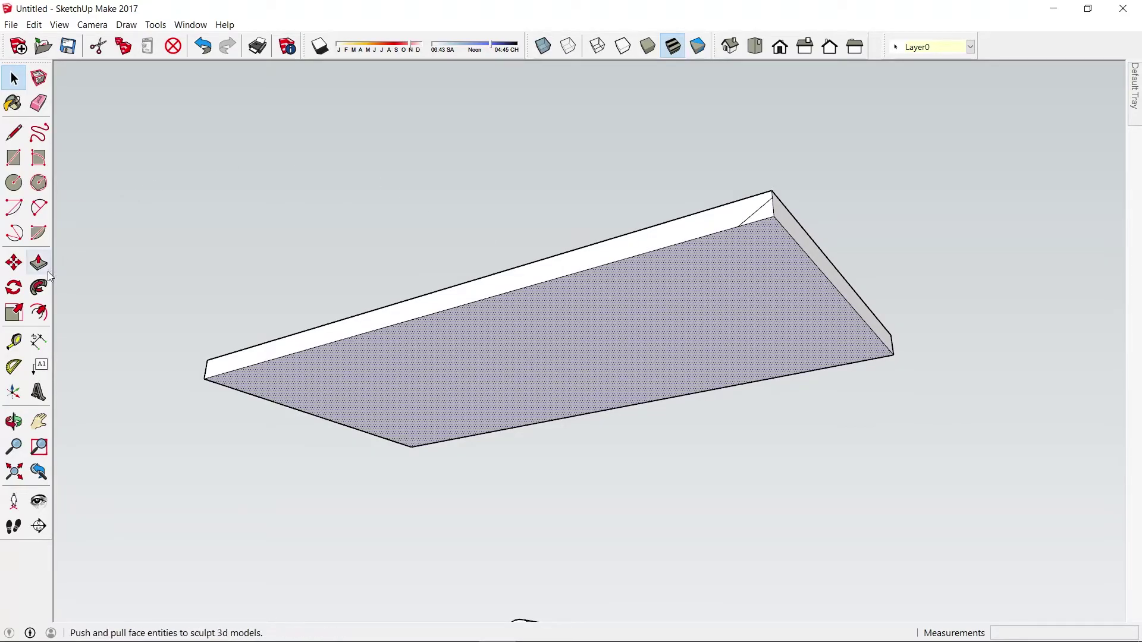
click(39, 287)
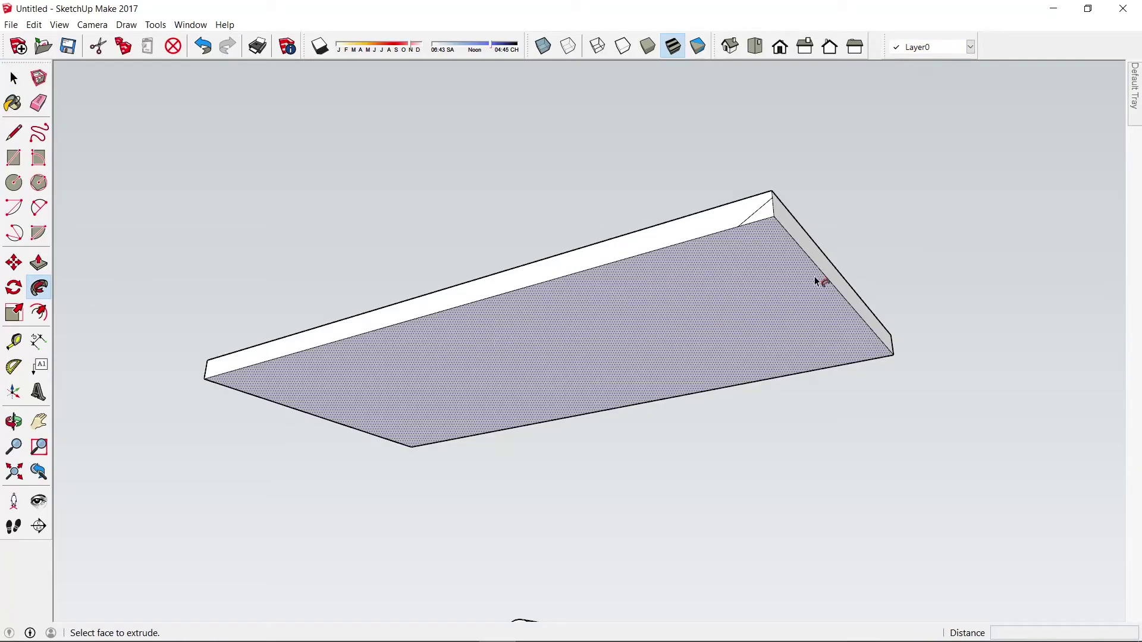
click(771, 217)
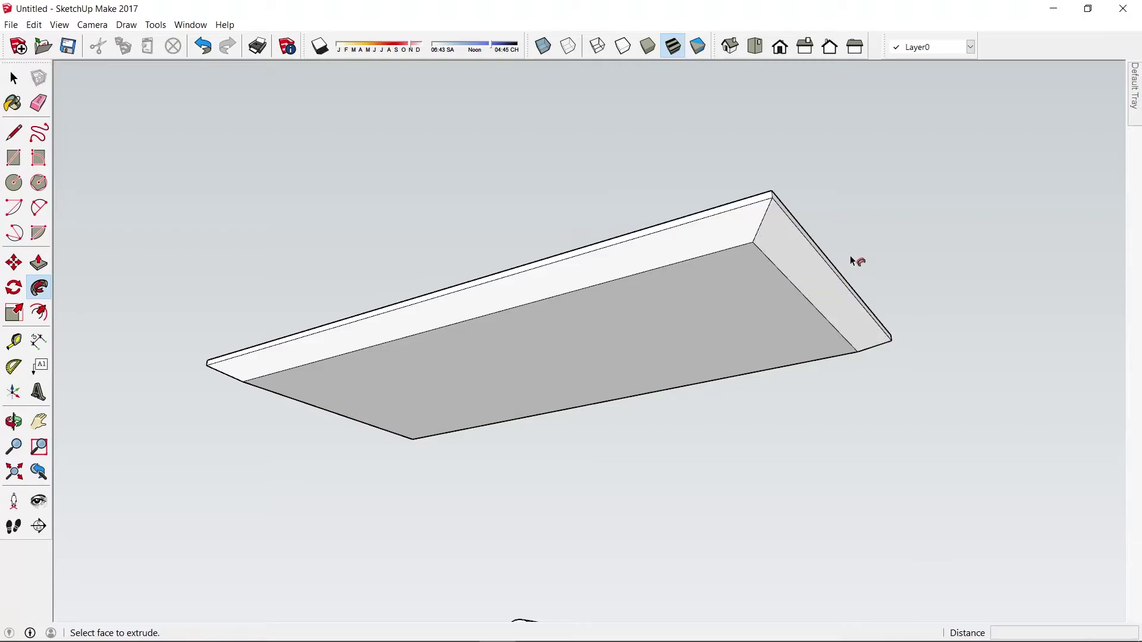
mouse_move(749, 305)
middle_down()
mouse_move(682, 258)
mouse_move(219, 260)
mouse_move(161, 324)
mouse_move(762, 232)
mouse_move(1024, 435)
middle_up()
mouse_move(1024, 435)
mouse_down()
mouse_move(783, 249)
mouse_move(208, 375)
mouse_move(472, 530)
mouse_move(988, 404)
mouse_move(731, 425)
mouse_move(979, 510)
mouse_move(637, 291)
mouse_move(517, 288)
mouse_move(510, 314)
mouse_move(755, 173)
mouse_move(546, 197)
mouse_move(533, 308)
mouse_move(505, 314)
mouse_move(512, 252)
mouse_move(487, 303)
mouse_move(454, 222)
mouse_move(425, 224)
mouse_move(441, 132)
mouse_move(493, 113)
mouse_move(393, 140)
mouse_up()
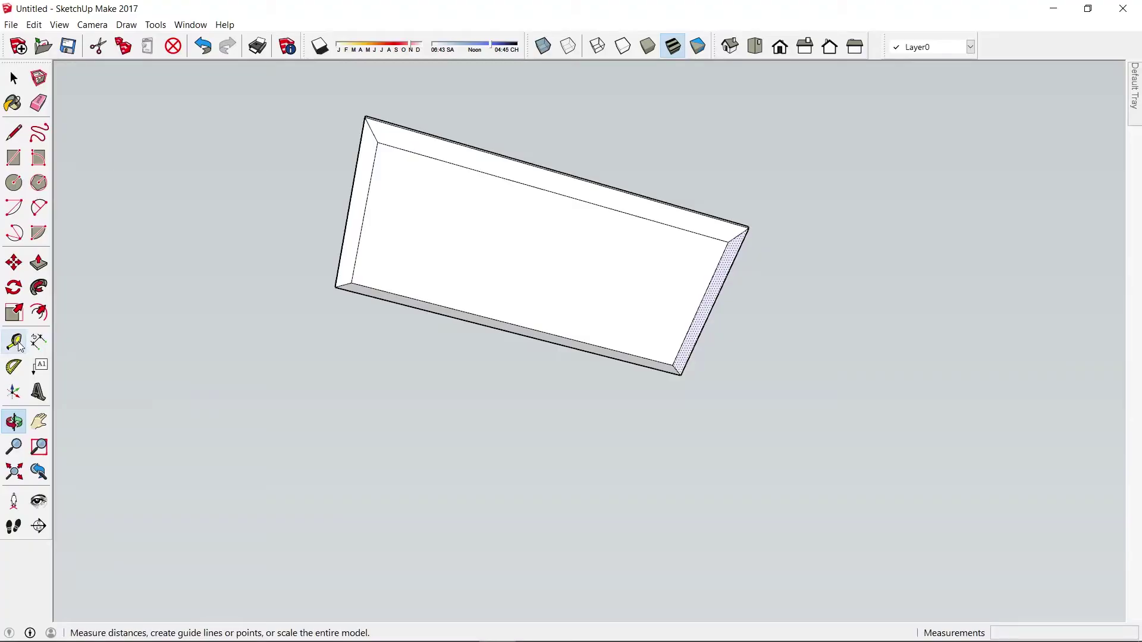
Place Tape Measure guides 100 mm in from the left edge and about 157 mm below the top edge
click(14, 342)
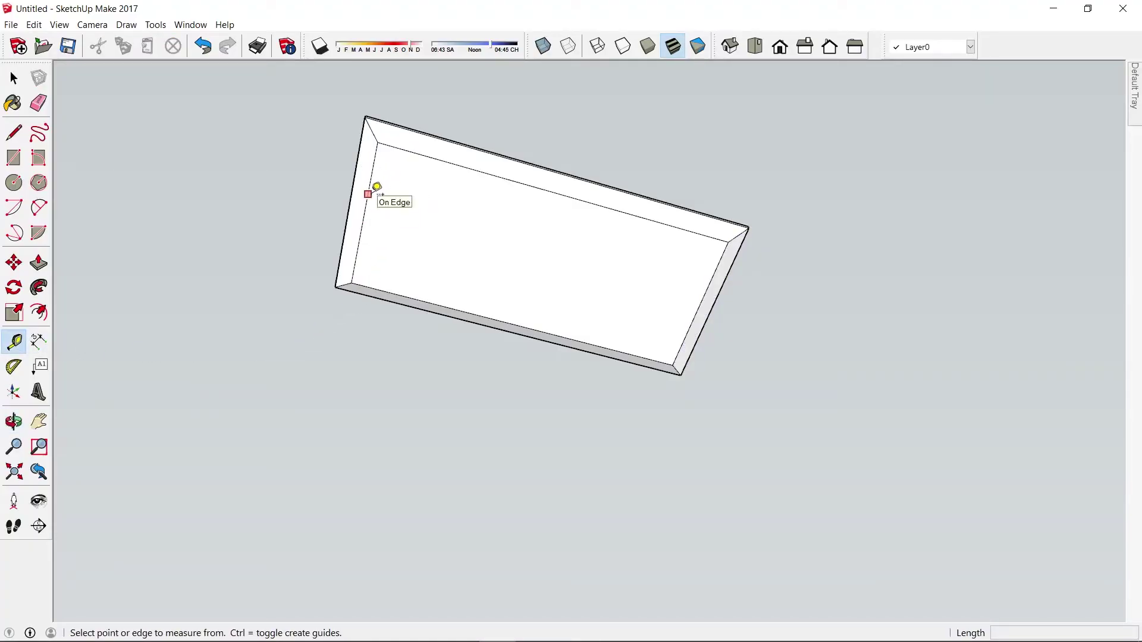
click(369, 193)
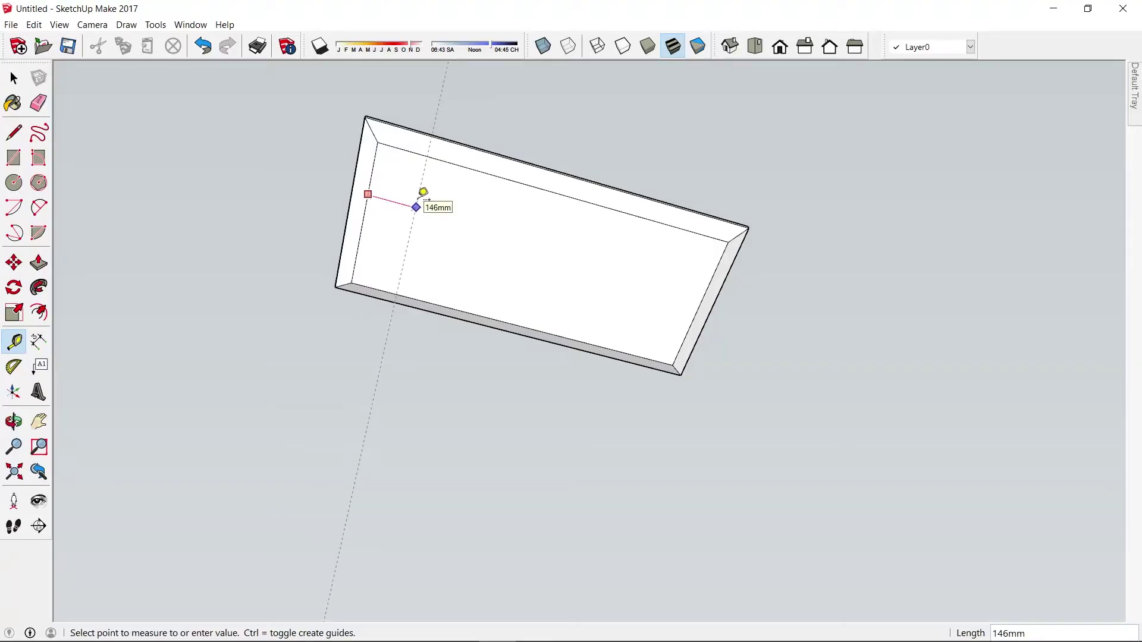
text(100)
key(Return)
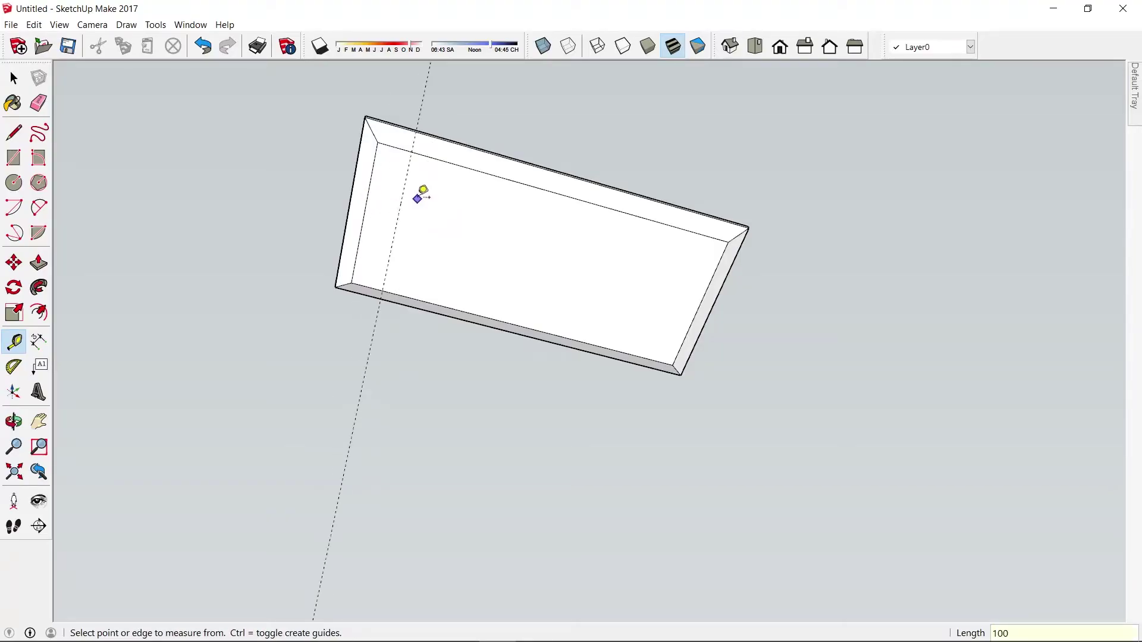
click(432, 156)
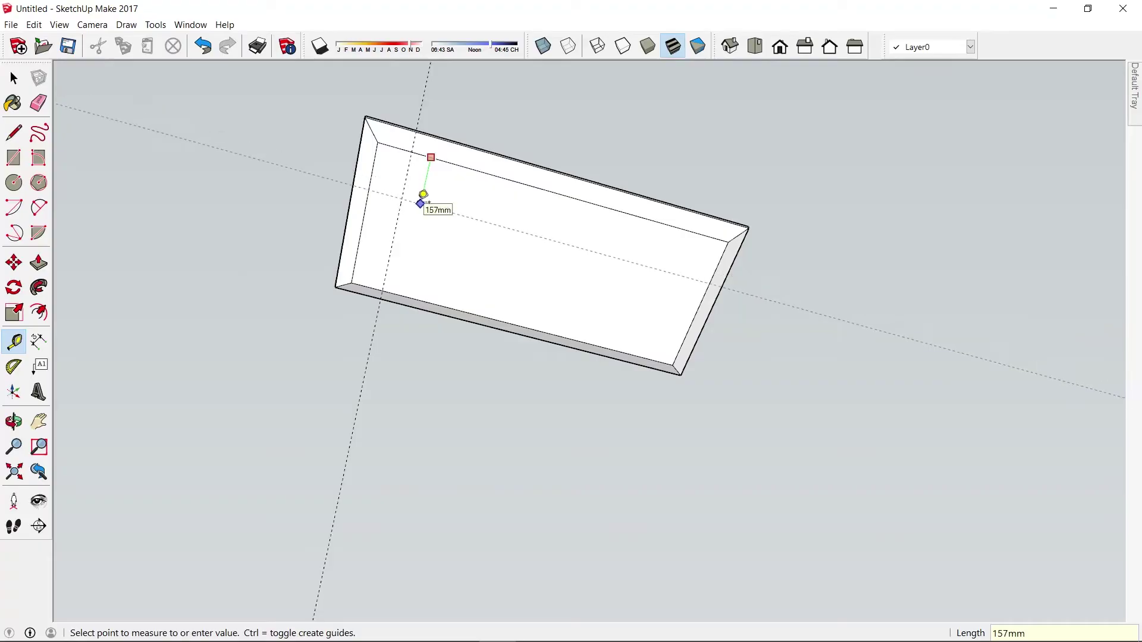
text(100)
click(422, 189)
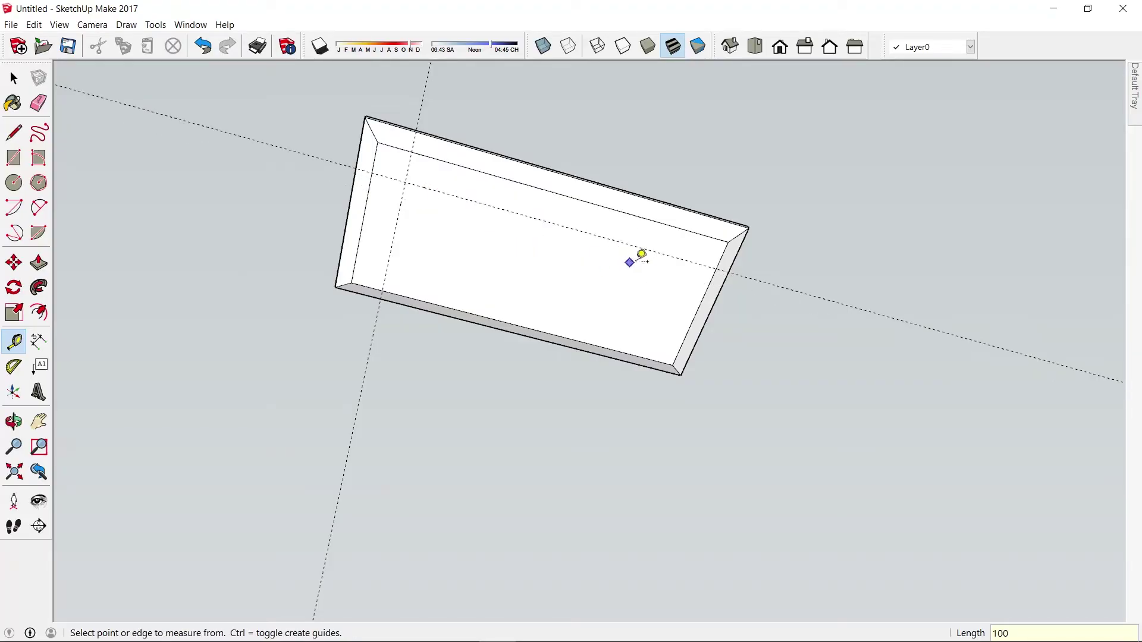
Place guides 100 mm in from the right edge and about 148 mm above the bottom
click(714, 288)
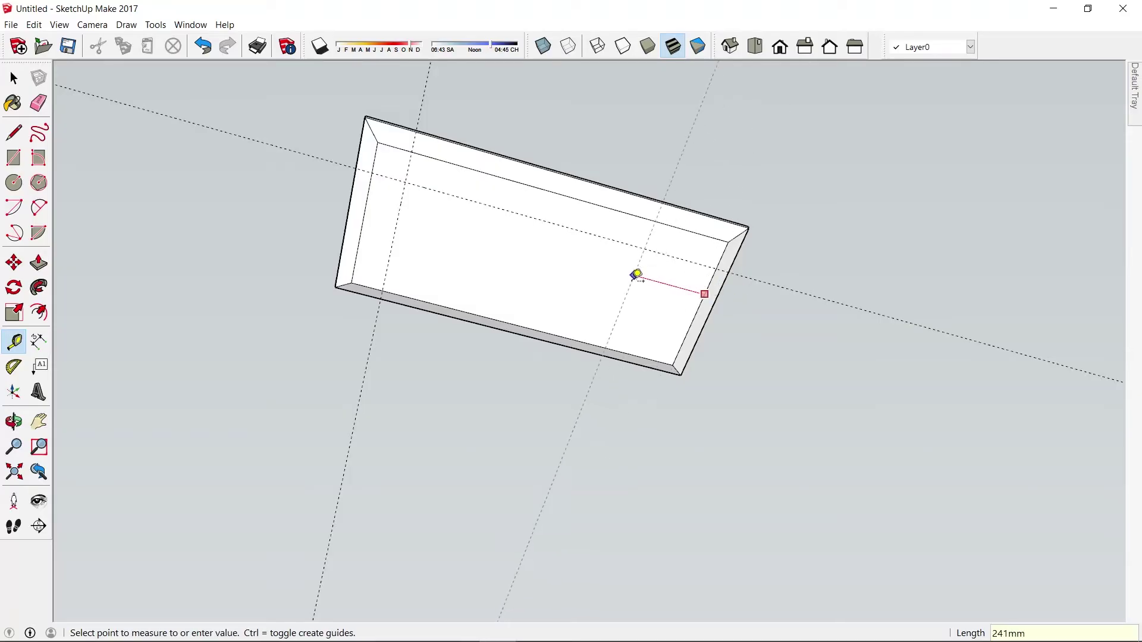
text(100)
key(Return)
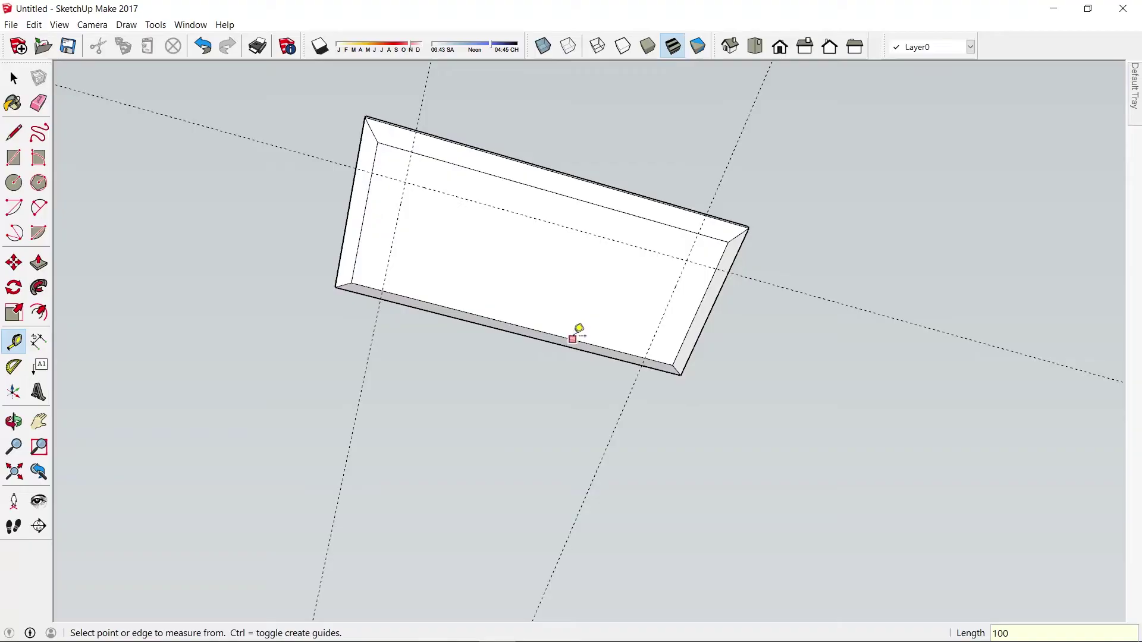
click(573, 339)
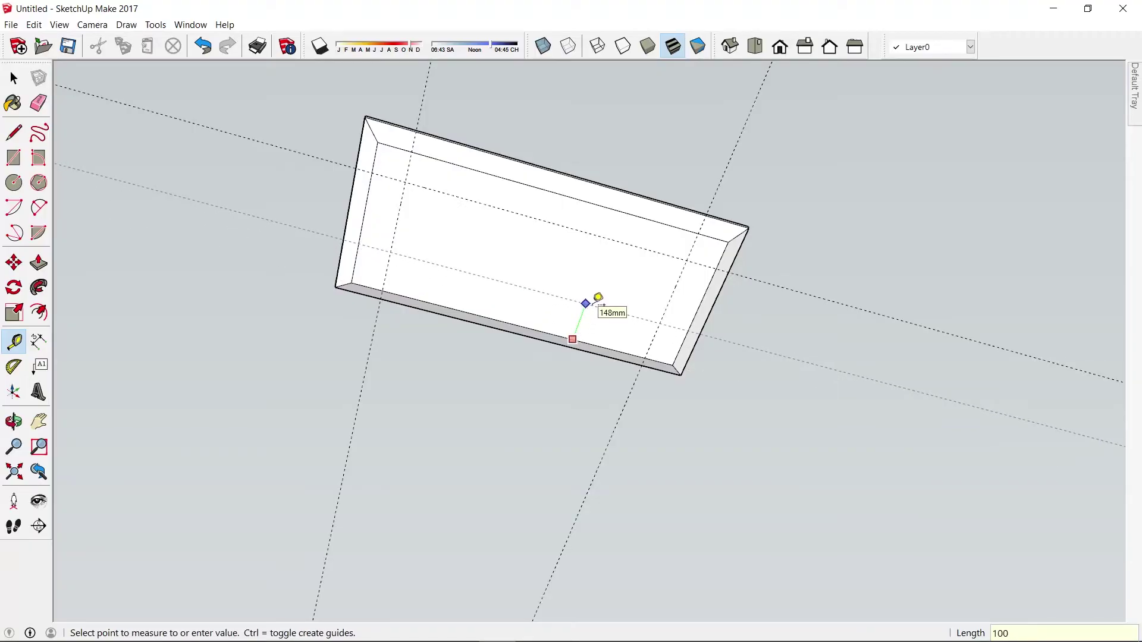
click(598, 298)
key(space)
scroll(507, 210, up, 2)
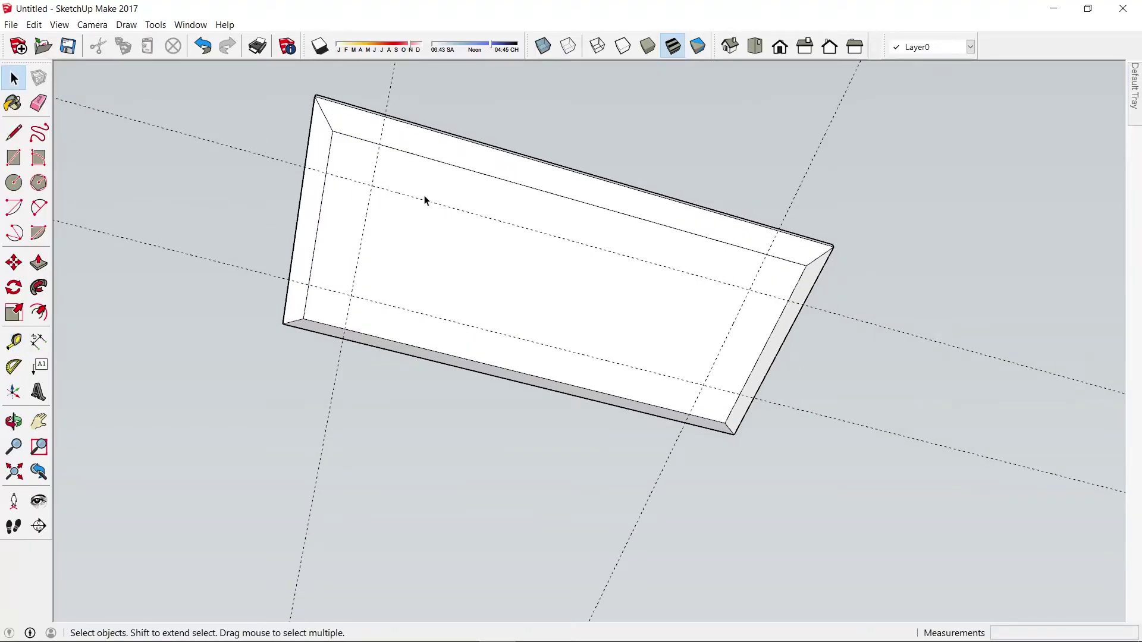
Draw a 50 mm circle at the top-left guide intersection, then undo it and two guides
key(c)
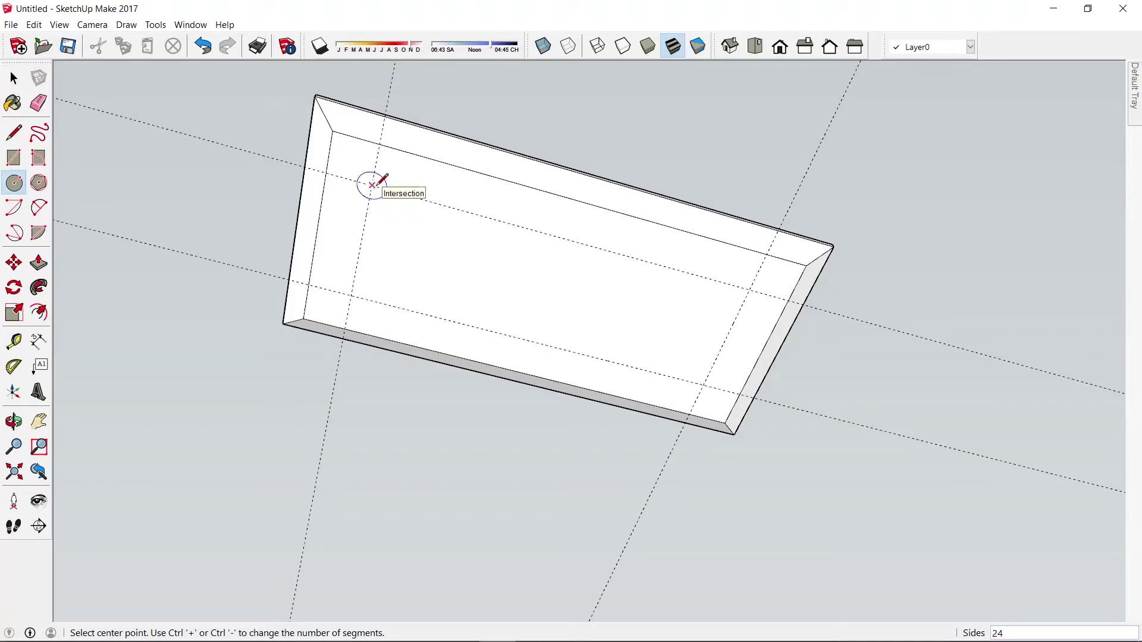
click(372, 185)
text(50)
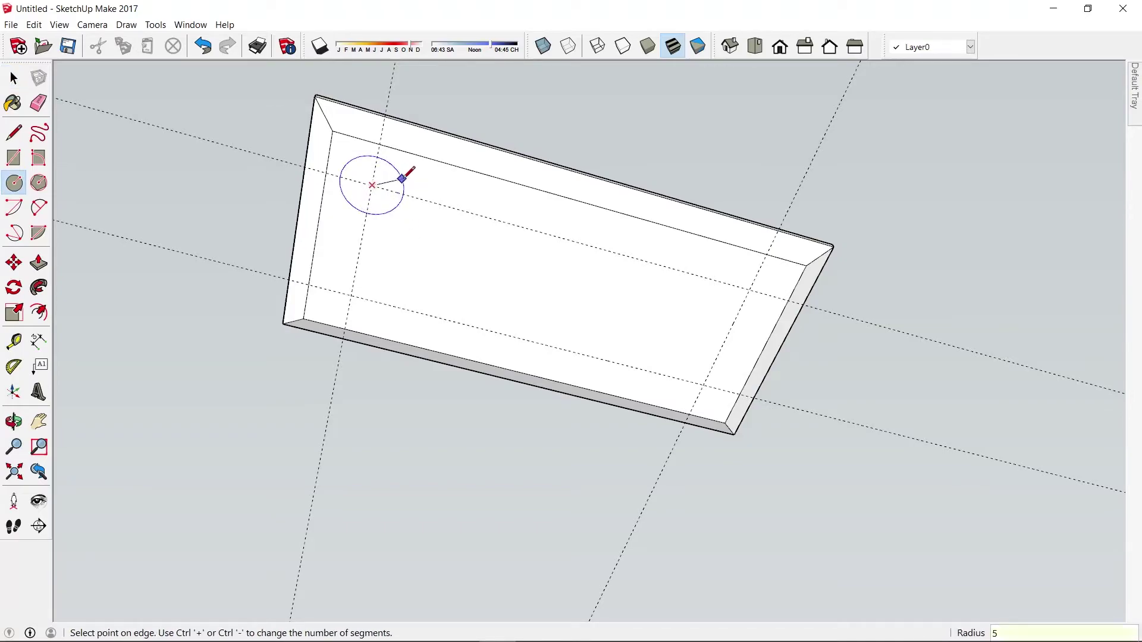
key(Return)
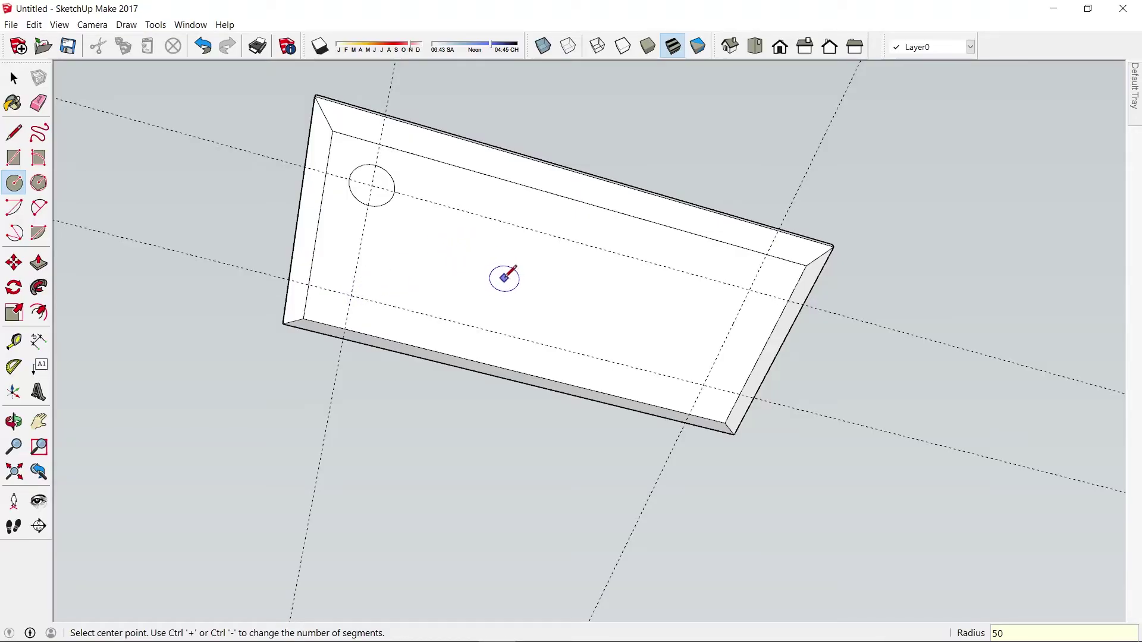
key(ctrl+z)
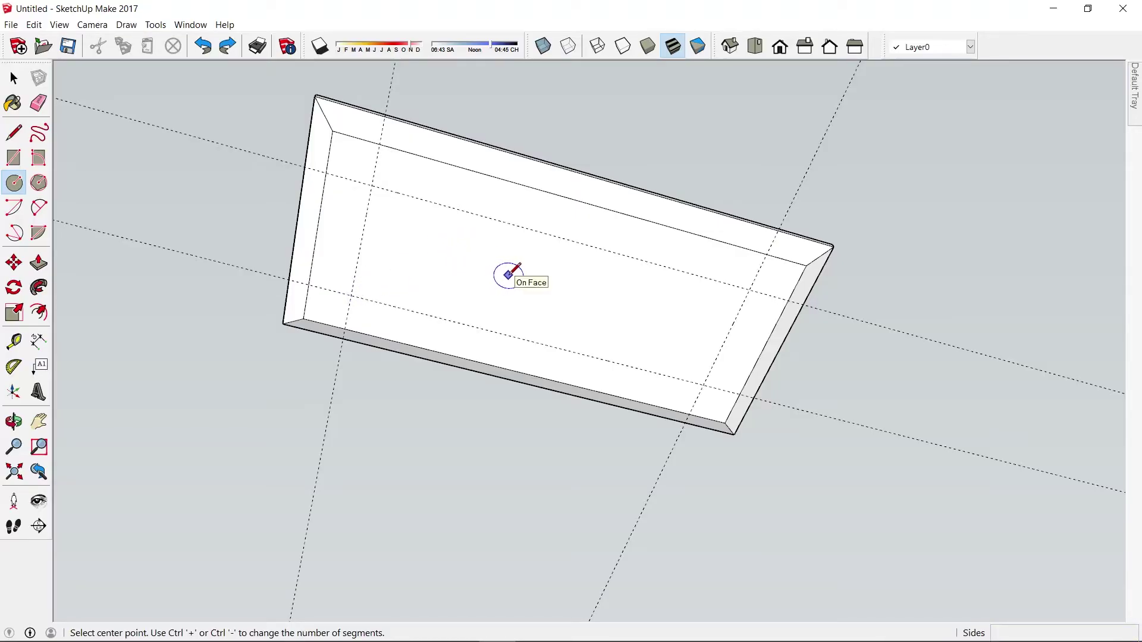
key(ctrl+z)
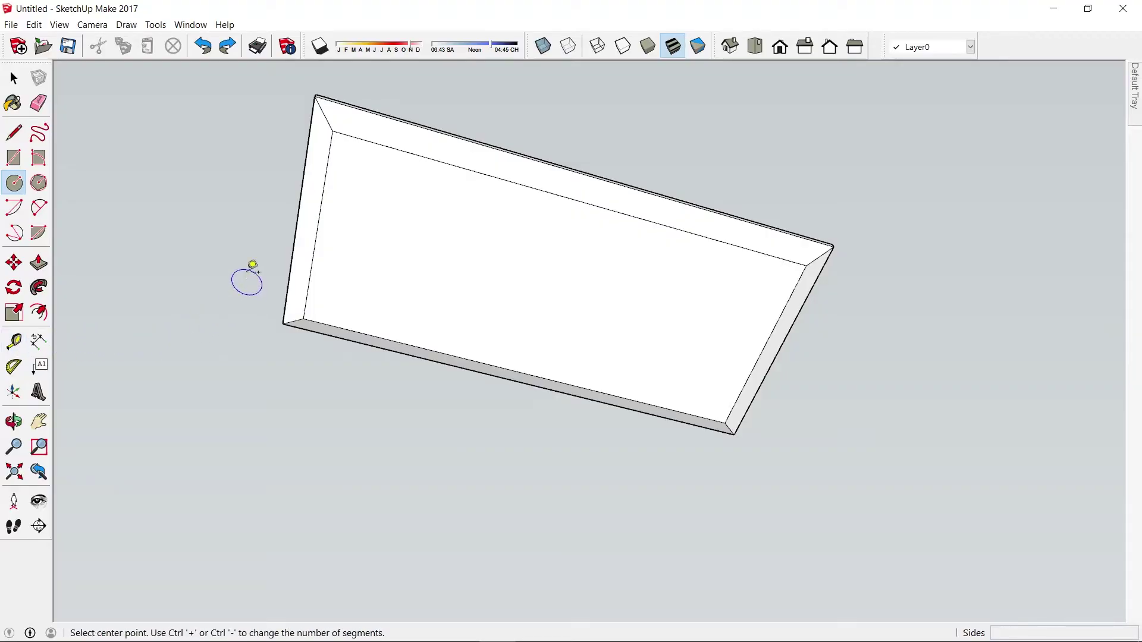
Place guides 50 mm in from the slab's left, right, top and bottom edges
key(t)
click(322, 198)
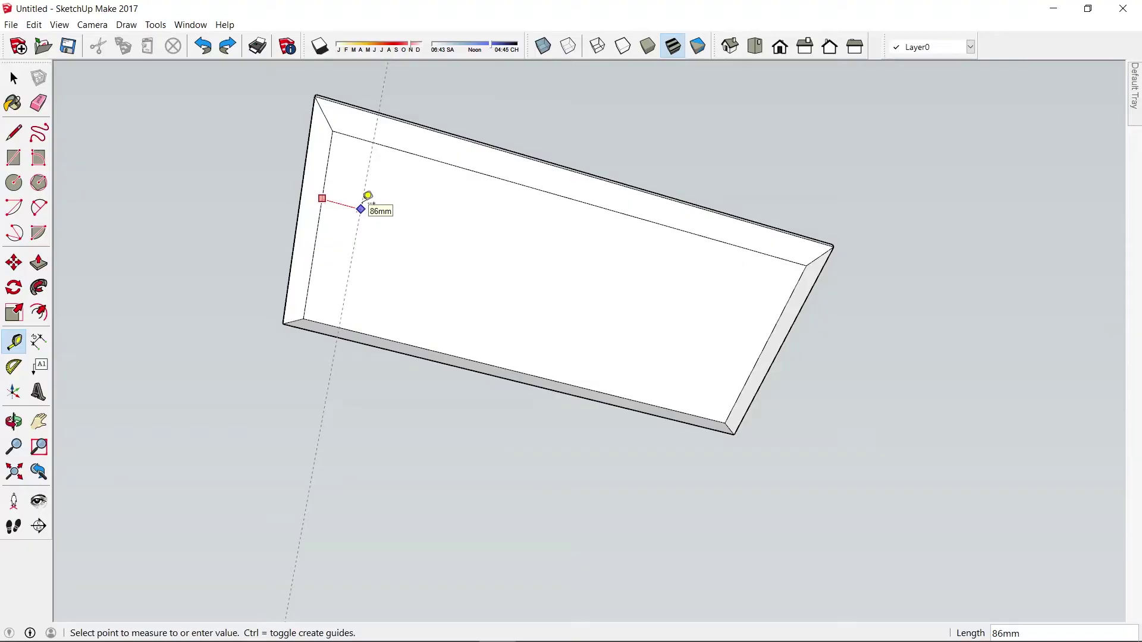
text(0)
key(Return)
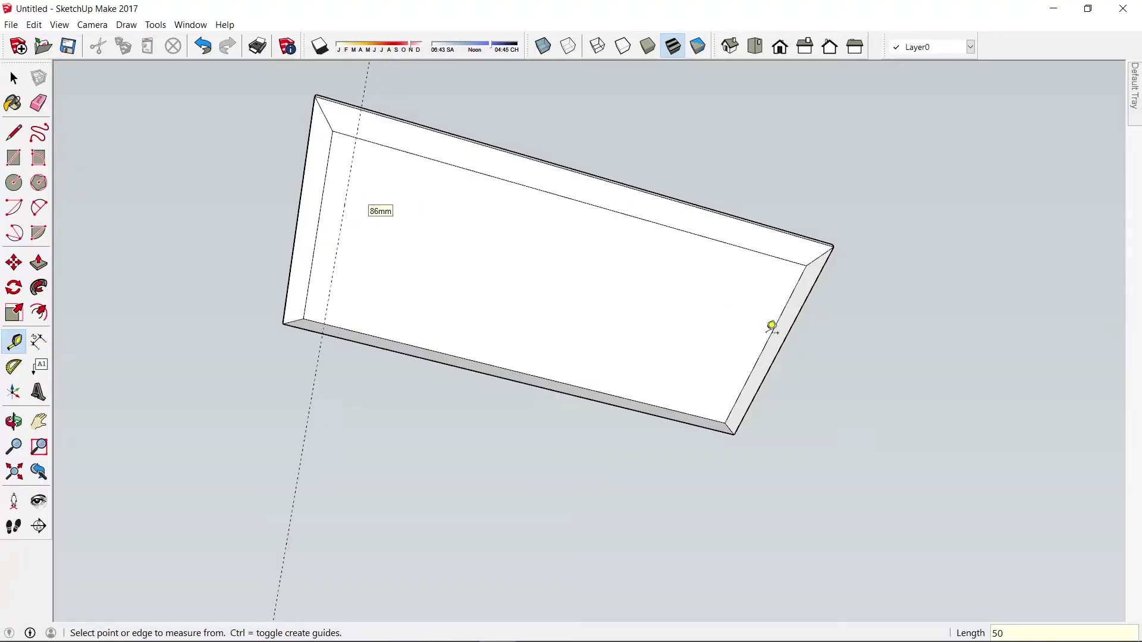
click(771, 335)
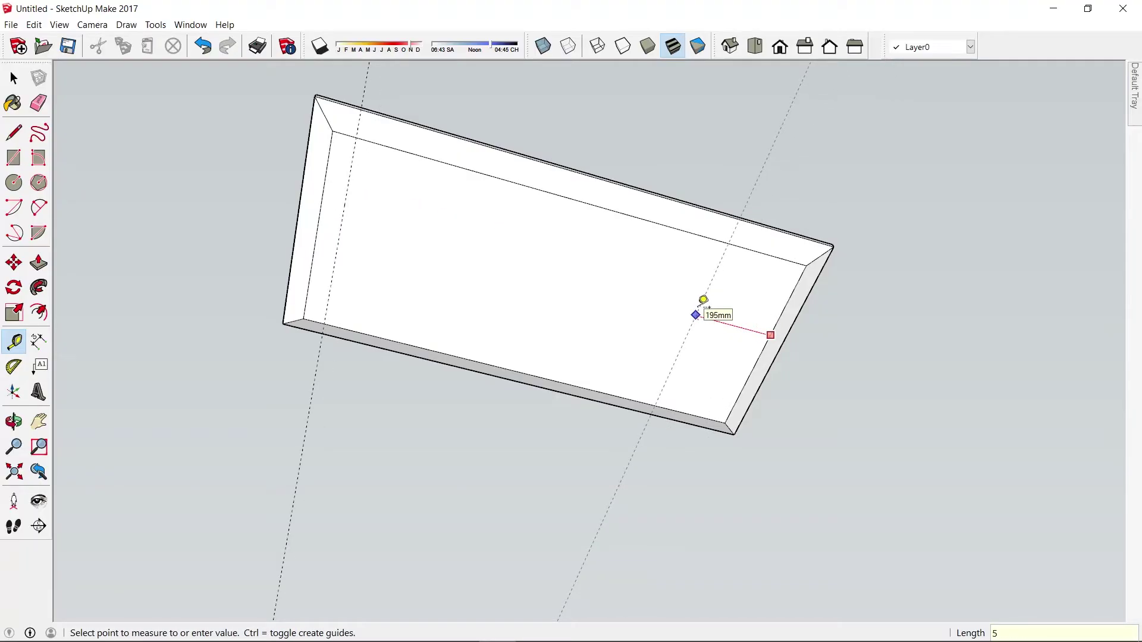
key(Return)
click(570, 198)
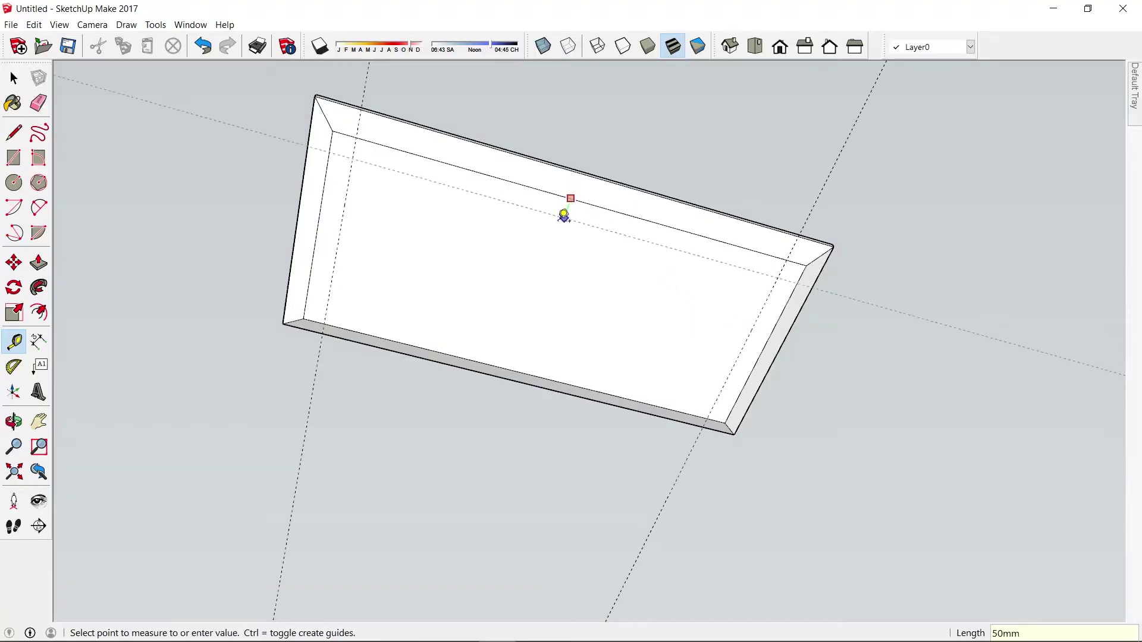
text(0)
key(Return)
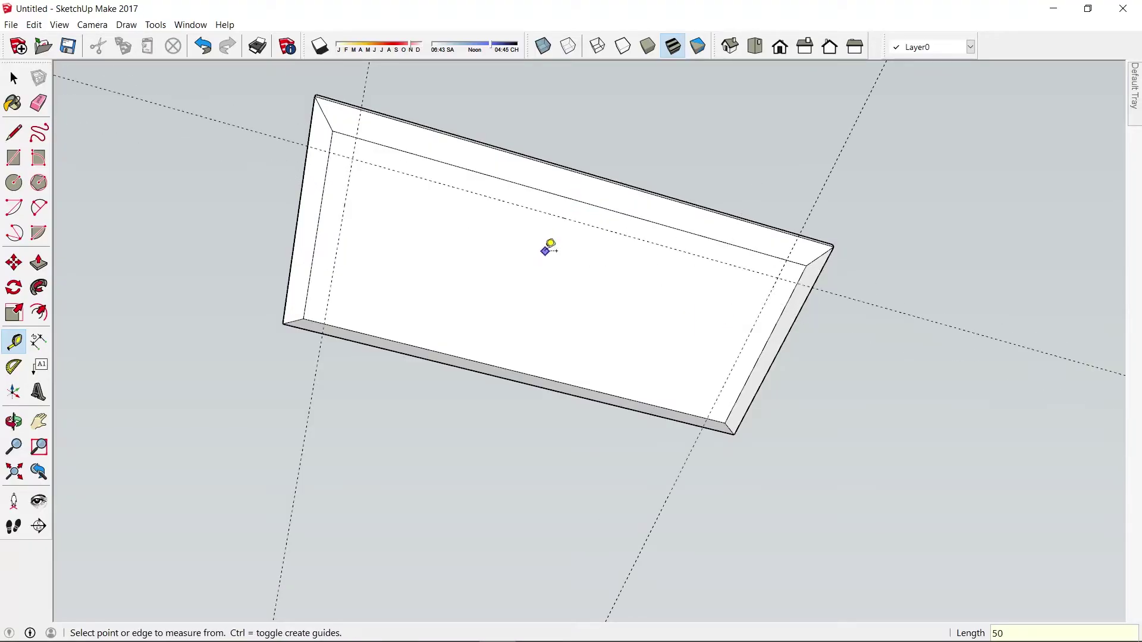
click(450, 354)
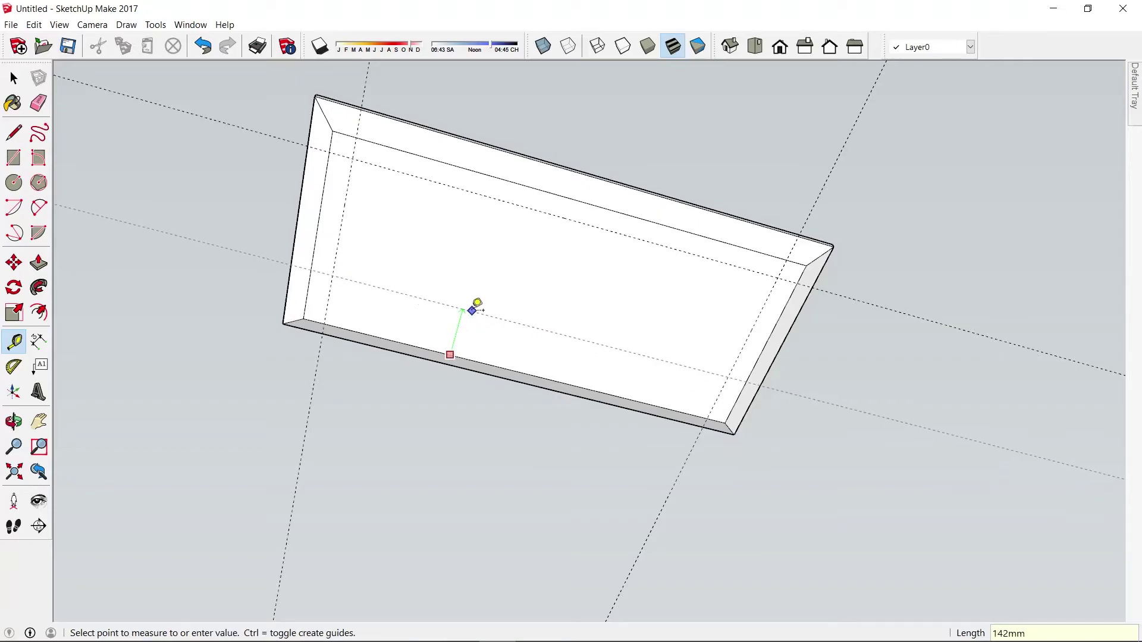
text(0)
key(Return)
key(space)
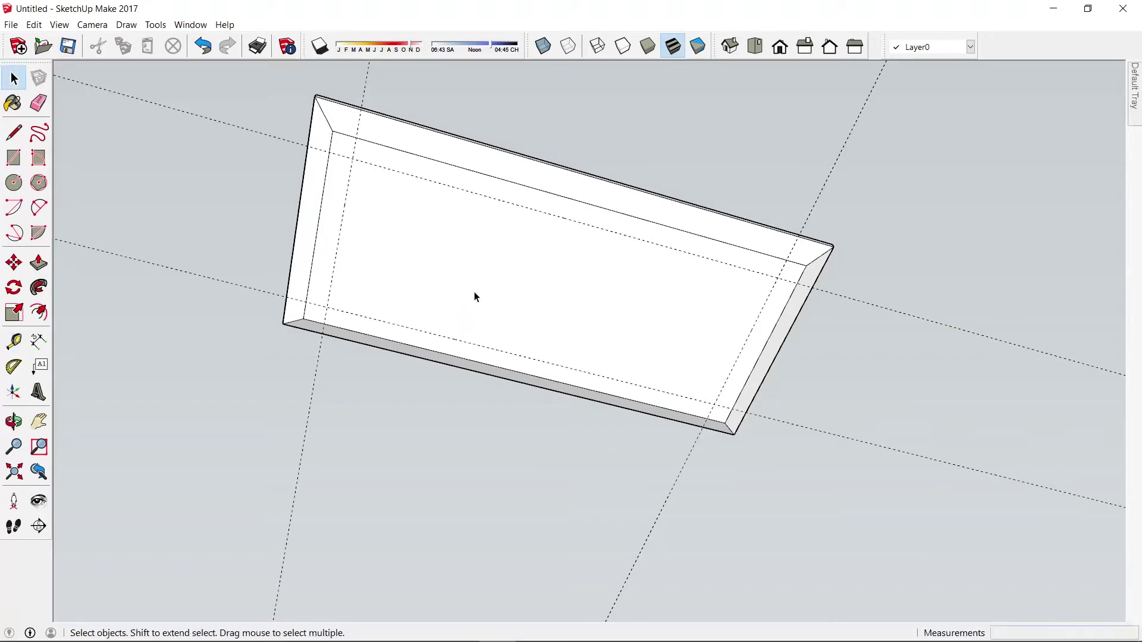
Place 25 mm-radius circles on the top-left, lower-left, right and bottom-right guide crossings
key(c)
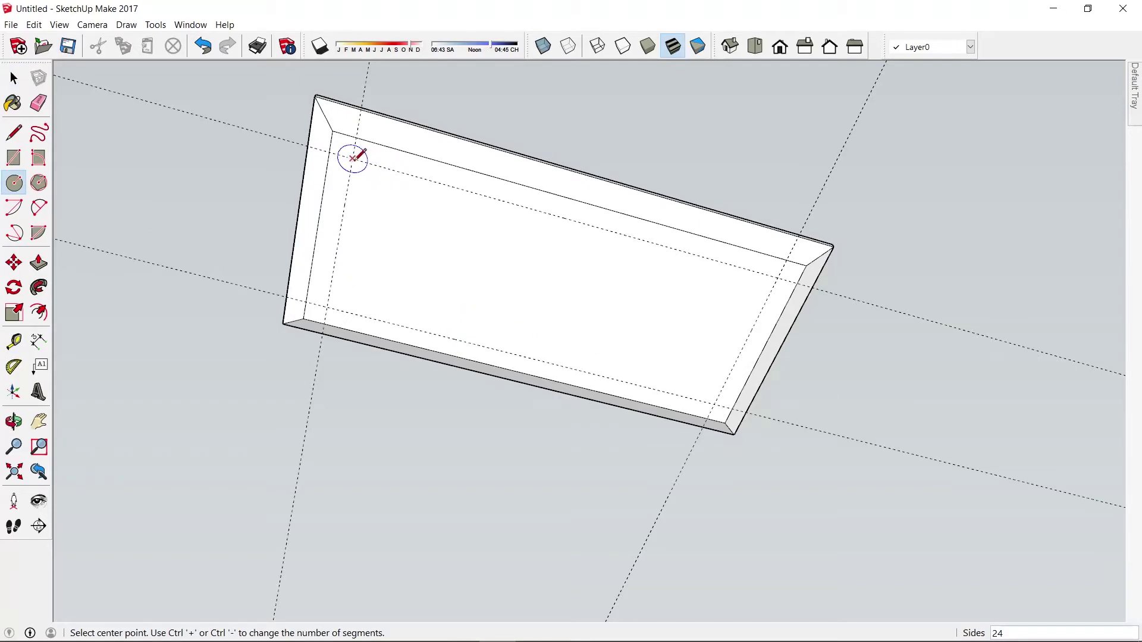
click(352, 158)
text(2)
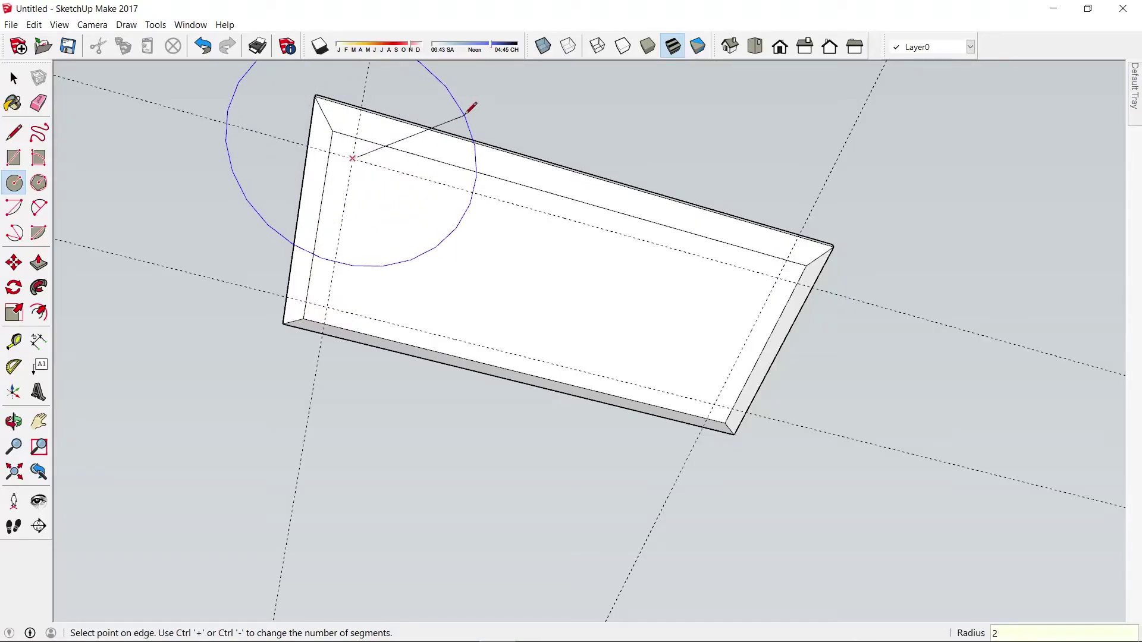
text(5)
key(Return)
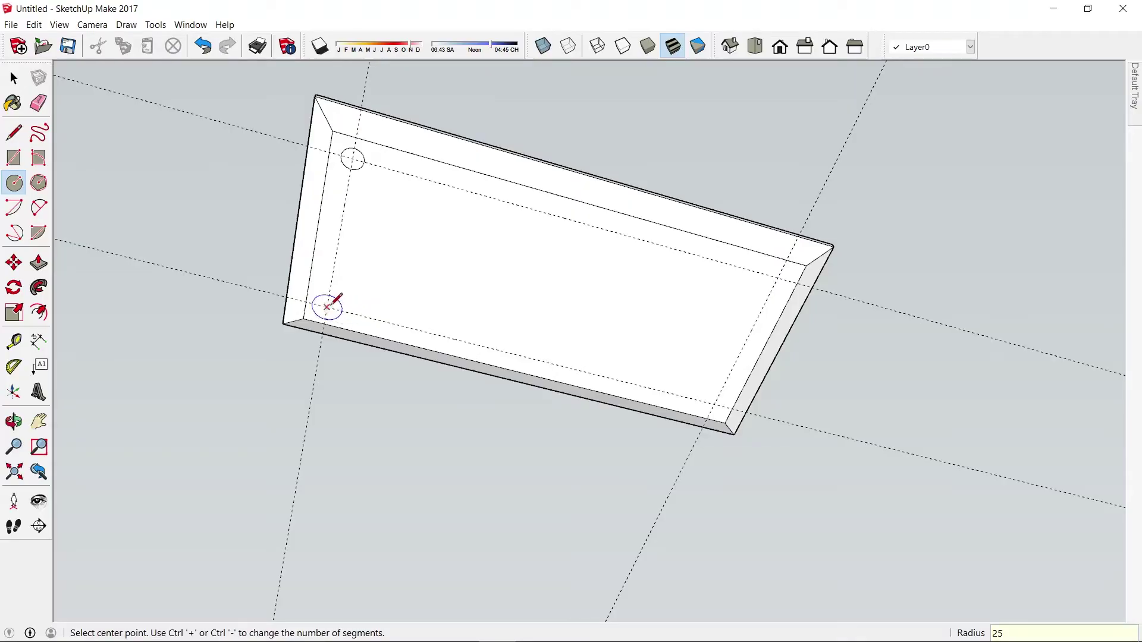
click(326, 307)
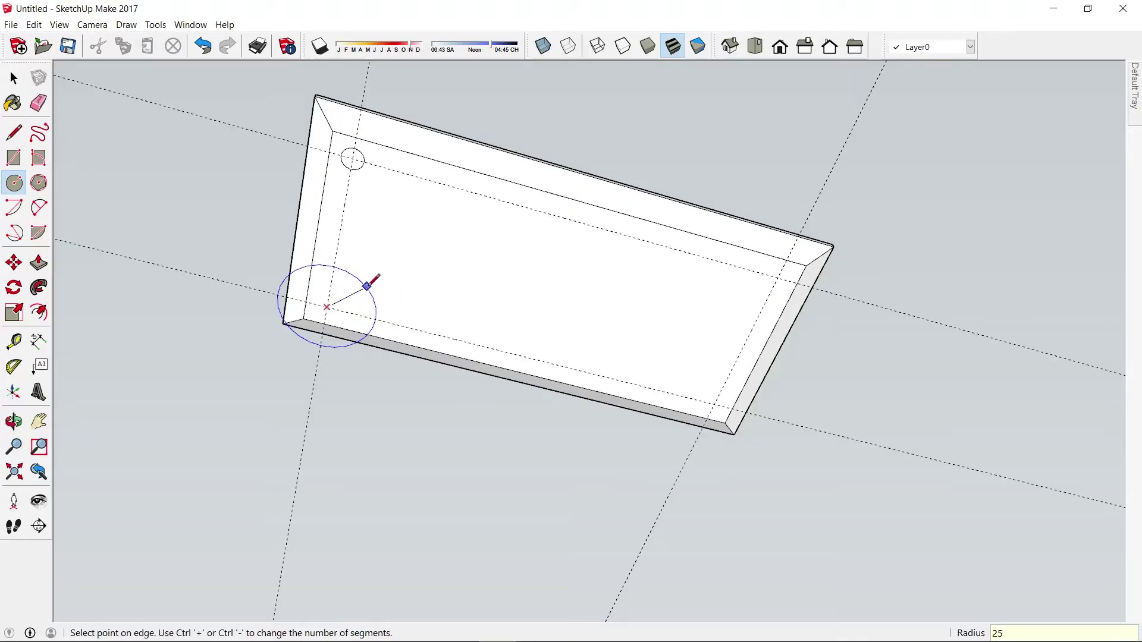
text(5)
key(Return)
click(777, 277)
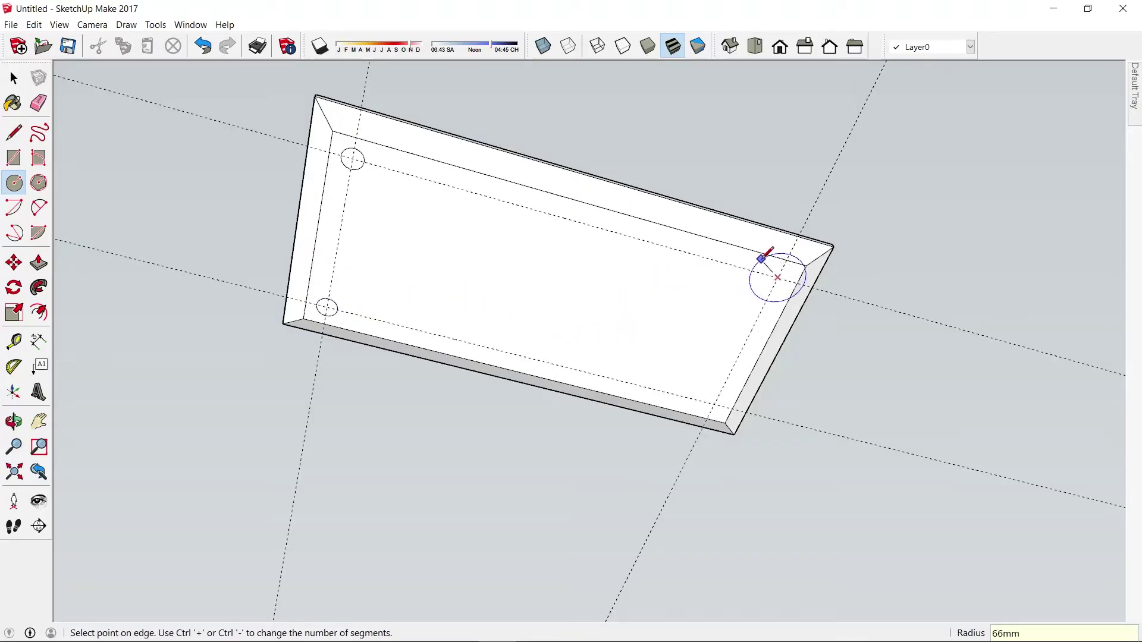
text(5)
key(Return)
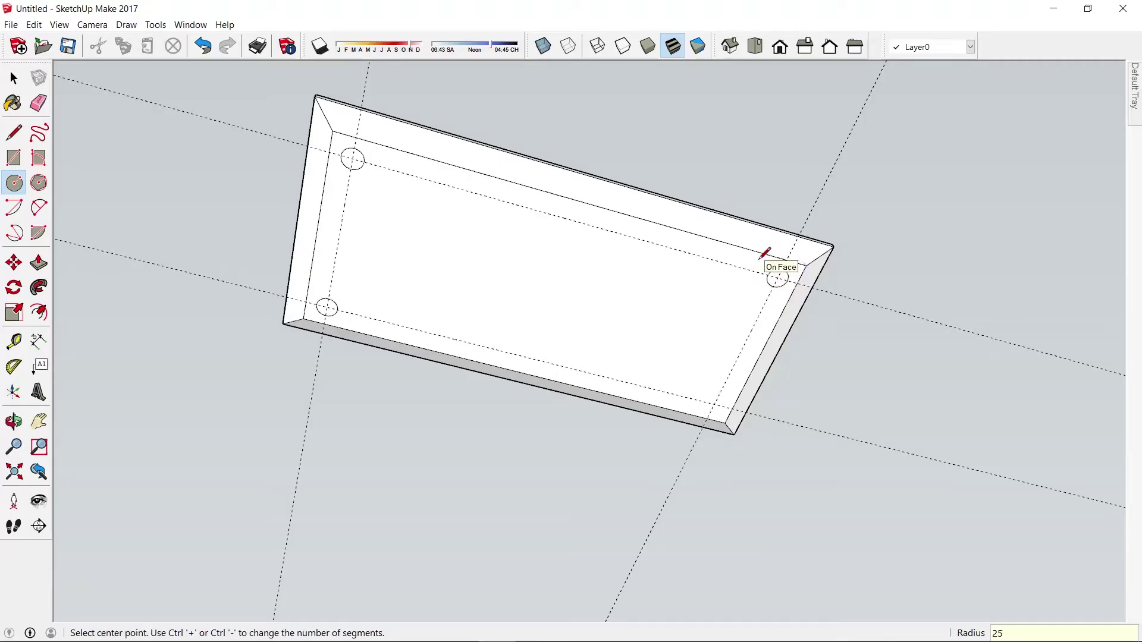
click(714, 403)
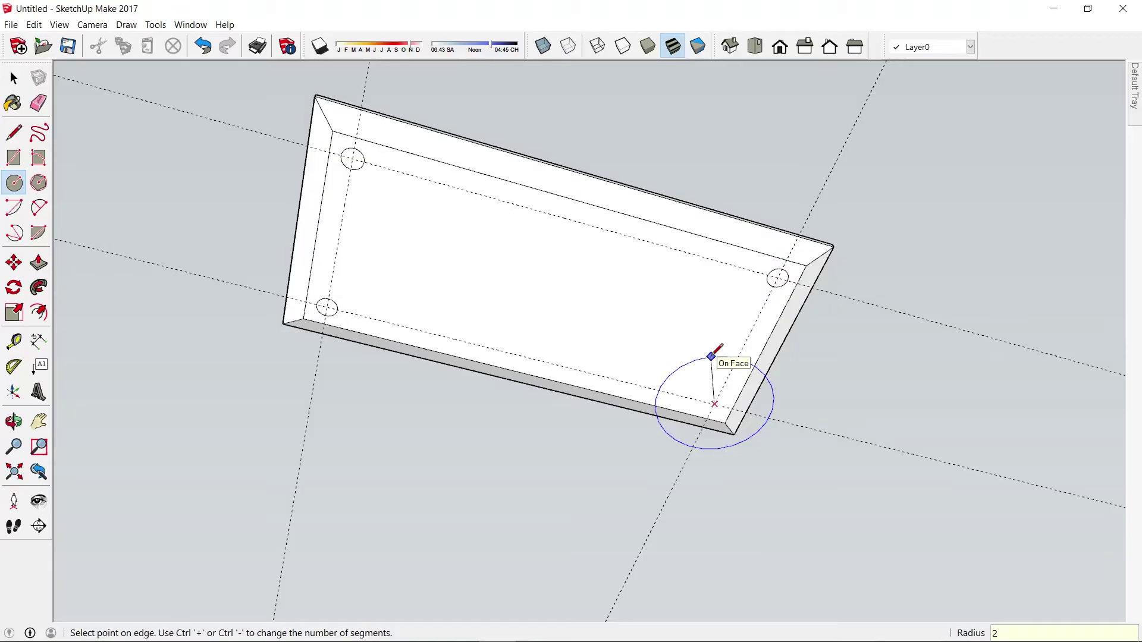
text(5)
key(Return)
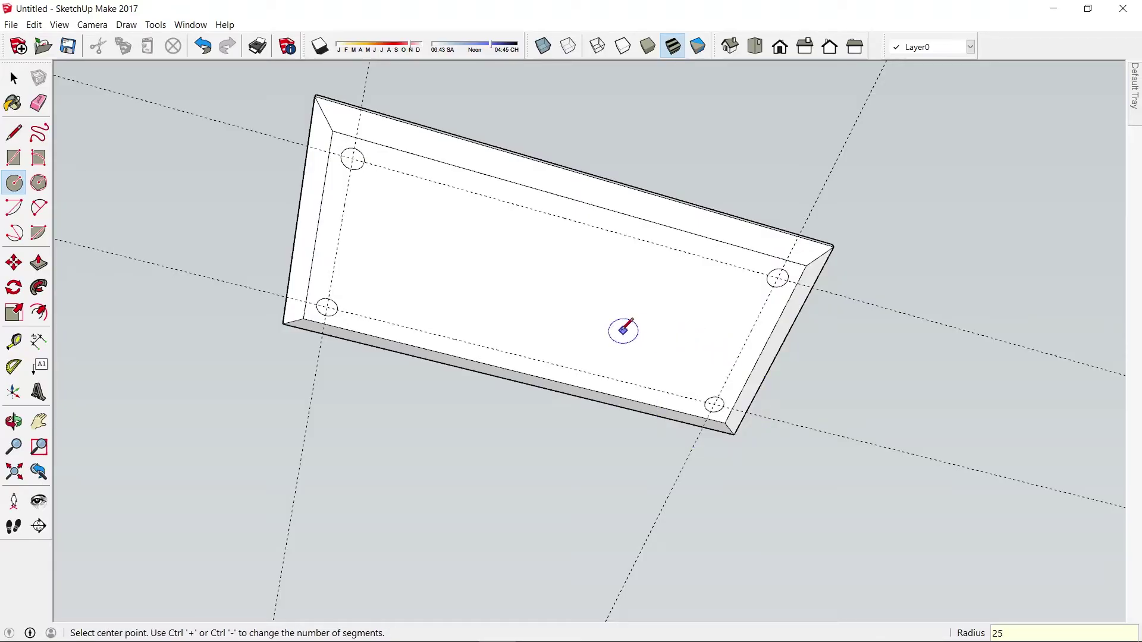
Erase one guide line, then remove all remaining guides with Edit > Delete Guides
key(space)
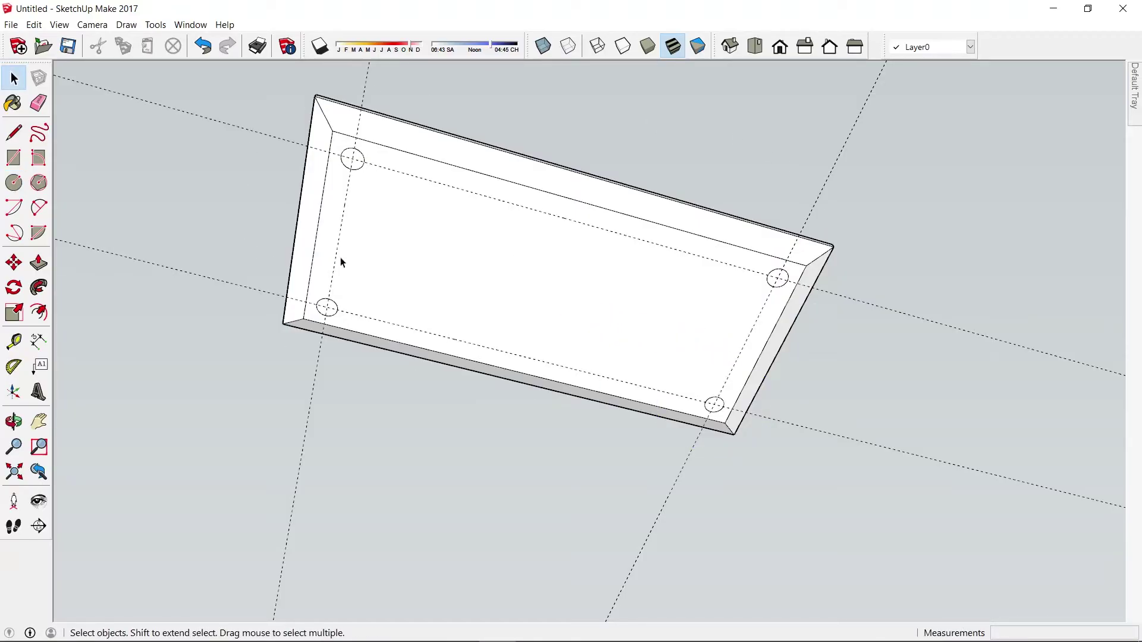
drag(901, 271, 922, 355)
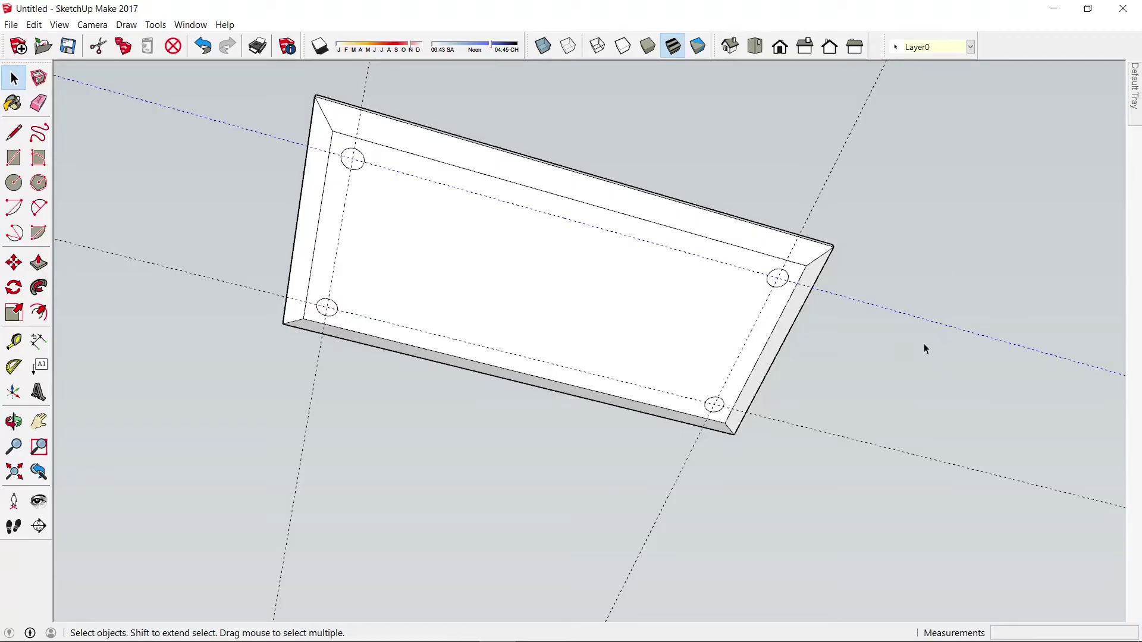
key(Delete)
click(34, 25)
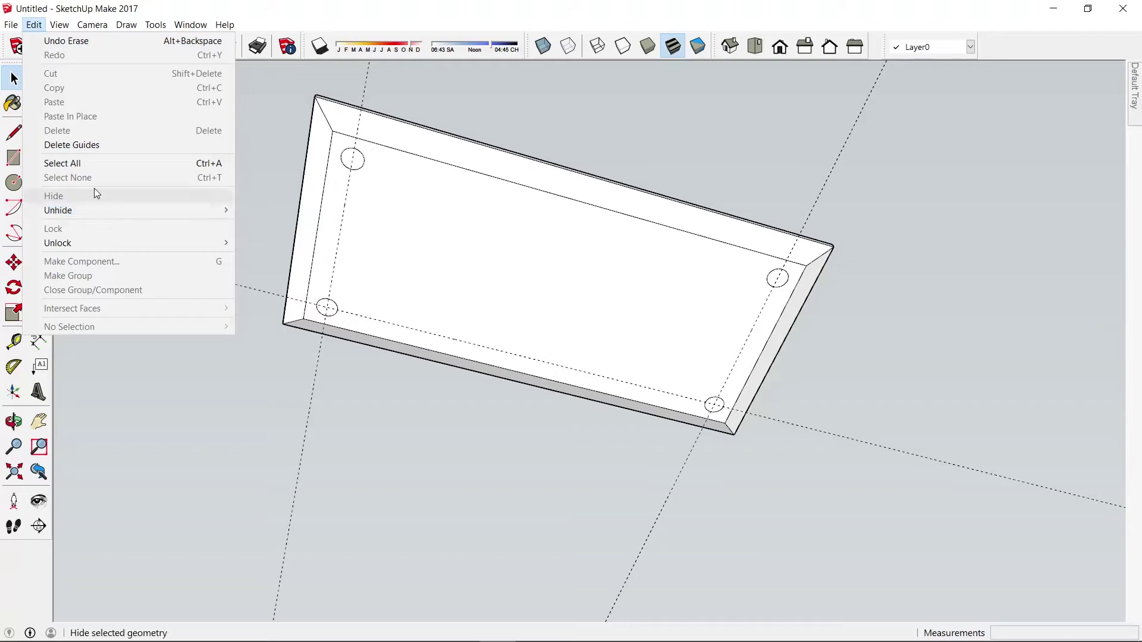
click(94, 144)
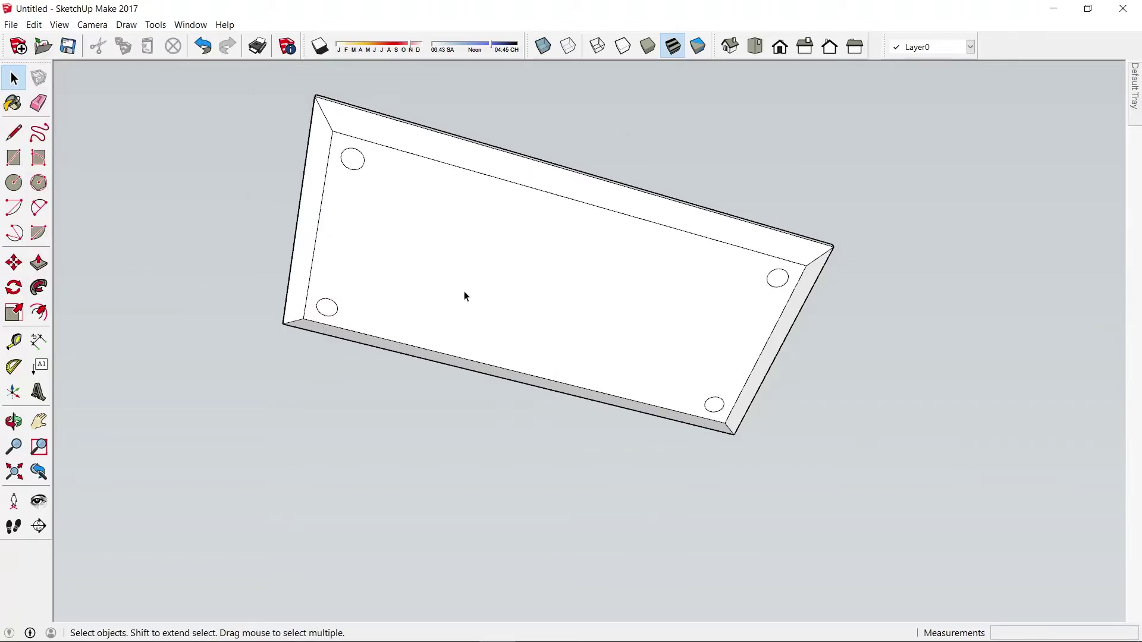
Push/pull the top-left circle 710 mm into a leg, then repeat that length on the other three circles
key(p)
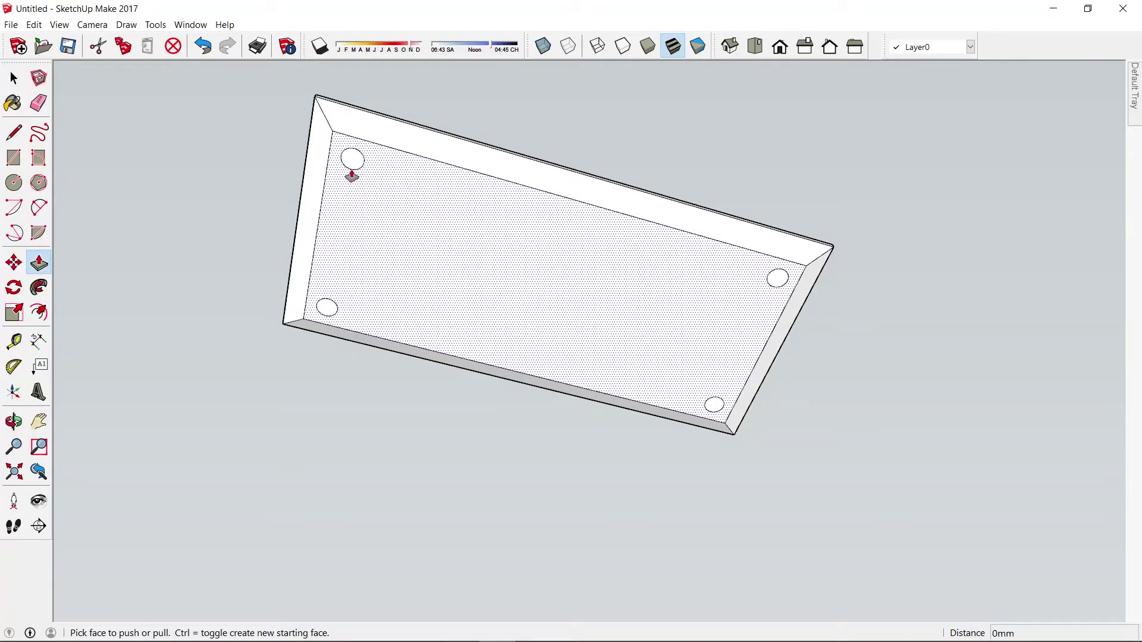
drag(351, 158, 247, 317)
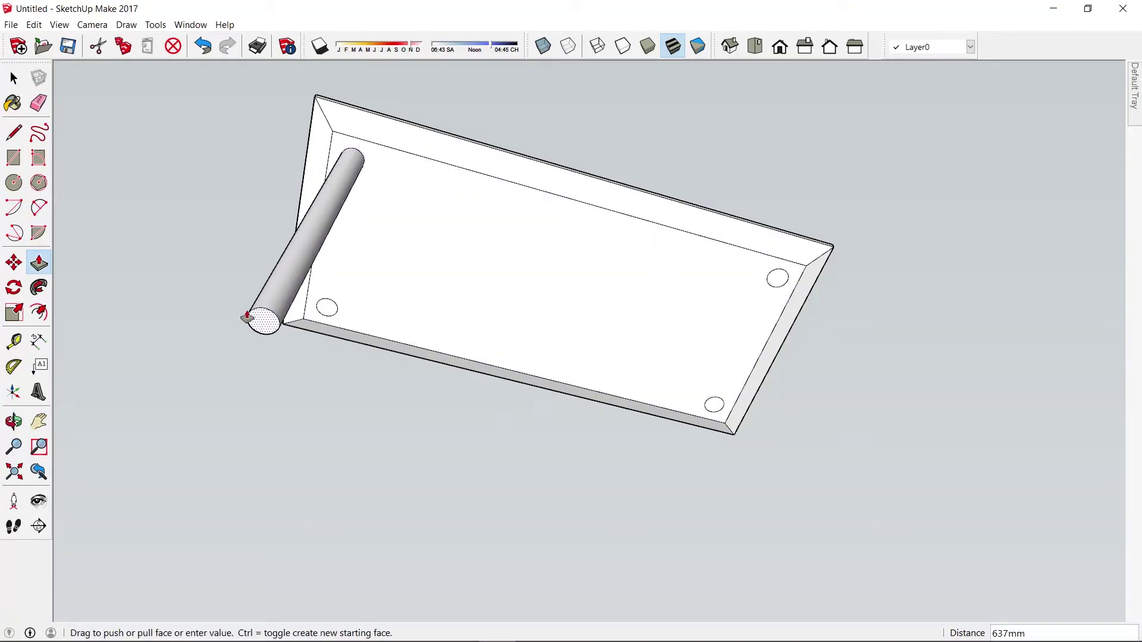
text(71)
text(0)
key(Return)
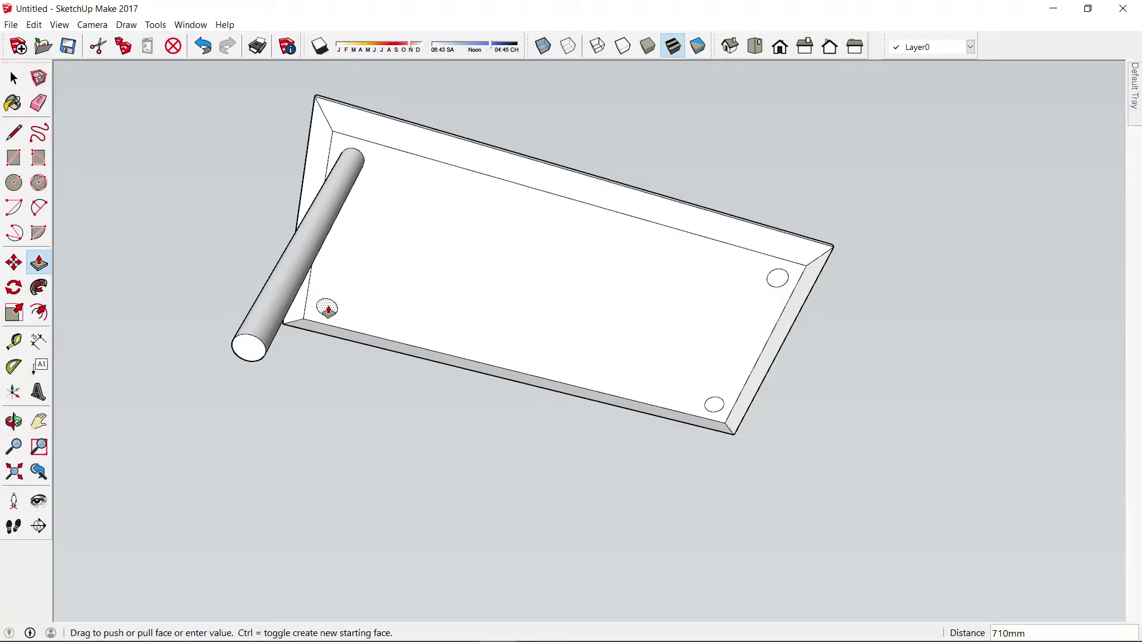
double_click(328, 309)
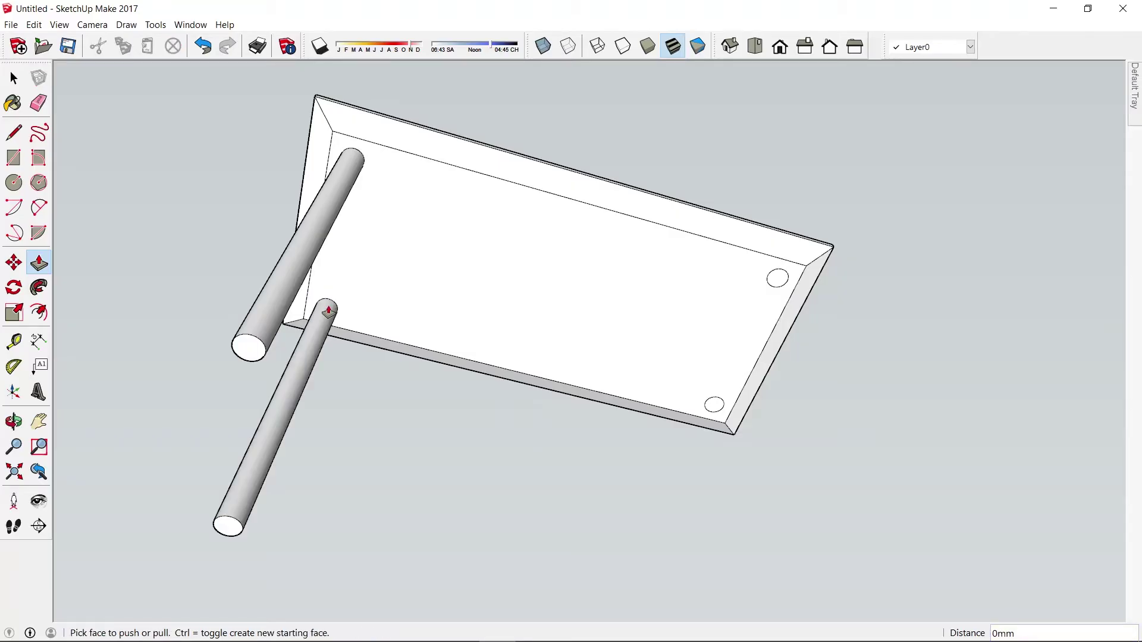
double_click(778, 280)
double_click(715, 406)
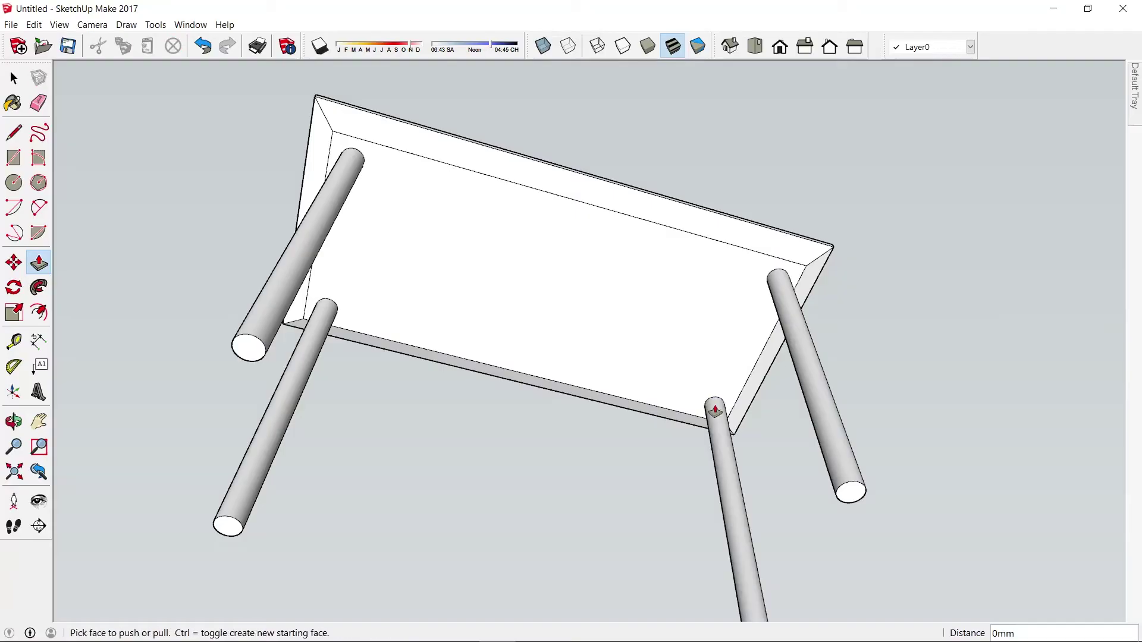
scroll(464, 390, down, 2)
scroll(497, 392, down, 2)
Orbit to an eye-level view of the legs and select the front leg's bottom rim
scroll(497, 392, down, 1)
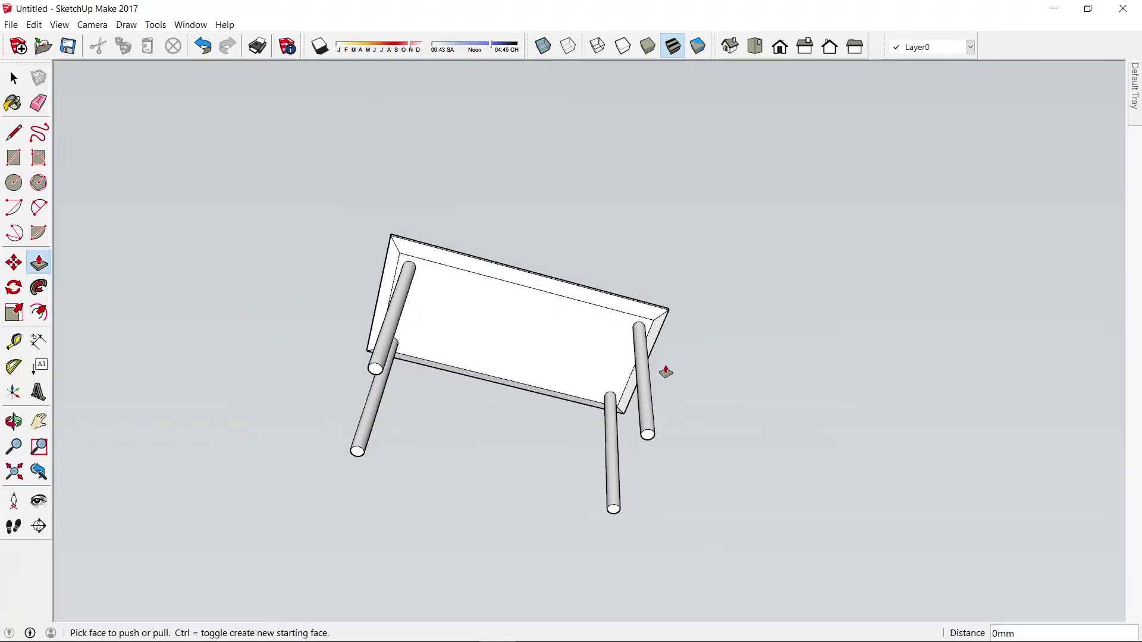
middle_drag(666, 372, 557, 364)
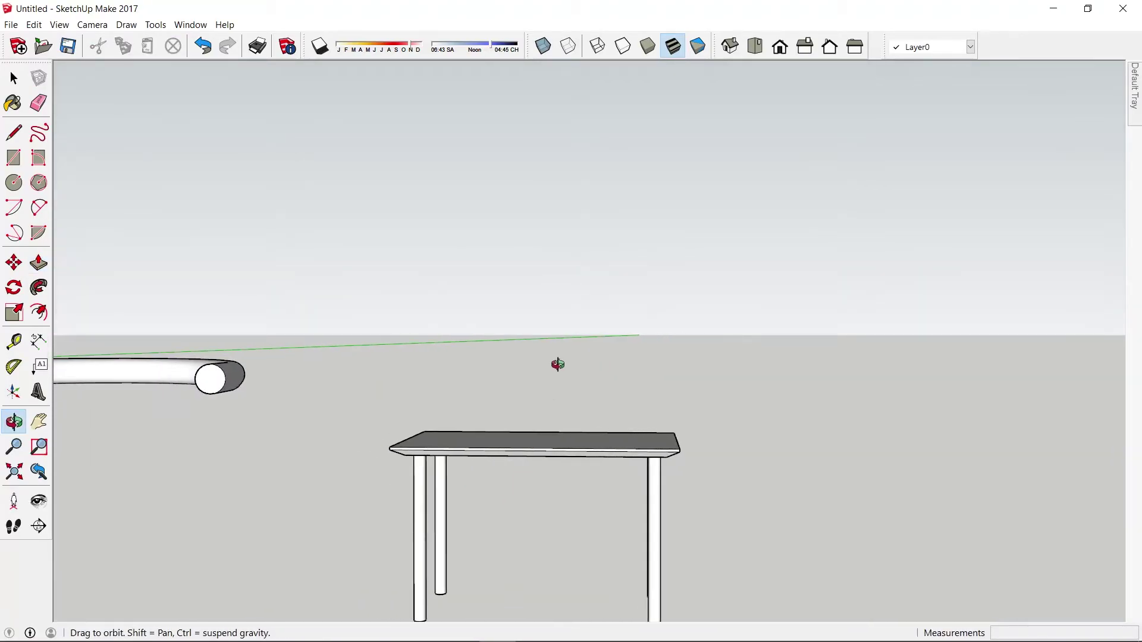
mouse_move(558, 364)
mouse_down()
mouse_move(535, 449)
mouse_move(535, 426)
mouse_move(472, 459)
mouse_move(449, 541)
mouse_move(517, 477)
mouse_move(474, 476)
mouse_up()
scroll(474, 477, up, 3)
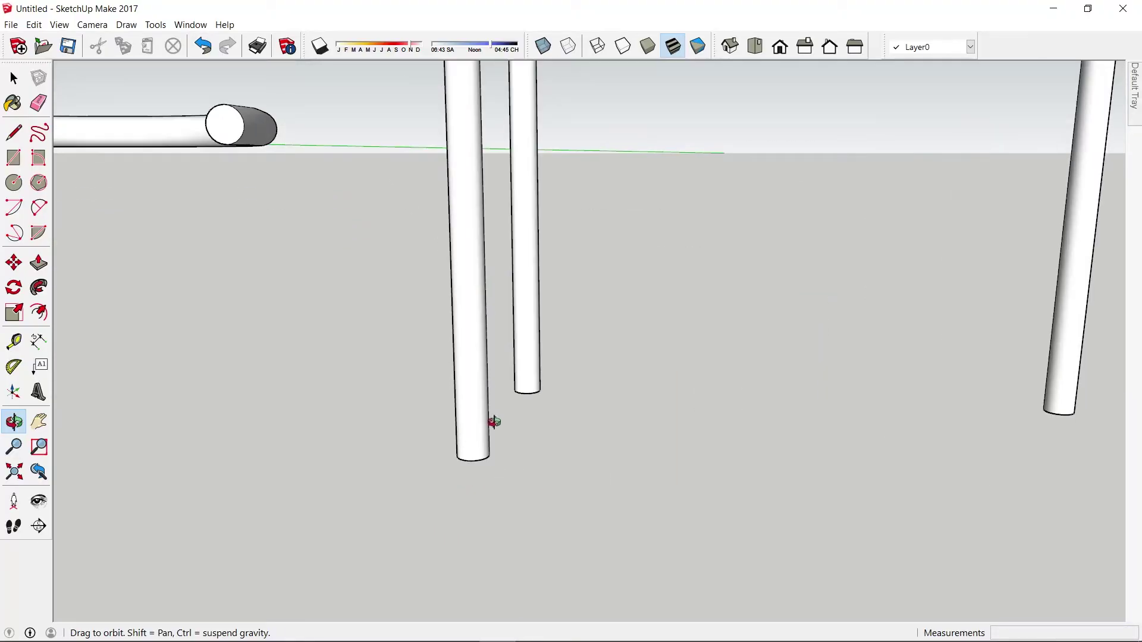
key(space)
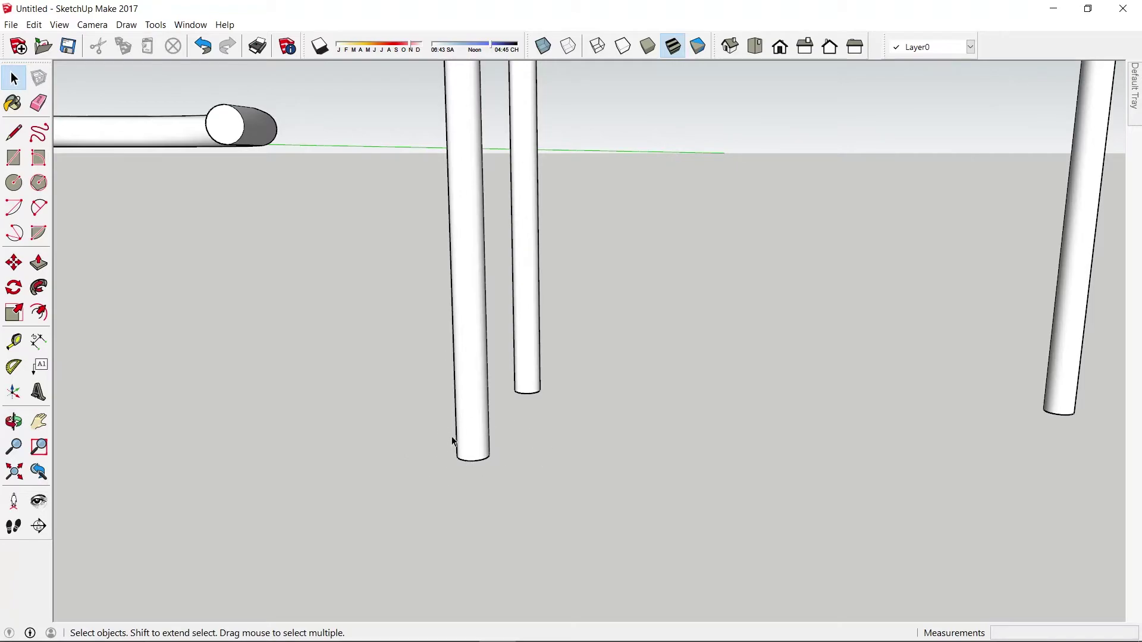
drag(500, 478, 509, 482)
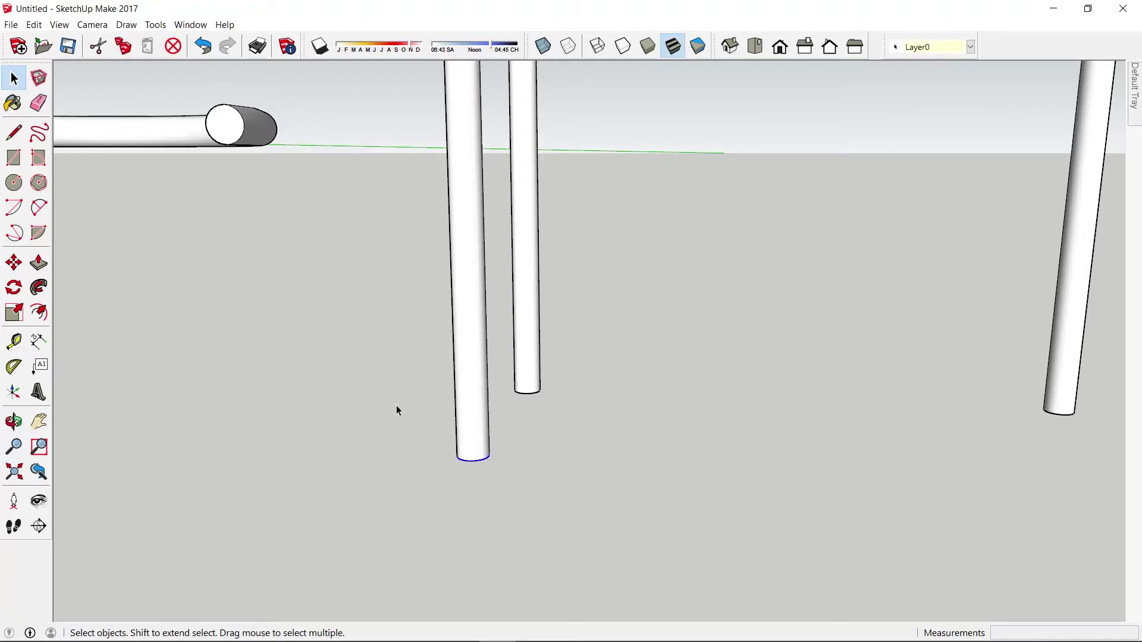
Scale the front leg's bottom rim down to 0,5 so the leg tapers
click(14, 312)
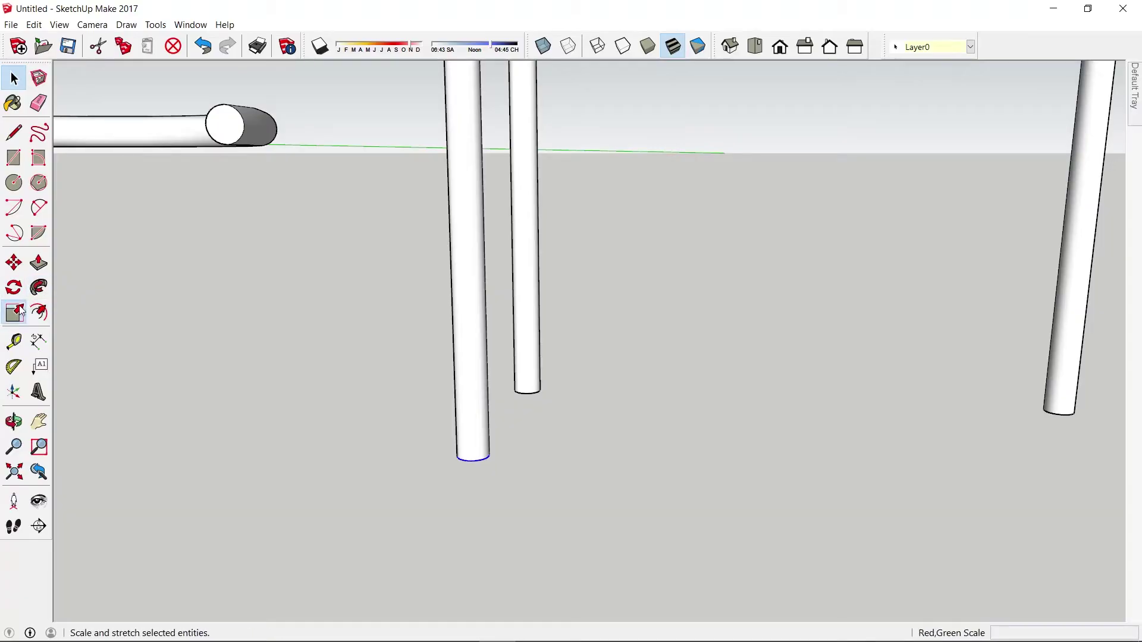
scroll(478, 496, up, 3)
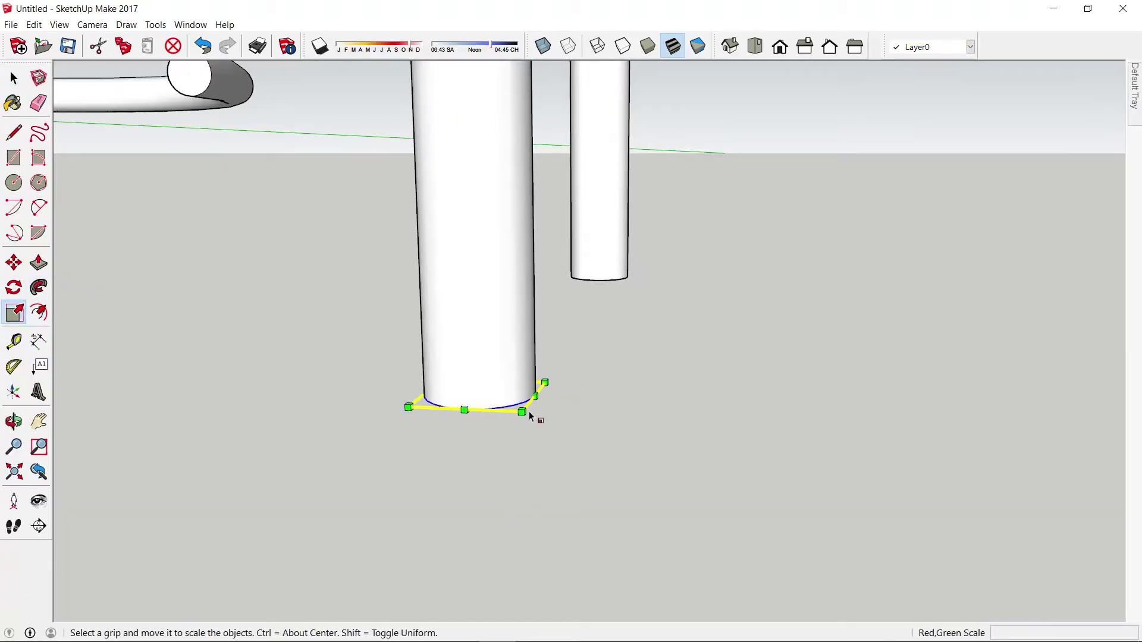
drag(530, 415, 509, 407)
mouse_move(504, 404)
mouse_down()
mouse_move(485, 394)
mouse_move(875, 561)
mouse_move(893, 637)
mouse_move(966, 494)
mouse_move(1001, 627)
mouse_move(535, 492)
mouse_move(487, 447)
mouse_up()
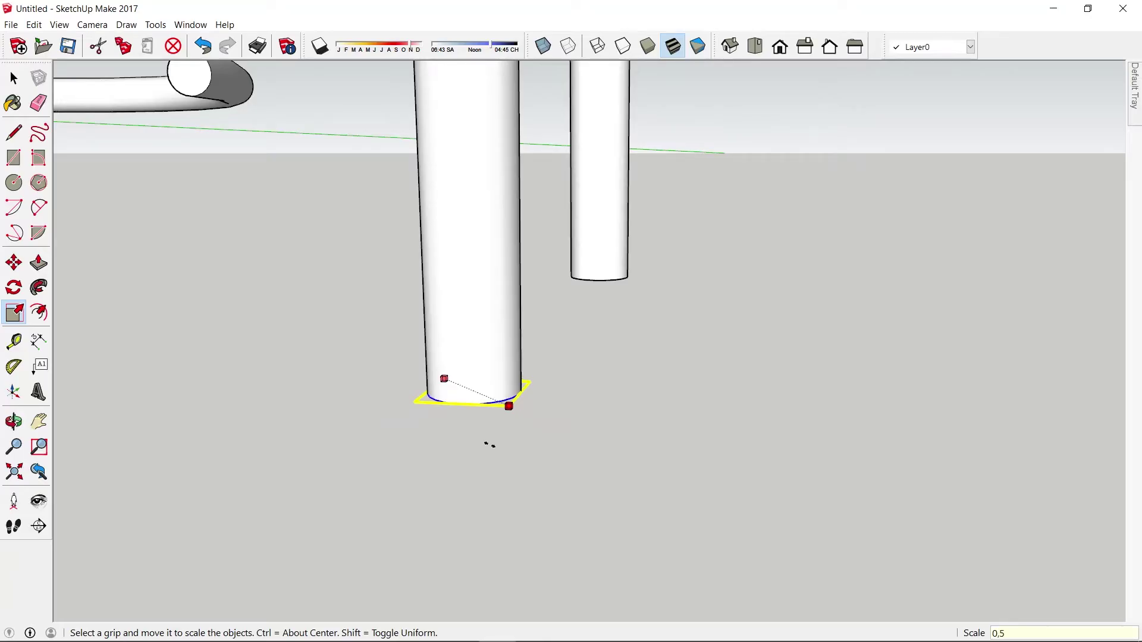
drag(489, 445, 520, 464)
scroll(521, 464, down, 3)
scroll(543, 441, down, 3)
key(space)
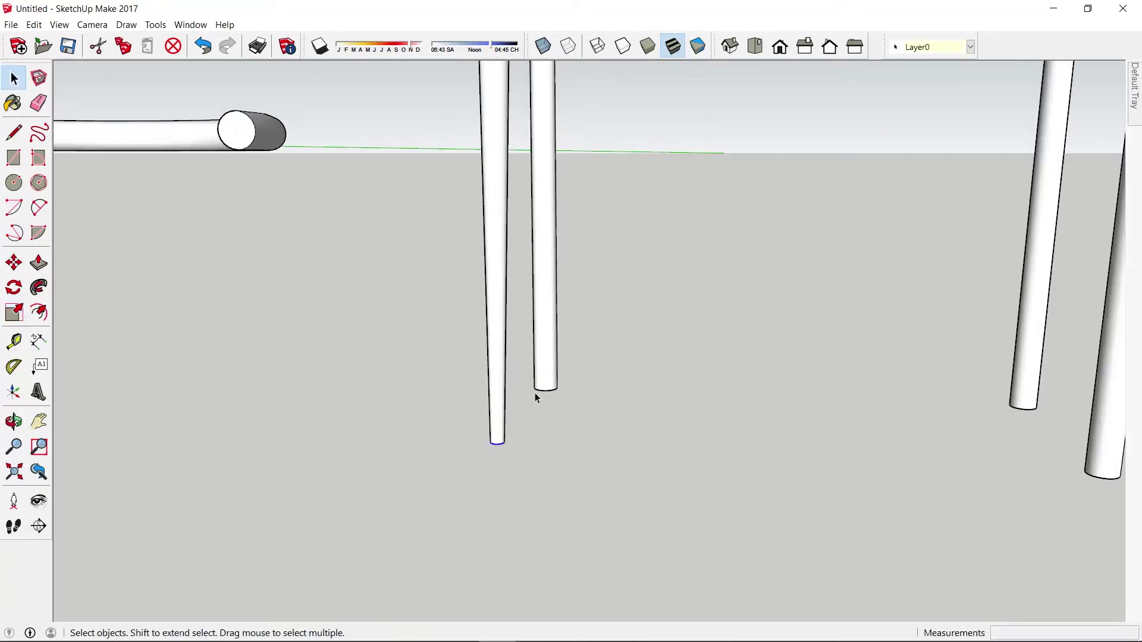
Select the middle leg's bottom rim and scale it down to narrow its foot
drag(543, 387, 598, 420)
key(s)
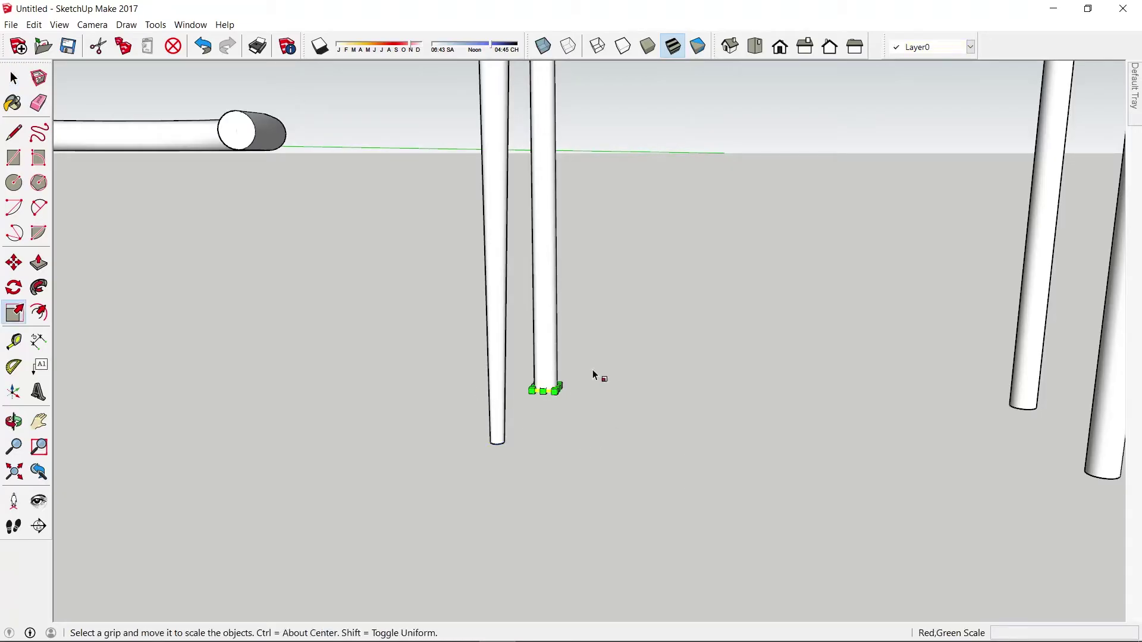
click(557, 390)
text(0,5)
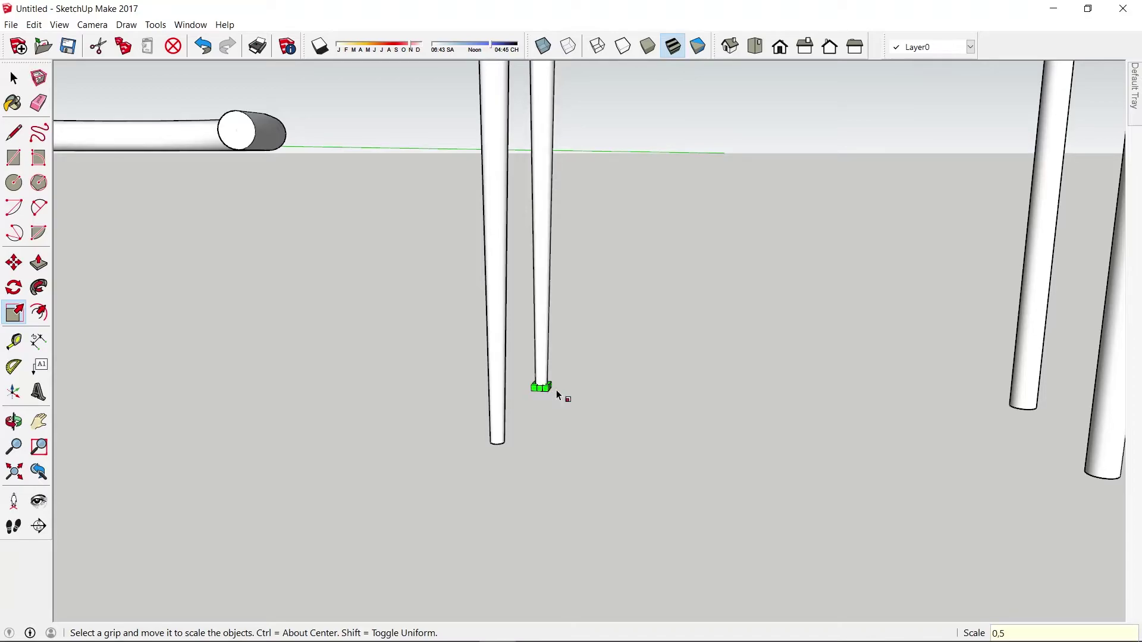
key(Return)
key(space)
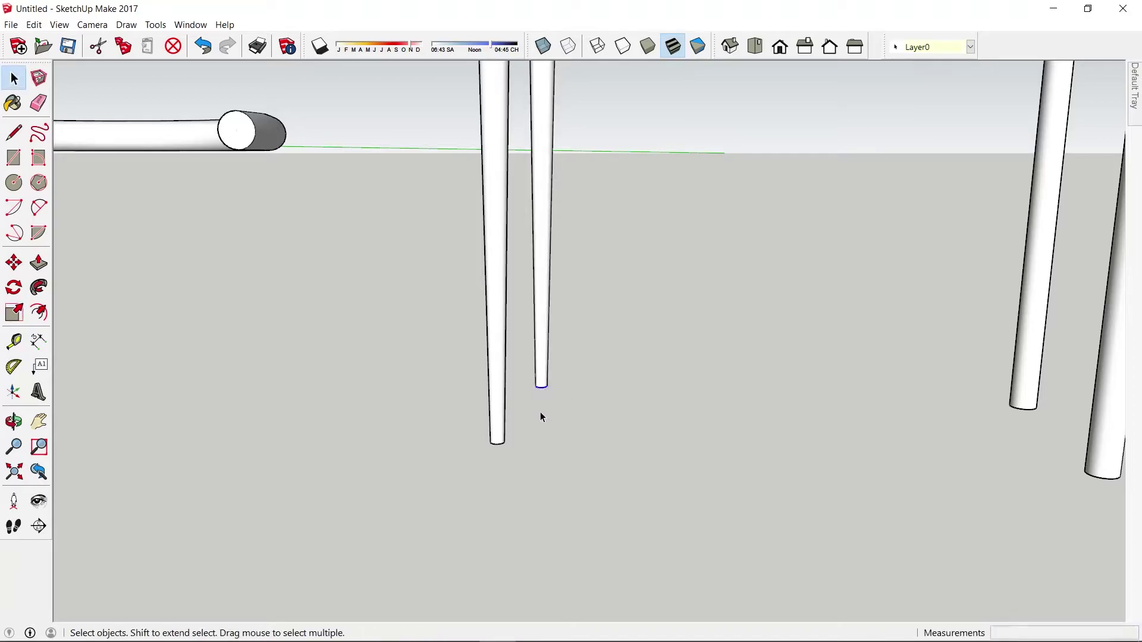
scroll(746, 451, down, 5)
scroll(821, 441, up, 3)
scroll(821, 441, up, 1)
mouse_move(772, 439)
middle_down()
mouse_move(978, 423)
mouse_move(966, 434)
middle_up()
Scale the front-right leg's bottom rim by 0,5
drag(956, 421, 1023, 465)
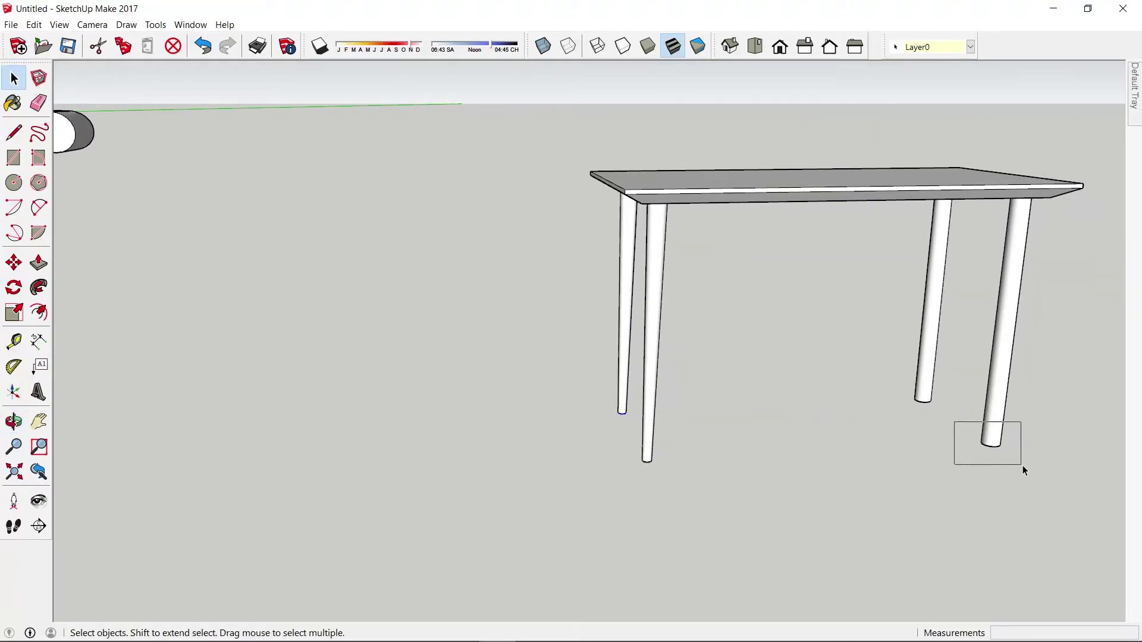
key(s)
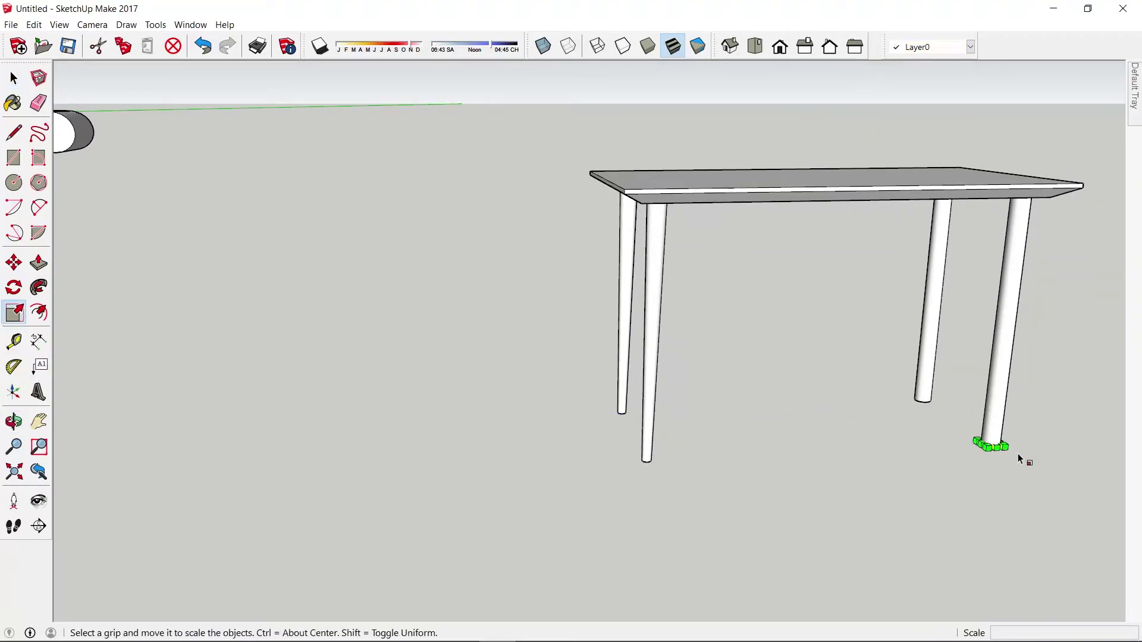
drag(1004, 446, 983, 442)
text(0,)
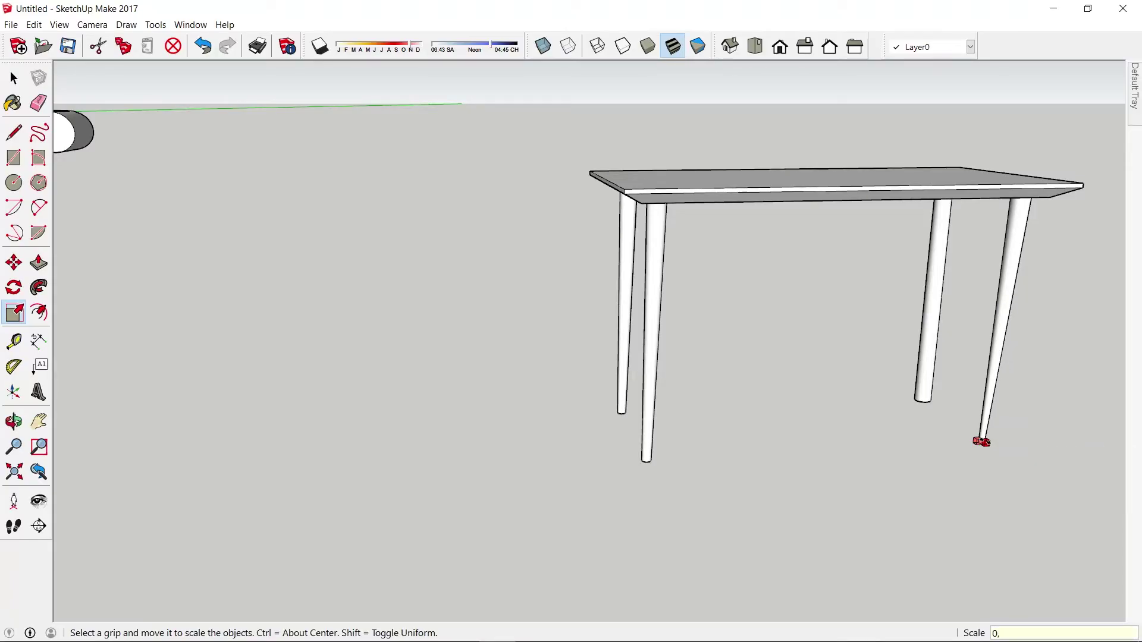
text(5)
key(Return)
key(space)
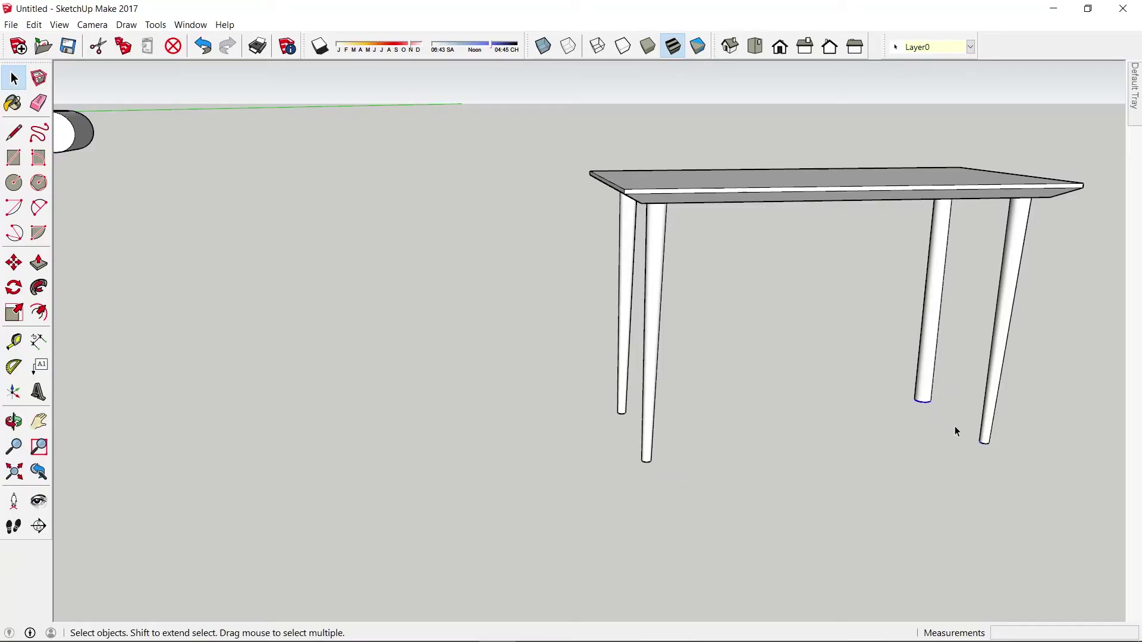
Cancel a collapsed scale of the back-right leg bottom and orbit to a front view
key(s)
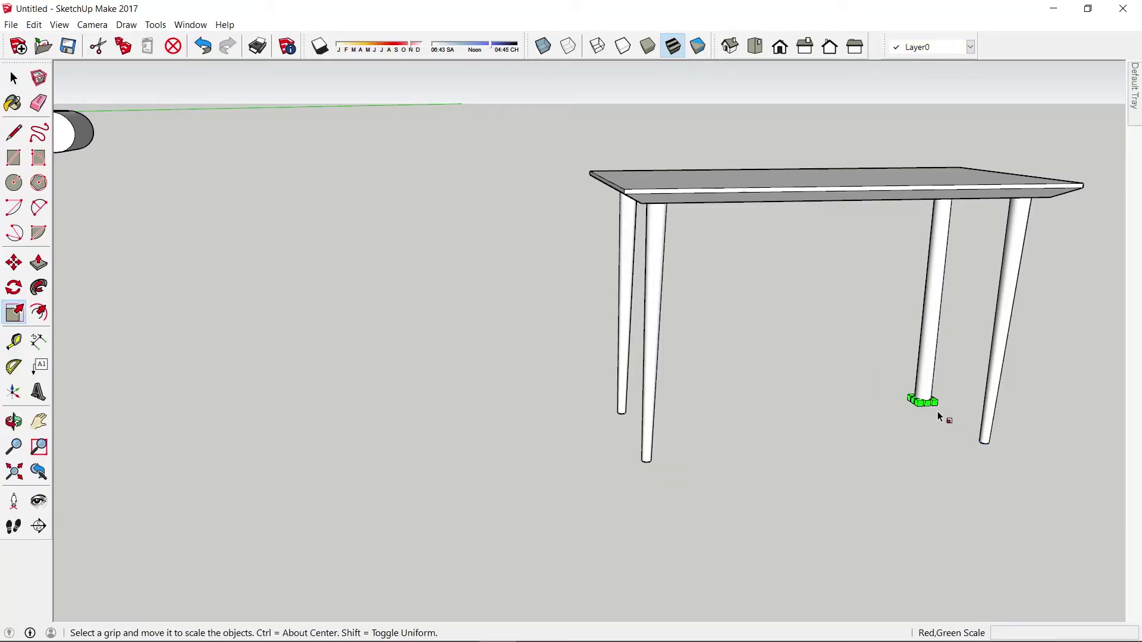
drag(933, 403, 905, 397)
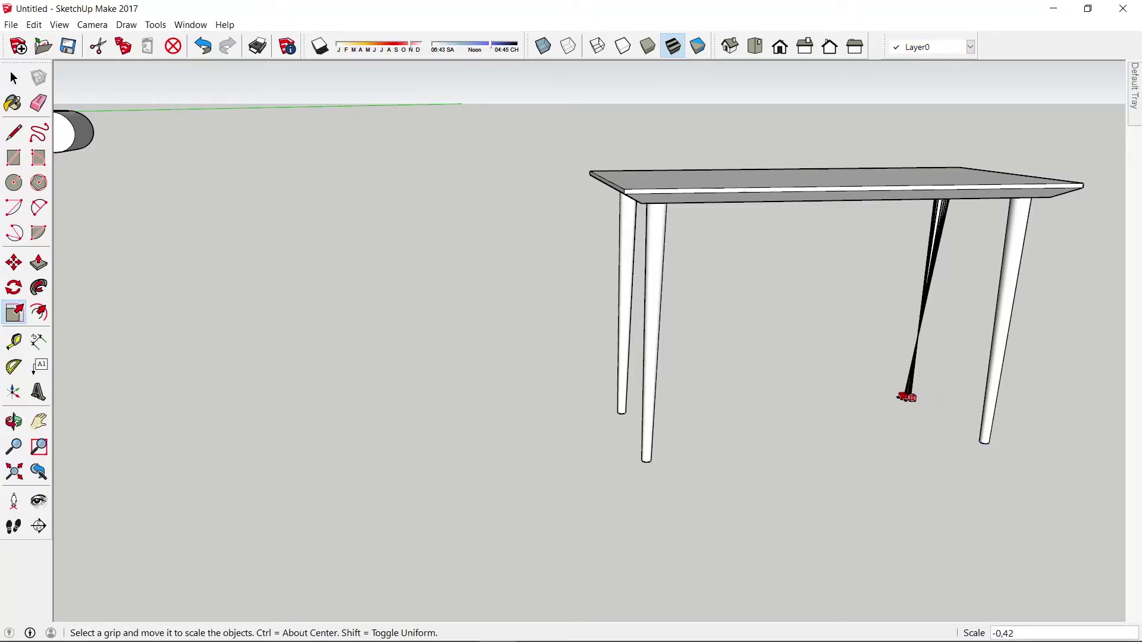
key(Escape)
key(space)
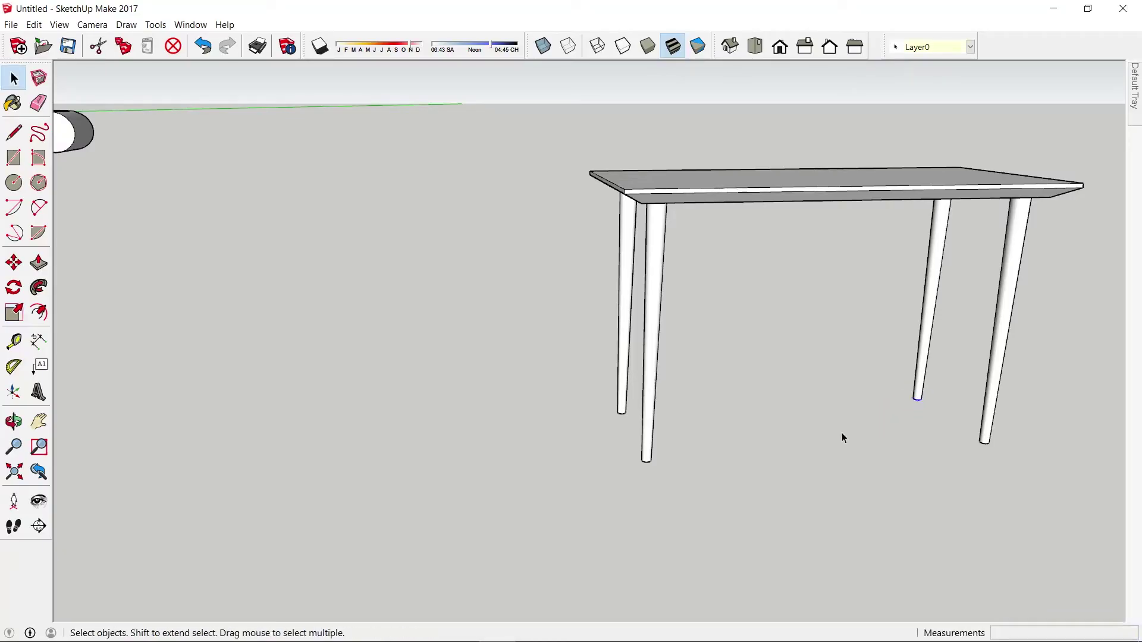
middle_drag(744, 415, 743, 429)
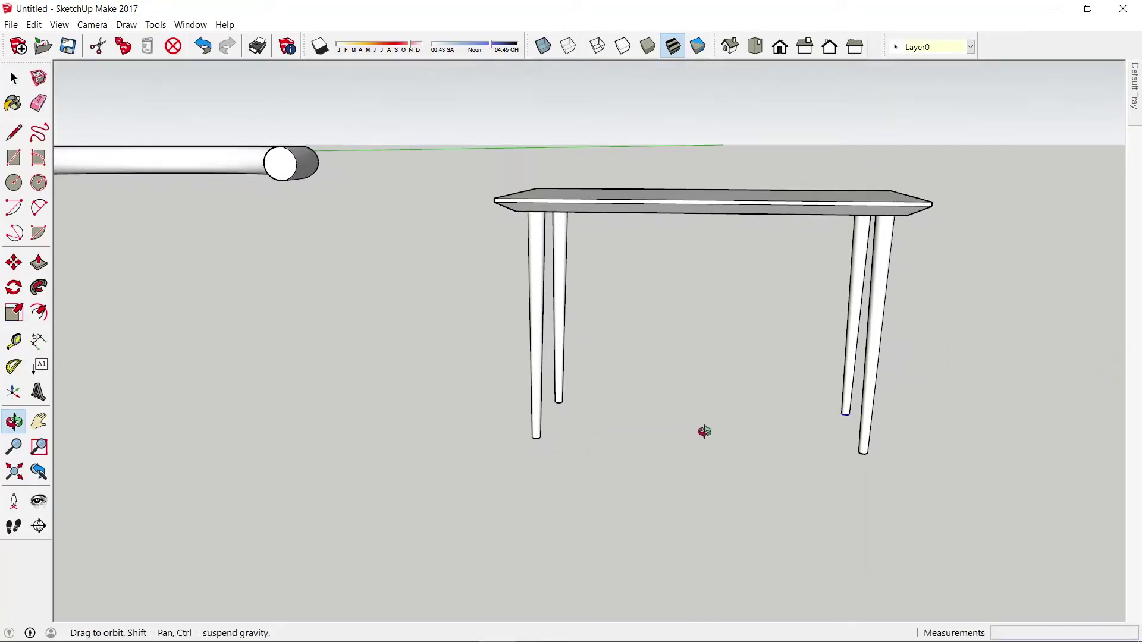
Shift the left legs' bottom ends 50 mm along an axis
middle_drag(743, 429, 696, 430)
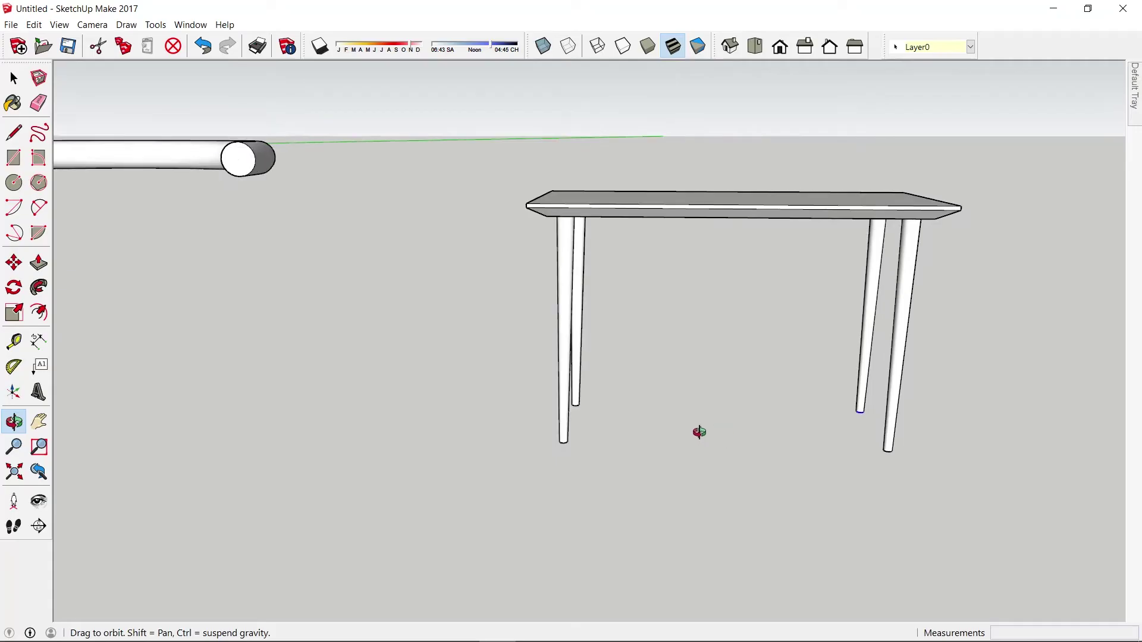
drag(506, 366, 661, 465)
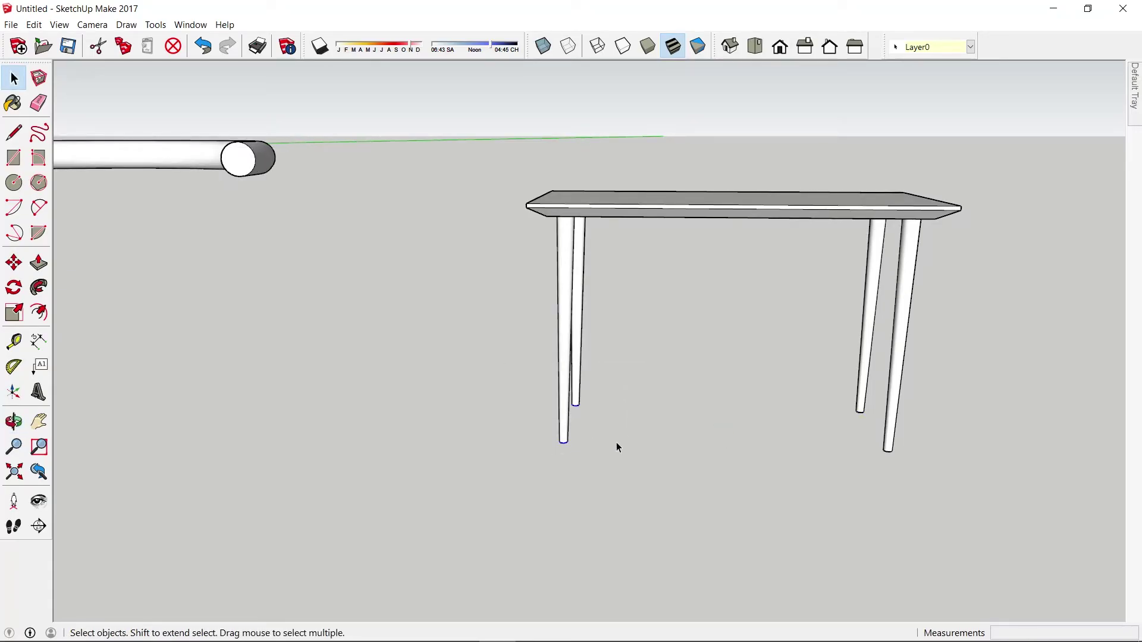
key(m)
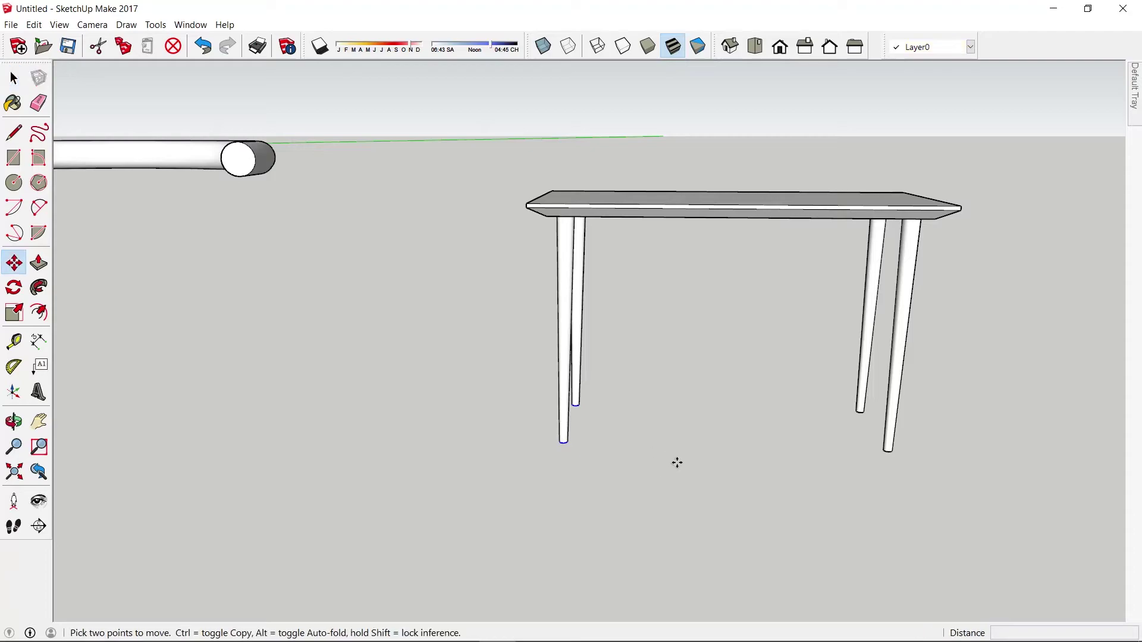
click(678, 462)
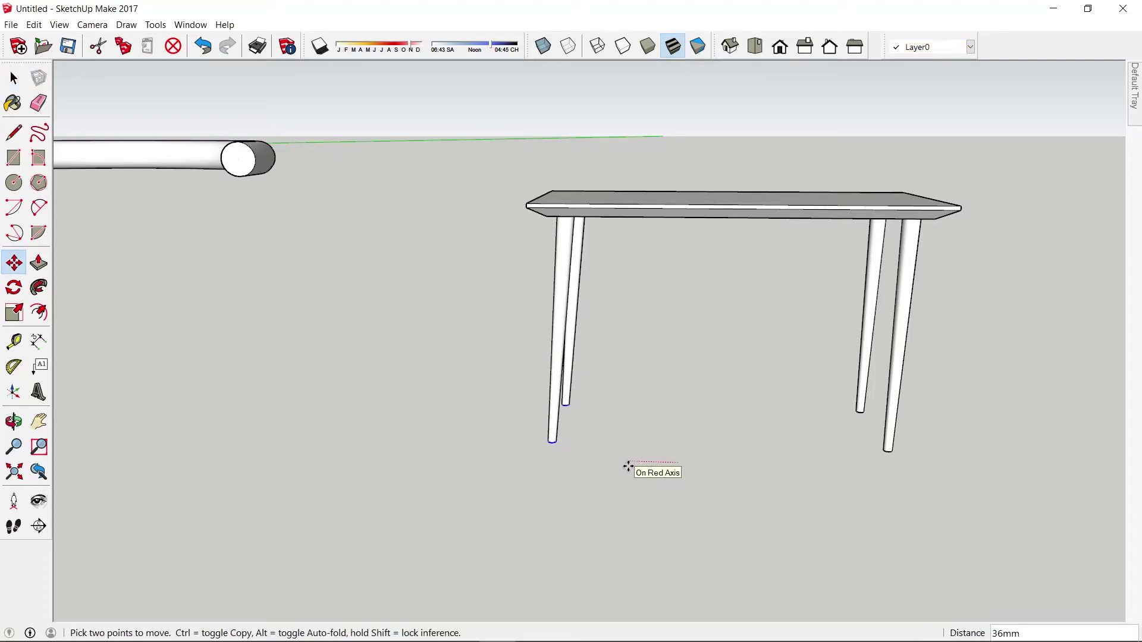
text(0)
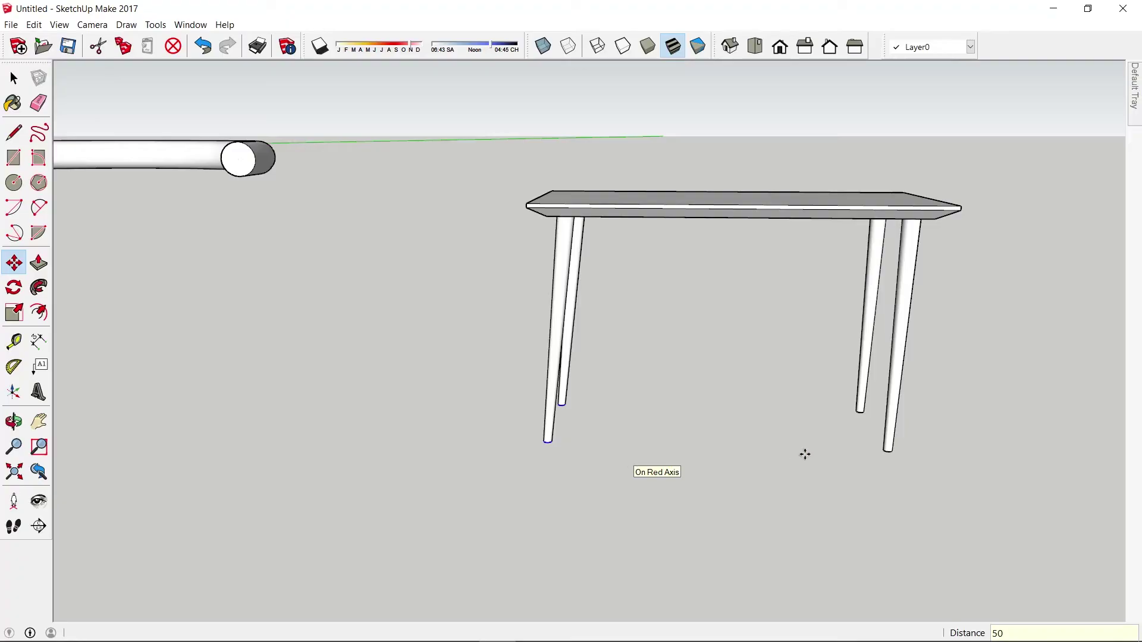
key(Return)
key(space)
Shift the right legs' bottom ends 50 mm as well
drag(796, 380, 944, 493)
key(m)
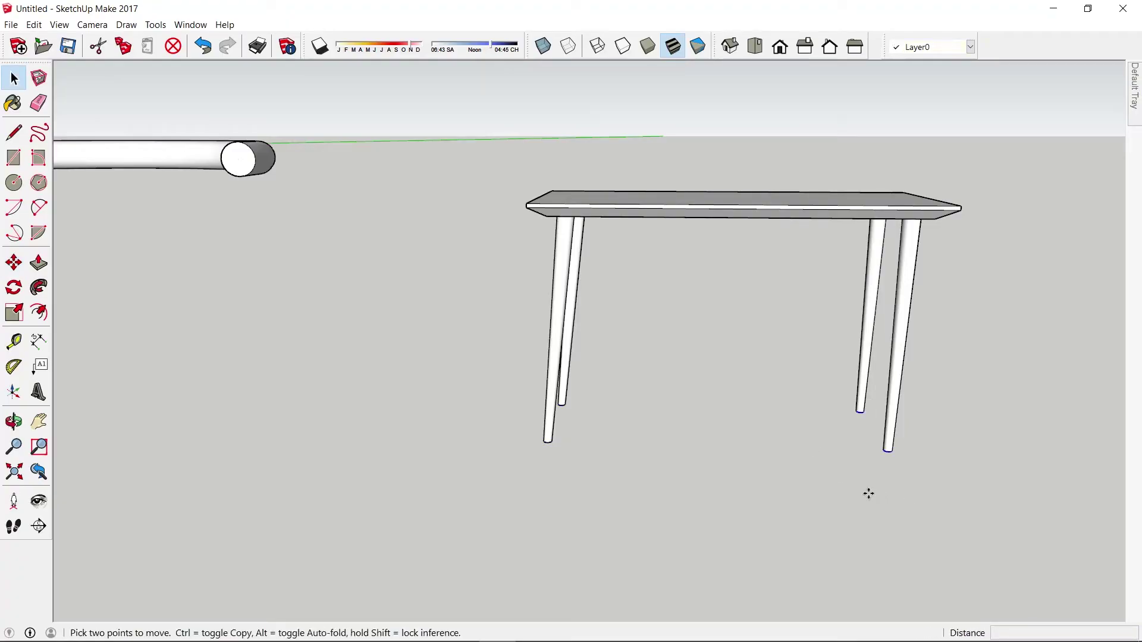
click(868, 494)
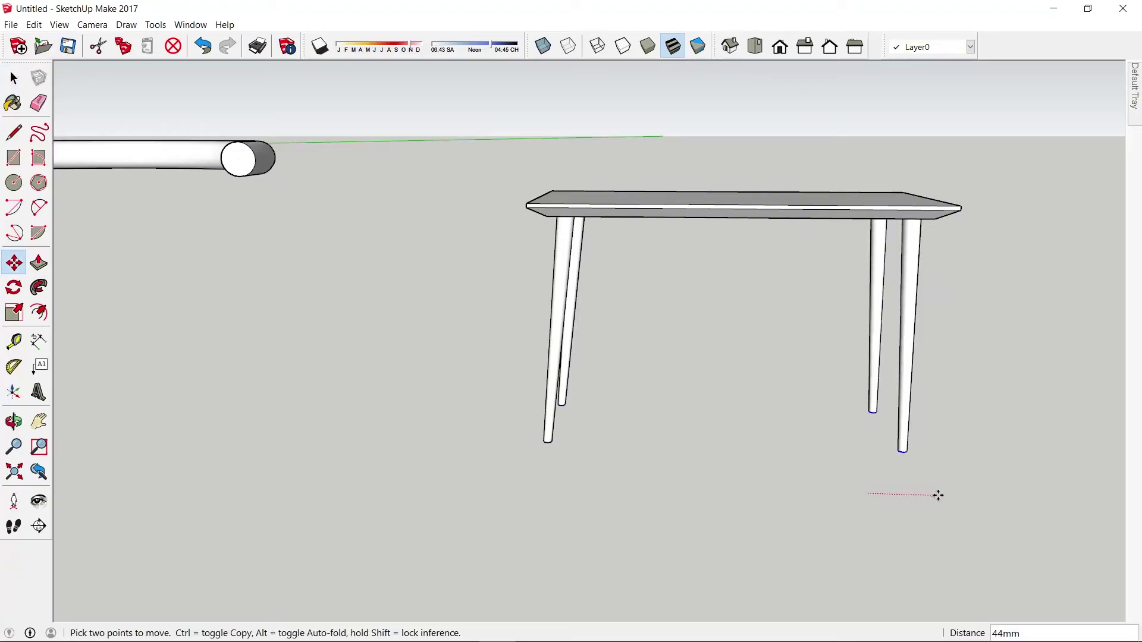
text(50)
key(Return)
From a top view, reselect the right leg bottoms and move them 50 mm outward
key(o)
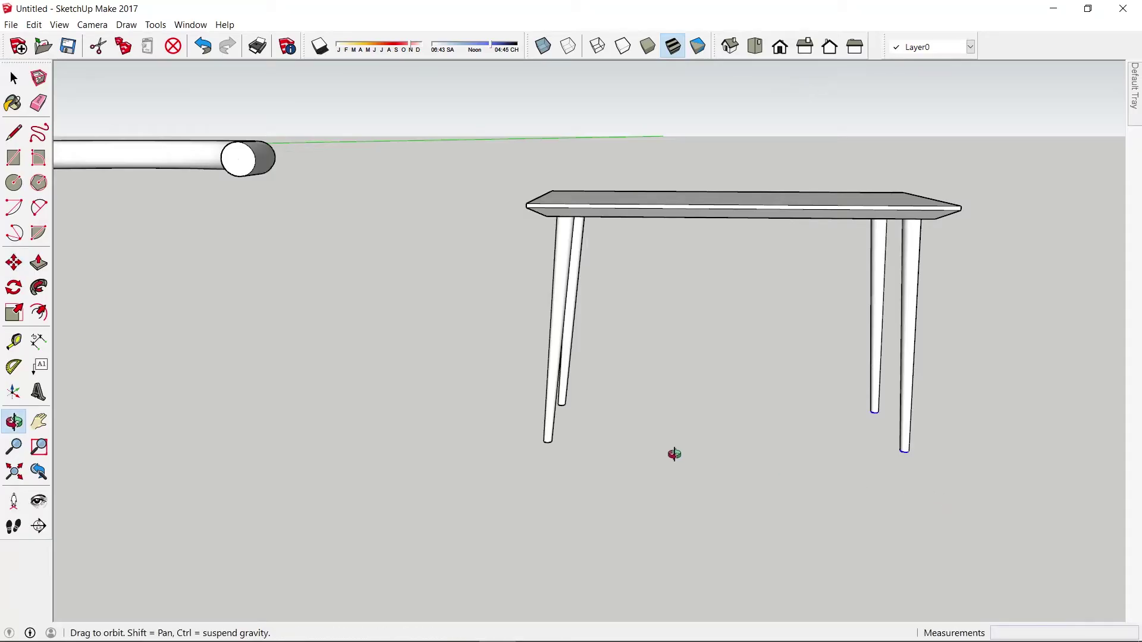
mouse_move(673, 454)
mouse_down()
mouse_move(805, 499)
mouse_move(556, 347)
mouse_move(734, 413)
mouse_move(974, 362)
mouse_move(736, 377)
mouse_up()
key(space)
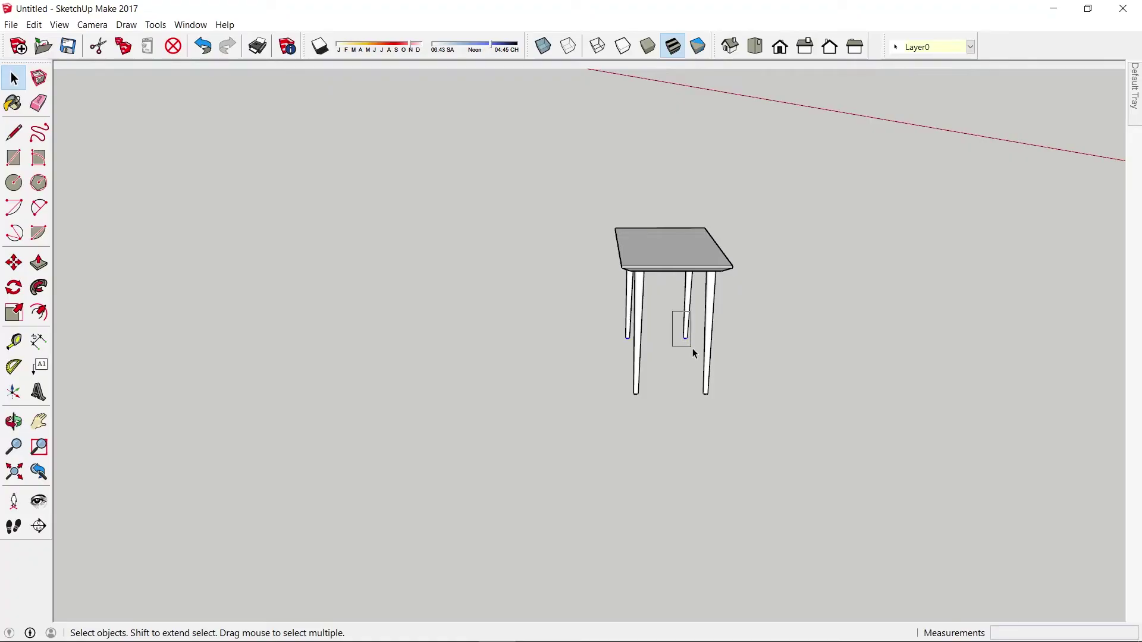
drag(693, 349, 748, 423)
drag(692, 344, 681, 328)
click(665, 327)
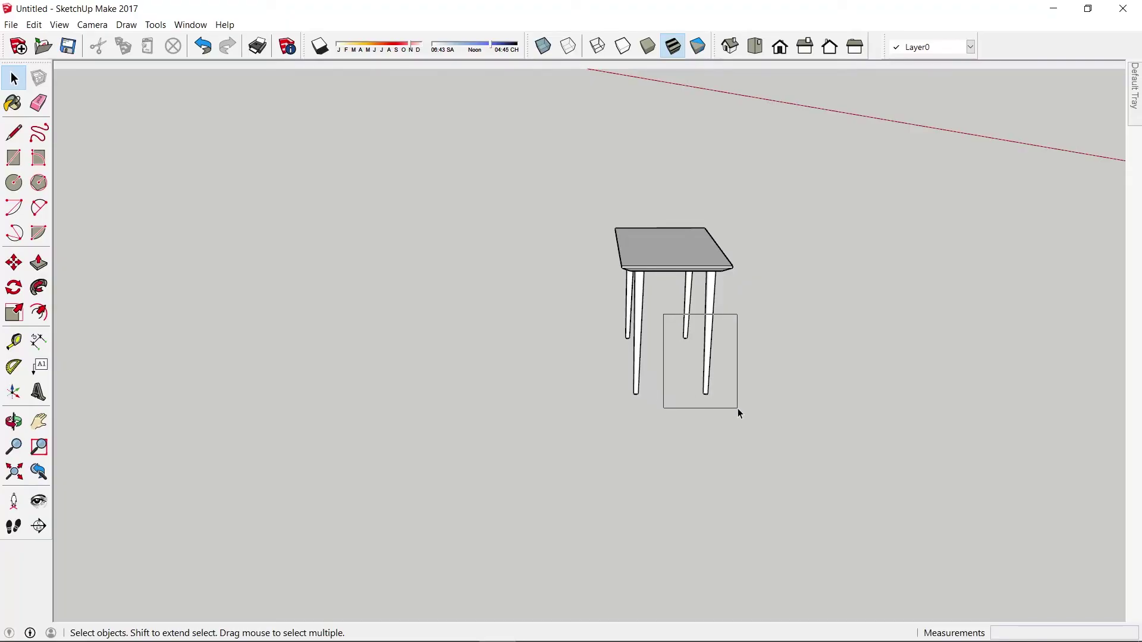
drag(680, 350, 737, 408)
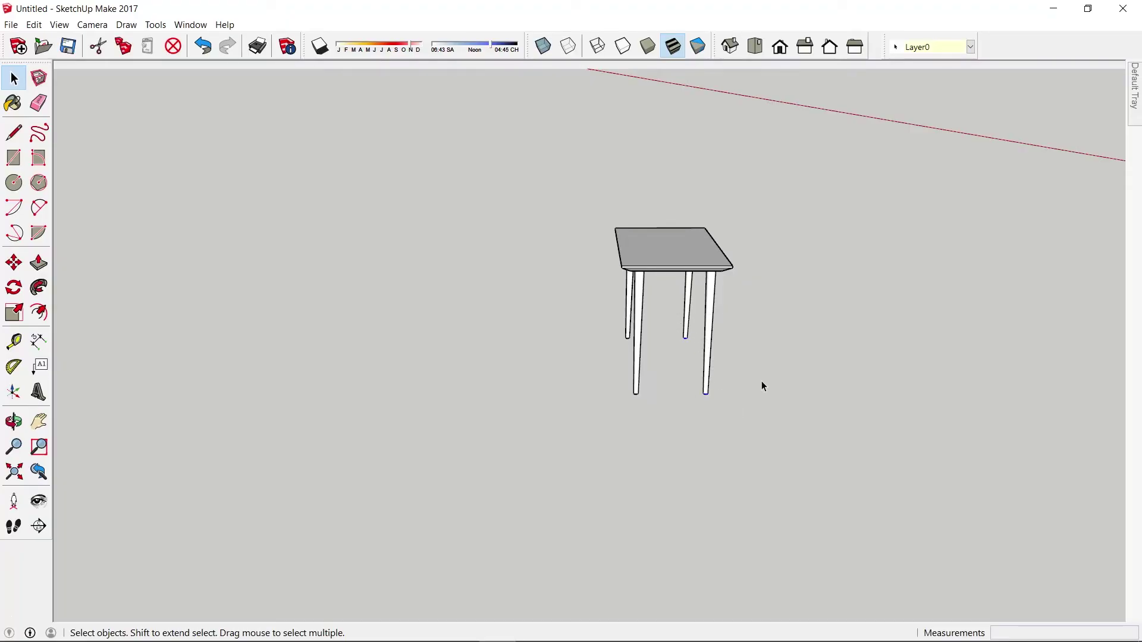
key(m)
click(745, 383)
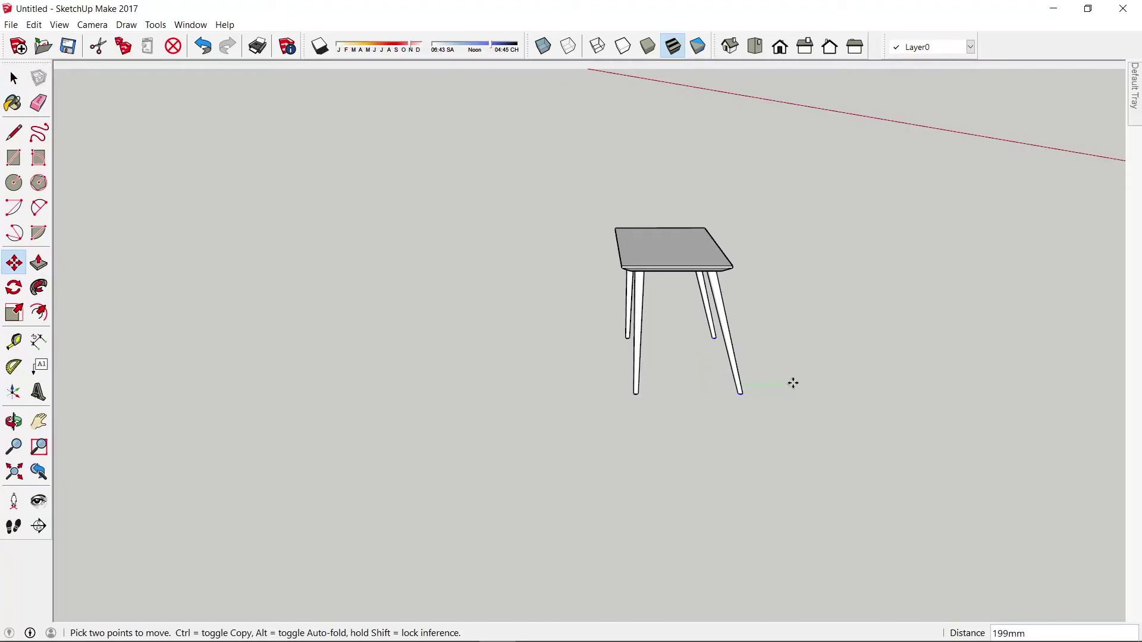
key(Return)
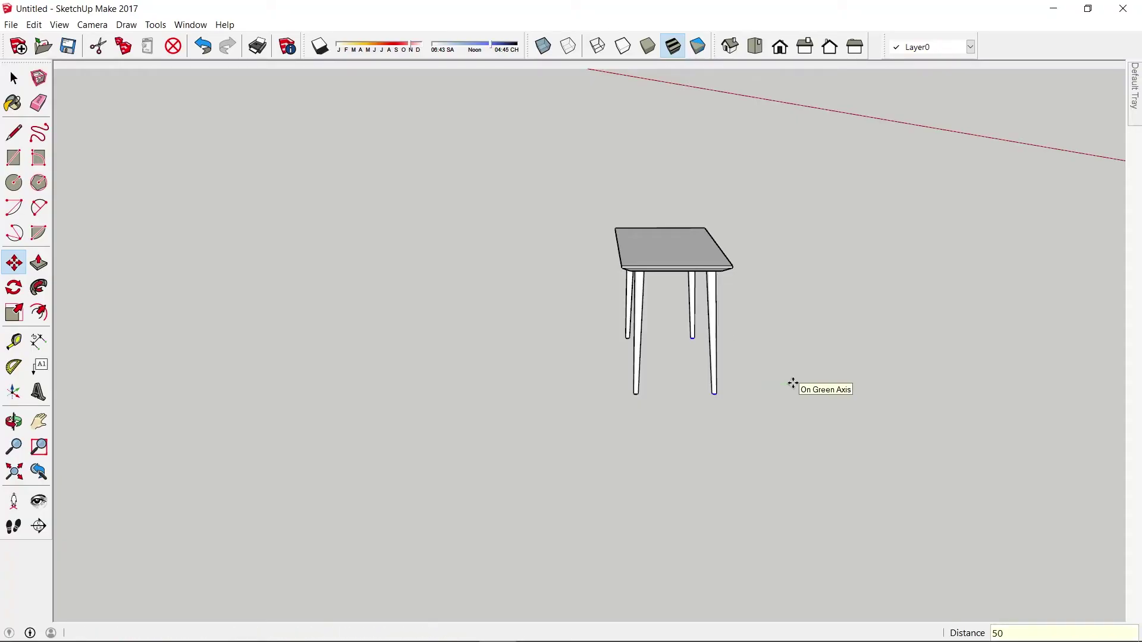
key(space)
Move the left leg bottoms 50 mm outward and orbit to check the splayed table
drag(631, 369, 674, 426)
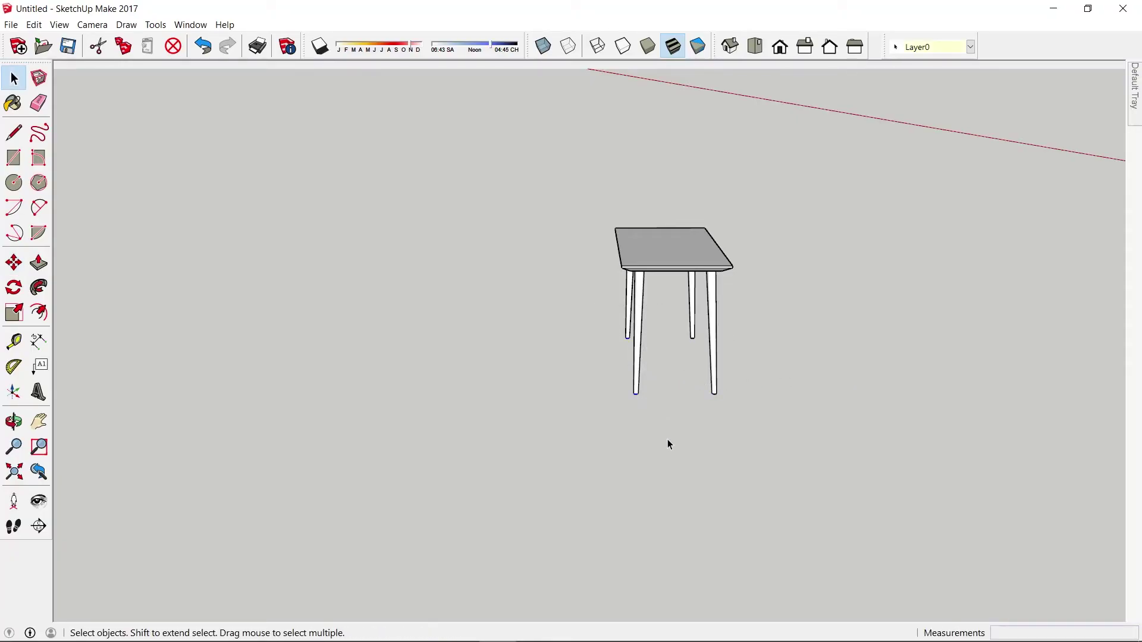
key(m)
click(658, 431)
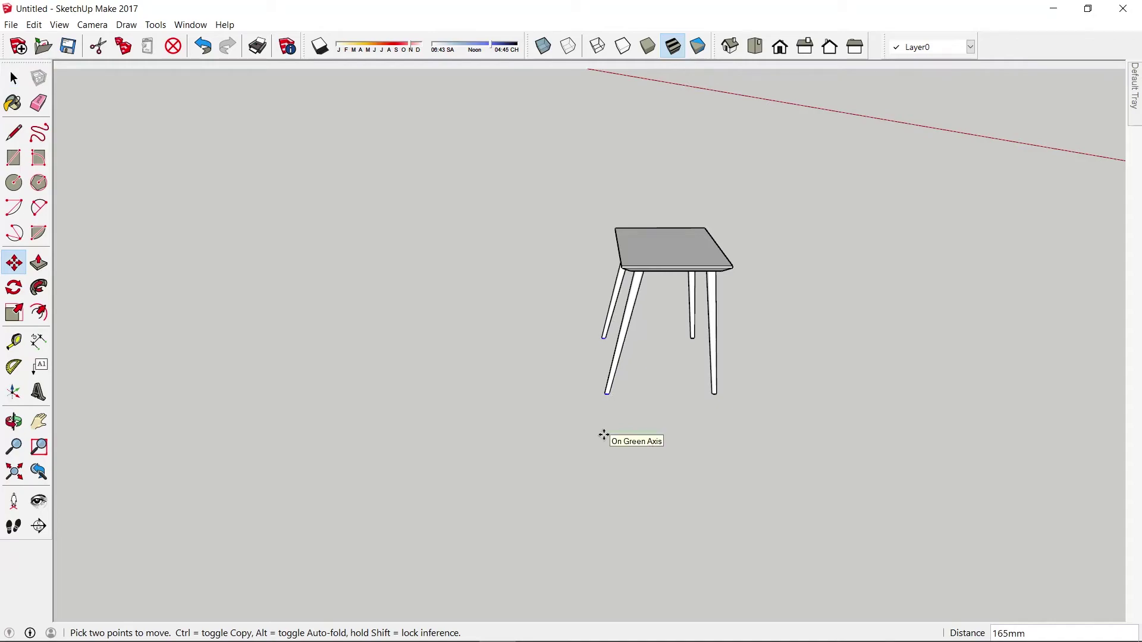
key(Return)
mouse_move(740, 323)
middle_down()
mouse_move(526, 274)
mouse_move(561, 502)
mouse_move(270, 270)
mouse_move(872, 433)
mouse_move(305, 334)
mouse_move(862, 309)
mouse_move(359, 333)
middle_up()
mouse_move(360, 333)
mouse_down()
mouse_move(498, 314)
mouse_move(525, 296)
mouse_move(498, 318)
mouse_move(464, 453)
mouse_move(708, 323)
mouse_move(596, 196)
mouse_move(479, 364)
mouse_move(615, 299)
mouse_move(576, 341)
mouse_up()
key(space)
middle_drag(576, 341, 601, 292)
Draw a 200 mm-radius circle on the ground between the tube and the table
middle_drag(546, 326, 492, 336)
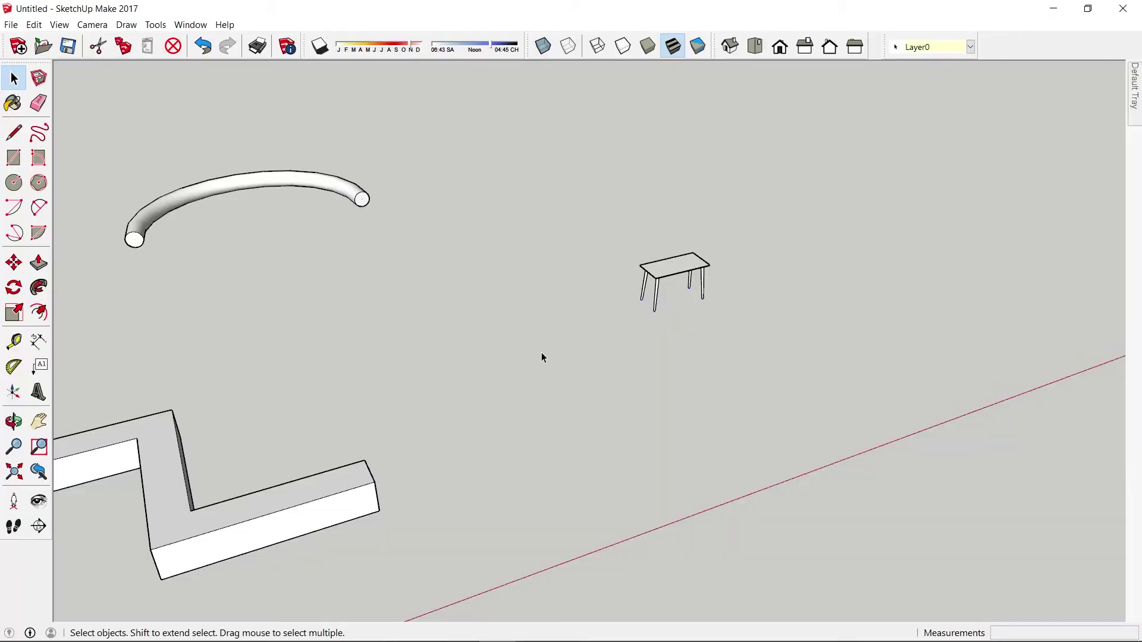
key(c)
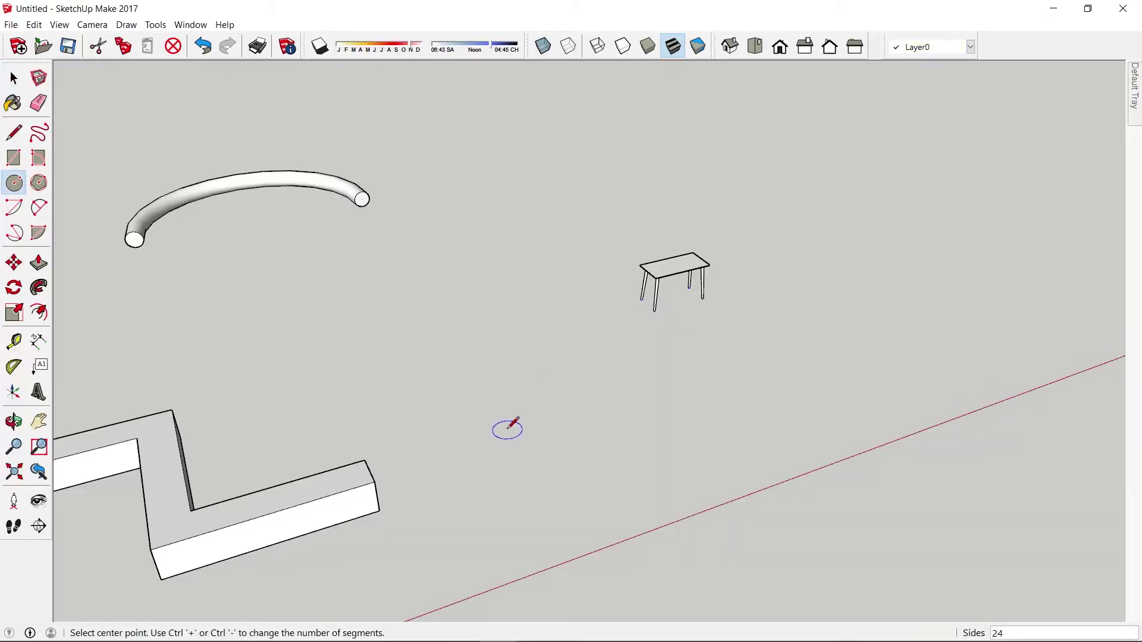
click(504, 428)
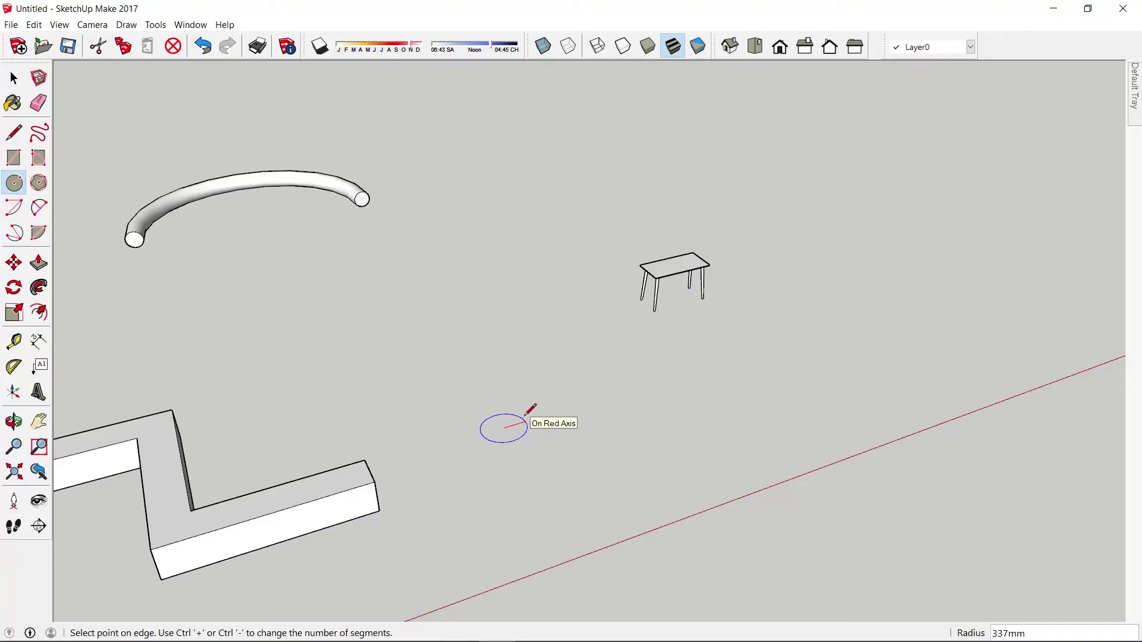
text(200)
key(Return)
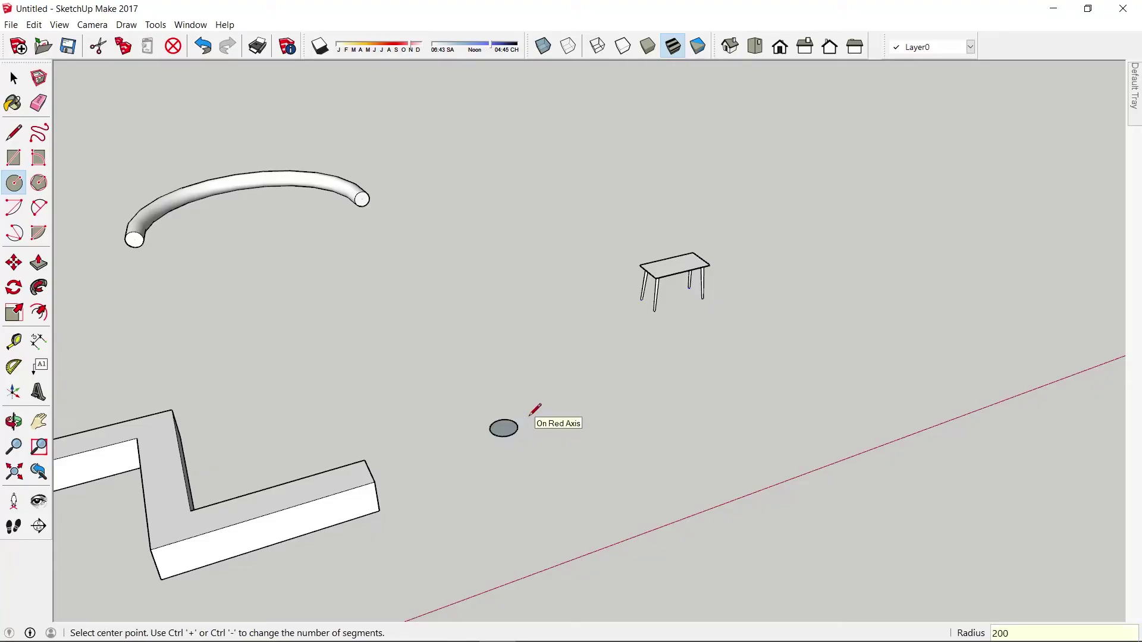
key(space)
Push/pull the circle up into a 3000 mm-tall cylinder and orbit close to its top rim
key(p)
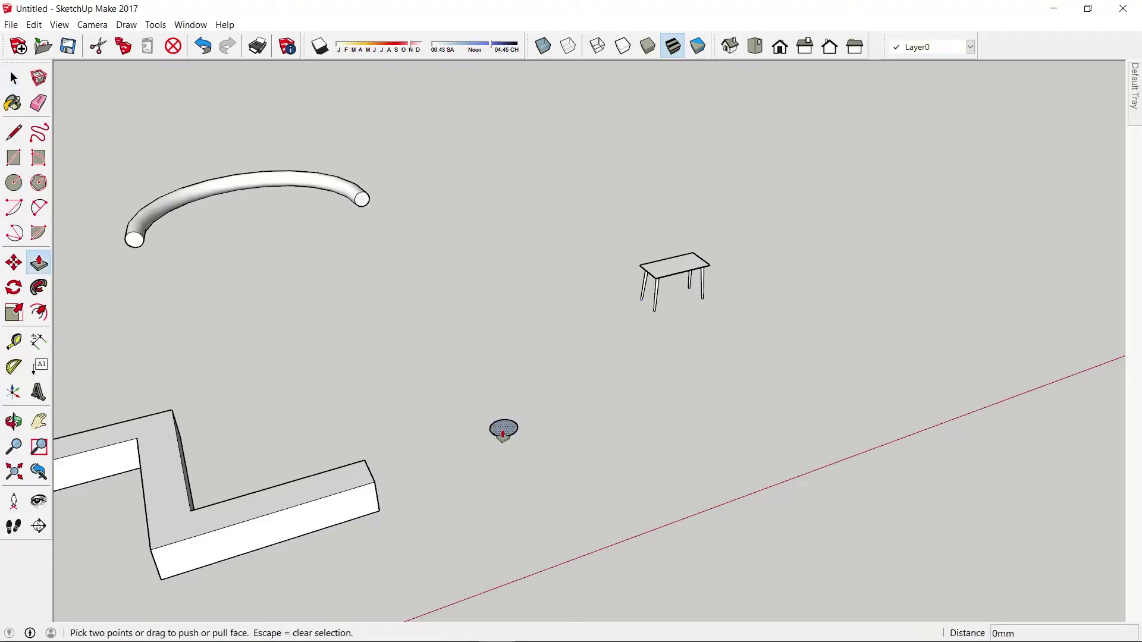
click(504, 431)
text(3000)
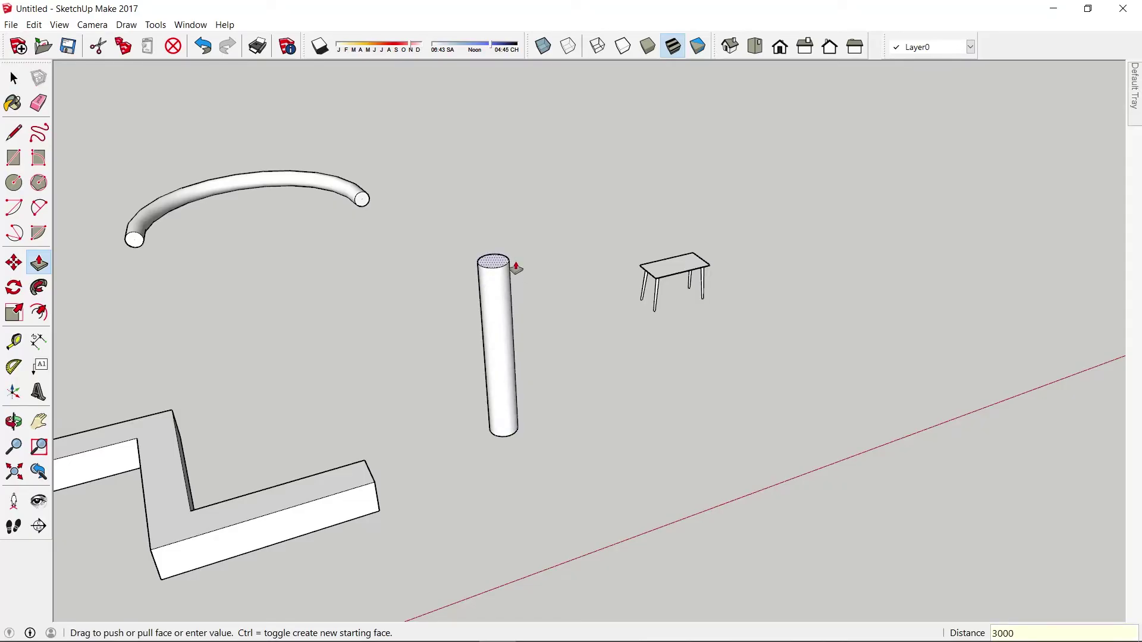
key(Return)
key(space)
scroll(529, 255, up, 1)
scroll(551, 244, up, 1)
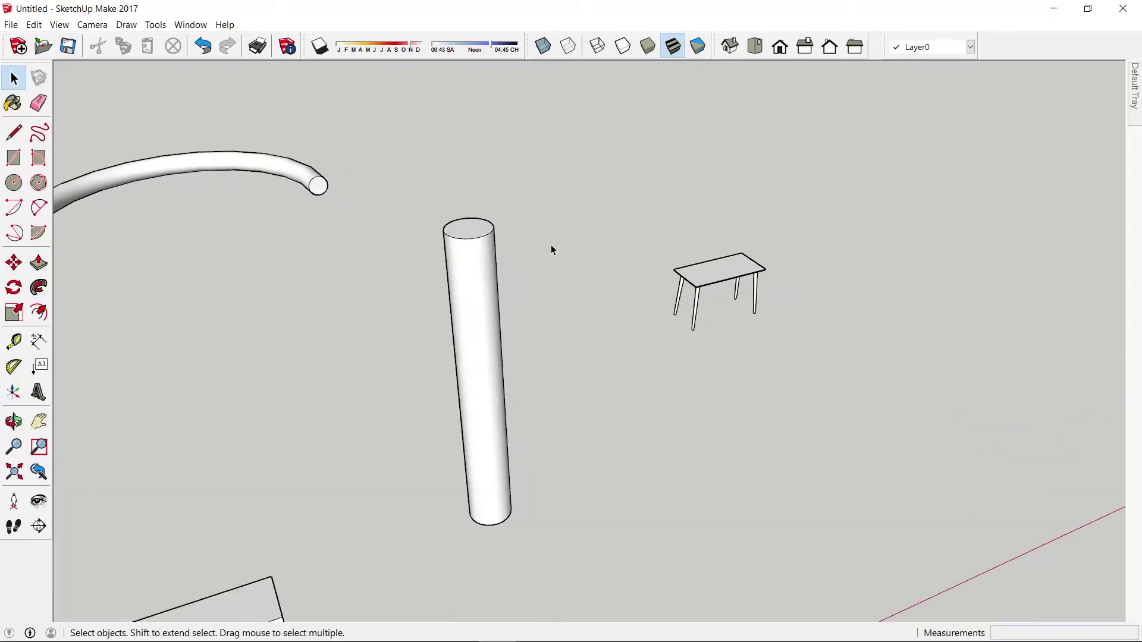
middle_drag(600, 284, 476, 202)
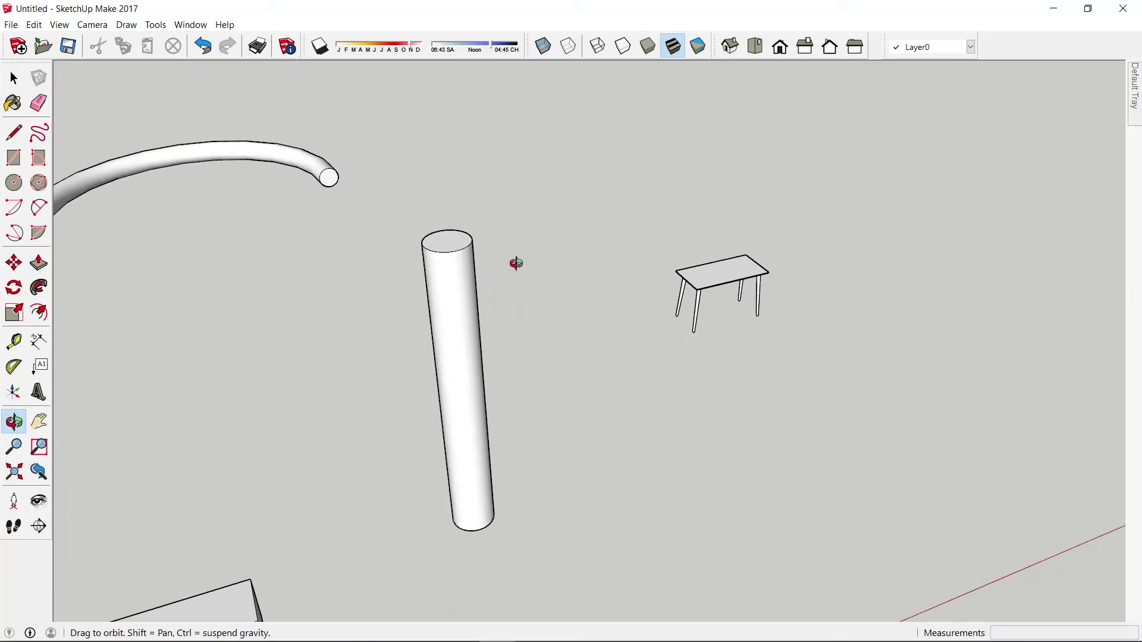
mouse_move(476, 202)
mouse_down()
mouse_move(420, 276)
mouse_move(446, 339)
mouse_move(332, 387)
mouse_move(440, 430)
mouse_move(456, 388)
mouse_move(446, 364)
mouse_move(458, 367)
mouse_up()
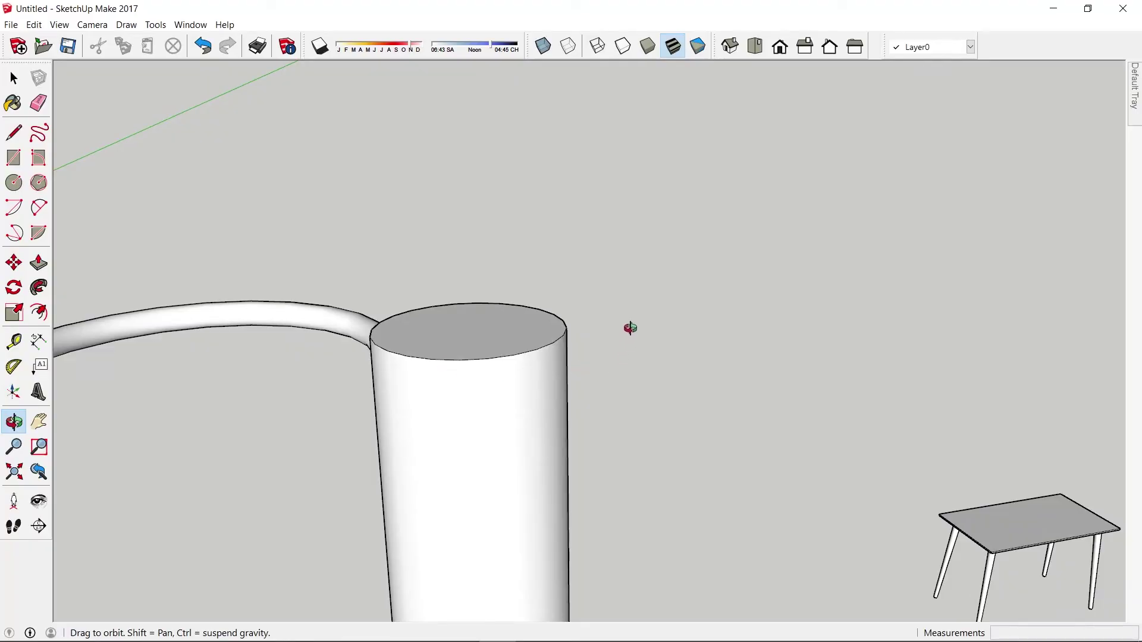
Start the profile at the rim with a 100 mm outward edge, a 50 mm drop and a first 20 mm step
key(l)
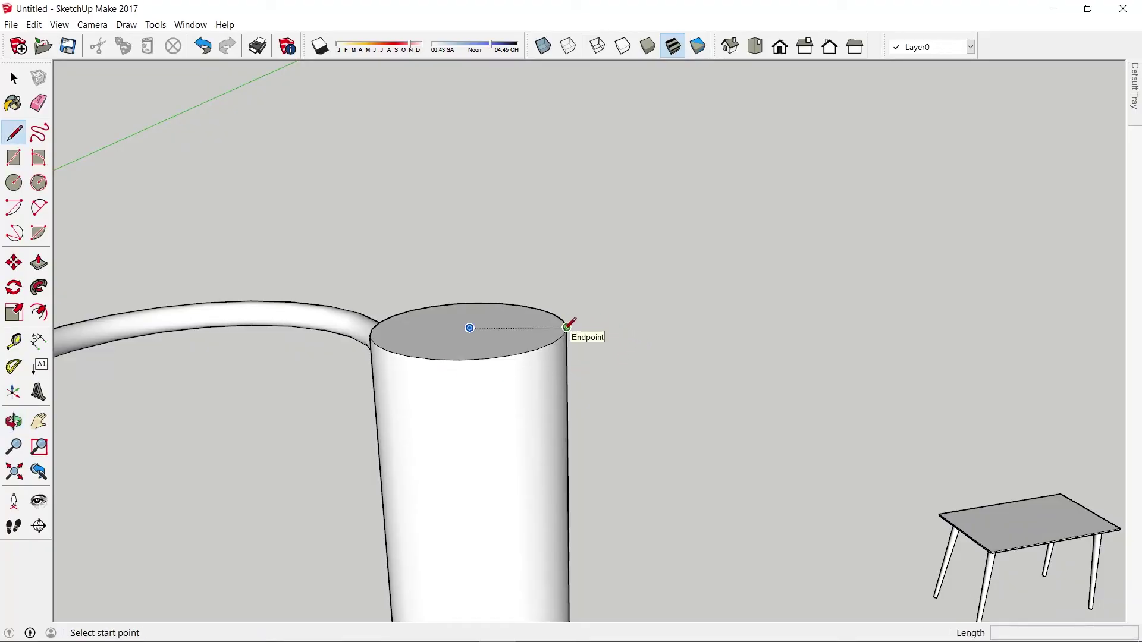
click(567, 327)
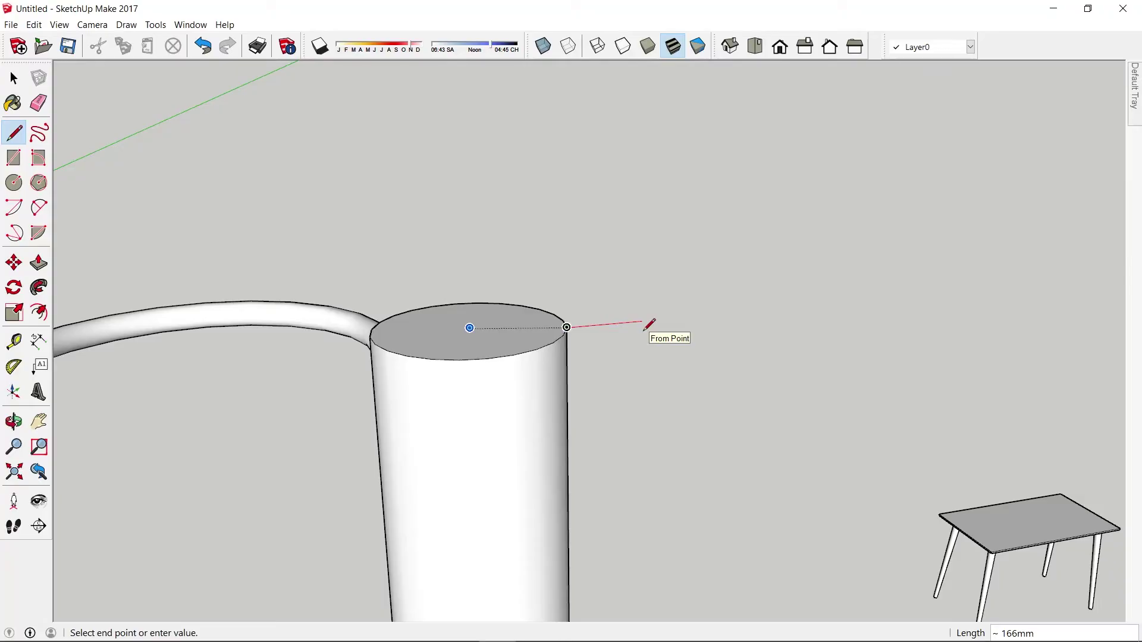
key(Return)
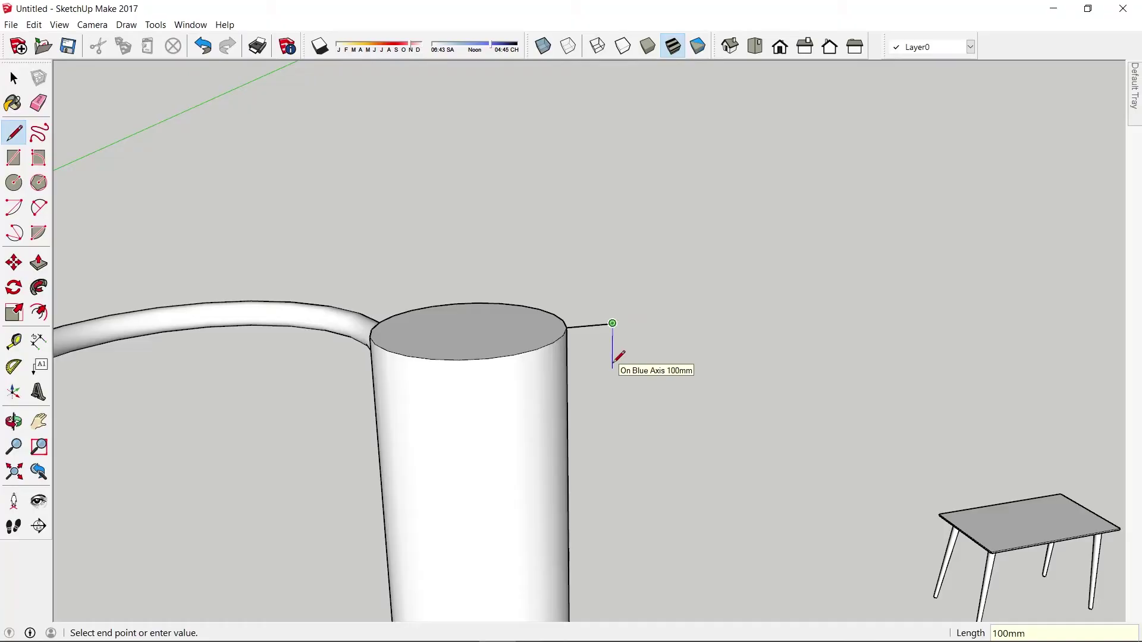
key(Return)
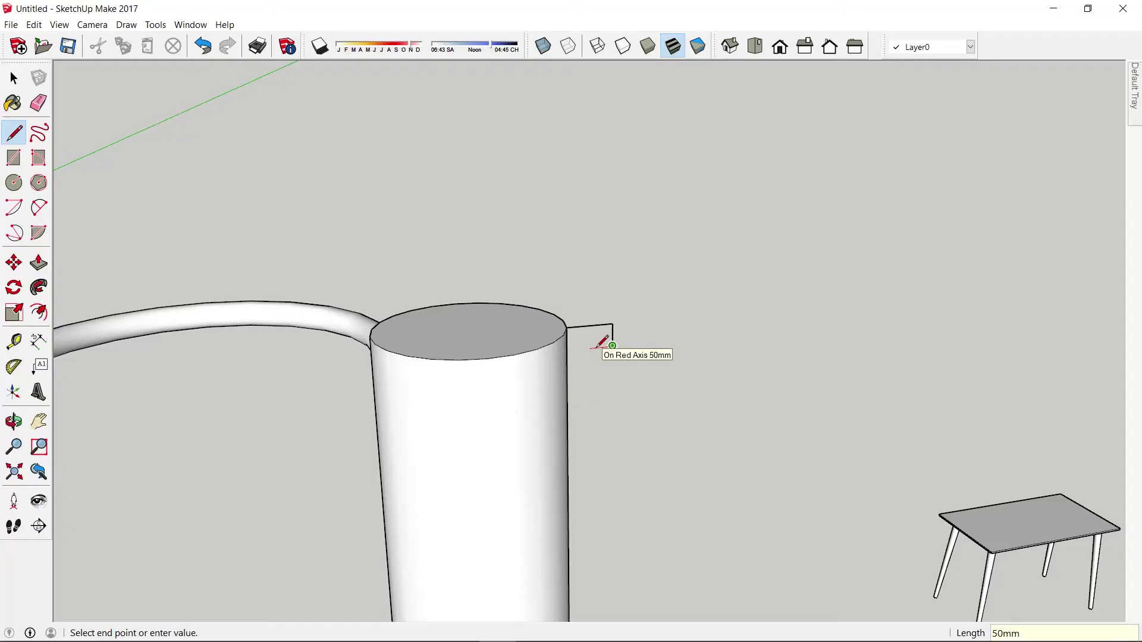
key(Return)
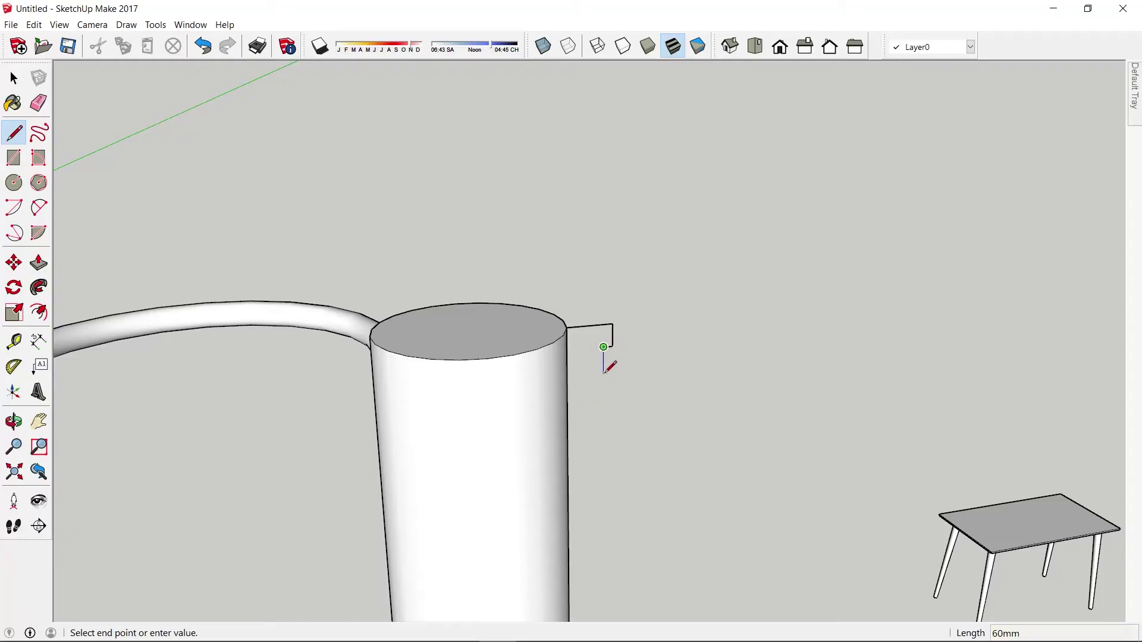
scroll(613, 360, up, 4)
text(20)
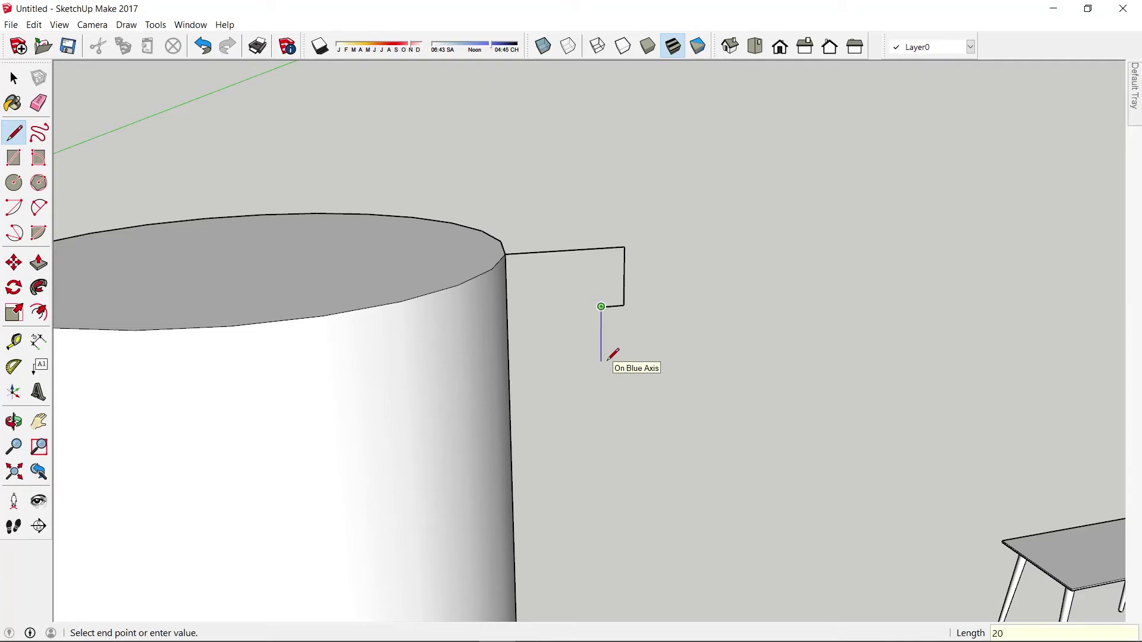
key(Return)
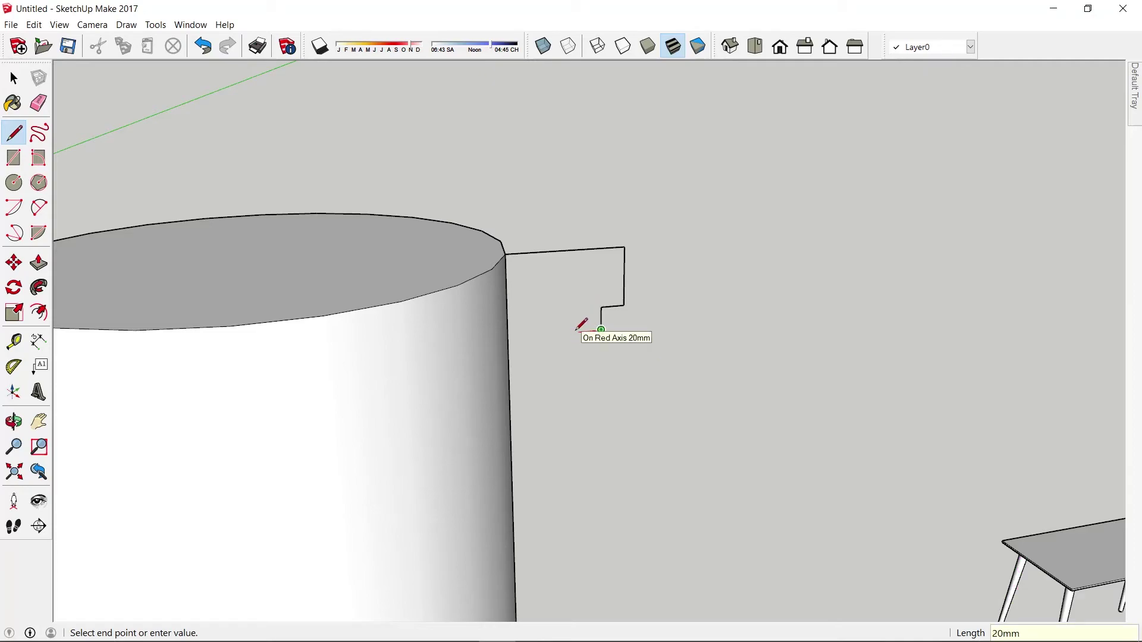
Add the remaining steps and a 40 mm drop, closing the profile back at the cylinder wall
key(Return)
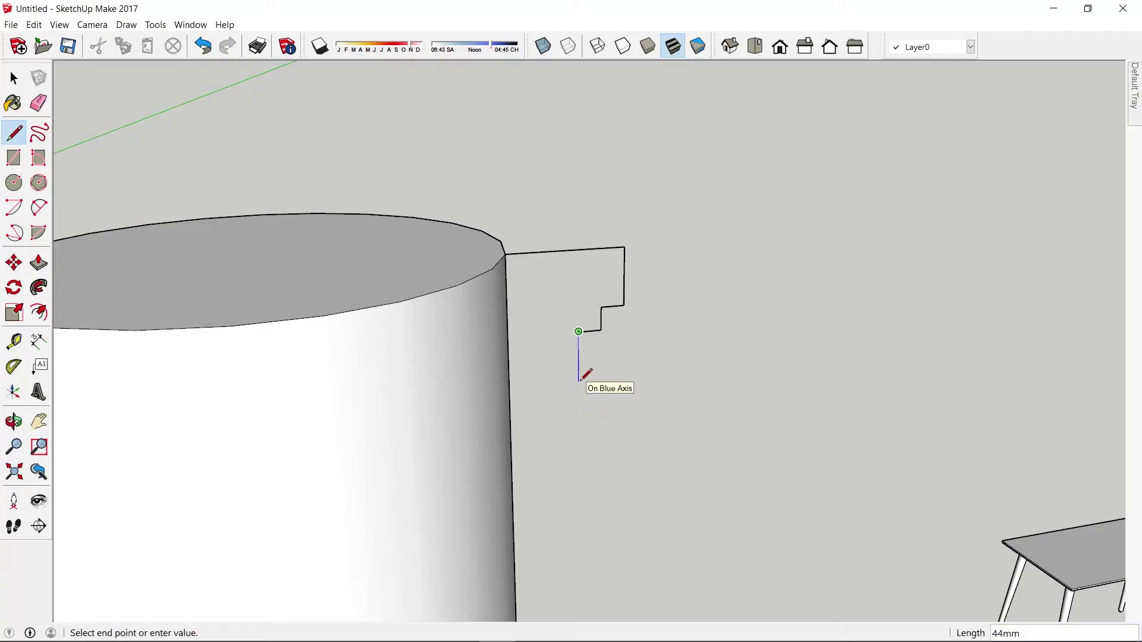
text(2)
key(Return)
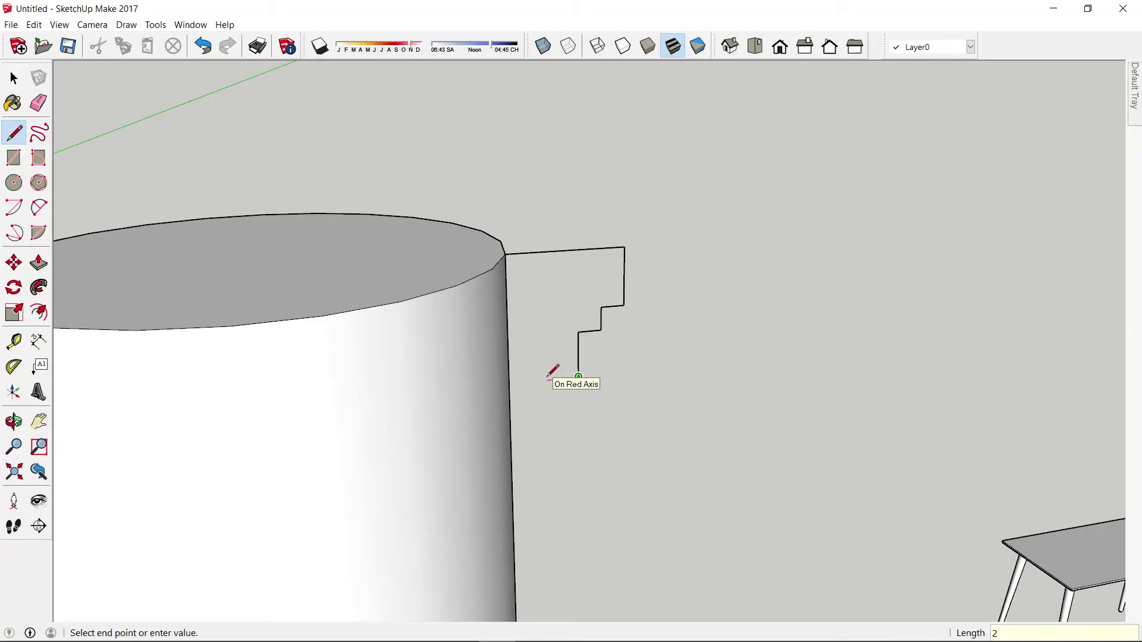
text(5)
key(Return)
text(40)
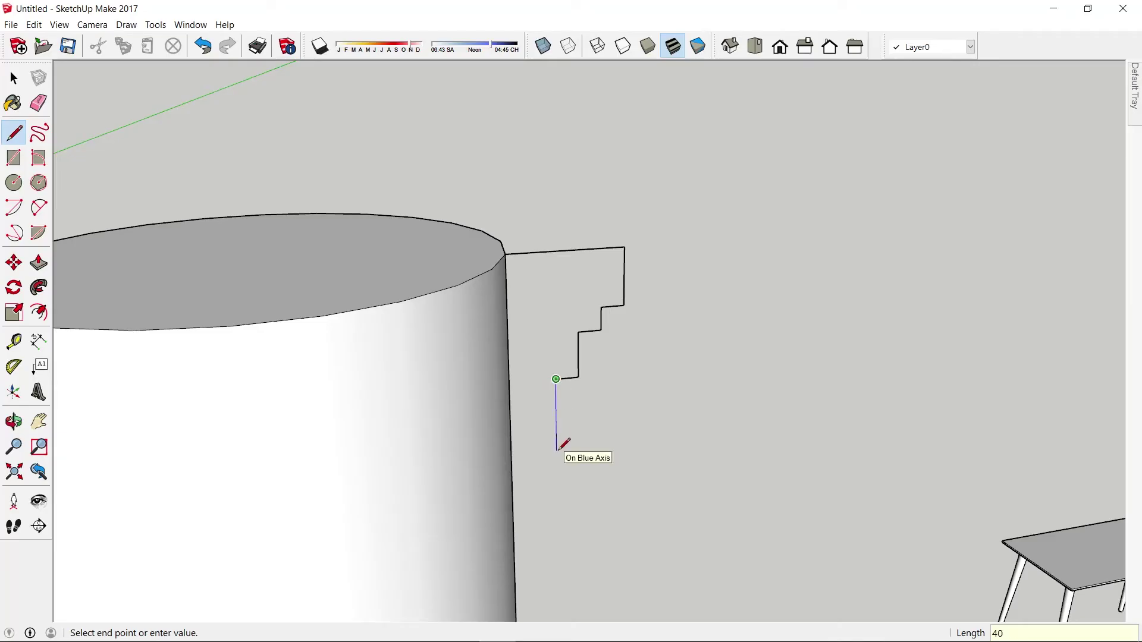
key(Return)
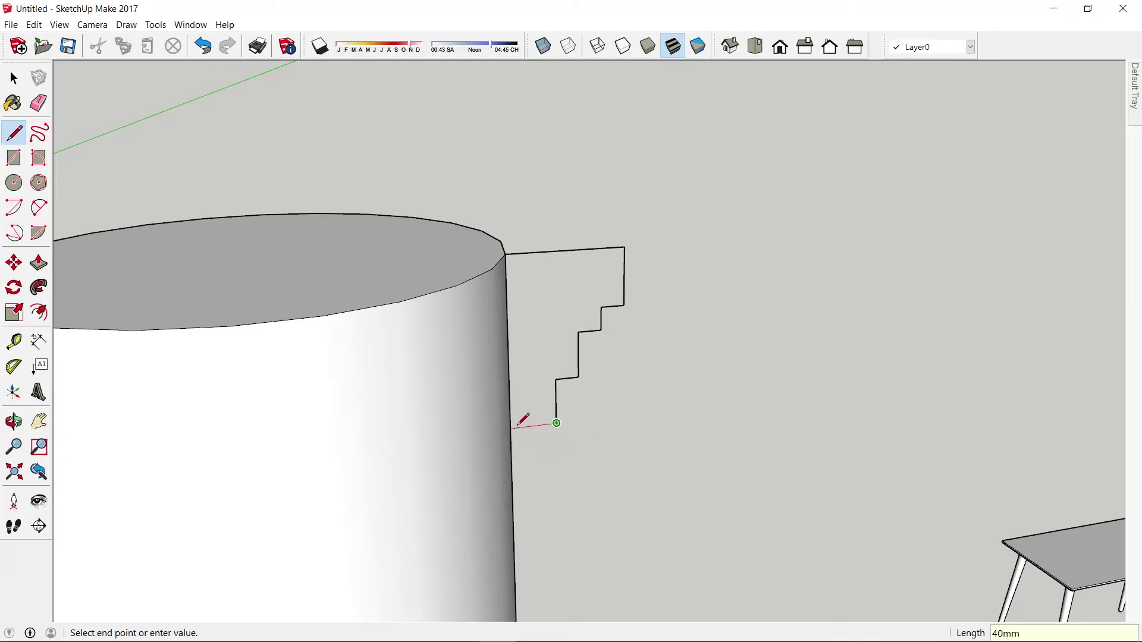
click(515, 427)
key(space)
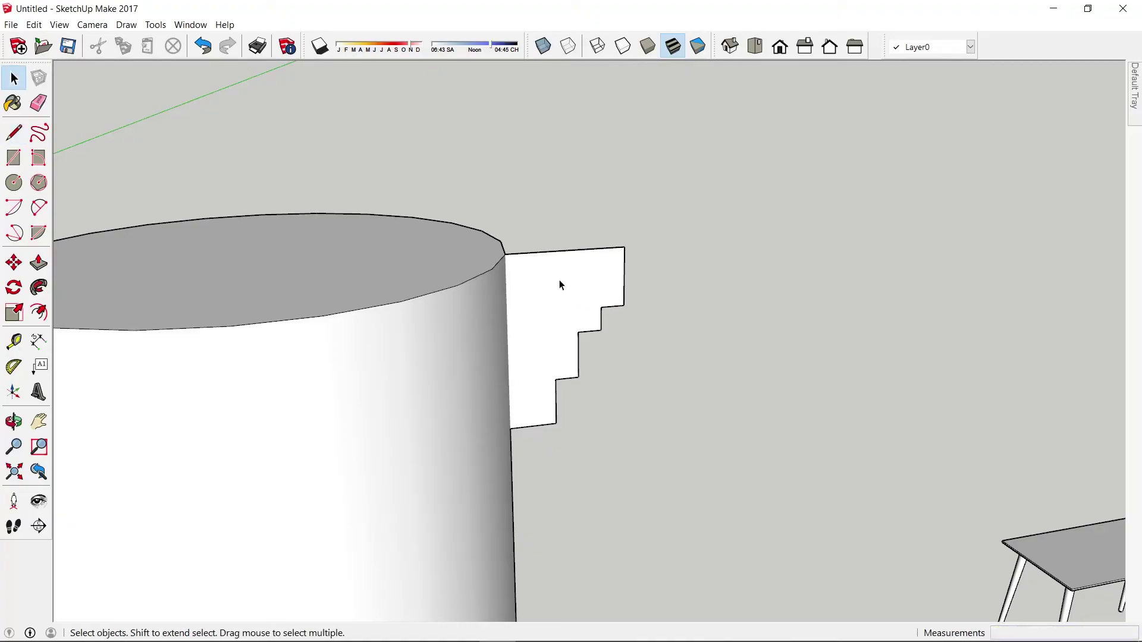
scroll(586, 356, up, 3)
scroll(600, 393, up, 3)
scroll(617, 367, down, 6)
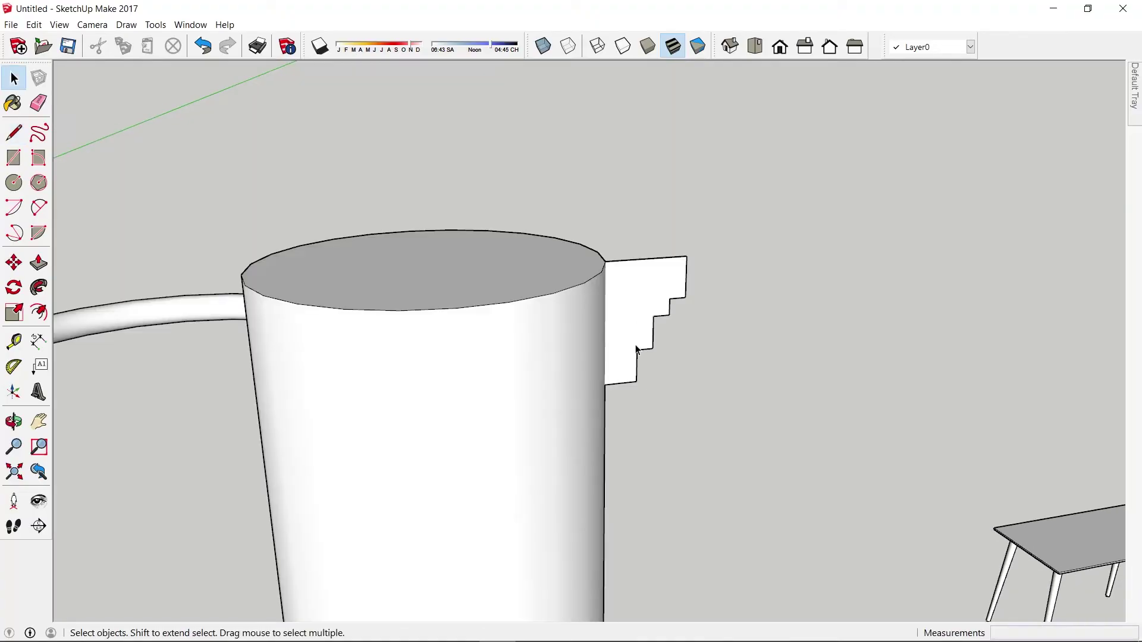
scroll(642, 349, up, 2)
scroll(642, 350, up, 1)
scroll(647, 357, up, 1)
scroll(658, 352, up, 3)
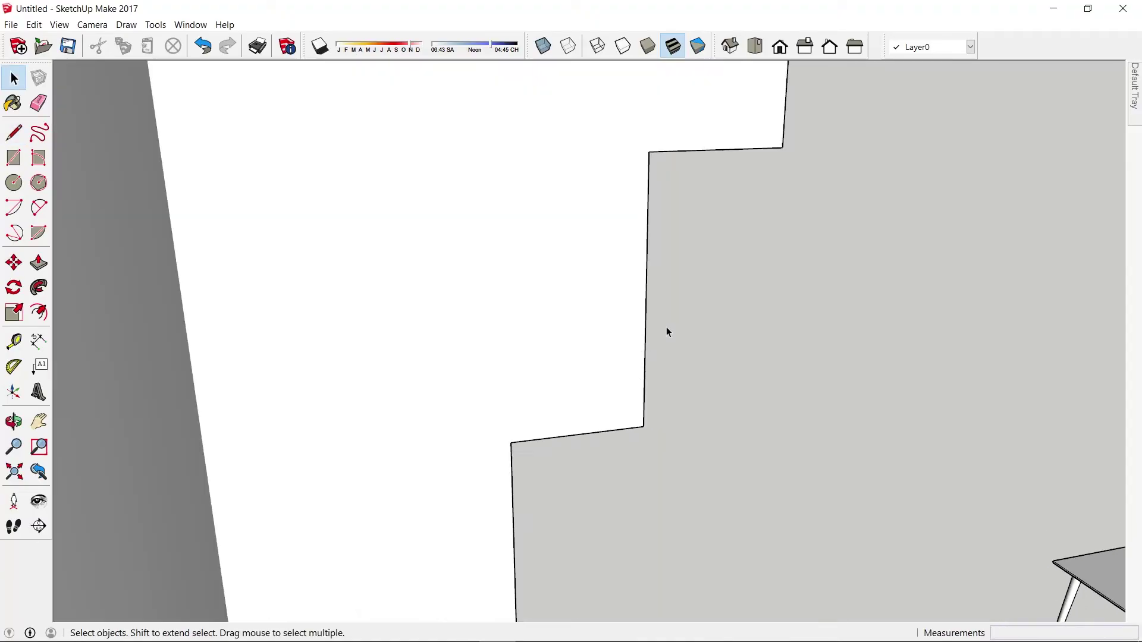
scroll(666, 332, down, 2)
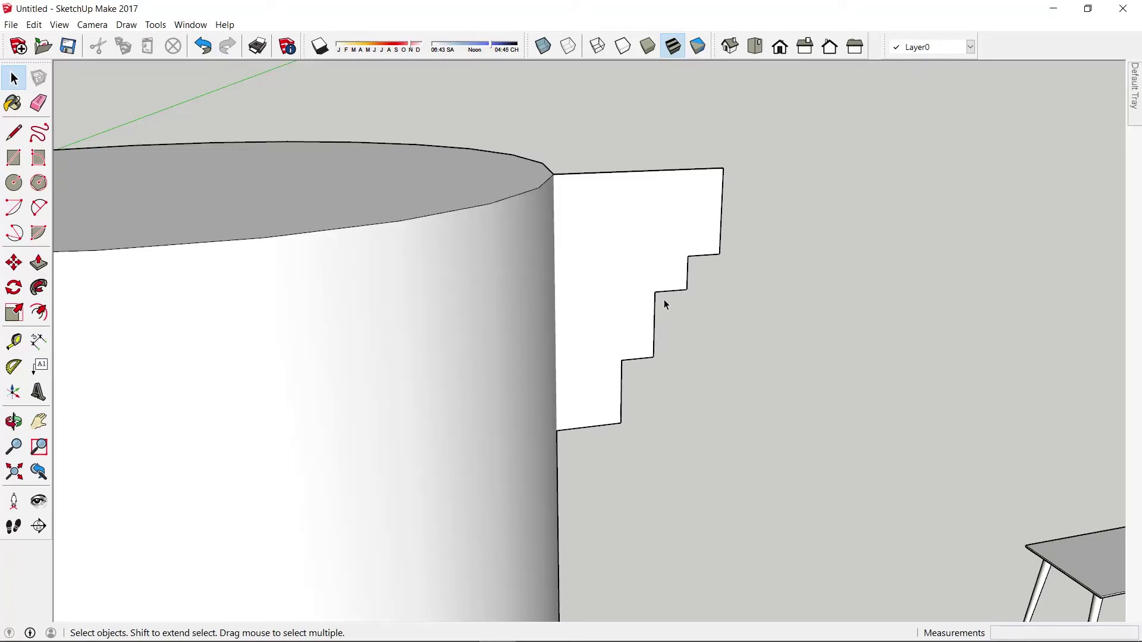
scroll(662, 304, up, 3)
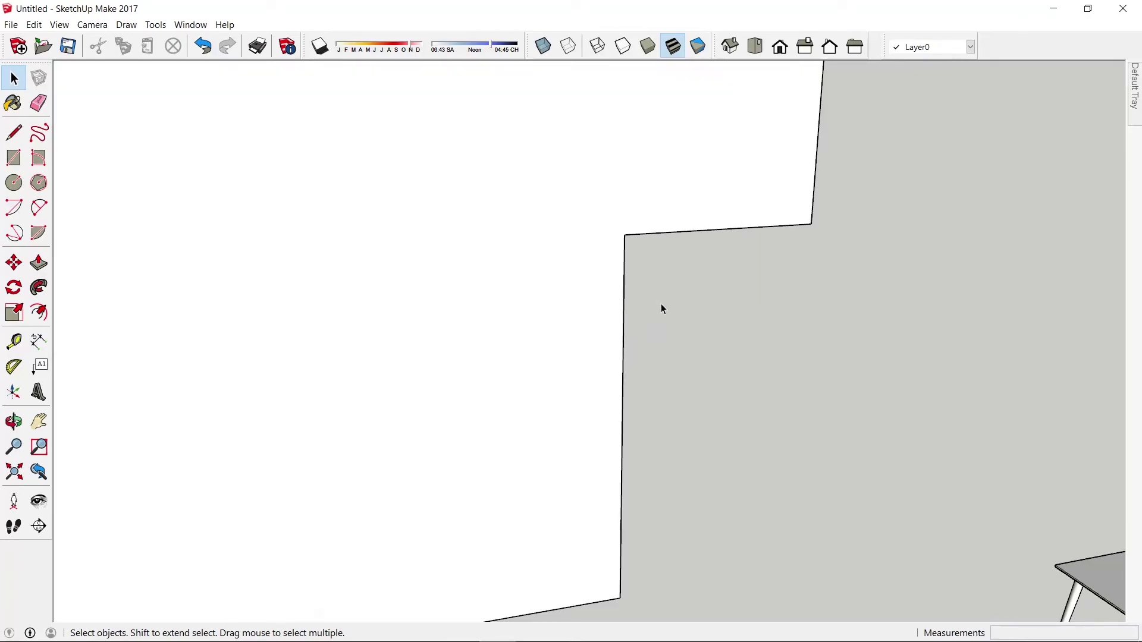
scroll(661, 315, down, 2)
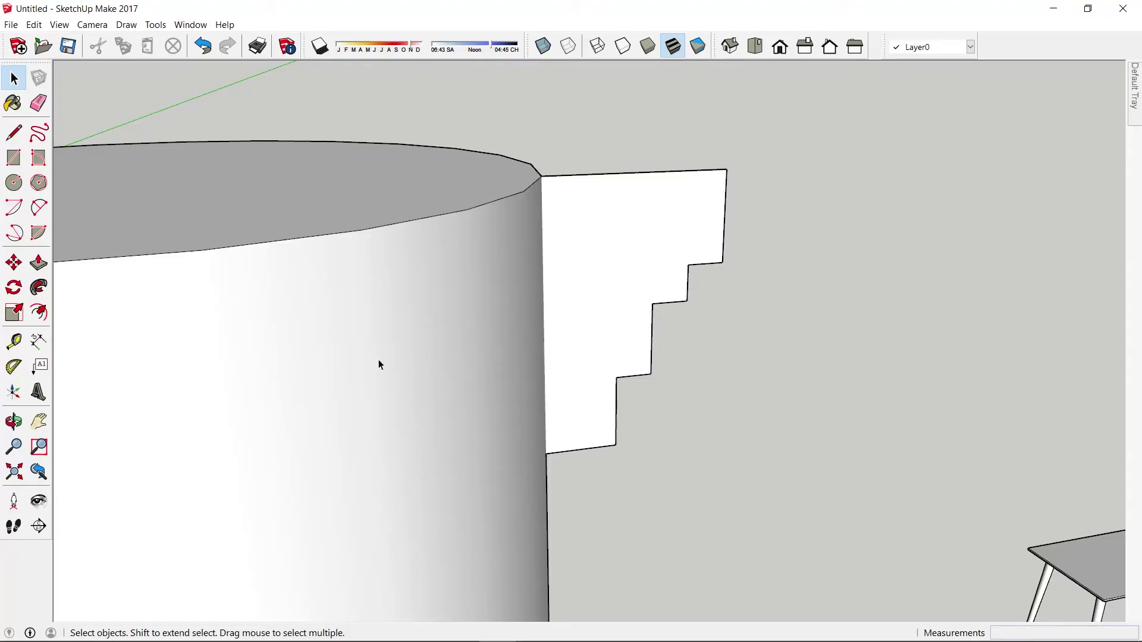
Draw a concave 2-point arc from the upper to the lower step corner of the cornice profile
click(39, 207)
scroll(633, 329, up, 1)
scroll(637, 327, up, 1)
scroll(660, 303, down, 3)
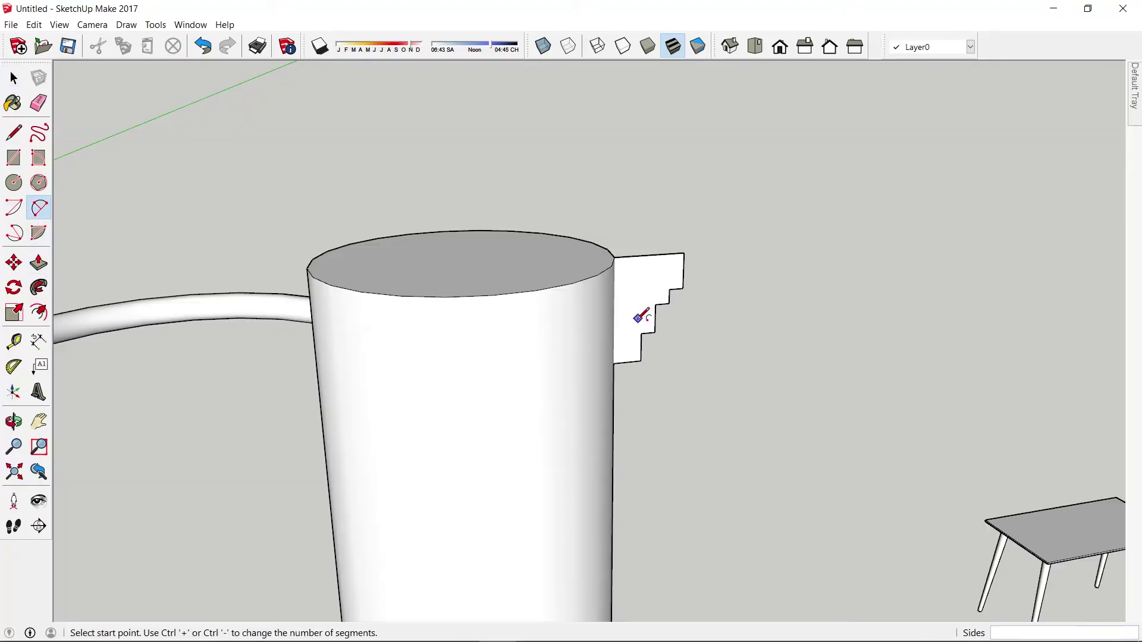
scroll(648, 315, up, 2)
scroll(658, 318, up, 1)
scroll(657, 318, up, 1)
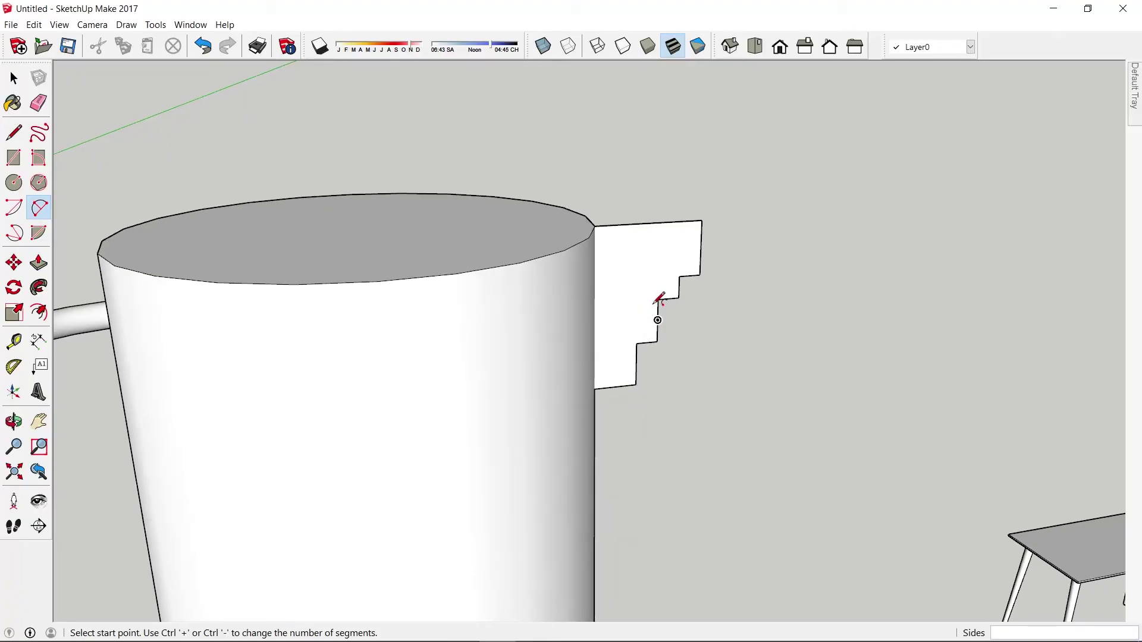
click(657, 299)
click(637, 343)
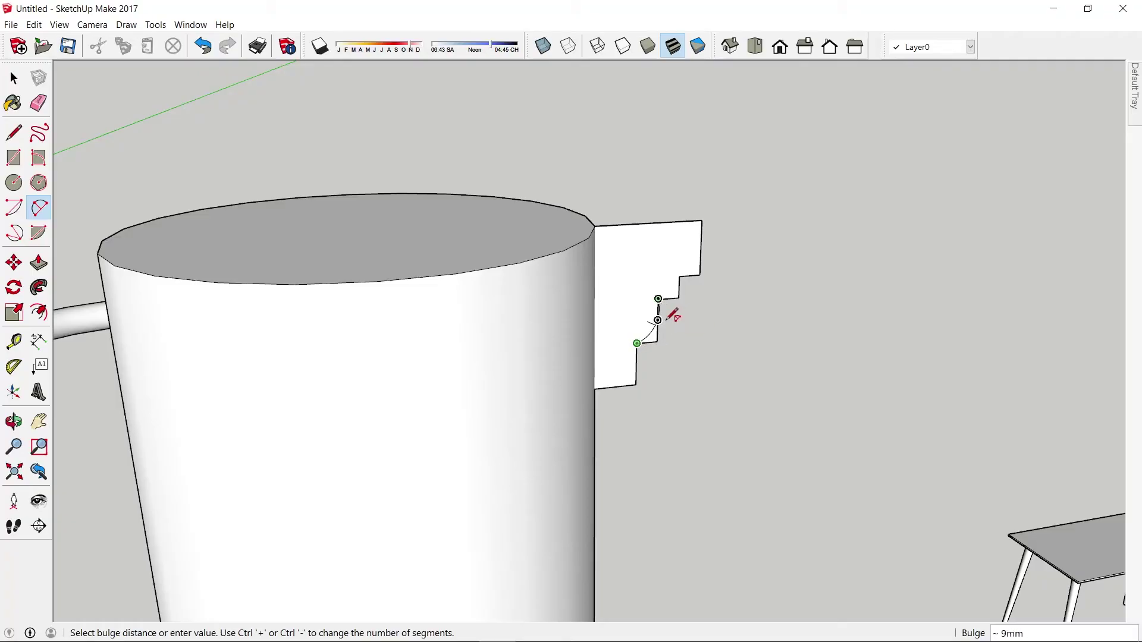
click(670, 312)
key(space)
Delete the leftover sliver face beside the new arc and check the arc edge
scroll(659, 327, up, 3)
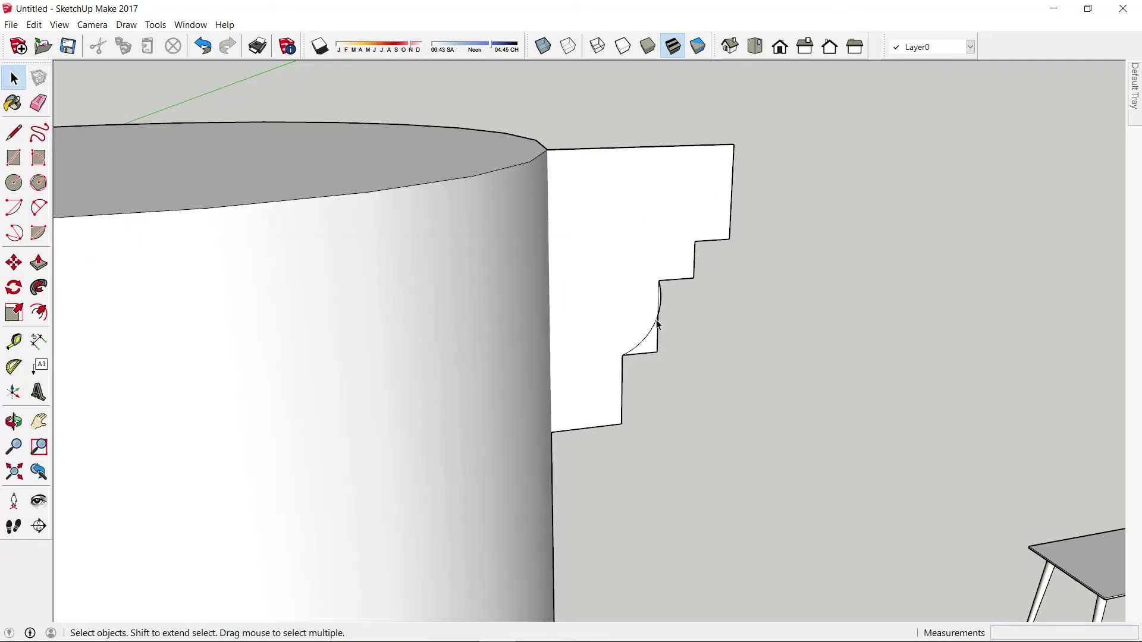
scroll(664, 345, up, 3)
click(653, 358)
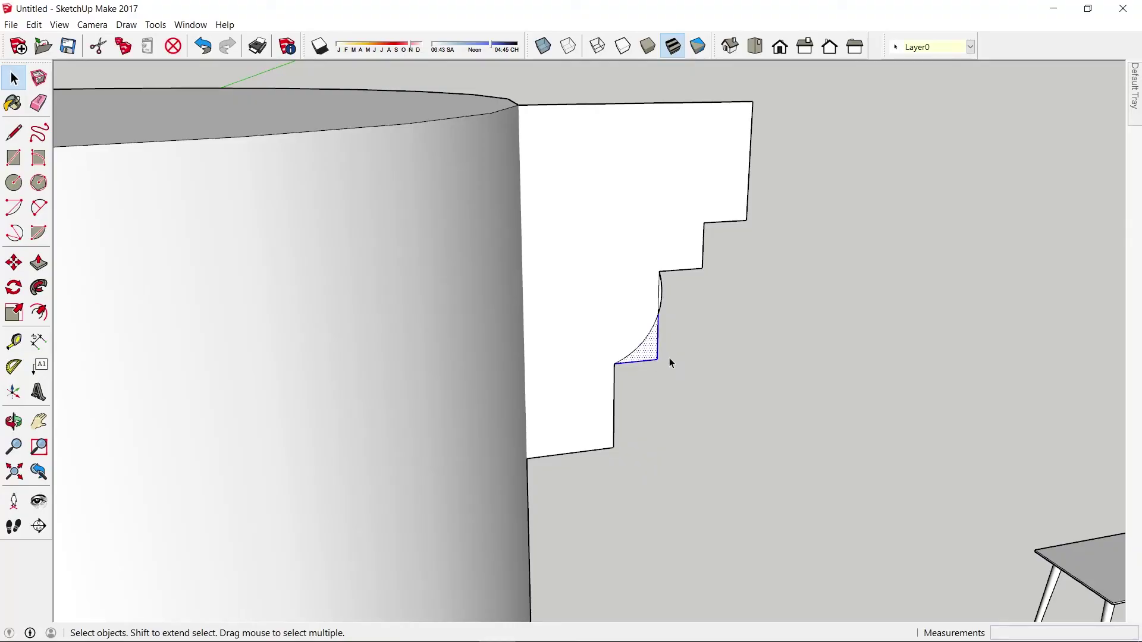
key(Delete)
scroll(660, 297, up, 1)
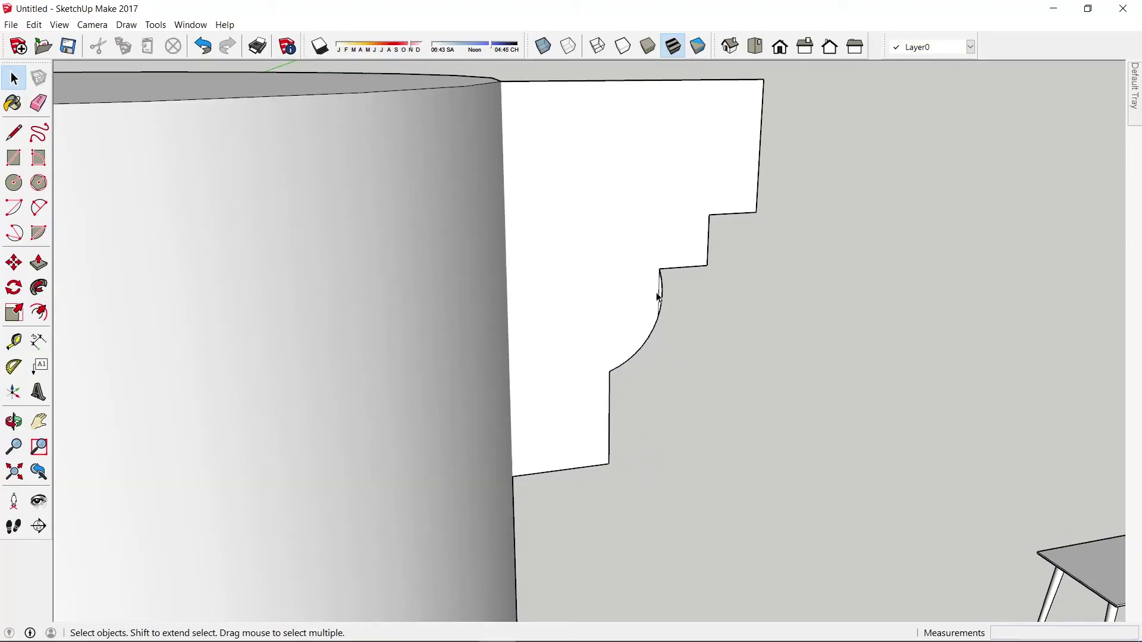
click(656, 298)
click(694, 330)
scroll(693, 331, down, 5)
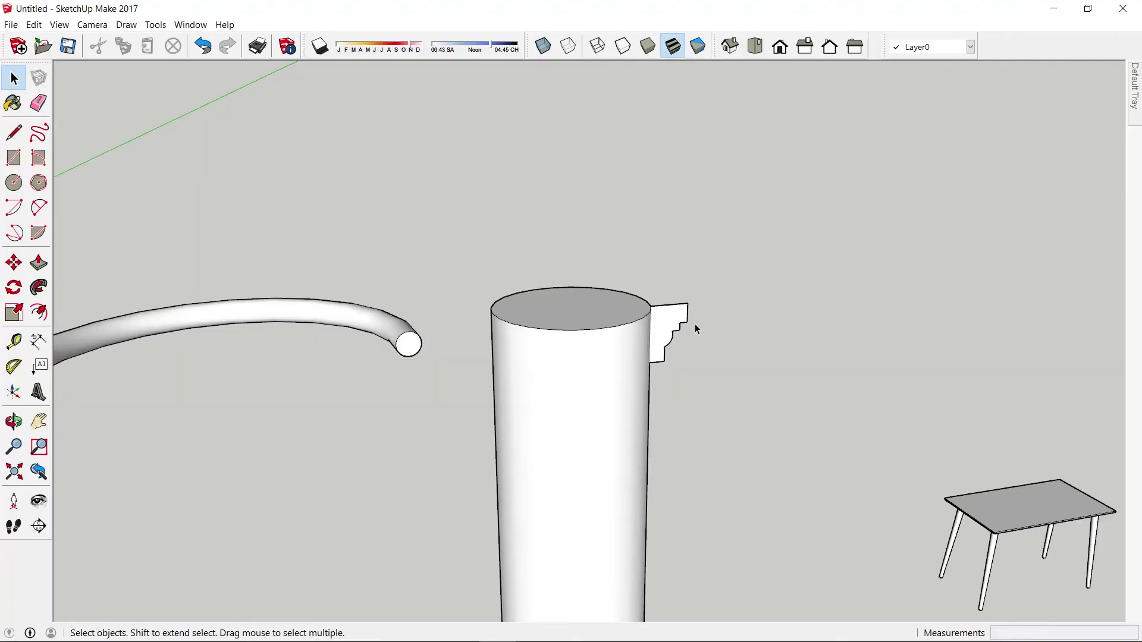
Try Follow Me along the column's top face and then its top edge, cancelling both failed sweeps
mouse_move(679, 373)
mouse_down()
mouse_move(640, 408)
mouse_move(684, 375)
mouse_up()
key(space)
scroll(644, 305, up, 3)
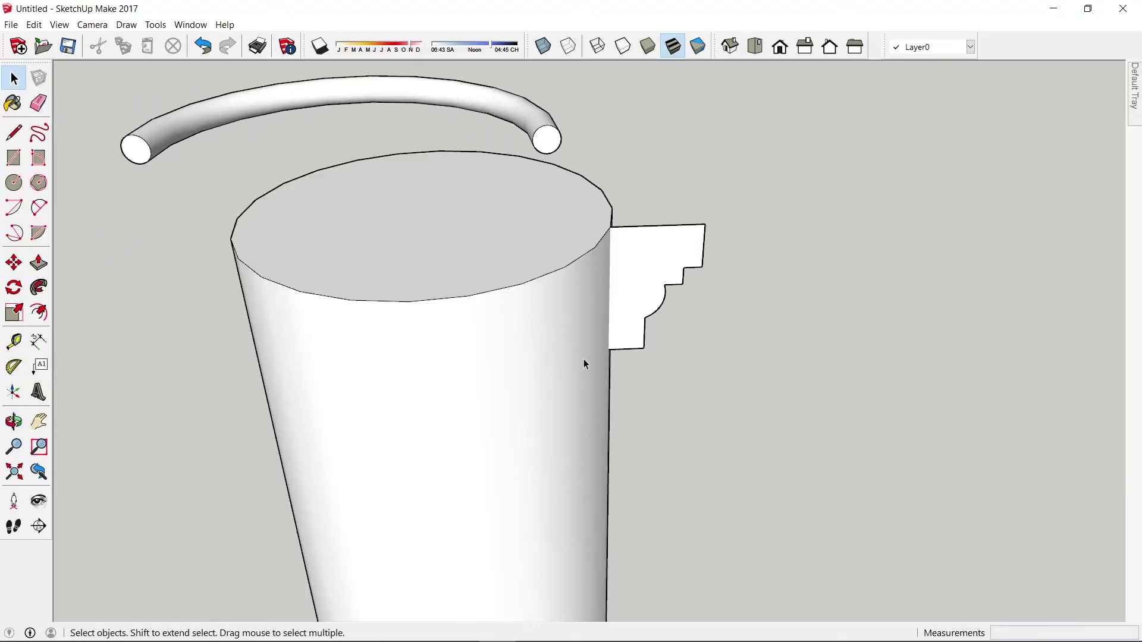
scroll(583, 364, down, 2)
click(487, 264)
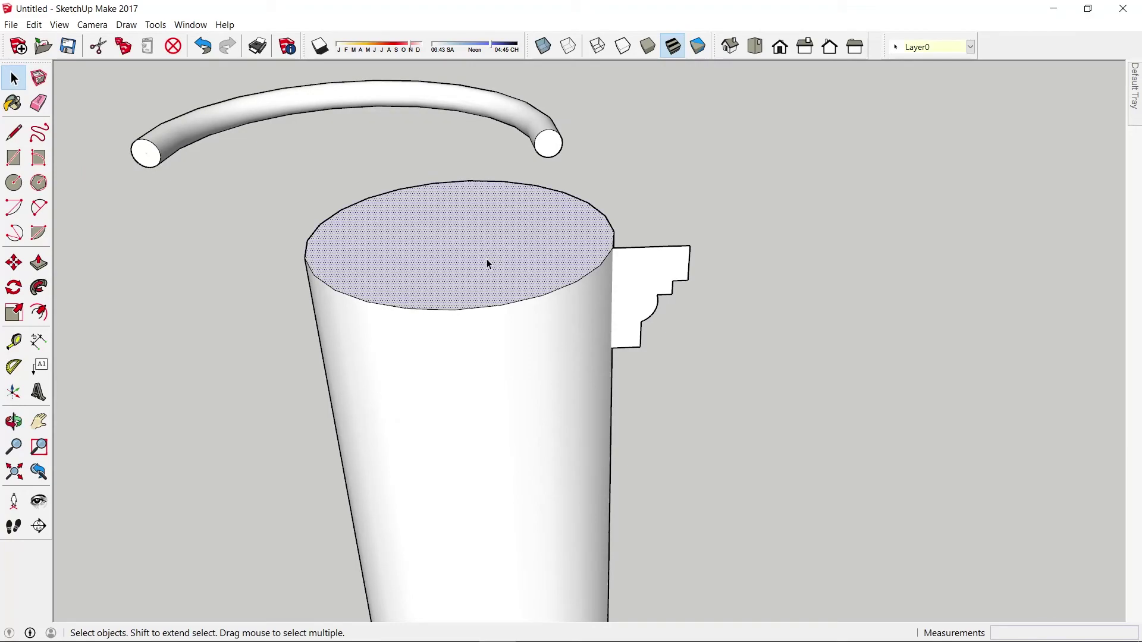
click(40, 289)
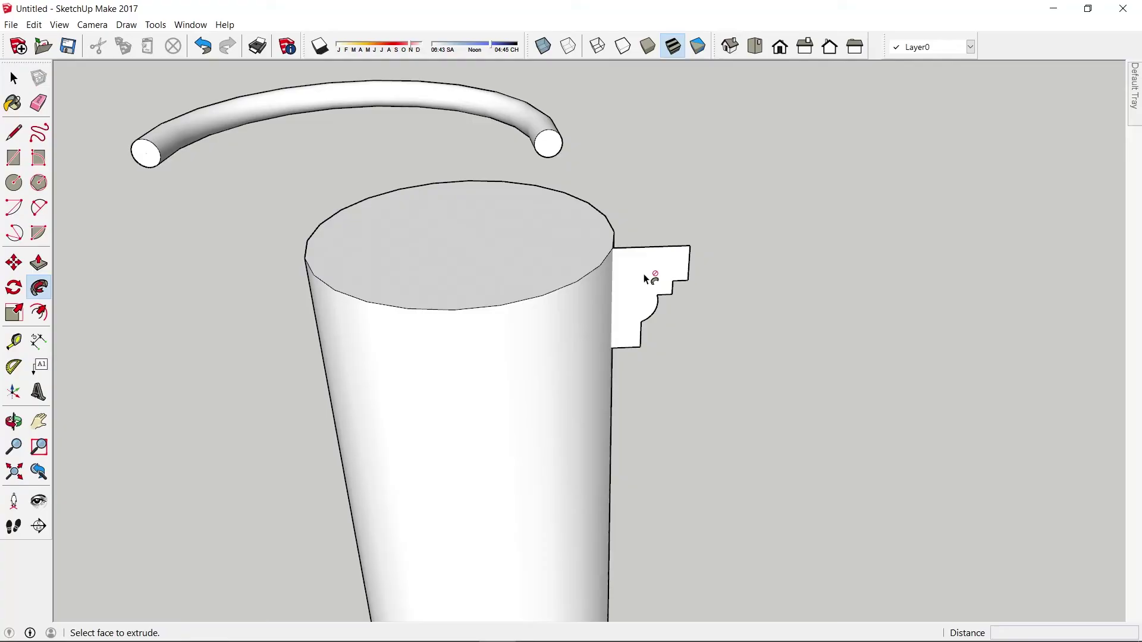
key(space)
click(604, 218)
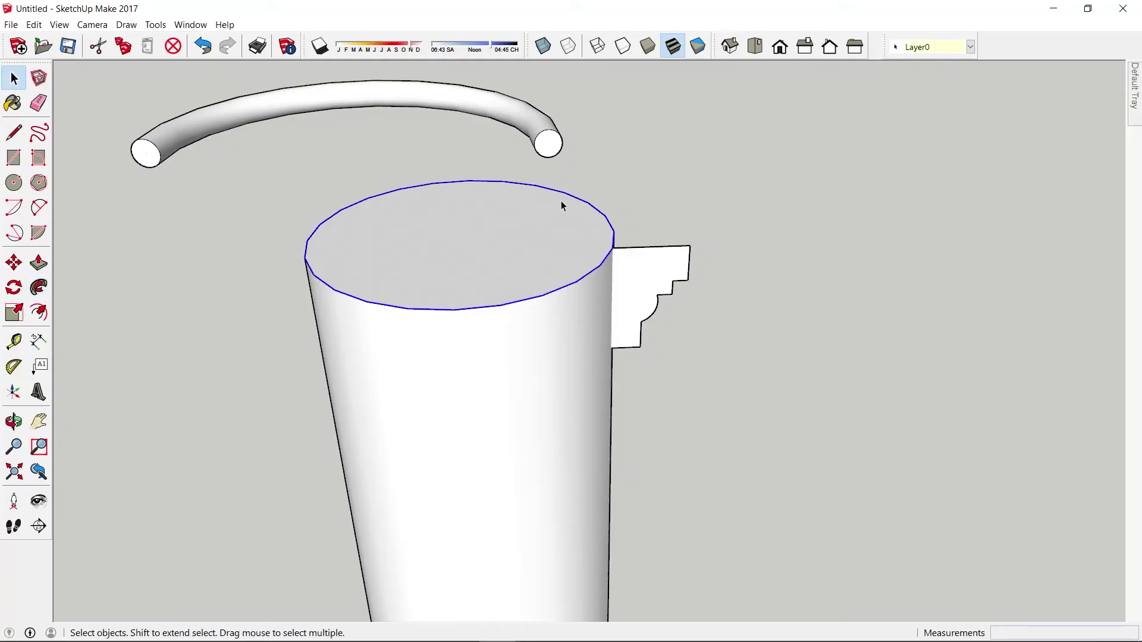
click(39, 288)
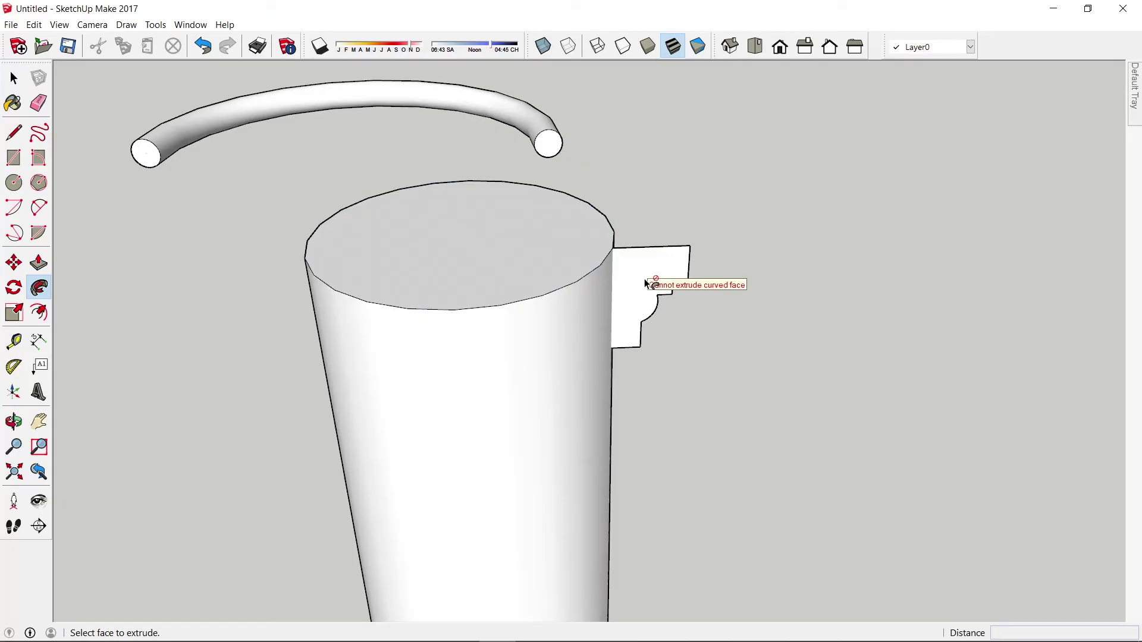
key(space)
Close the stepped profile with a vertical line from its top corner to its bottom corner
scroll(641, 276, up, 1)
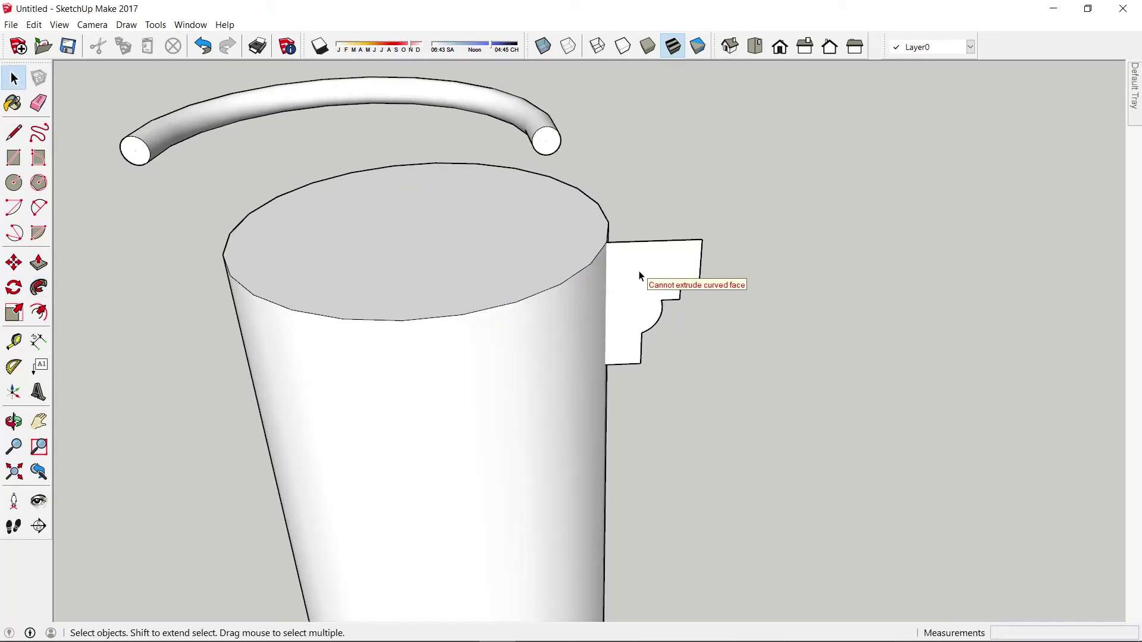
mouse_move(656, 284)
middle_down()
mouse_move(546, 303)
mouse_move(603, 296)
middle_up()
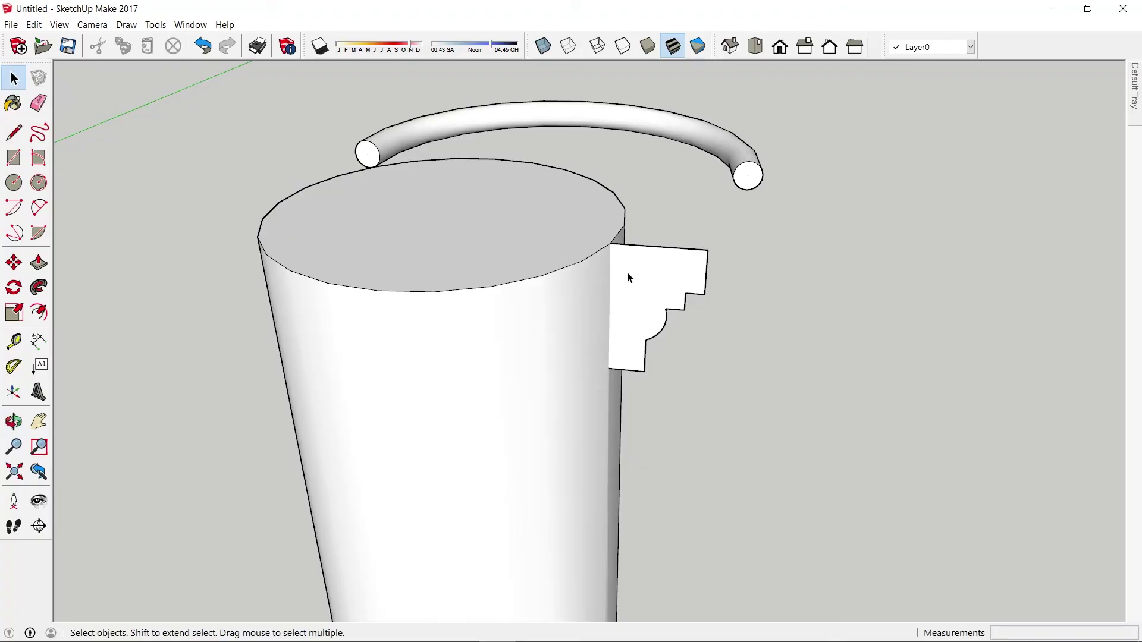
key(l)
click(610, 243)
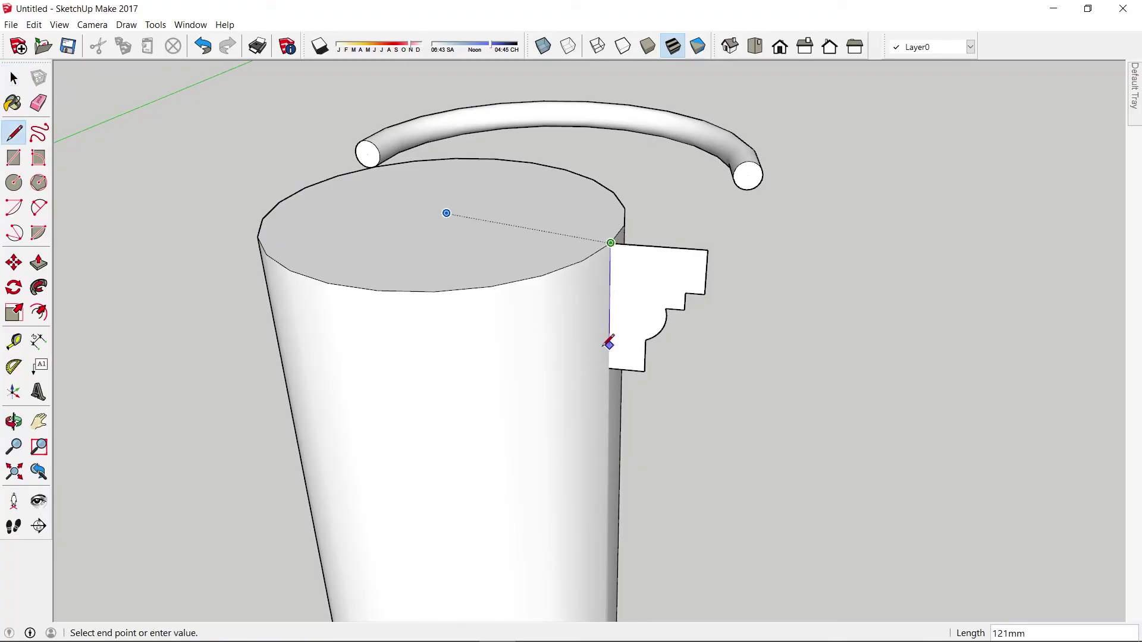
click(609, 368)
key(space)
Sweep the closed profile around the column's top face with Follow Me to form the capital
click(641, 292)
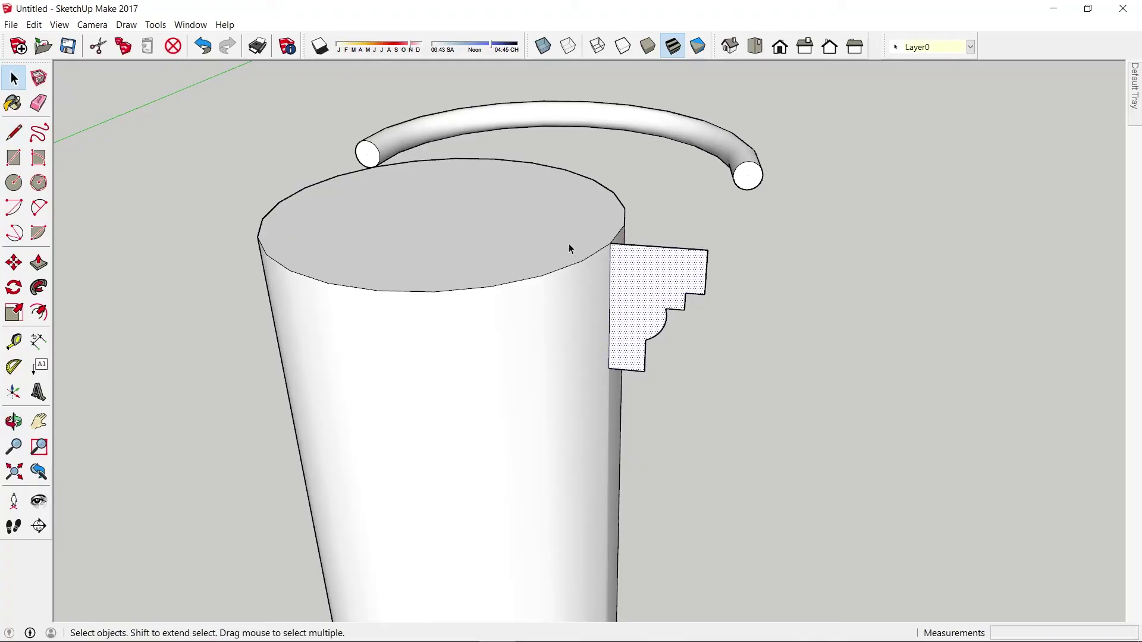
click(569, 249)
scroll(682, 340, down, 4)
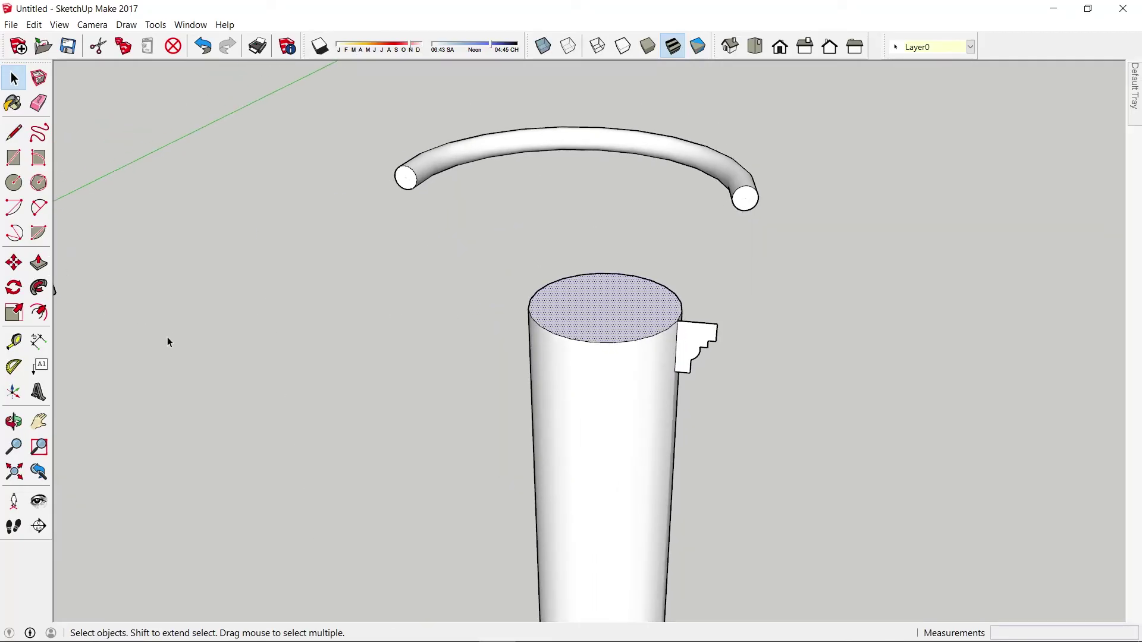
click(39, 287)
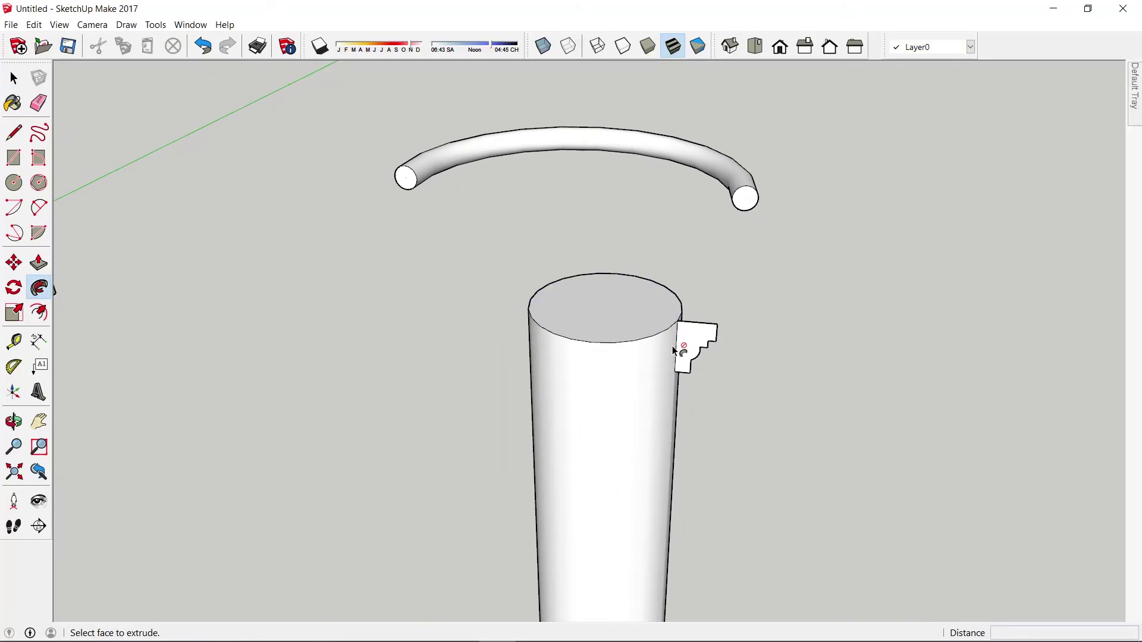
click(697, 346)
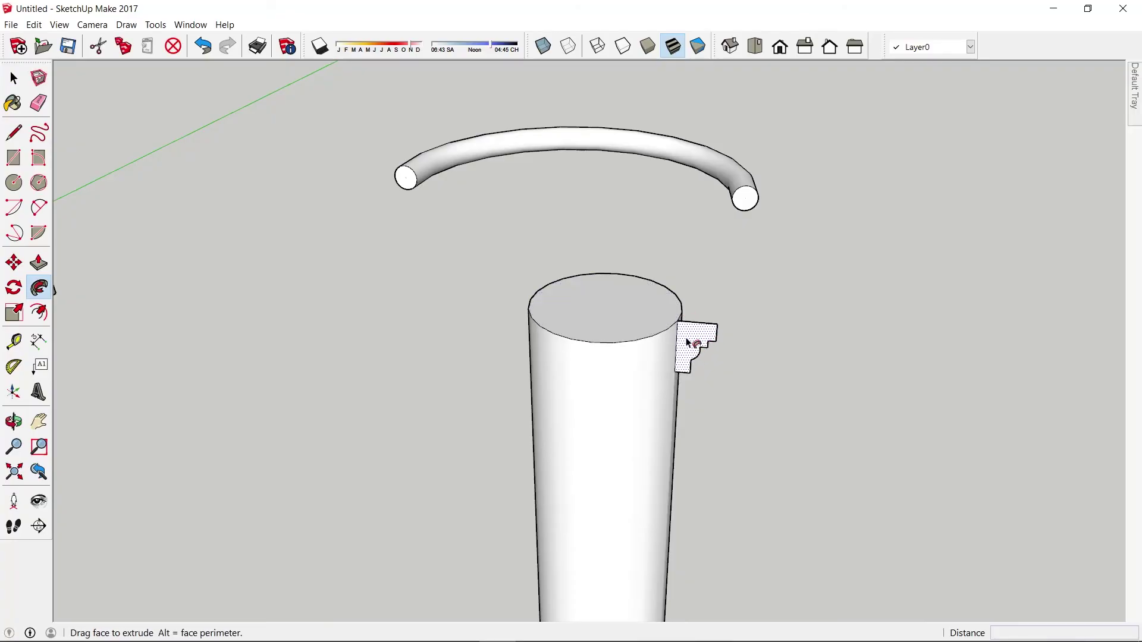
drag(687, 344, 716, 361)
middle_drag(715, 387, 560, 81)
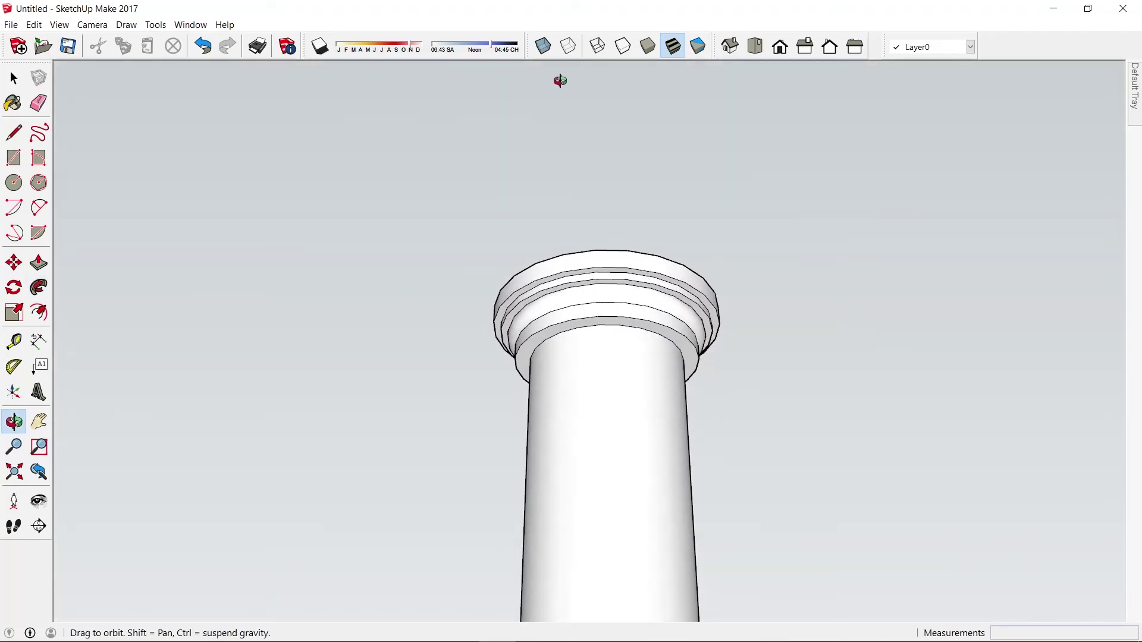
mouse_move(560, 81)
mouse_down()
mouse_move(135, 257)
mouse_move(377, 480)
mouse_move(813, 232)
mouse_move(301, 247)
mouse_move(655, 413)
mouse_move(484, 262)
mouse_move(500, 296)
mouse_move(609, 317)
mouse_move(566, 373)
mouse_move(428, 280)
mouse_move(377, 214)
mouse_move(430, 306)
mouse_move(573, 383)
mouse_move(630, 395)
mouse_move(683, 381)
mouse_move(508, 255)
mouse_move(422, 224)
mouse_move(337, 348)
mouse_move(477, 413)
mouse_move(607, 344)
mouse_move(565, 237)
mouse_move(564, 321)
mouse_move(587, 336)
mouse_move(548, 364)
mouse_move(461, 224)
mouse_move(482, 338)
mouse_move(497, 311)
mouse_up()
scroll(568, 280, up, 2)
scroll(623, 376, up, 4)
scroll(553, 250, down, 5)
scroll(688, 383, down, 4)
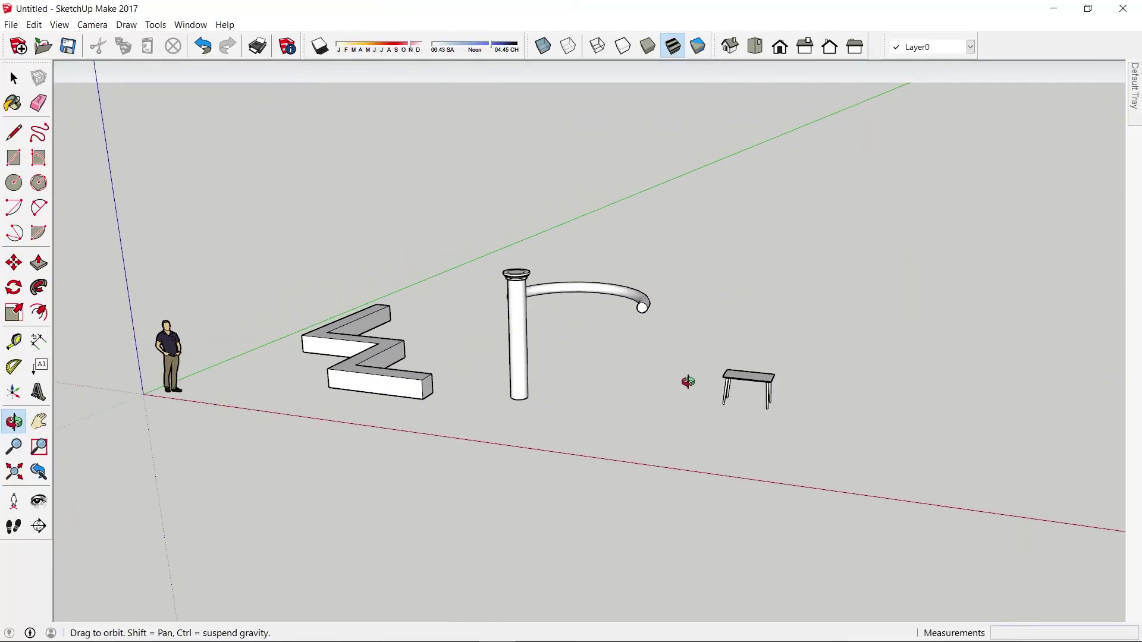
scroll(707, 384, up, 2)
key(space)
scroll(577, 375, down, 3)
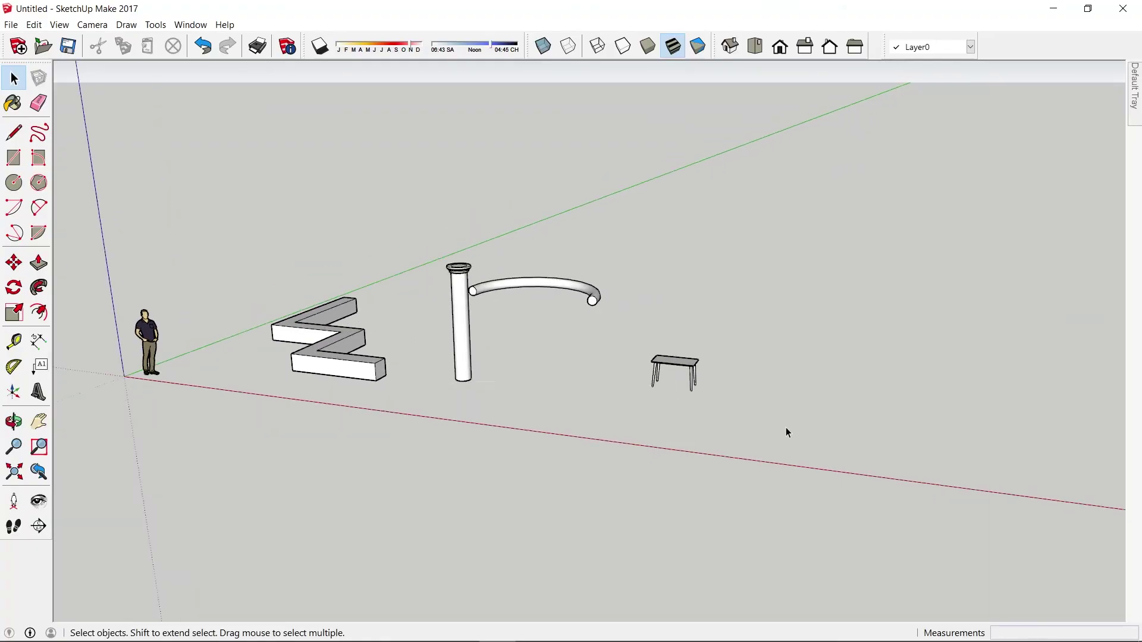
scroll(654, 442, up, 2)
scroll(479, 420, up, 1)
scroll(479, 420, up, 2)
Draw a roughly 3 m square rectangle on the ground and pull it up into a 200mm-thick slab
key(r)
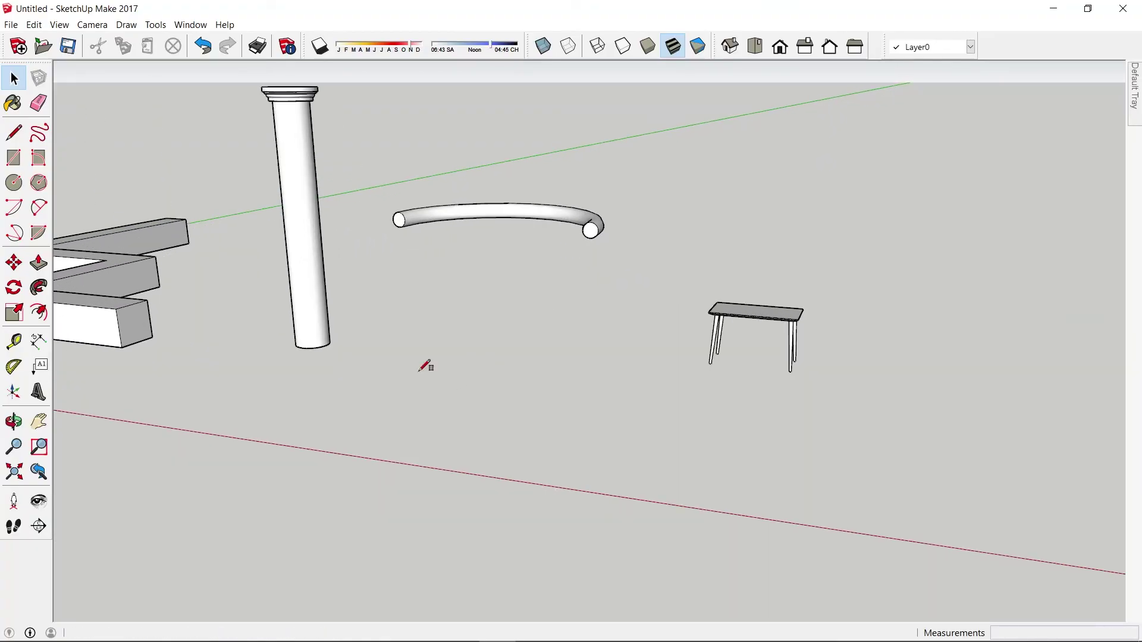
click(440, 336)
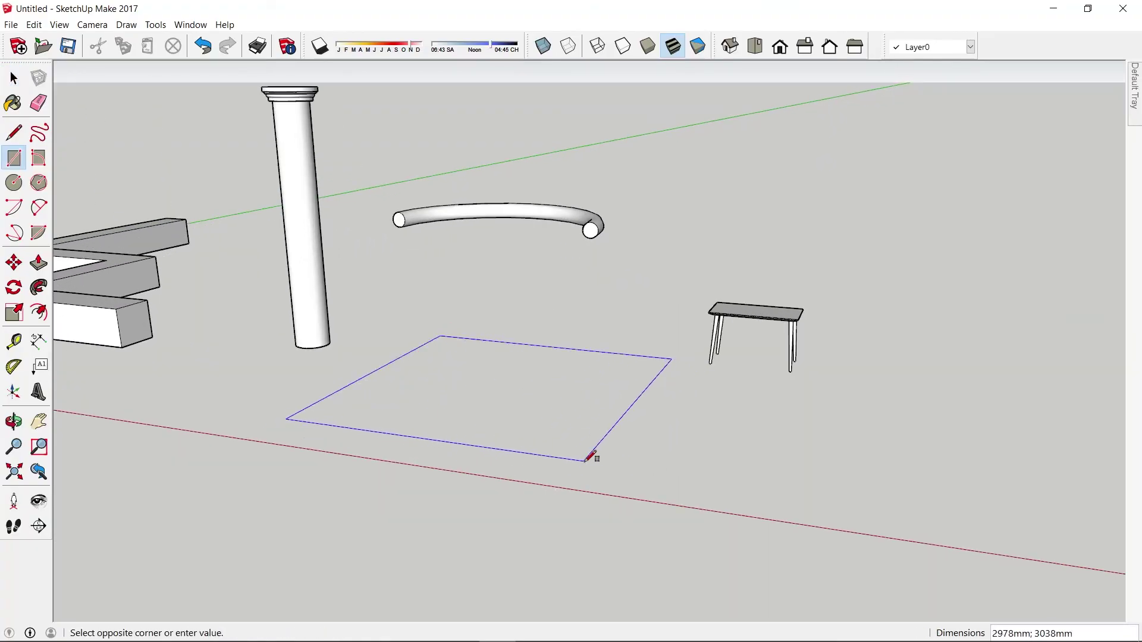
click(628, 459)
scroll(594, 390, up, 1)
key(space)
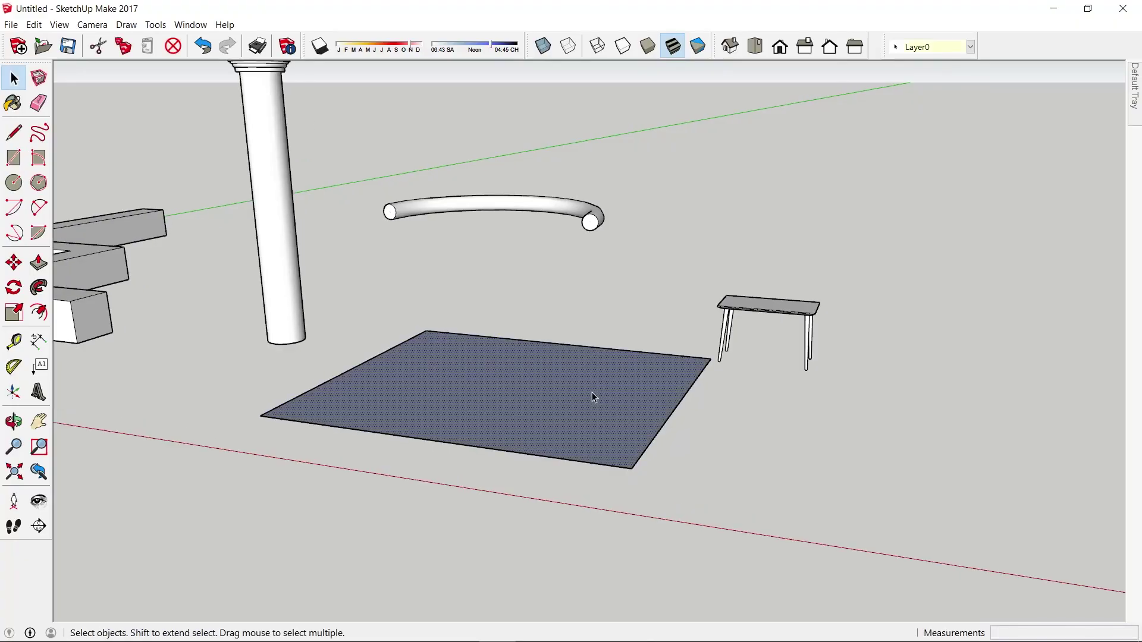
click(591, 392)
key(p)
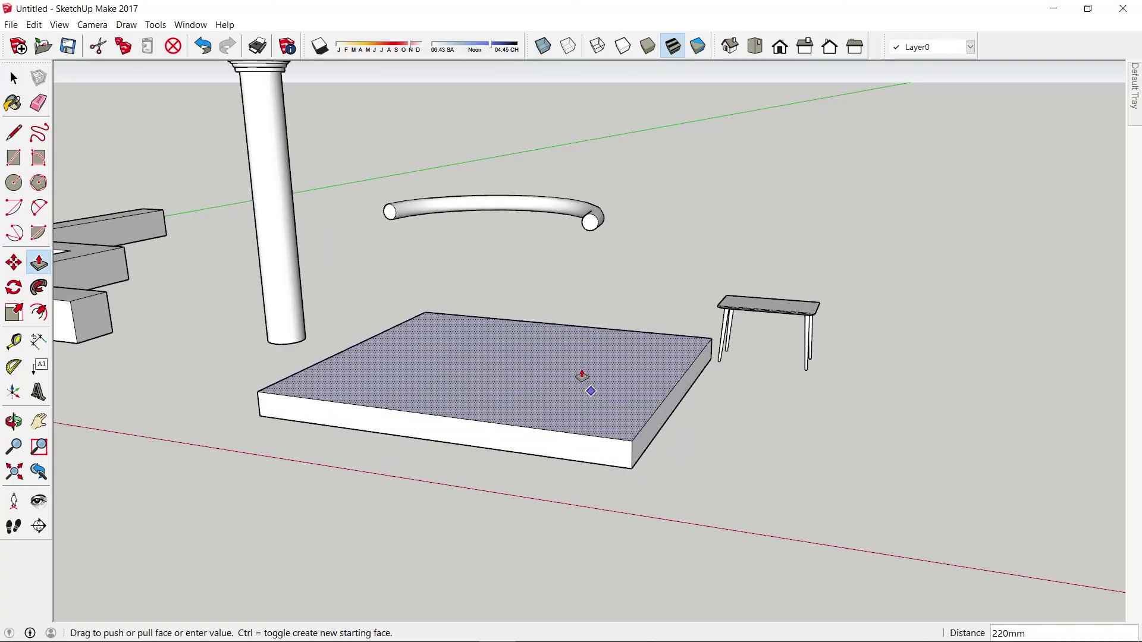
text(20)
click(582, 376)
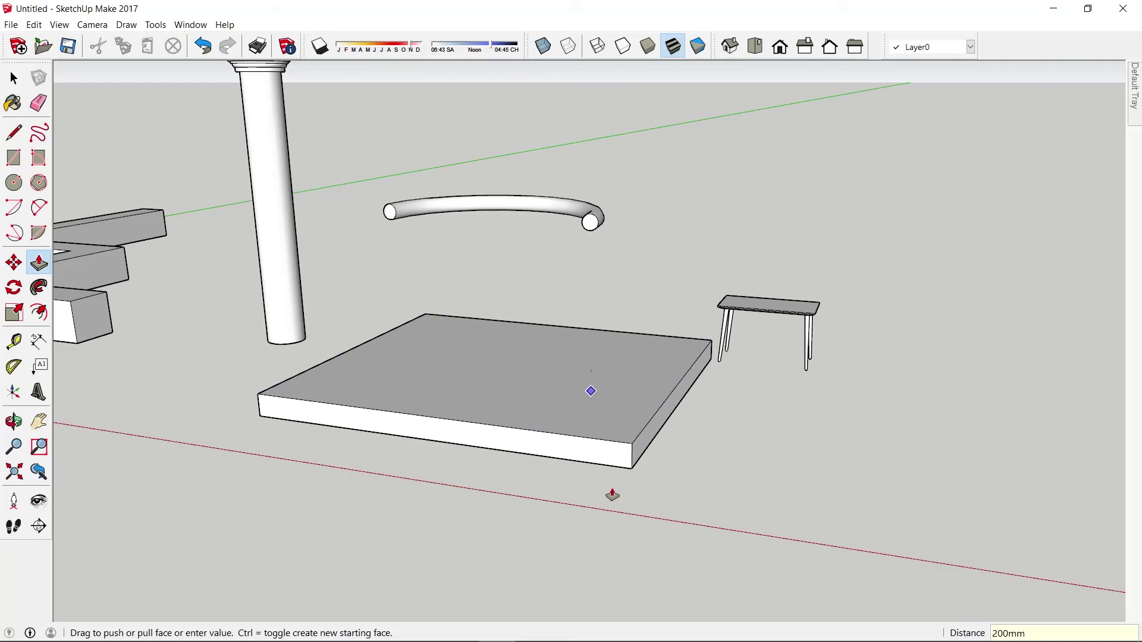
key(space)
mouse_move(612, 492)
middle_down()
mouse_move(603, 442)
mouse_move(668, 401)
middle_up()
Draw the stepped line profile on the slab's end face starting from its corner edge
scroll(678, 386, up, 2)
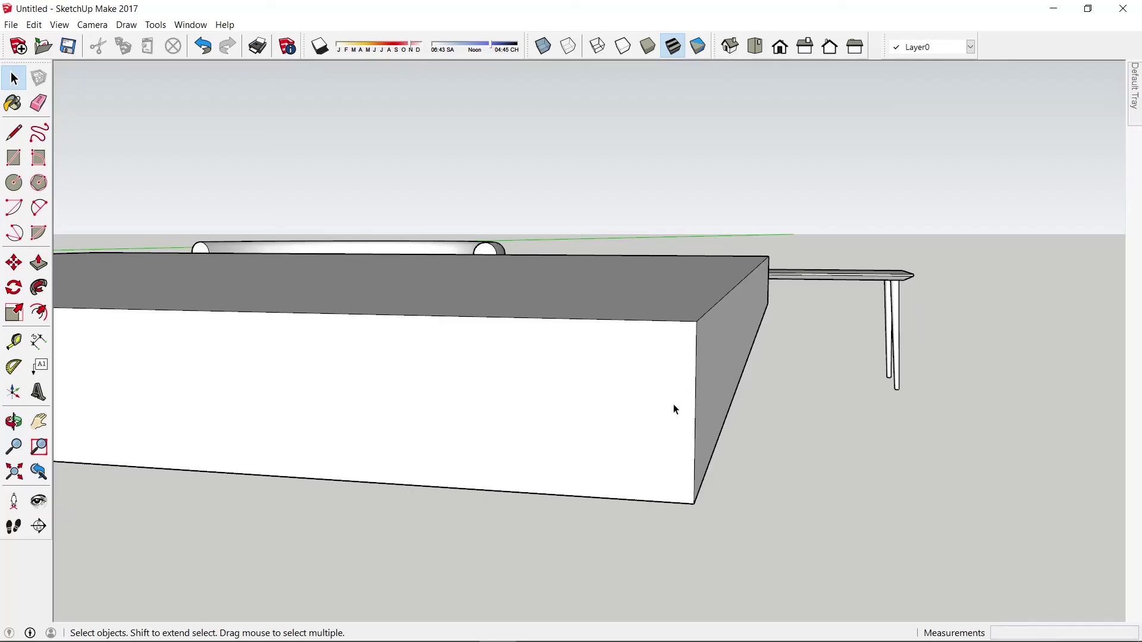
key(l)
click(696, 373)
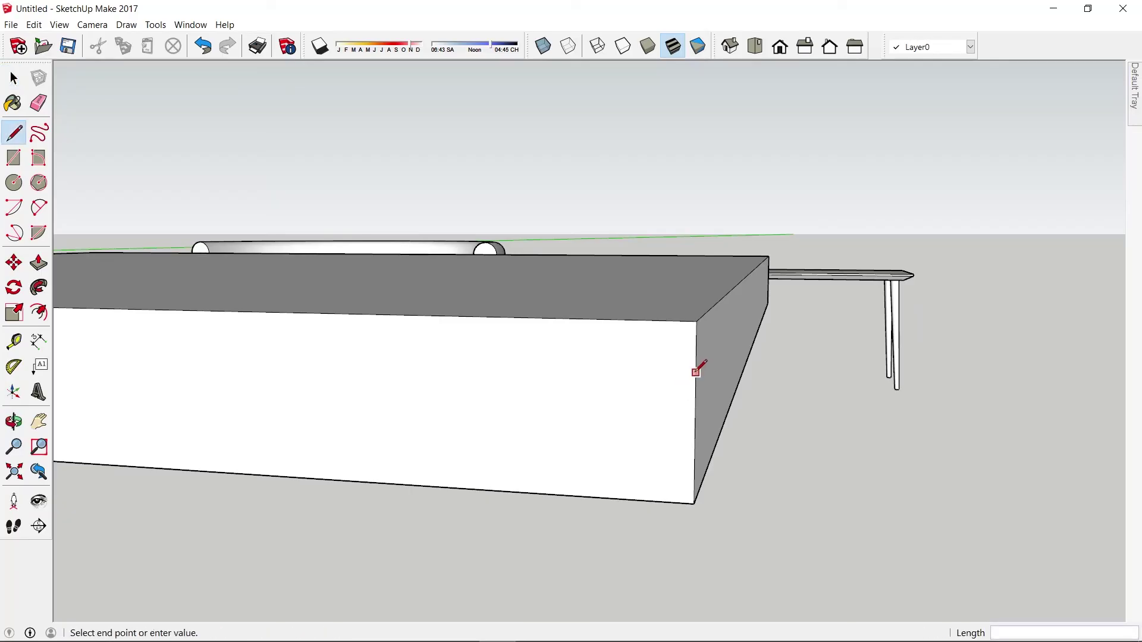
click(659, 407)
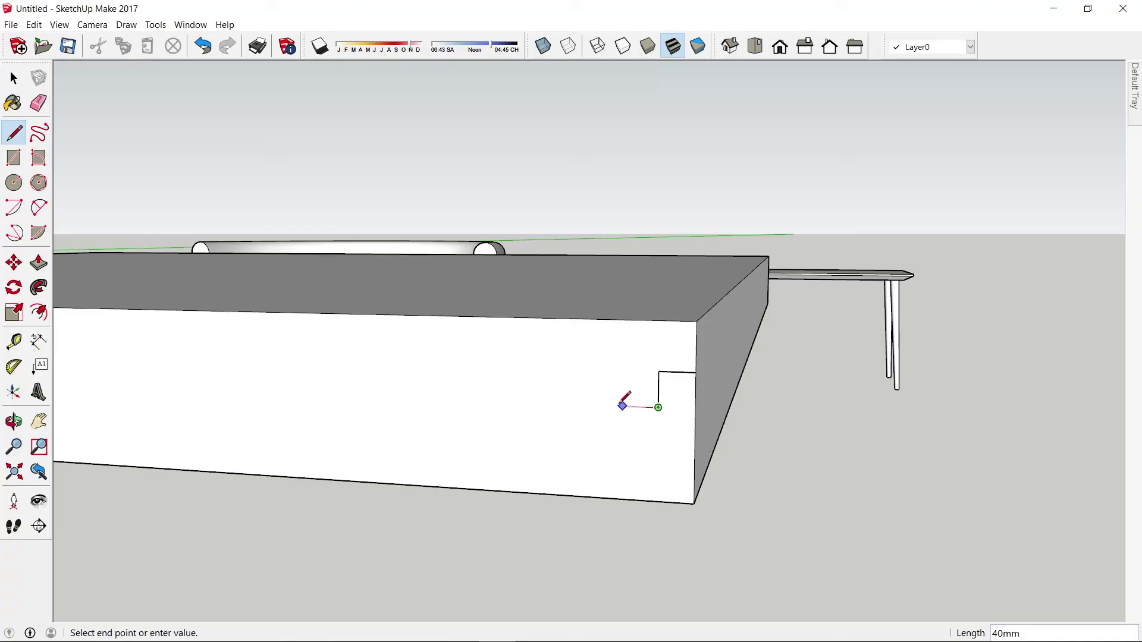
click(622, 406)
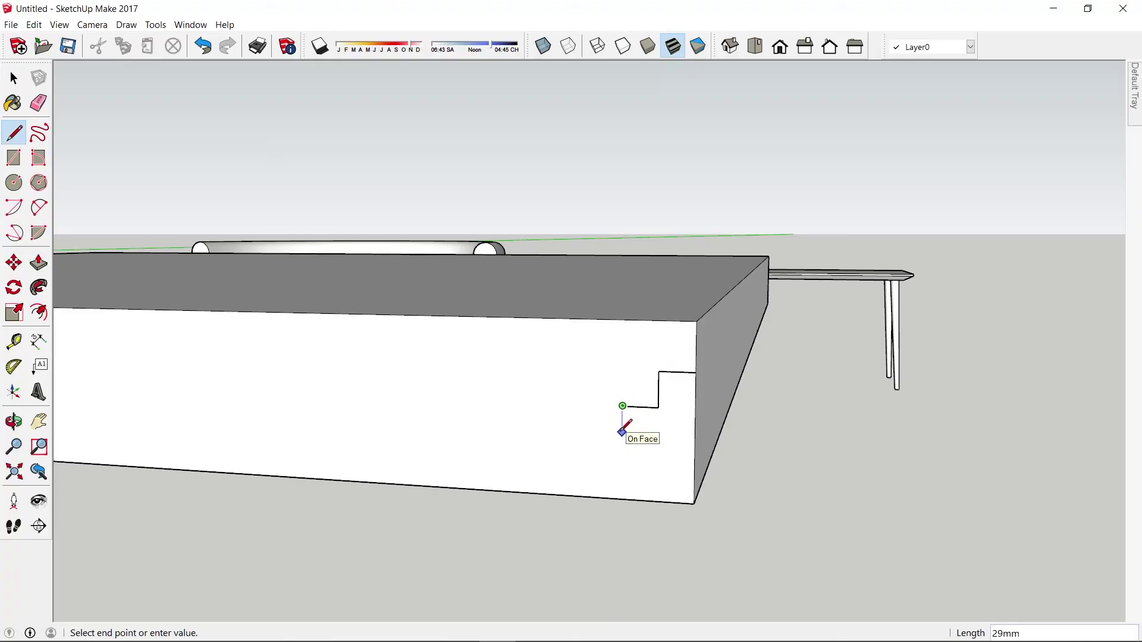
click(622, 433)
key(space)
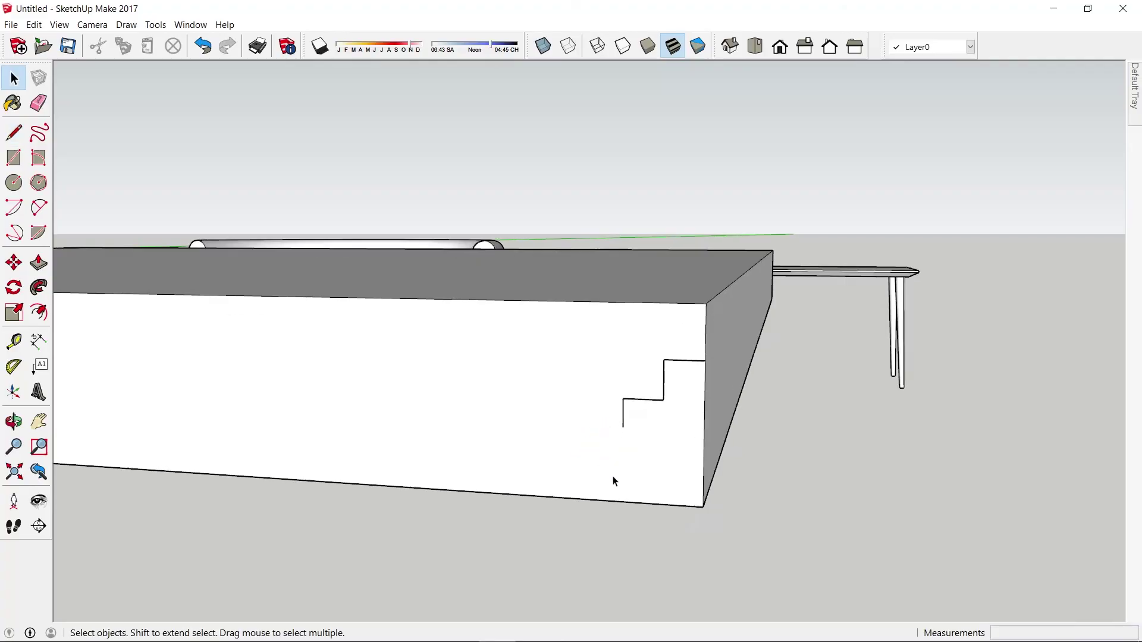
Add a quarter-round arc from below the lowest step down to the slab's bottom edge
scroll(616, 470, up, 1)
key(l)
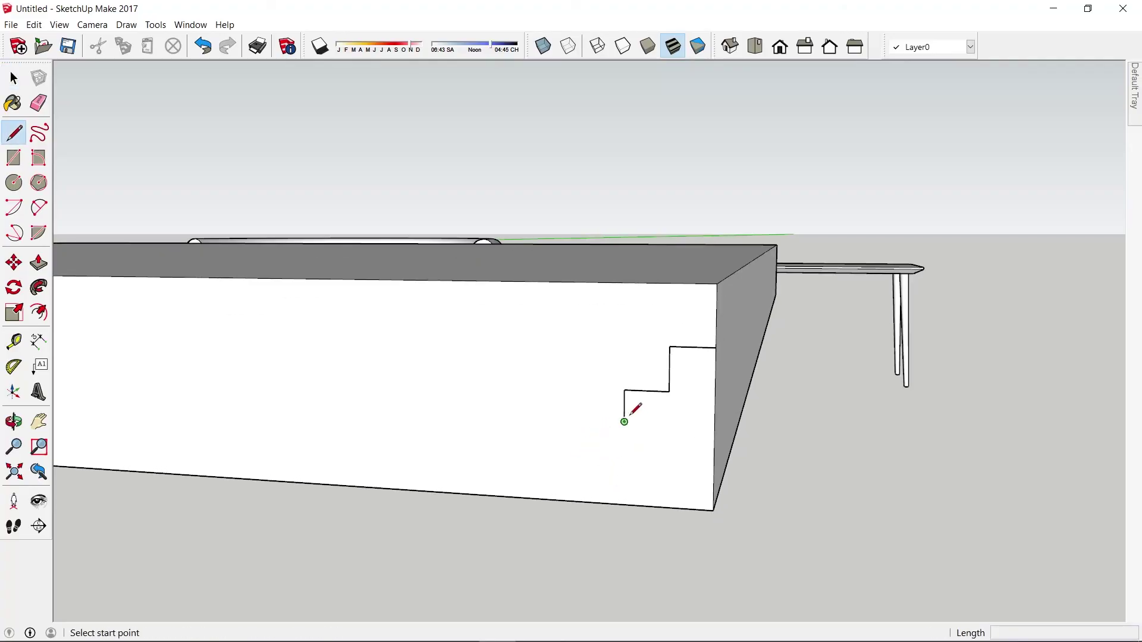
click(603, 421)
key(a)
click(603, 503)
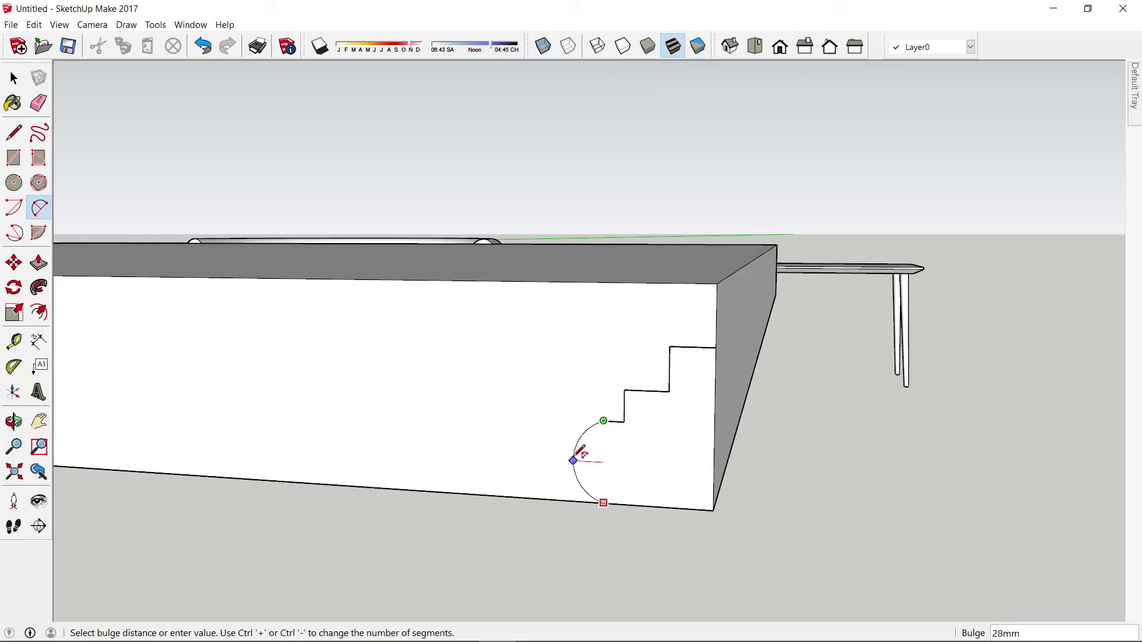
click(572, 453)
key(space)
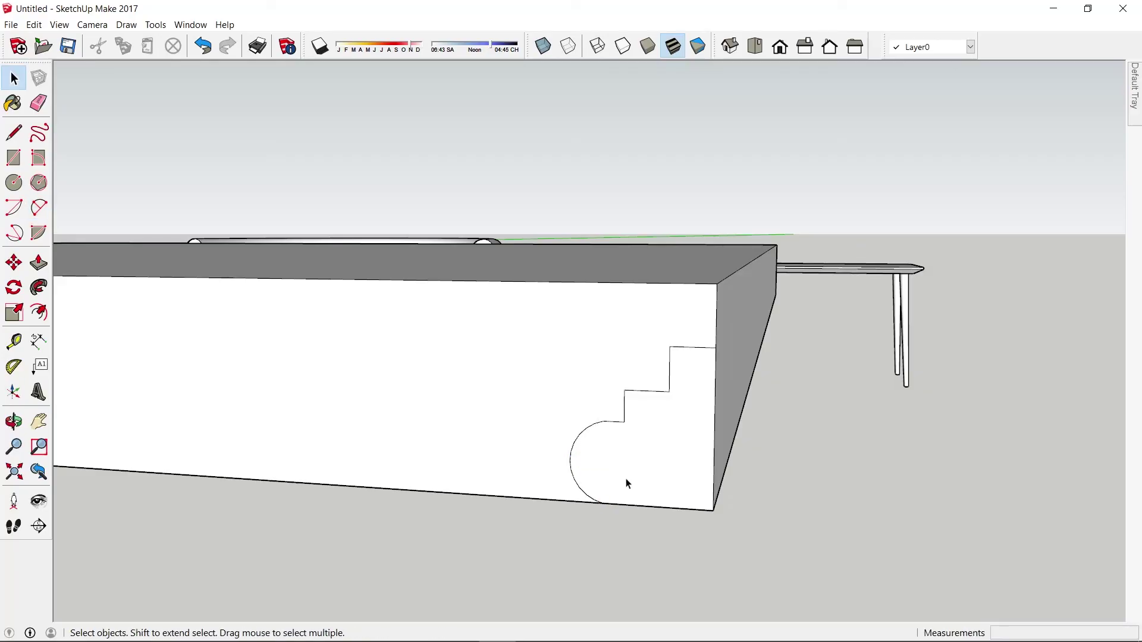
mouse_move(627, 481)
middle_down()
mouse_move(584, 498)
mouse_move(576, 485)
middle_up()
Drop a vertical line from the arc's outermost point to the slab bottom and delete the extra arc
key(l)
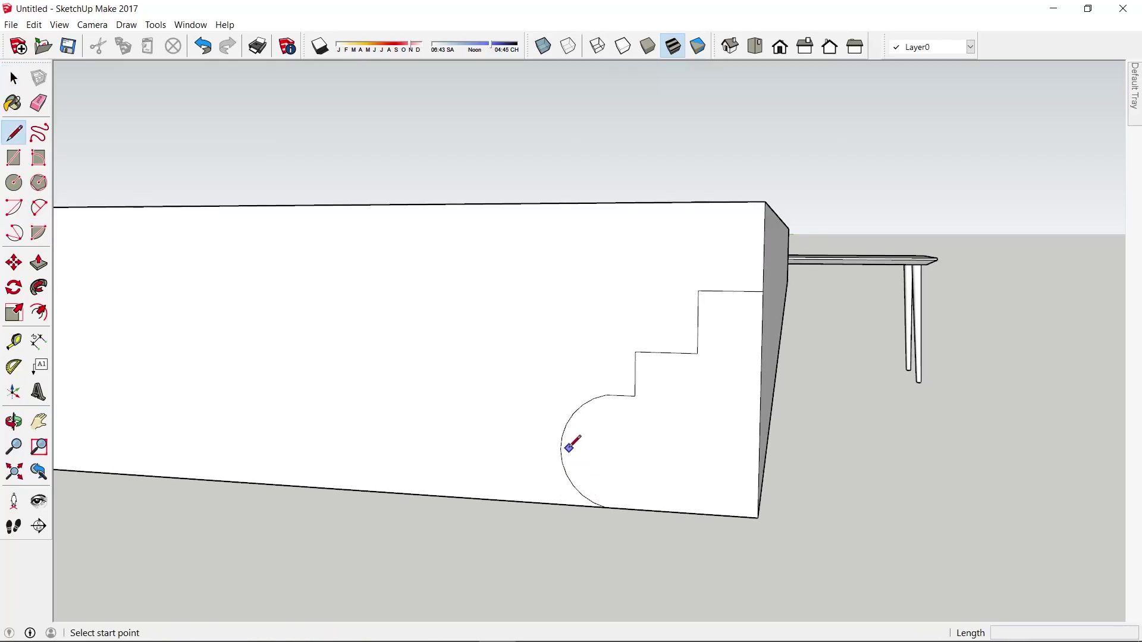
click(561, 449)
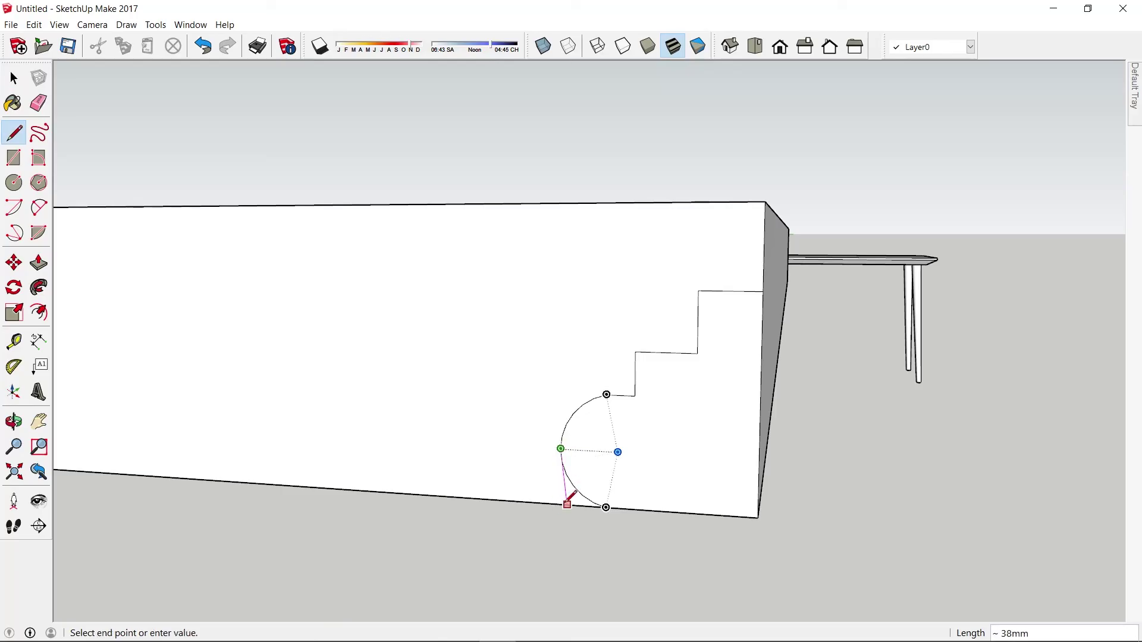
click(561, 504)
key(space)
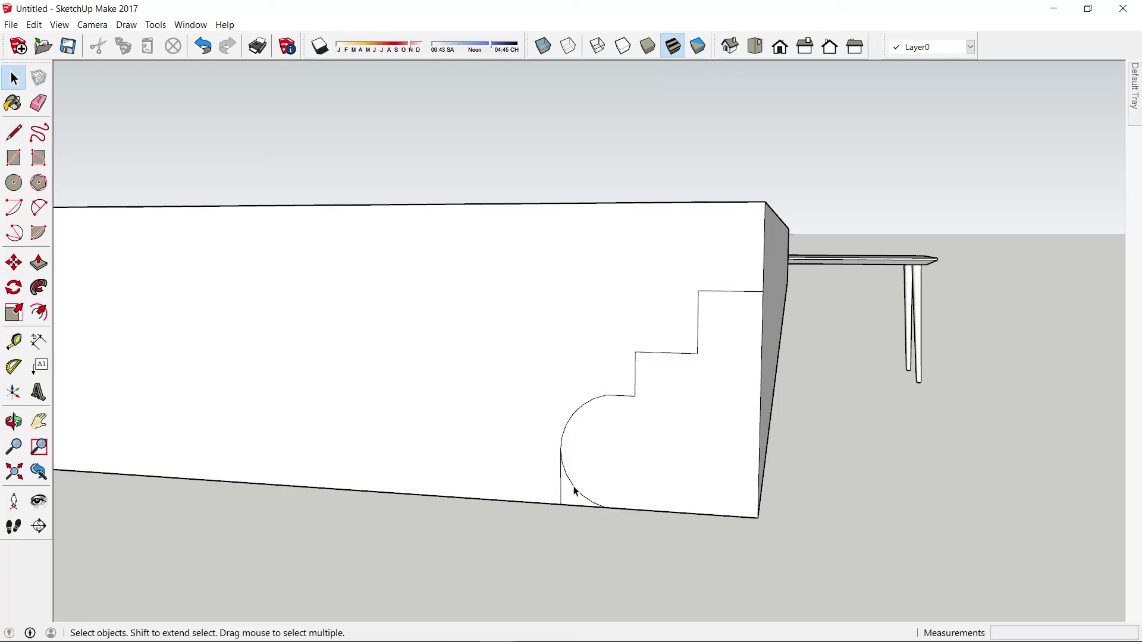
click(575, 490)
key(Delete)
mouse_move(735, 468)
middle_down()
mouse_move(754, 418)
mouse_move(730, 481)
mouse_move(493, 512)
mouse_move(678, 528)
mouse_move(668, 415)
mouse_move(563, 466)
mouse_move(637, 476)
mouse_move(651, 466)
mouse_move(625, 474)
mouse_move(647, 245)
middle_up()
Follow Me the cornice profile along the slab's bottom face to mould all four edges
click(636, 204)
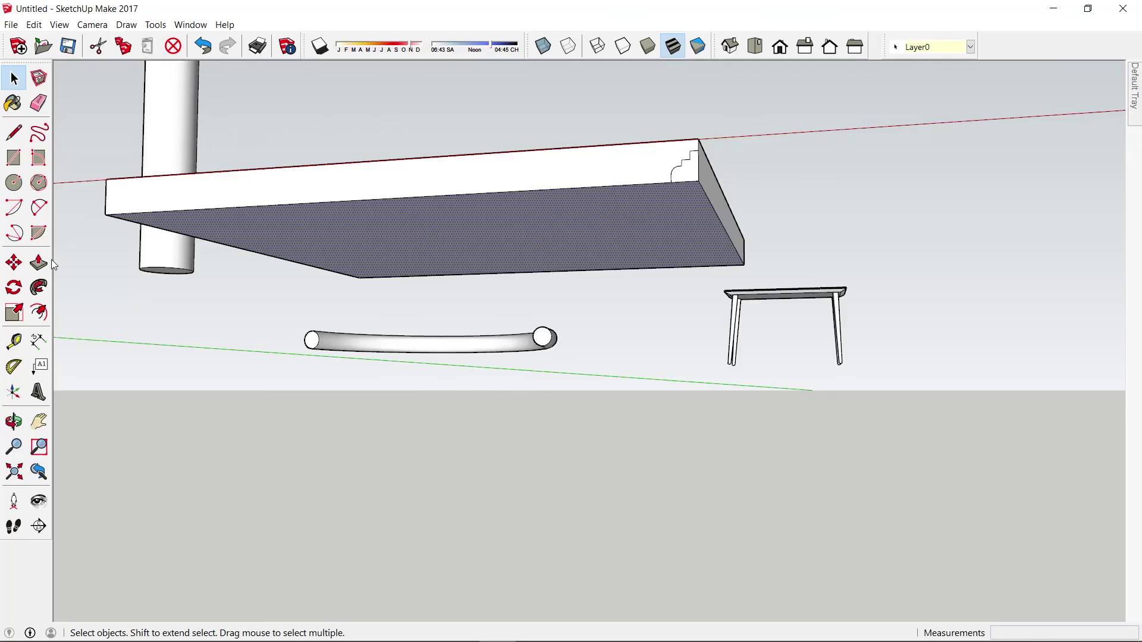
click(39, 288)
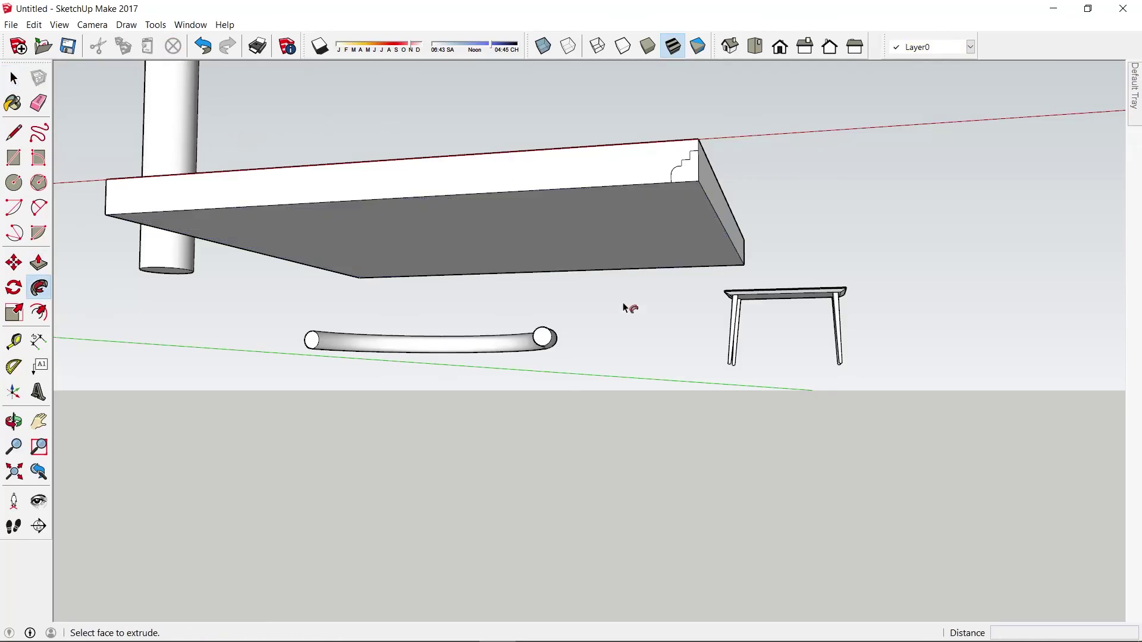
click(687, 176)
mouse_move(683, 216)
middle_down()
mouse_move(566, 191)
mouse_move(556, 159)
mouse_move(845, 175)
mouse_move(951, 212)
mouse_move(851, 178)
mouse_move(474, 249)
mouse_move(490, 184)
mouse_move(932, 296)
mouse_move(713, 333)
mouse_move(626, 400)
mouse_move(753, 312)
mouse_move(807, 406)
middle_up()
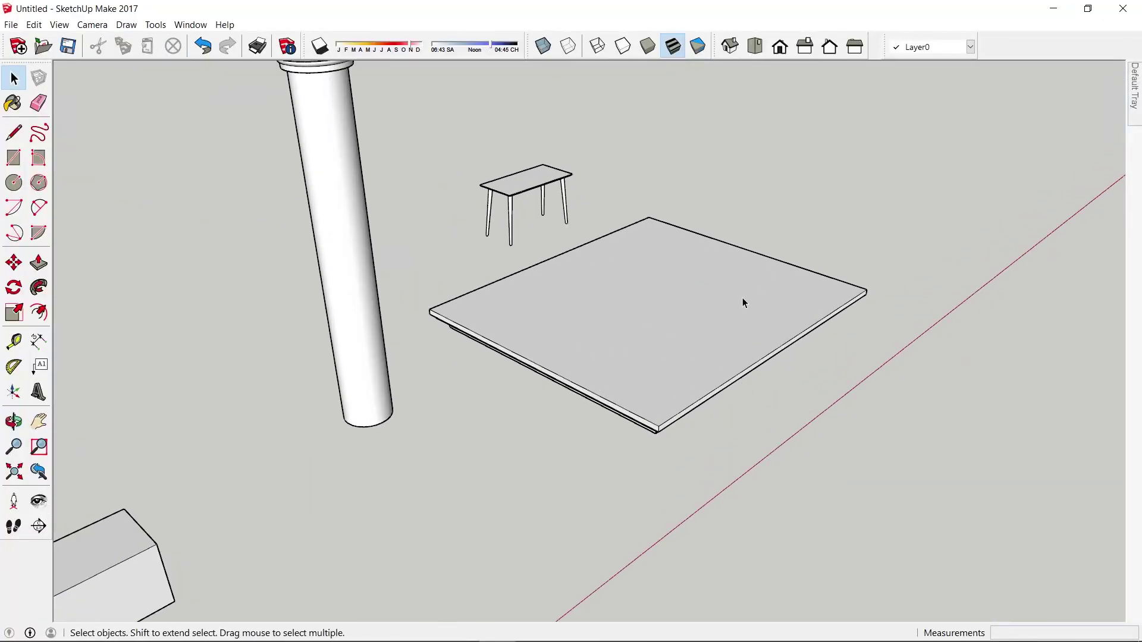
scroll(742, 303, down, 3)
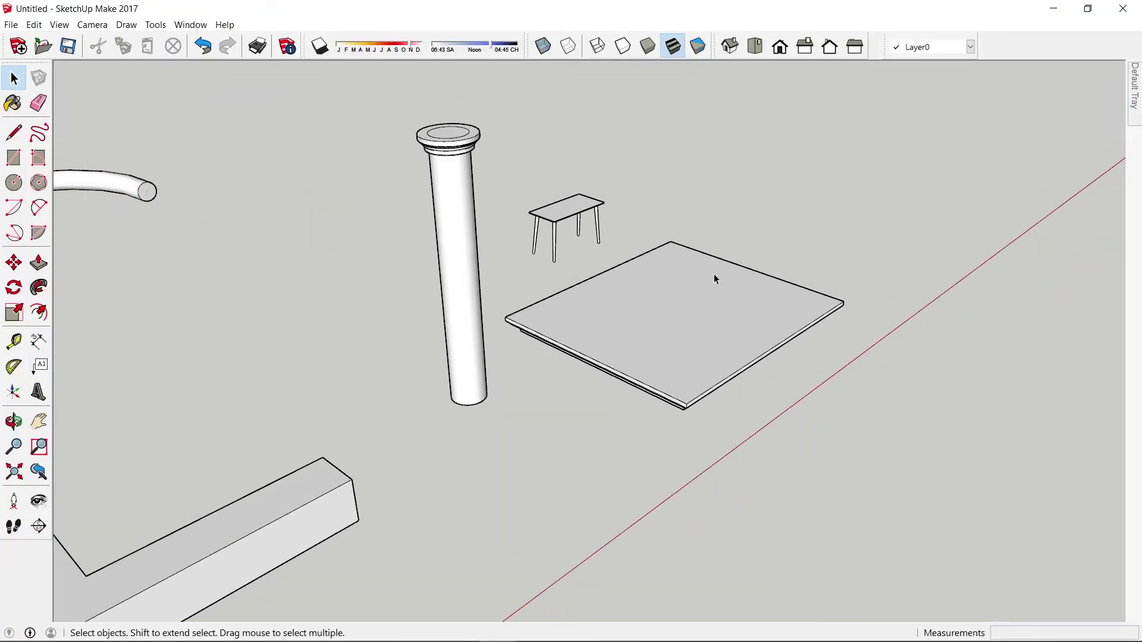
scroll(609, 327, up, 1)
scroll(631, 315, up, 2)
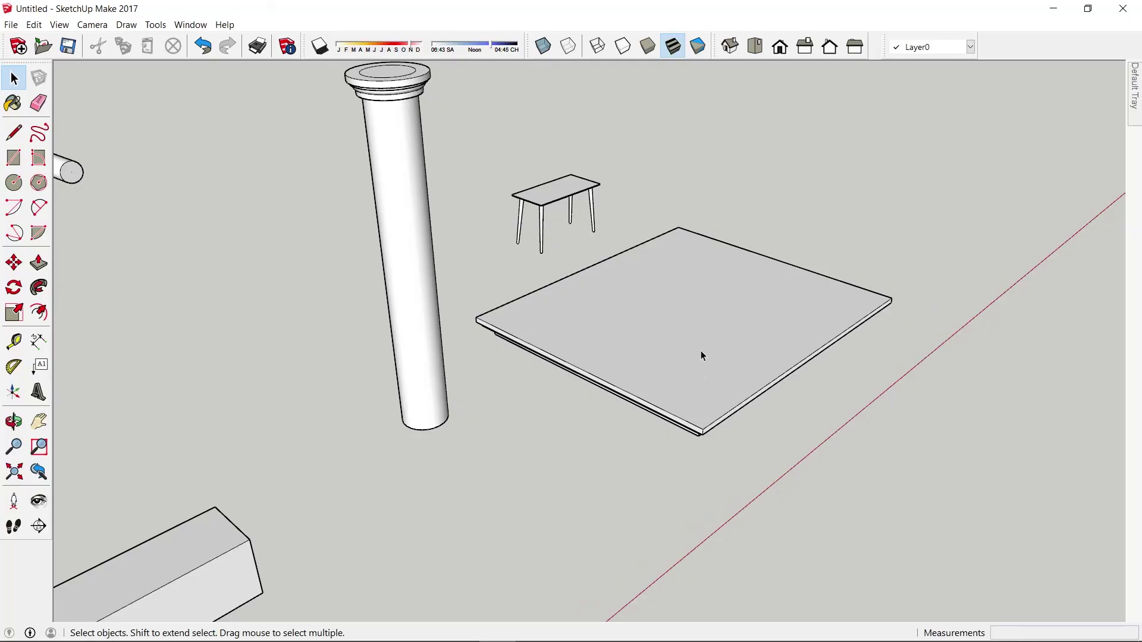
middle_drag(645, 390, 636, 349)
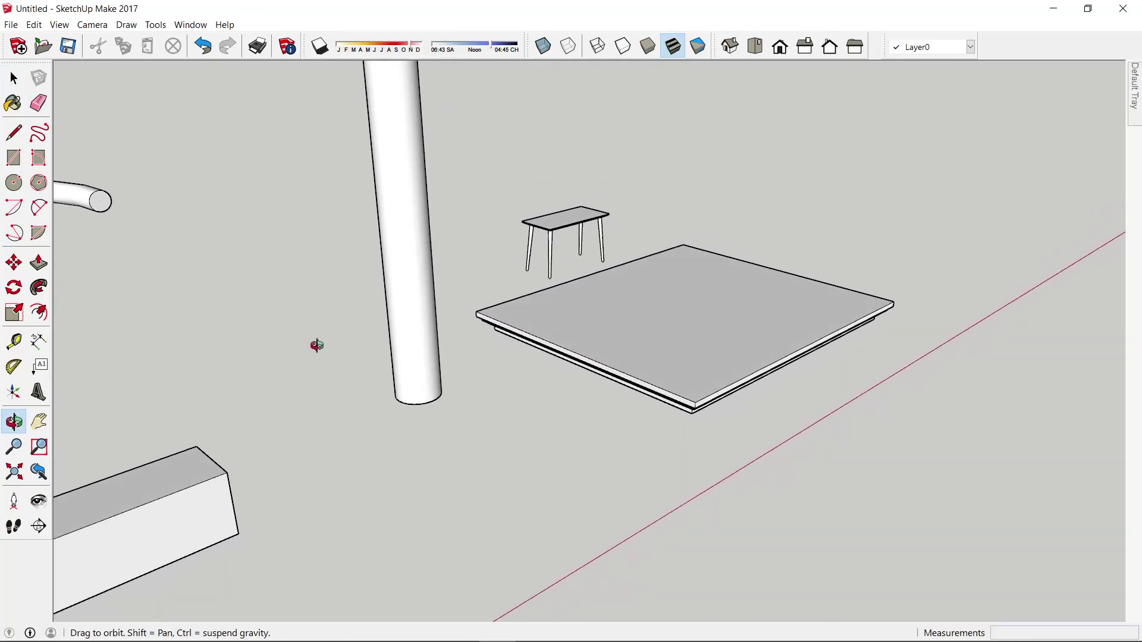
mouse_move(602, 406)
middle_down()
mouse_move(650, 375)
mouse_move(615, 355)
mouse_move(557, 268)
middle_up()
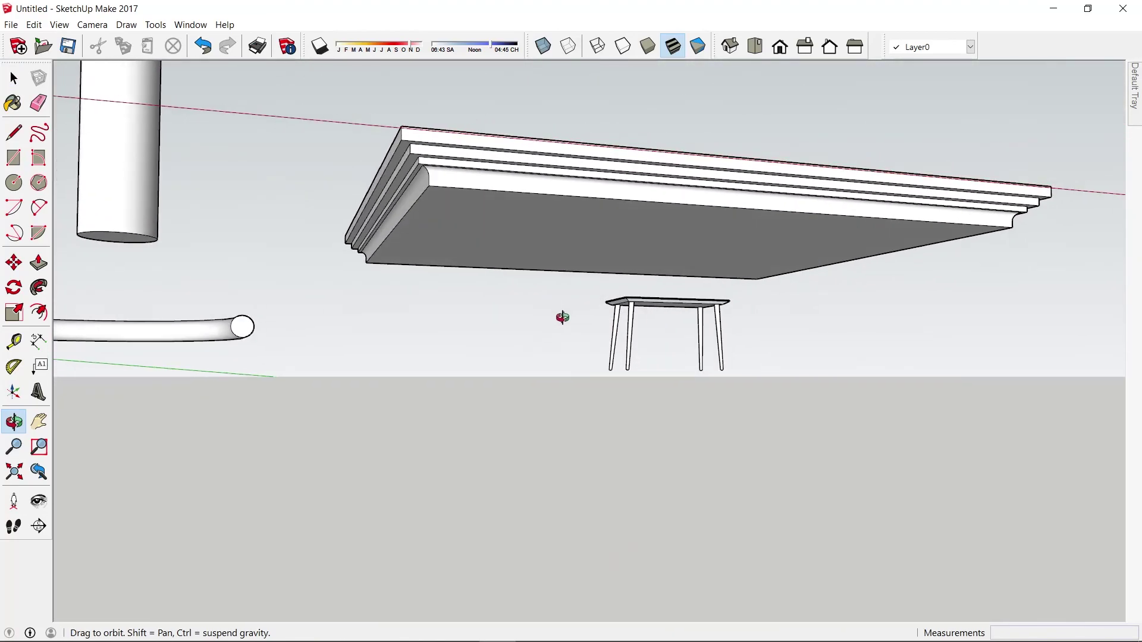